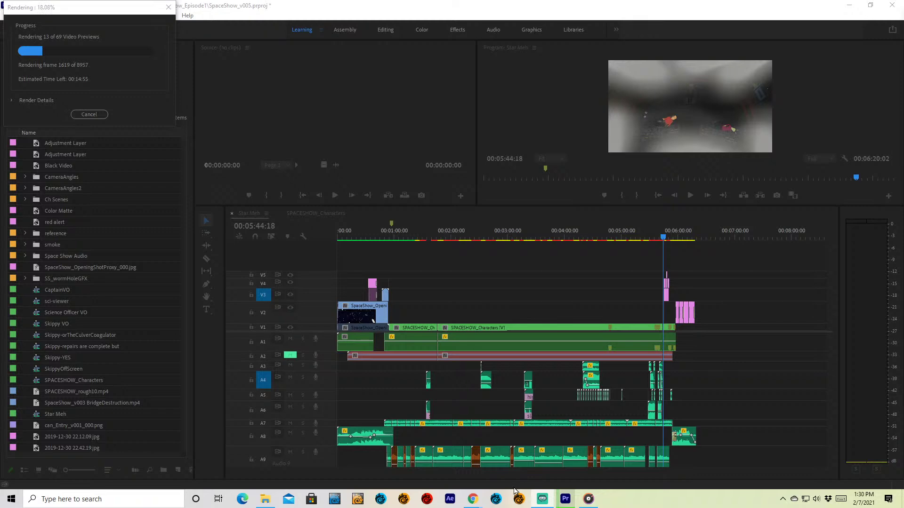
Step: Switch to the Star Meh page in Chrome and open its History section to read the project's background
mouse_move(473, 502)
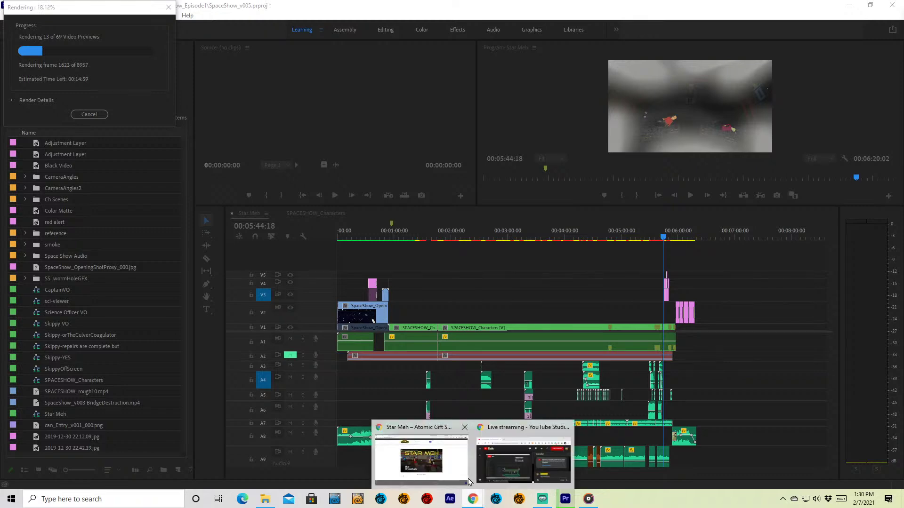
mouse_move(461, 465)
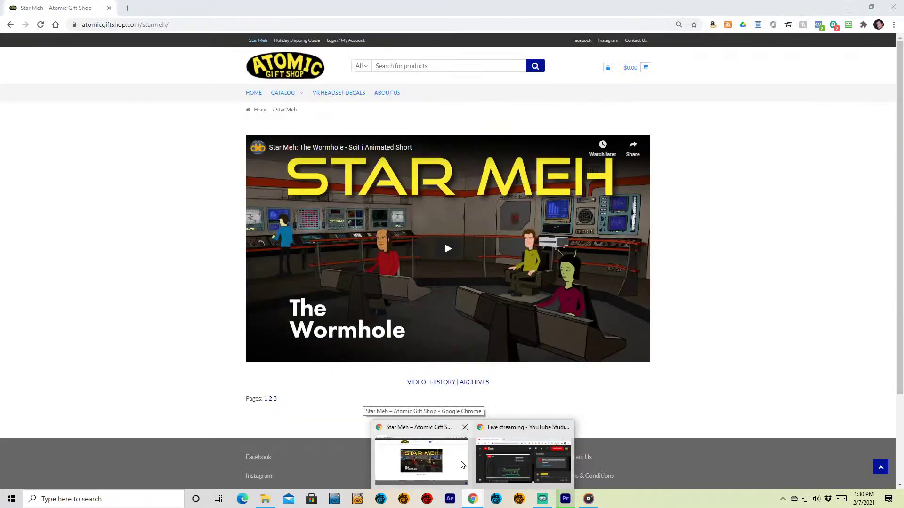
left_click(462, 465)
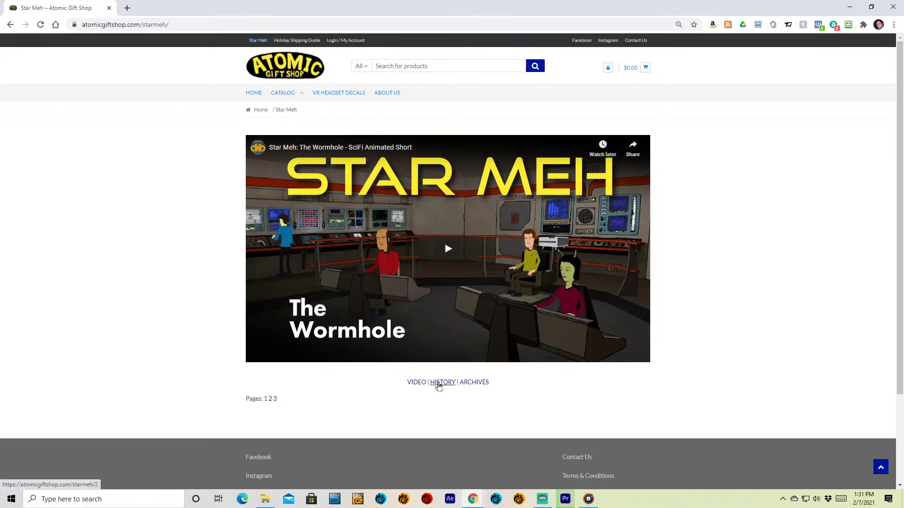
left_click(438, 384)
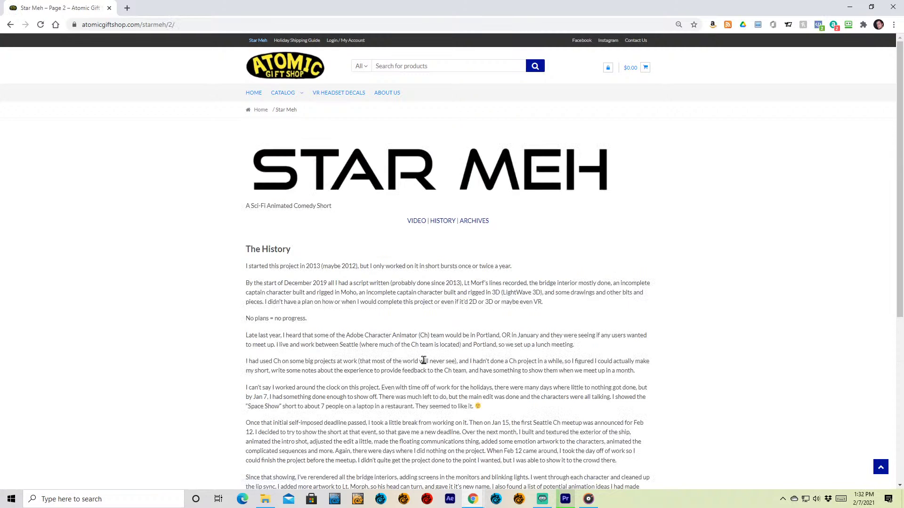
scroll(643, 207, "down", 2)
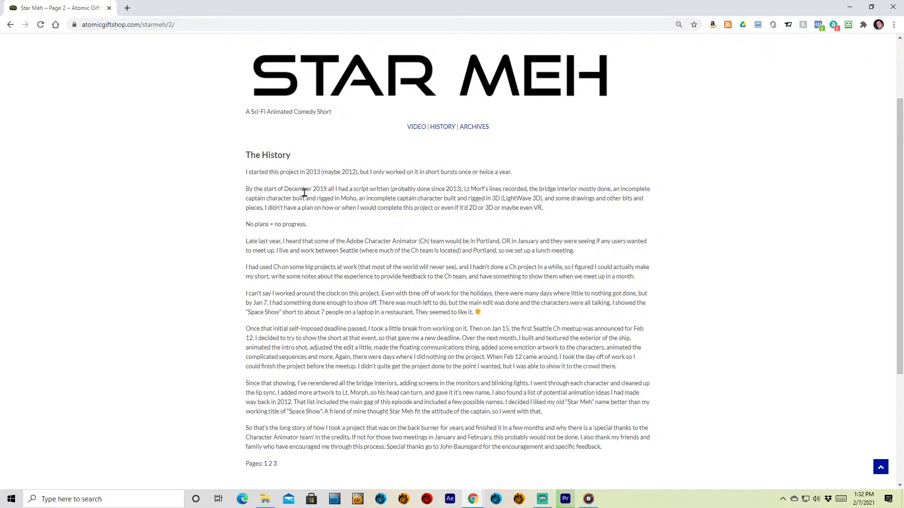
Step: Open the Star Meh Archives page and play the first video of the archives playlist
left_click(470, 133)
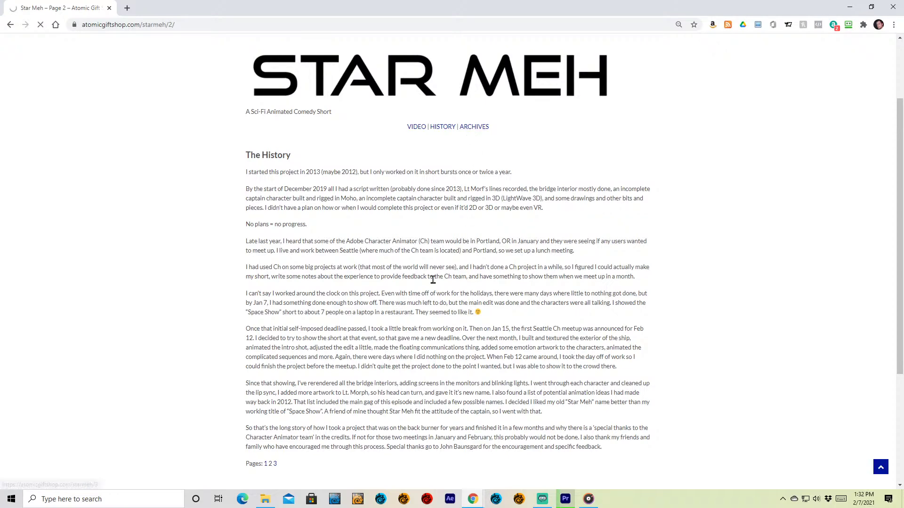
scroll(666, 282, "down", 3)
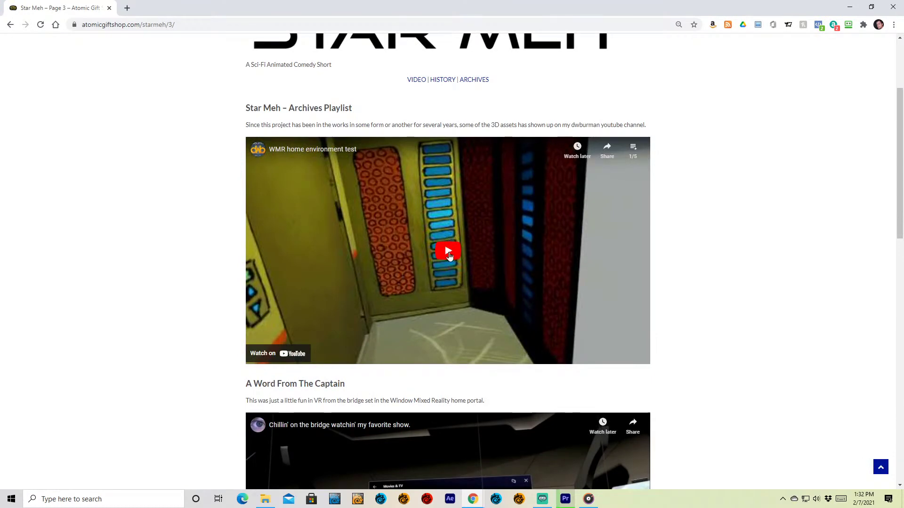
left_click(447, 256)
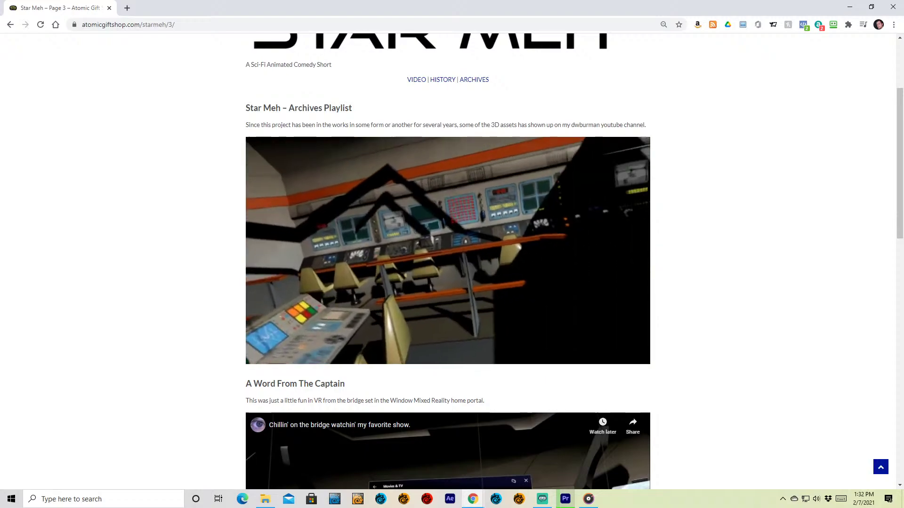
Step: Browse through the bridge drawings in the slideshow under Original Line Art For Interiors Drawn In 2013
scroll(574, 279, "down", 15)
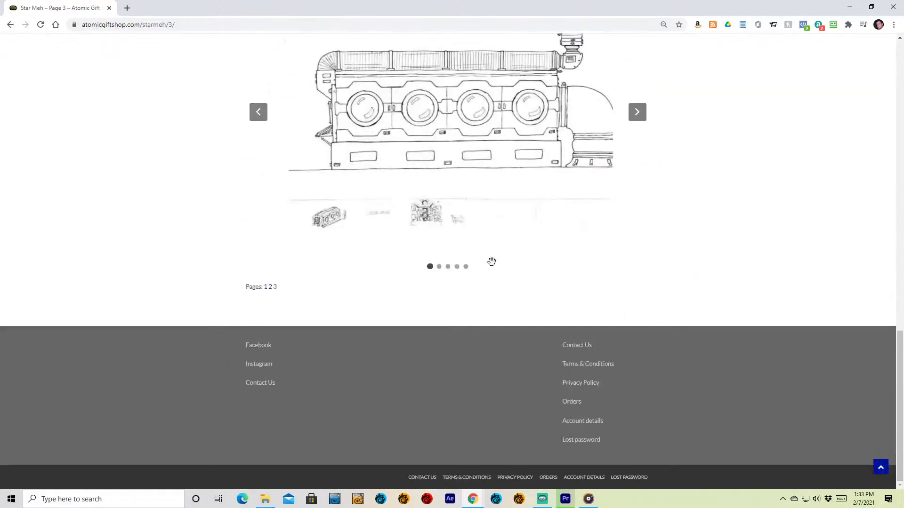
left_click(637, 117)
left_click(637, 116)
left_click(636, 117)
scroll(678, 159, "up", 6)
scroll(696, 244, "down", 2)
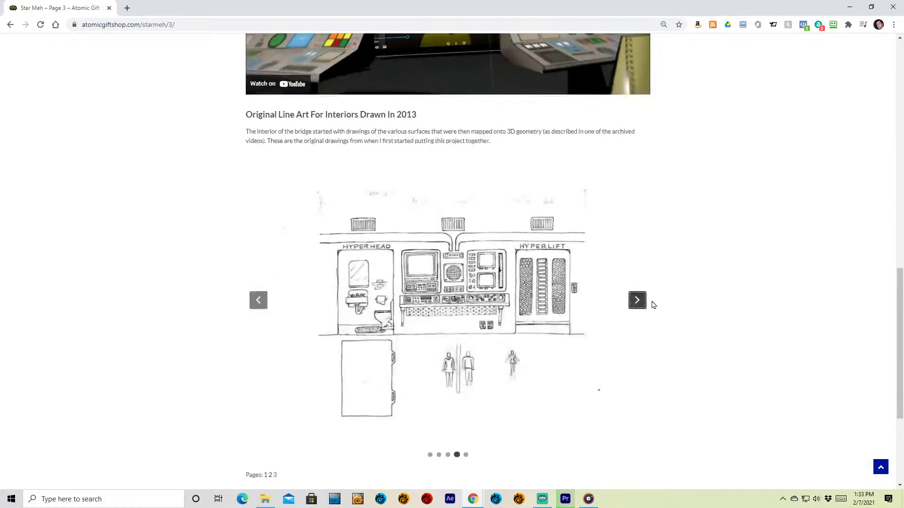
left_click(637, 302)
left_click(637, 301)
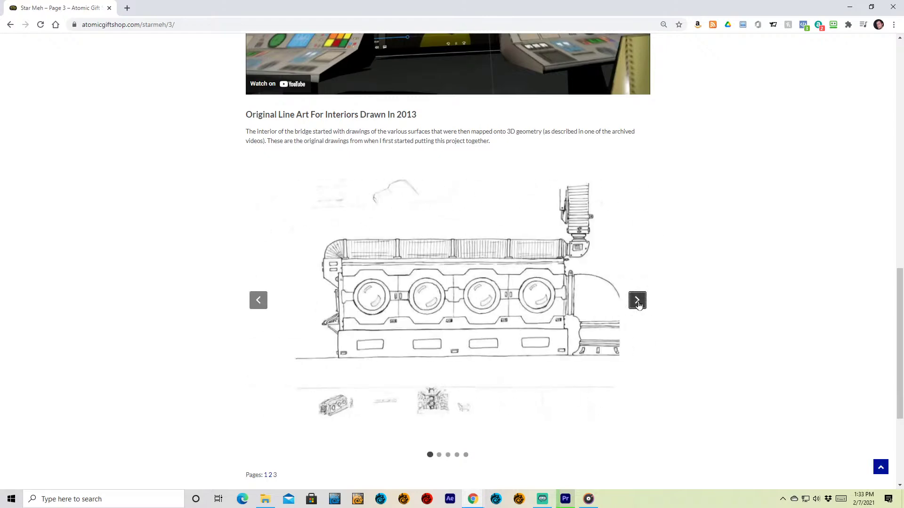
left_click(637, 302)
left_click(637, 301)
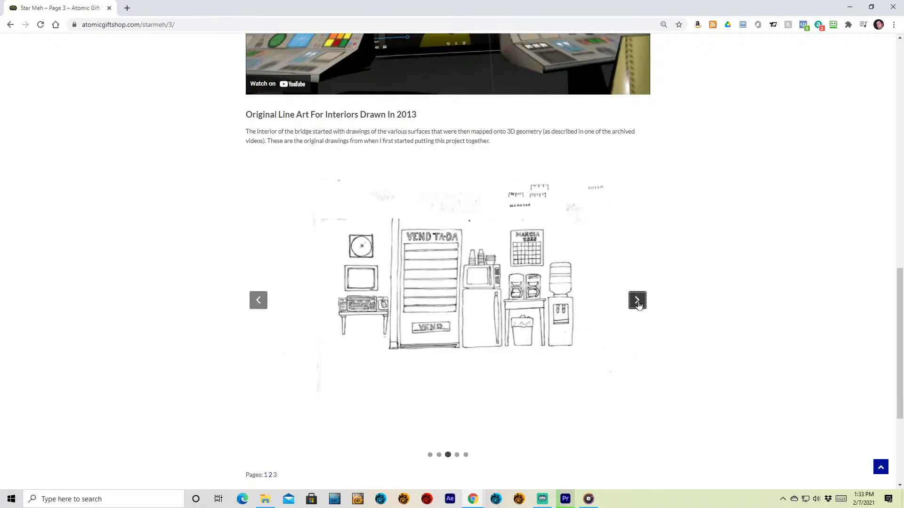
left_click(637, 302)
left_click(637, 302)
left_click(637, 301)
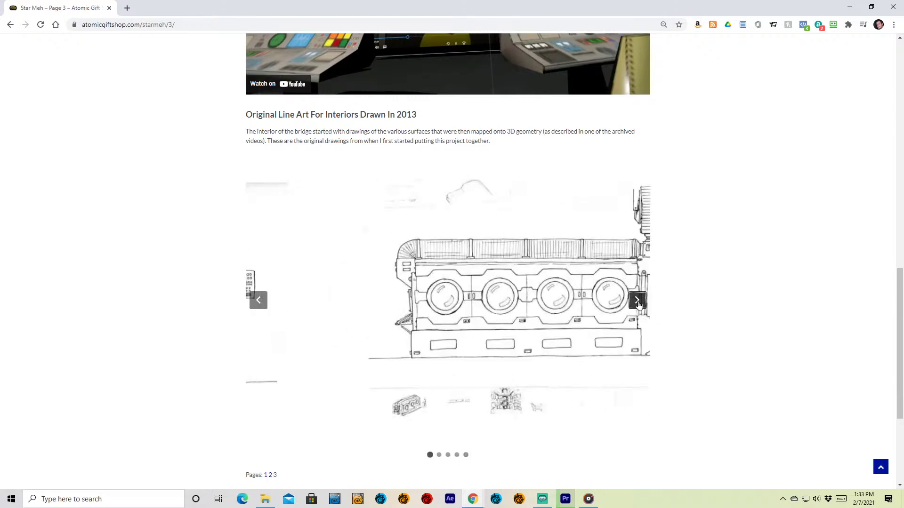
scroll(671, 285, "up", 7)
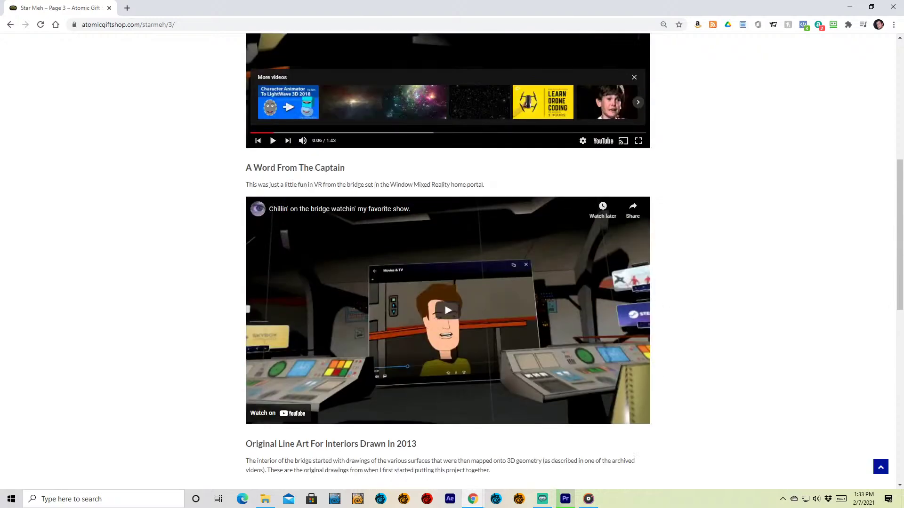
Step: Switch to File Explorer and open the MiscProjects folder on the Golf (G:) drive
key("super+e")
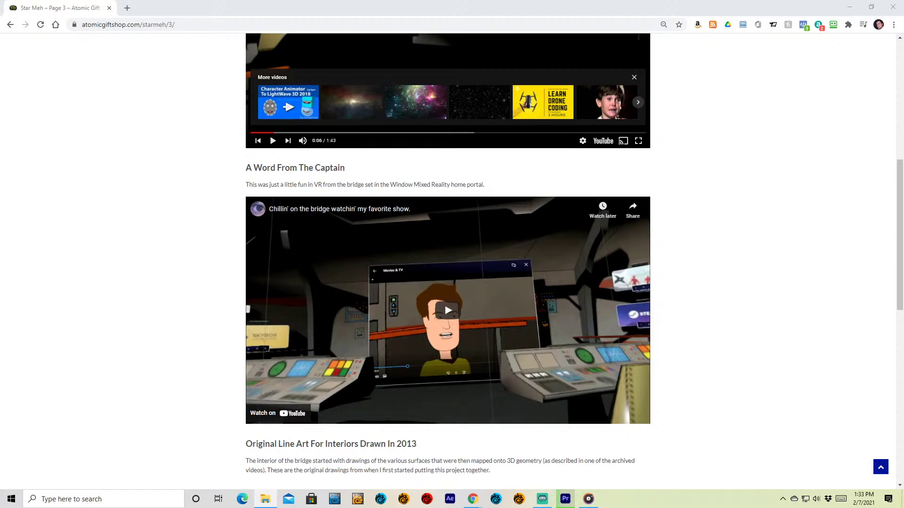
key("alt+Tab")
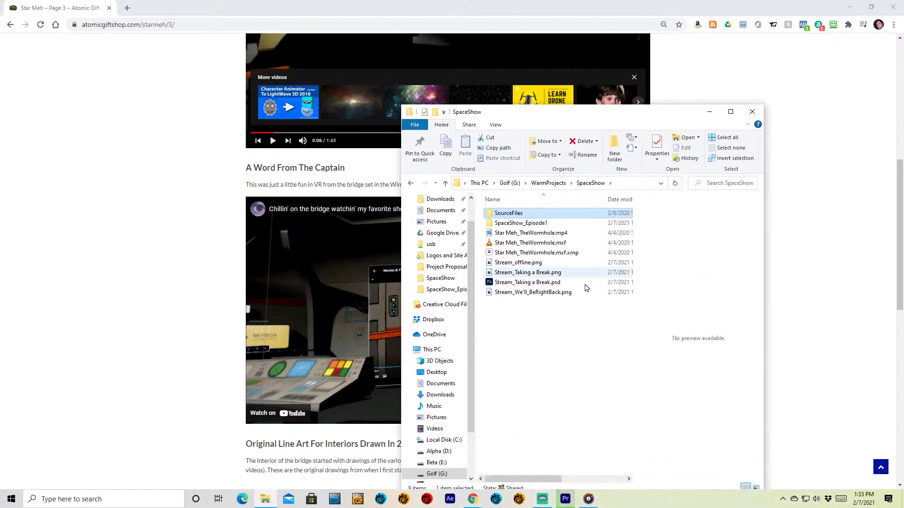
left_click(516, 184)
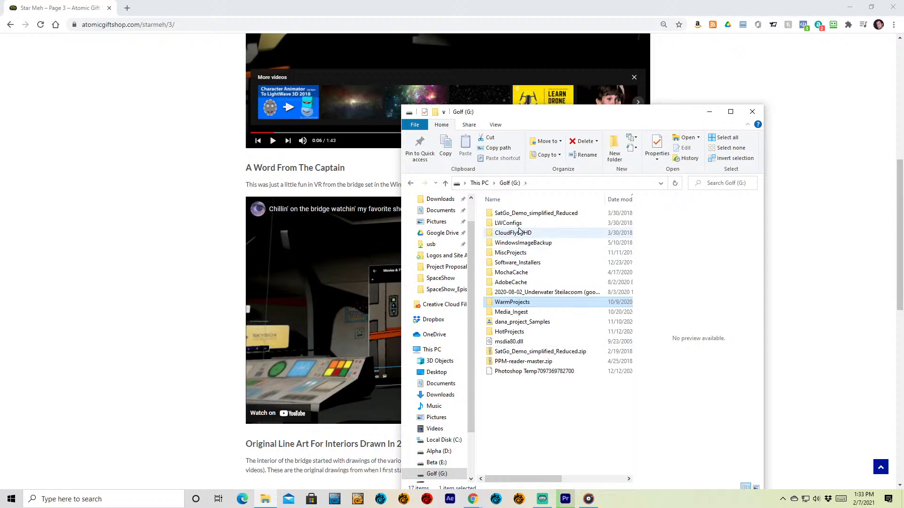
double_click(515, 253)
Step: Open the 360Test folder inside Renders and look through its rendered image sequence
scroll(520, 296, "down", 15)
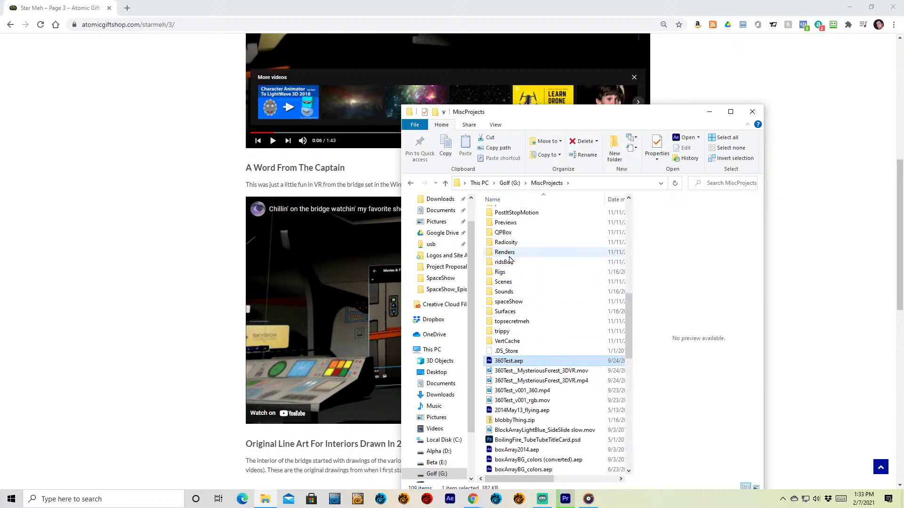
double_click(508, 253)
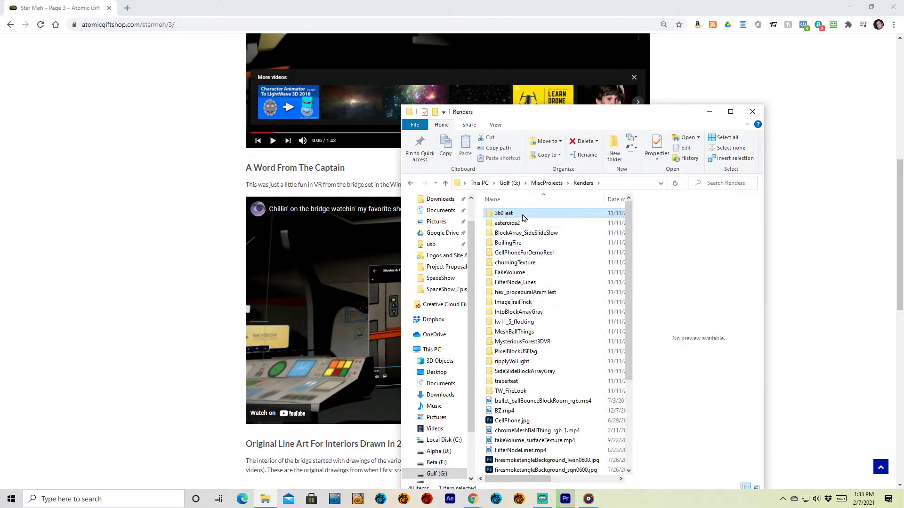
double_click(517, 215)
scroll(539, 282, "down", 10)
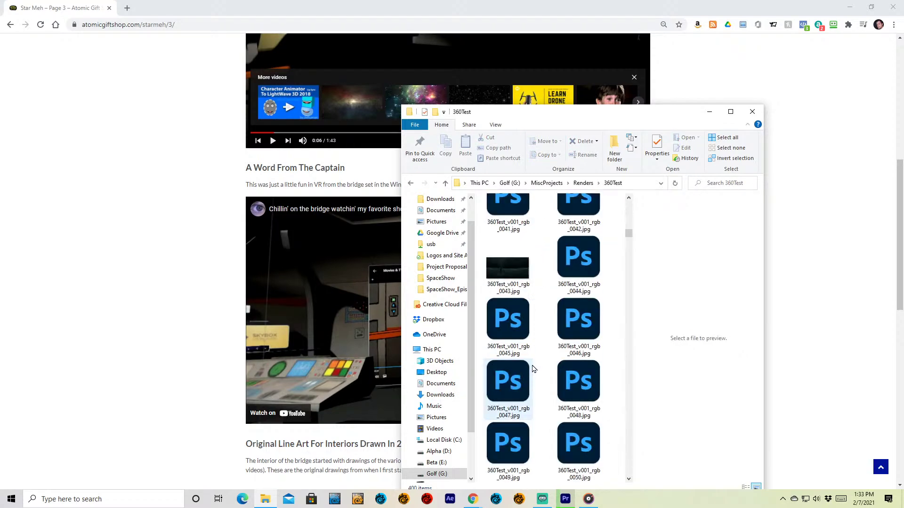
scroll(556, 367, "down", 20)
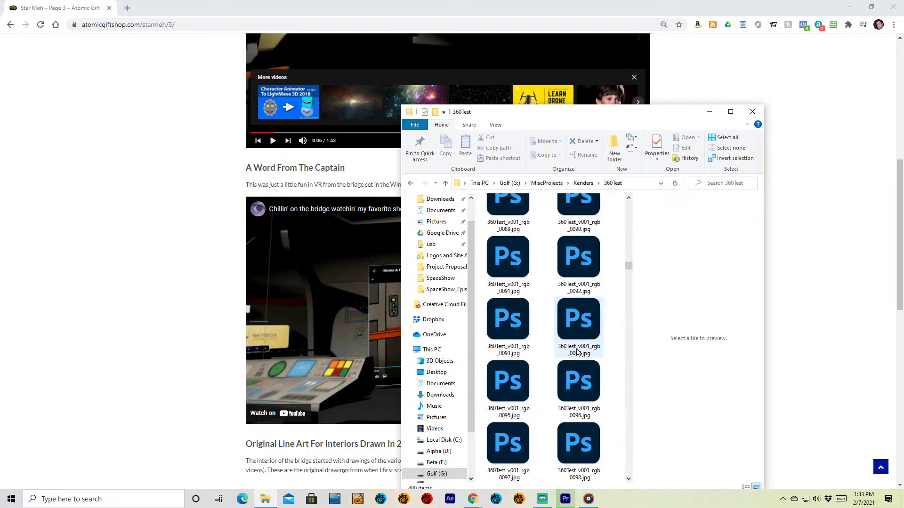
scroll(564, 401, "down", 6)
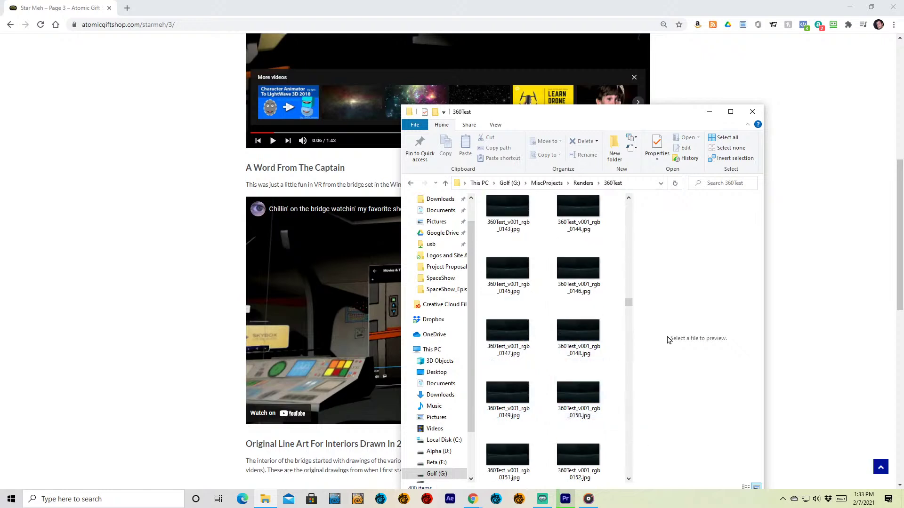
left_click_drag(629, 302, 579, 164)
Step: Return to MiscProjects and open the Renders folder inside spaceShow
left_click(583, 185)
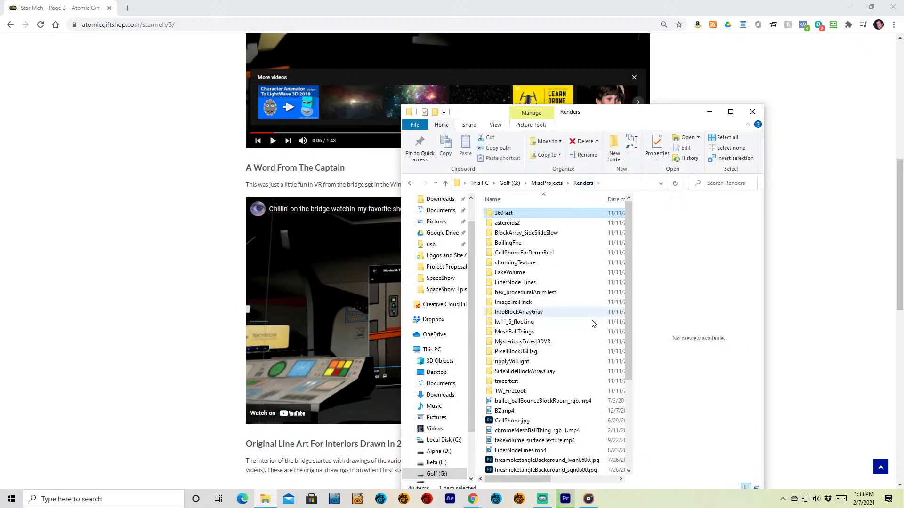
scroll(557, 406, "down", 2)
scroll(556, 406, "down", 1)
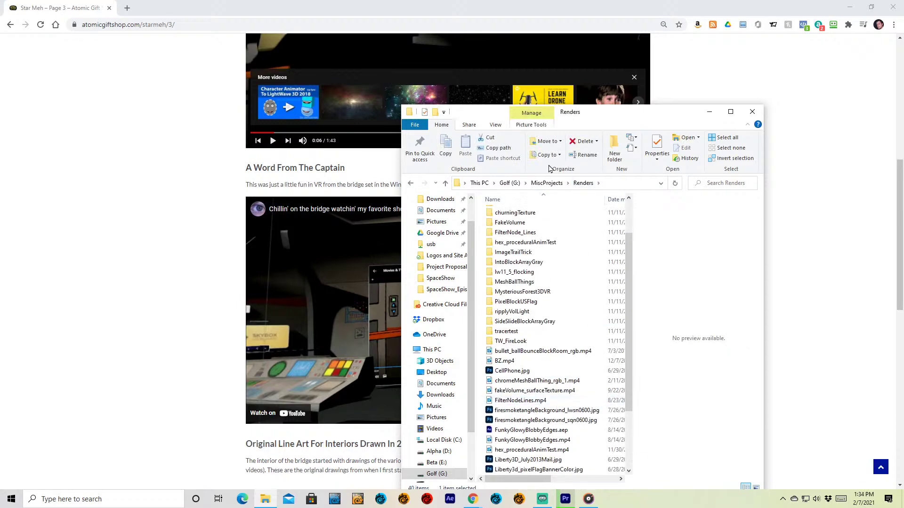
left_click(548, 183)
scroll(522, 462, "down", 9)
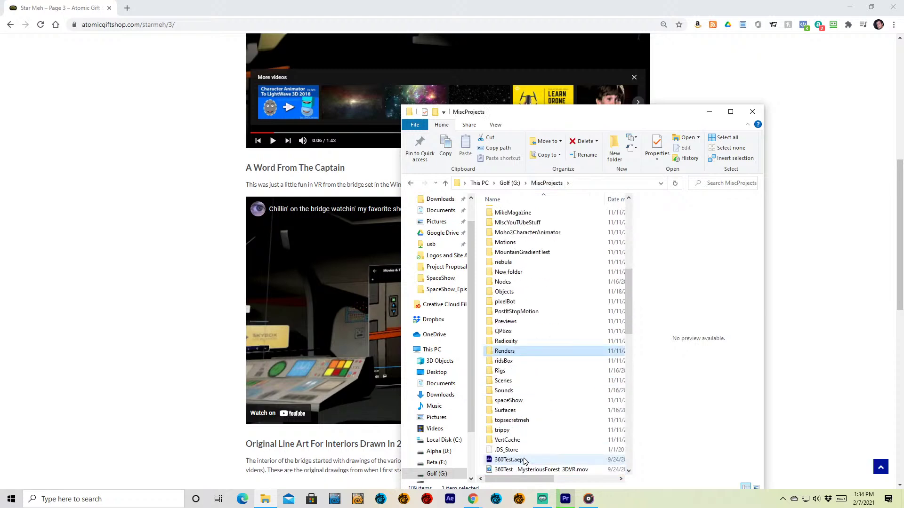
scroll(529, 426, "down", 5)
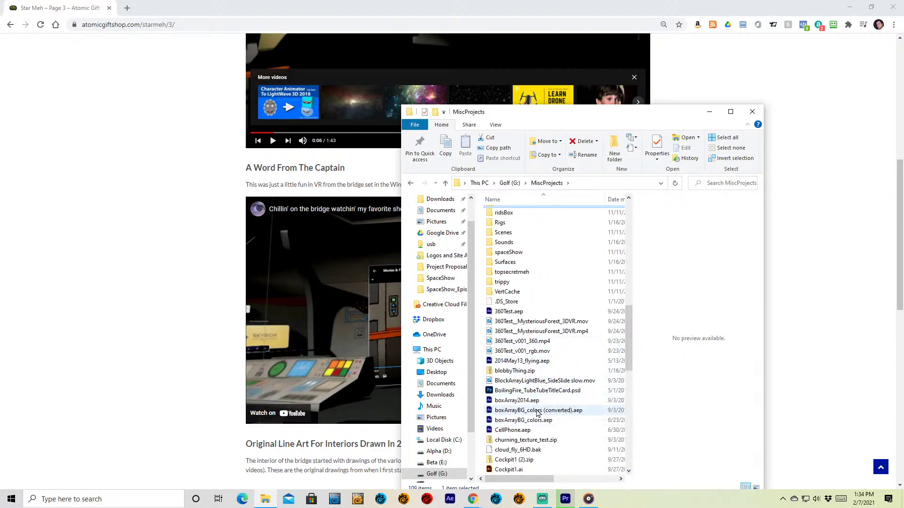
scroll(538, 412, "down", 2)
scroll(538, 412, "up", 5)
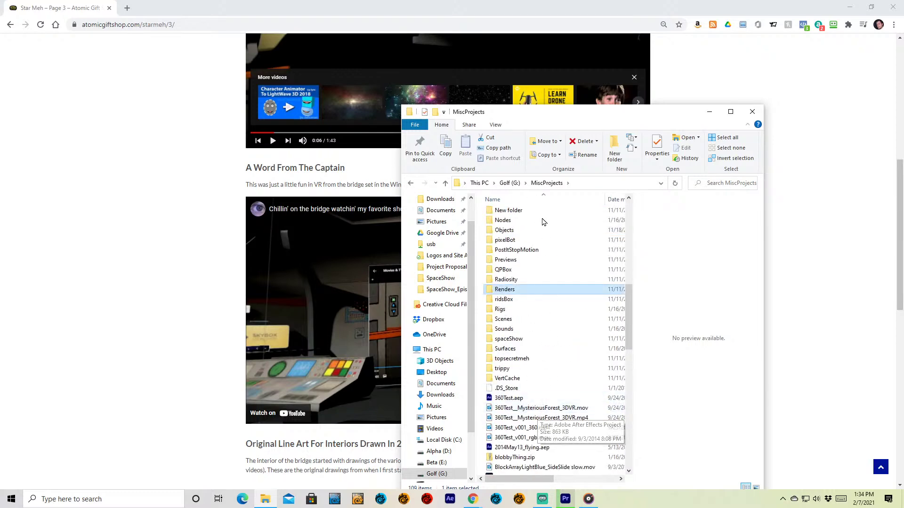
double_click(508, 339)
left_click(511, 245)
double_click(511, 246)
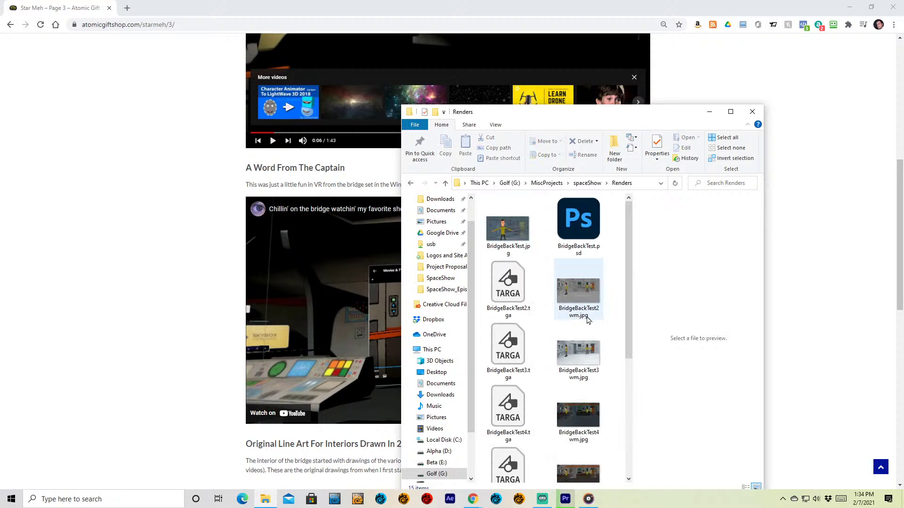
Step: Open BridgeBackTest2wm.jpg in its default program and preview BridgeRightTest.jpg in the folder
left_click(584, 295)
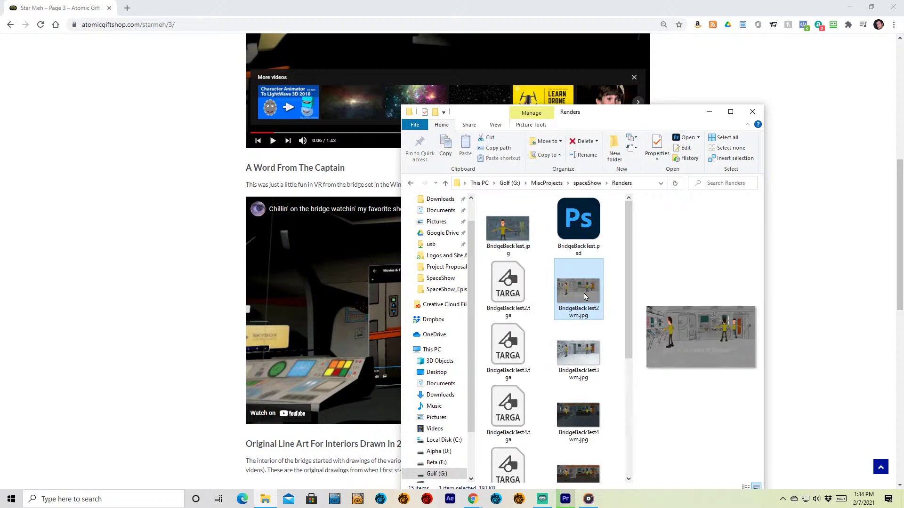
double_click(583, 293)
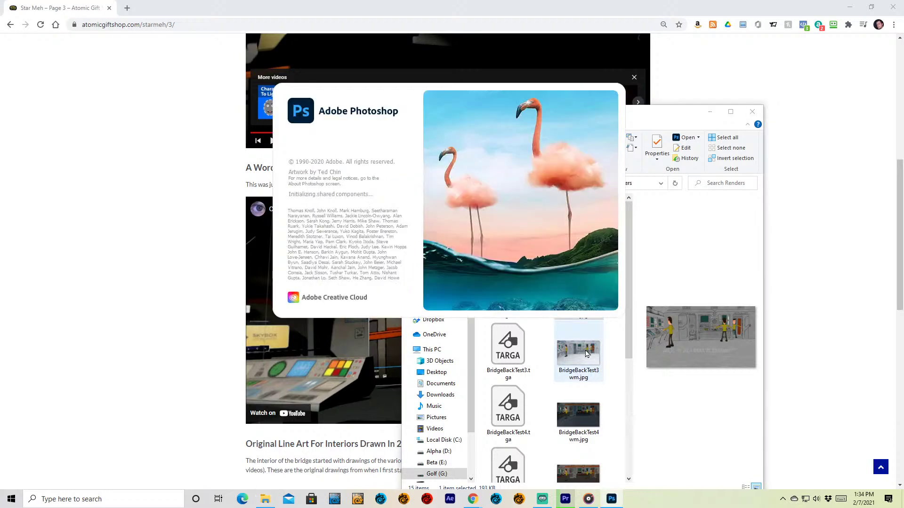
scroll(580, 376, "down", 3)
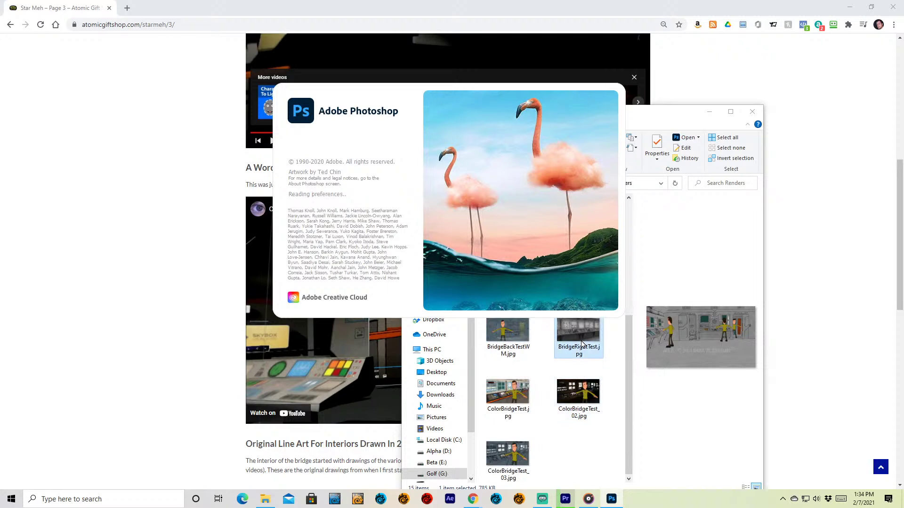
left_click(582, 345)
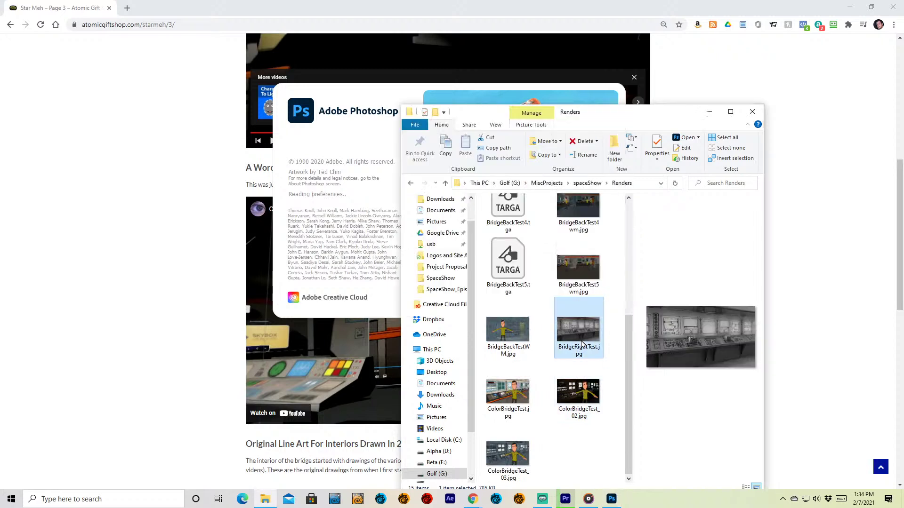
scroll(582, 345, "up", 4)
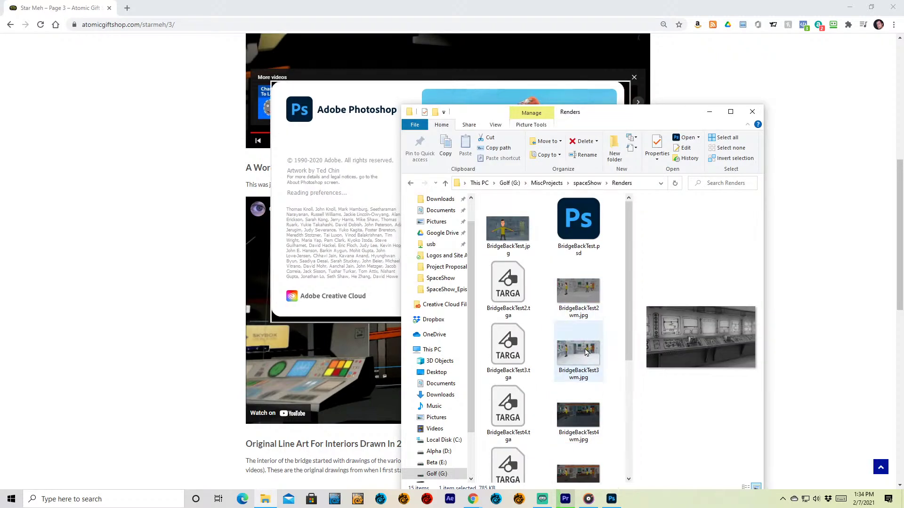
Step: Open BridgeBackTest4wm.jpg in Paint to view the bridge render, and close it when done
left_click(578, 423)
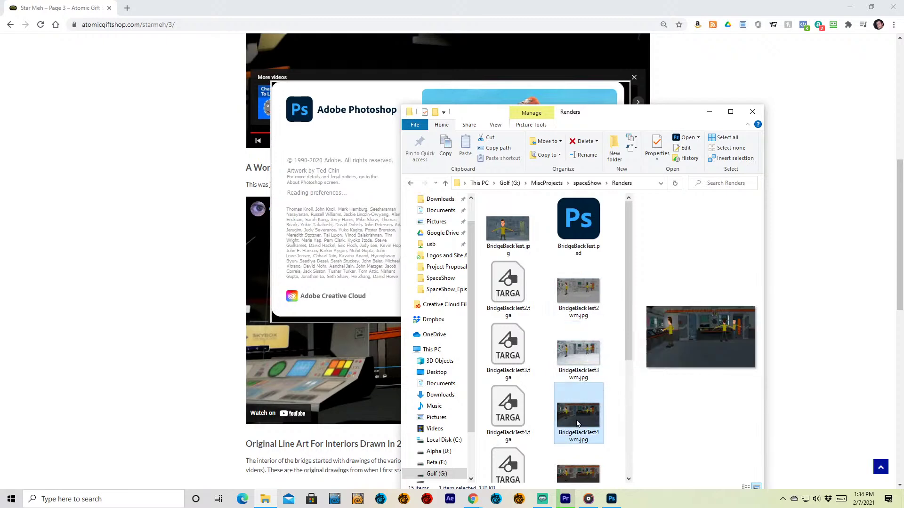
right_click(577, 423)
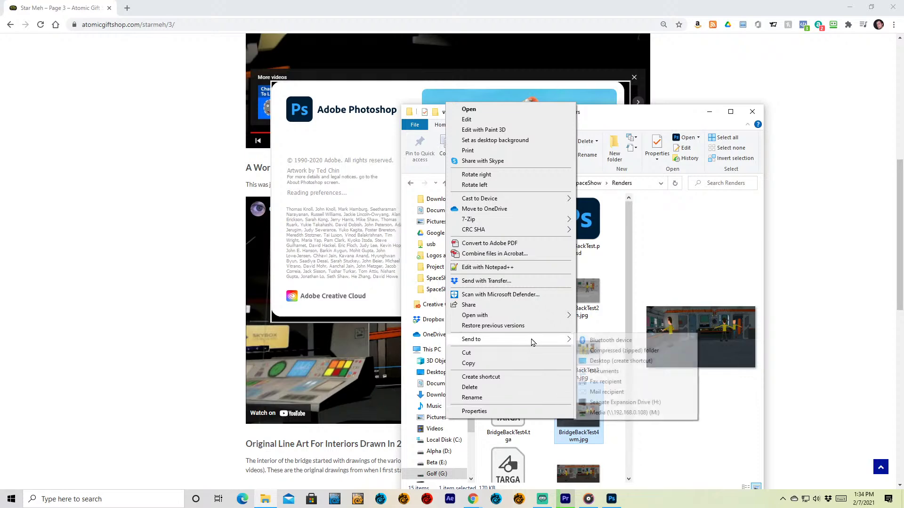
mouse_move(542, 320)
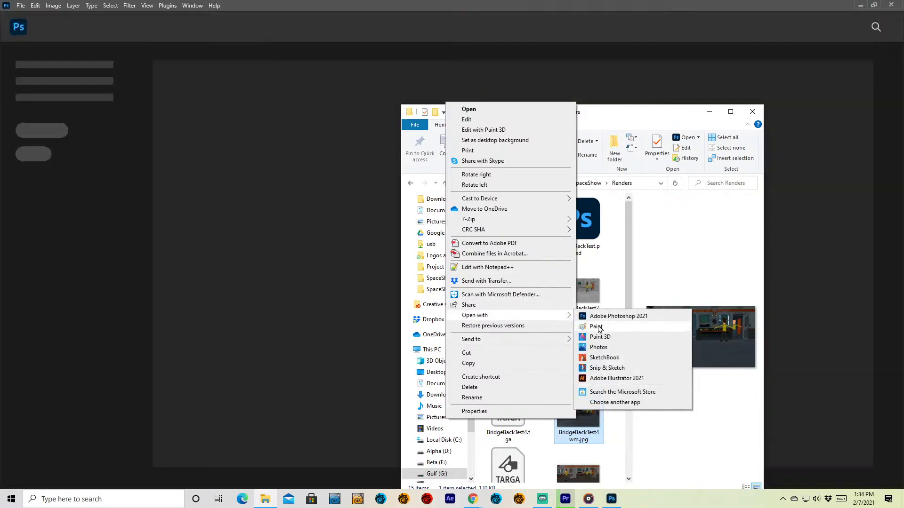
left_click(598, 327)
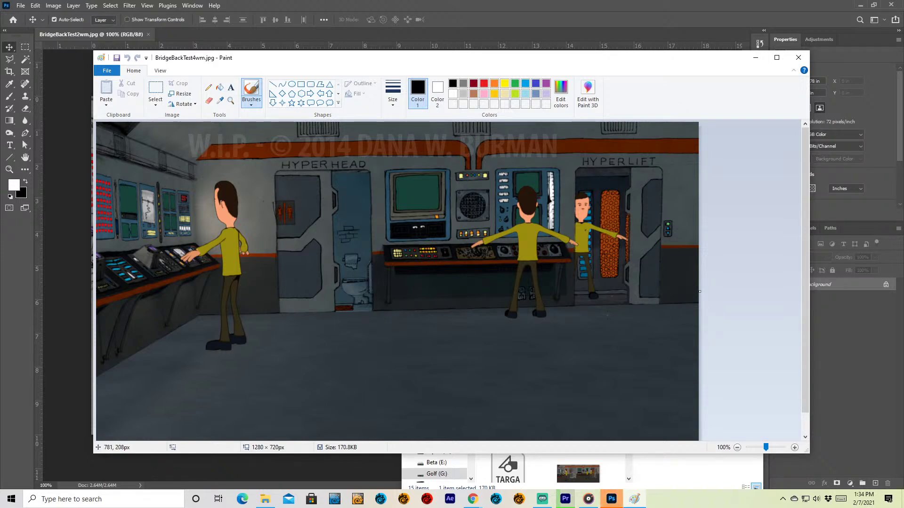
left_click(799, 57)
Step: Look through the remaining files in Renders, return to MiscProjects and check its folders, including spaceShow
left_click_drag(667, 117, 628, 104)
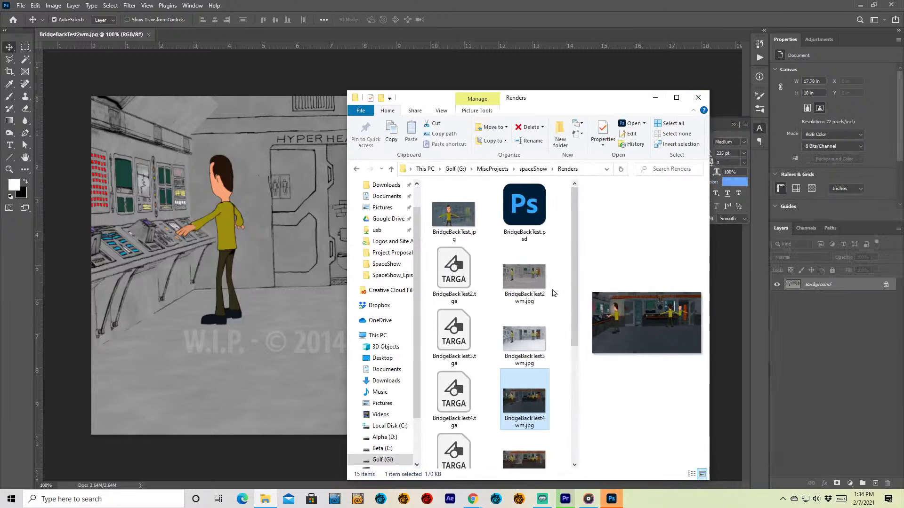
scroll(497, 309, "down", 3)
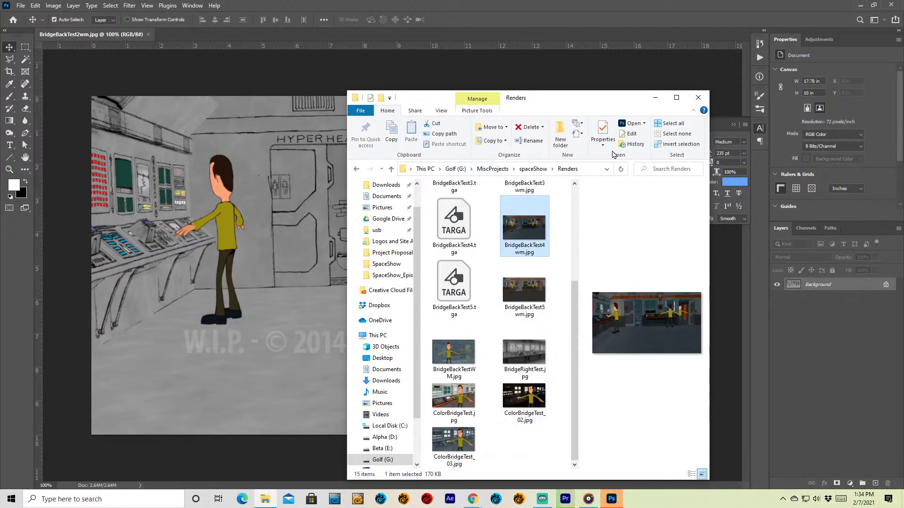
left_click(536, 170)
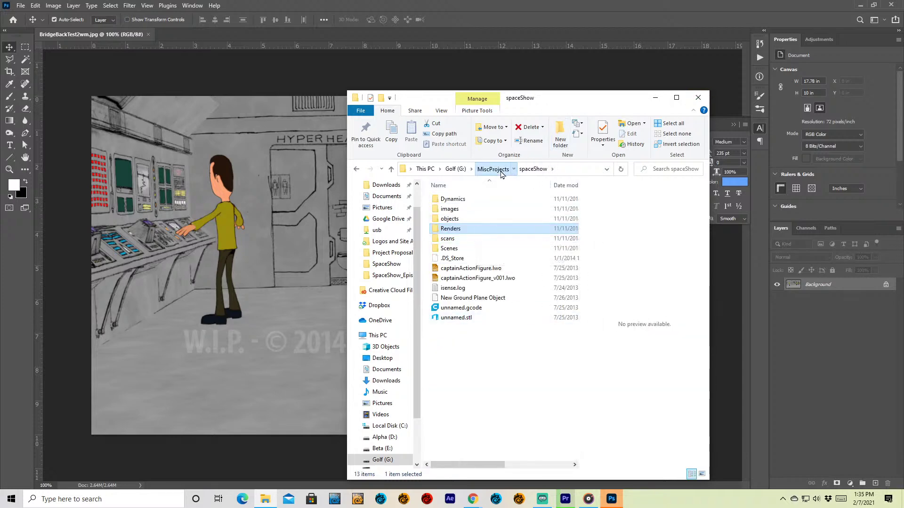
left_click(502, 173)
scroll(495, 330, "down", 6)
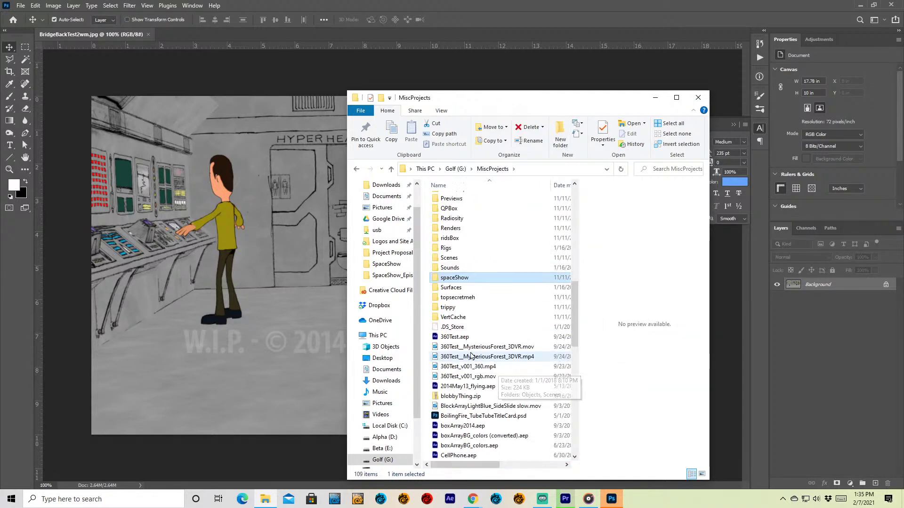
scroll(475, 374, "down", 1)
left_click(449, 241)
double_click(449, 248)
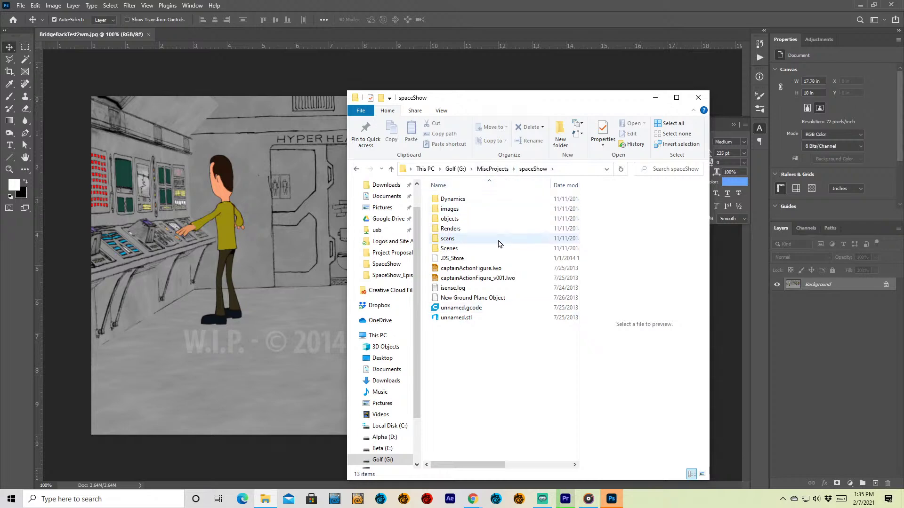
Step: Return to the Golf (G:) drive, and close File Explorer and Photoshop
left_click(492, 169)
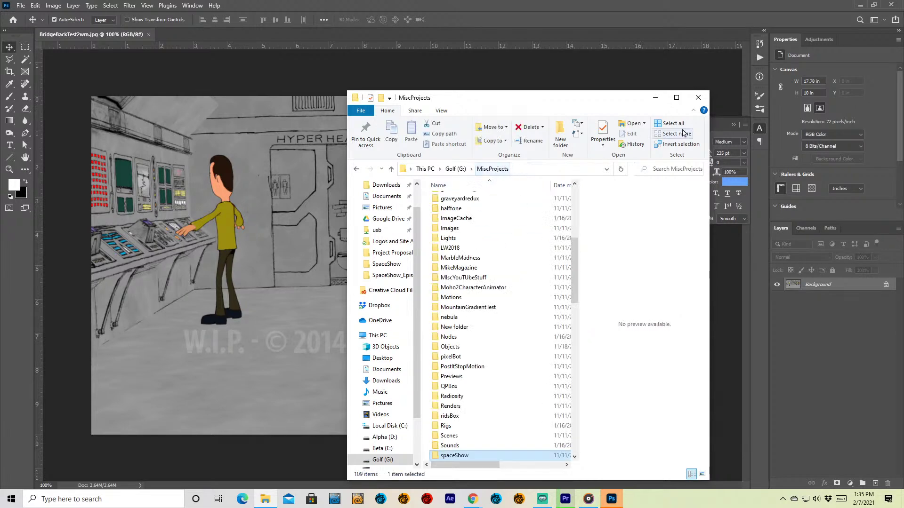
left_click(456, 169)
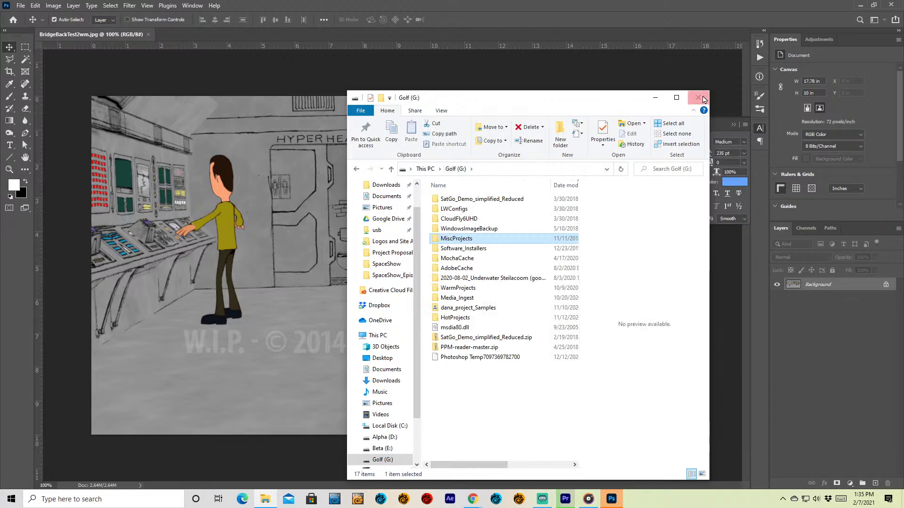
left_click(701, 97)
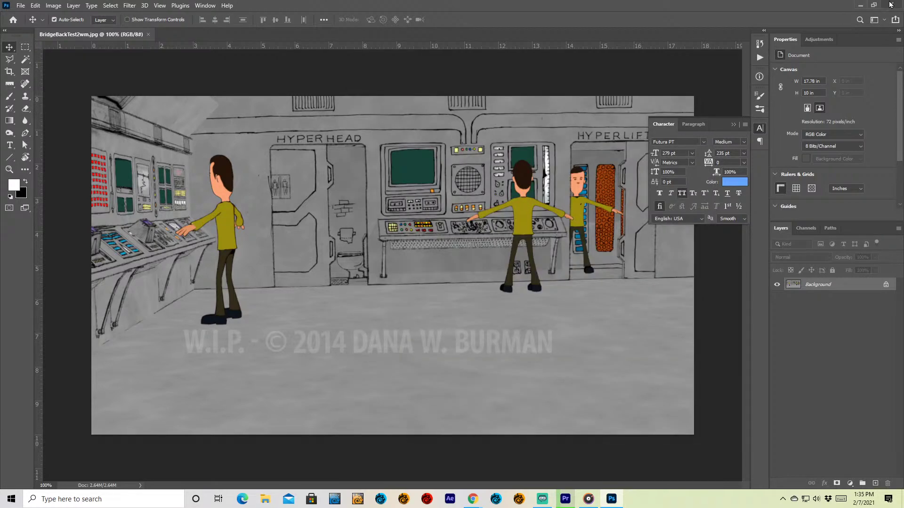
left_click(890, 4)
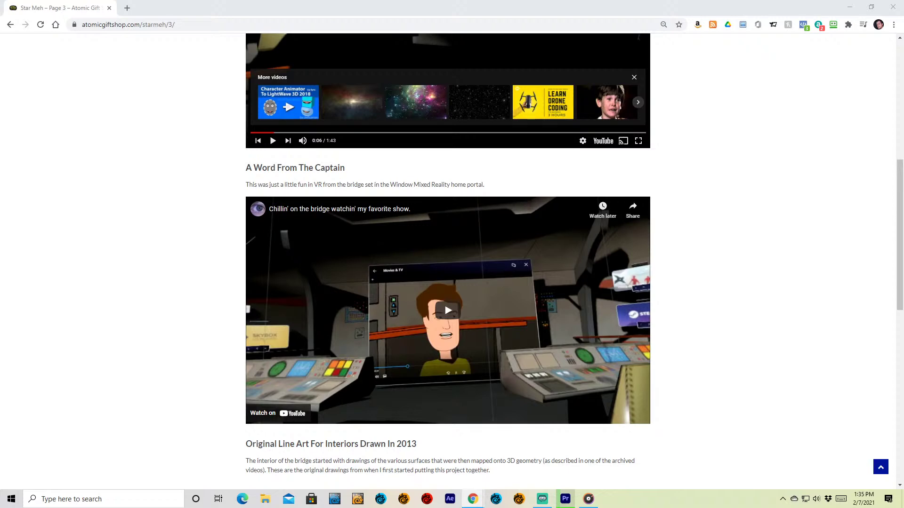
Step: Bring up a separate YouTube window and open the signed-in channel's list of uploaded videos
left_click_drag(903, 174, 335, 130)
left_click_drag(363, 301, 348, 464)
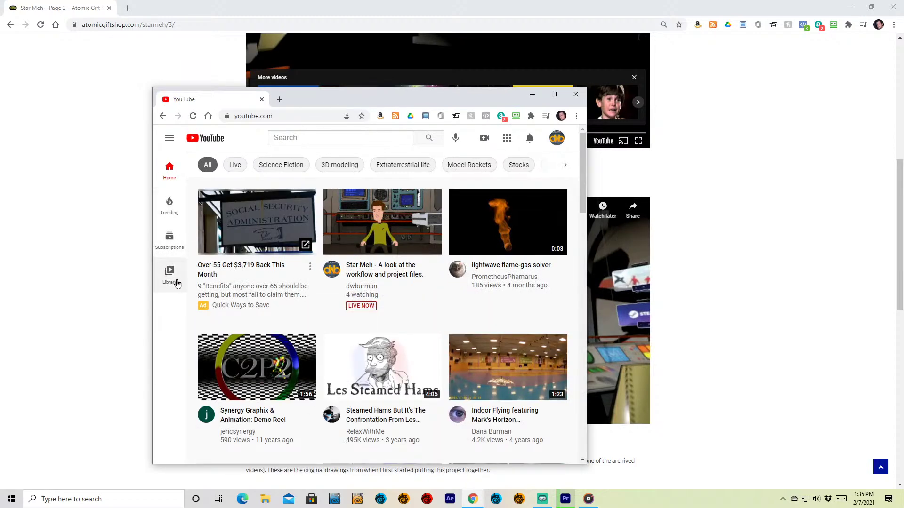
left_click(557, 139)
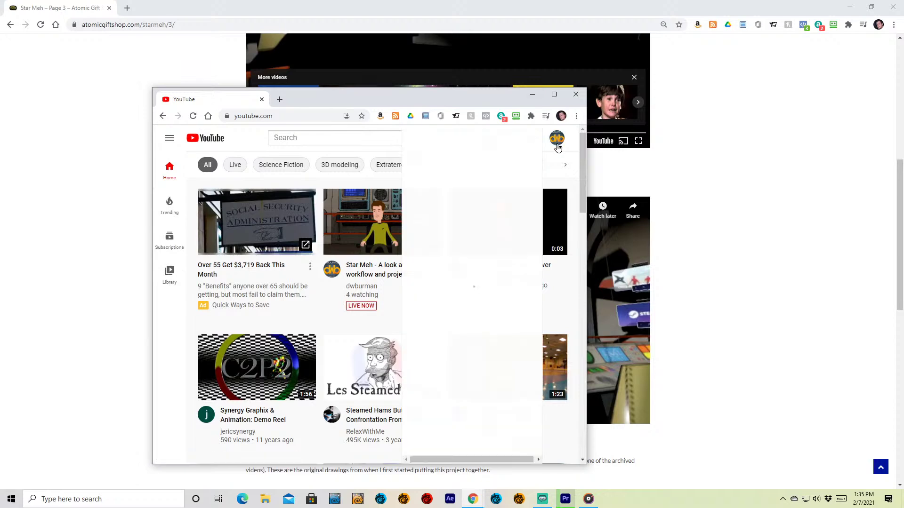
left_click(442, 183)
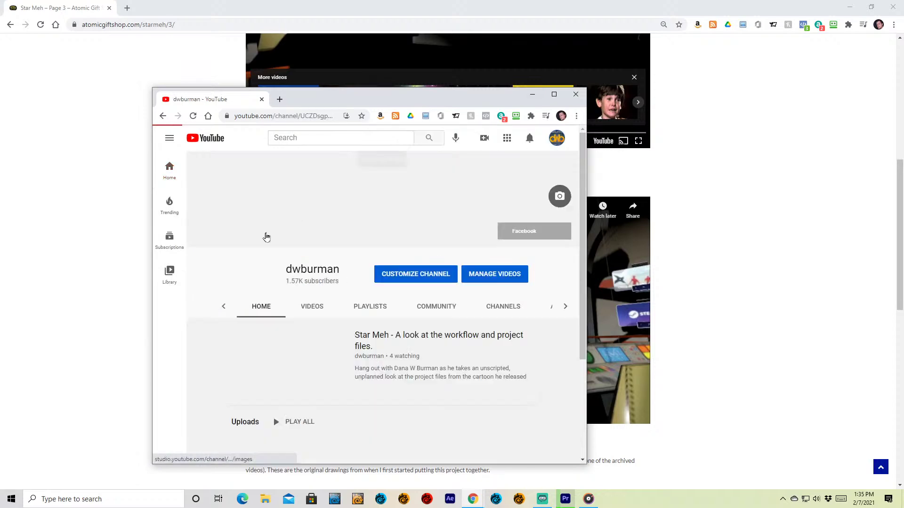
left_click(312, 281)
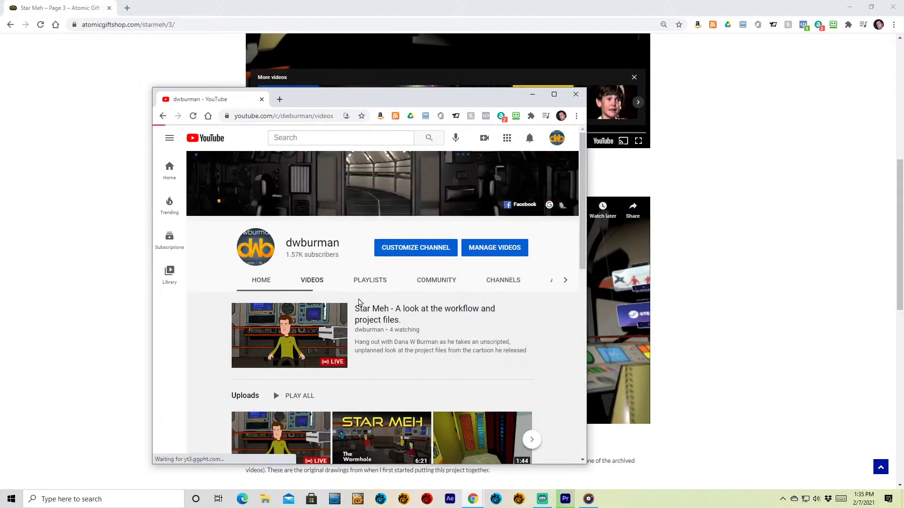
Step: Enlarge the YouTube window and look through the older uploads for 360 tests of the spaceship bridge
scroll(435, 351, "down", 4)
scroll(435, 350, "down", 2)
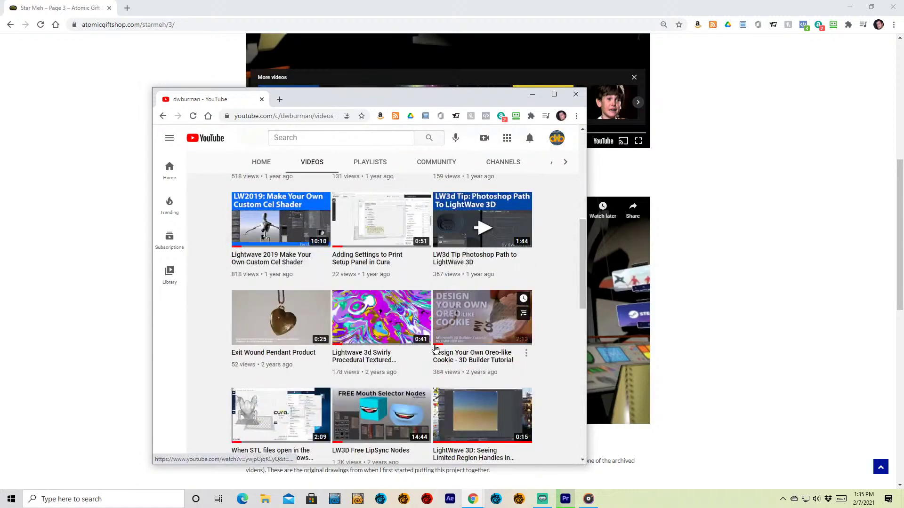
scroll(435, 350, "up", 2)
left_click_drag(437, 102, 453, 21)
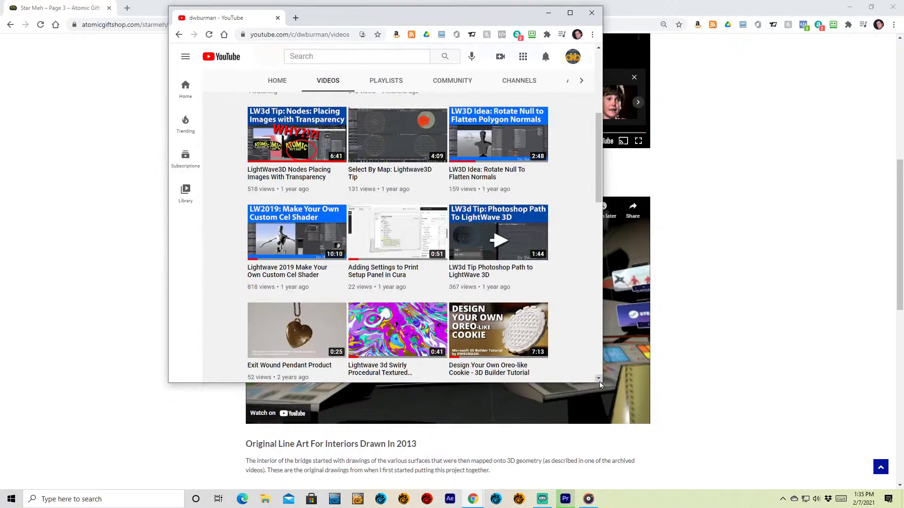
left_click_drag(602, 384, 762, 489)
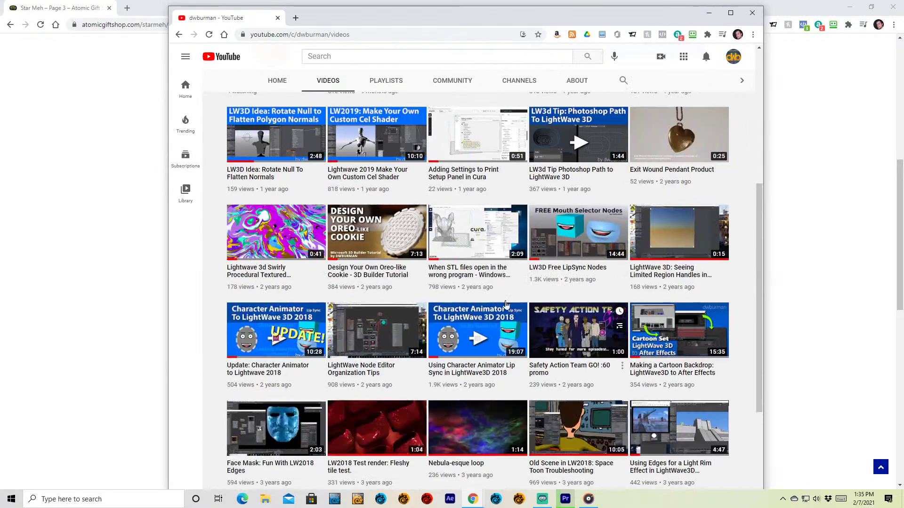
scroll(473, 273, "down", 2)
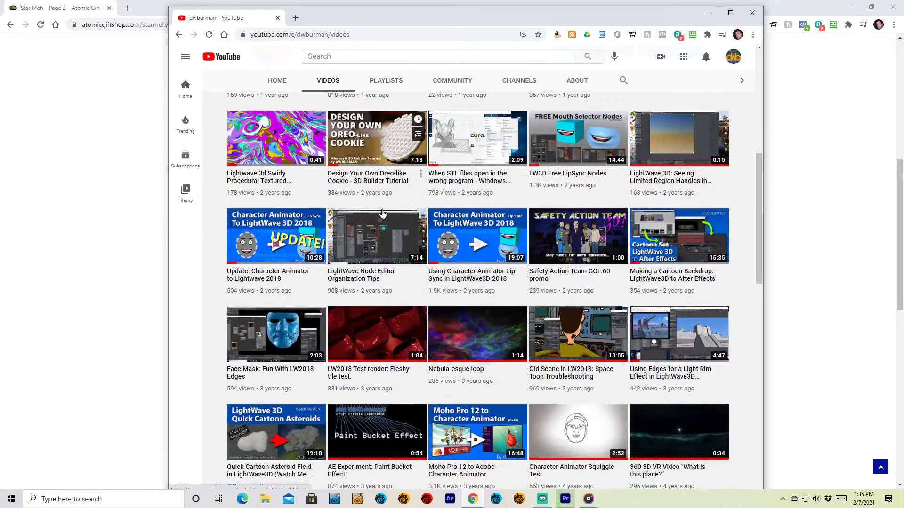
scroll(398, 293, "down", 2)
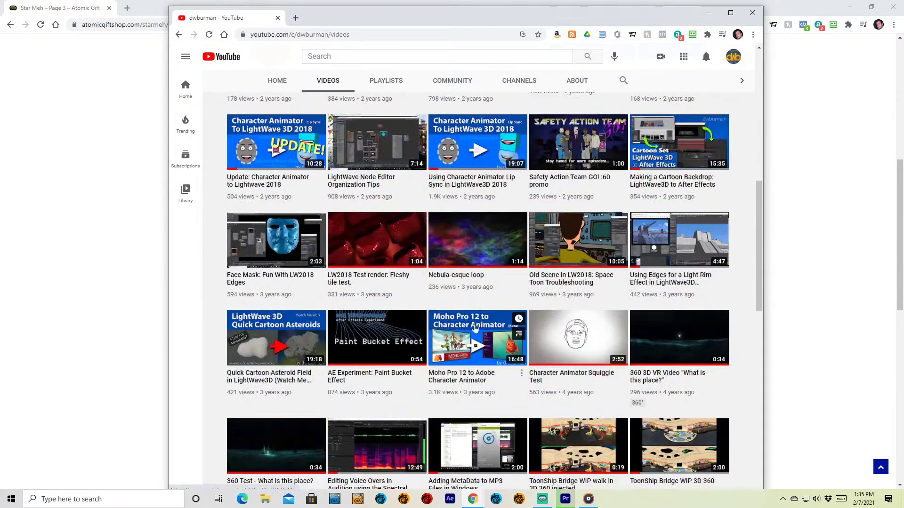
scroll(577, 369, "down", 2)
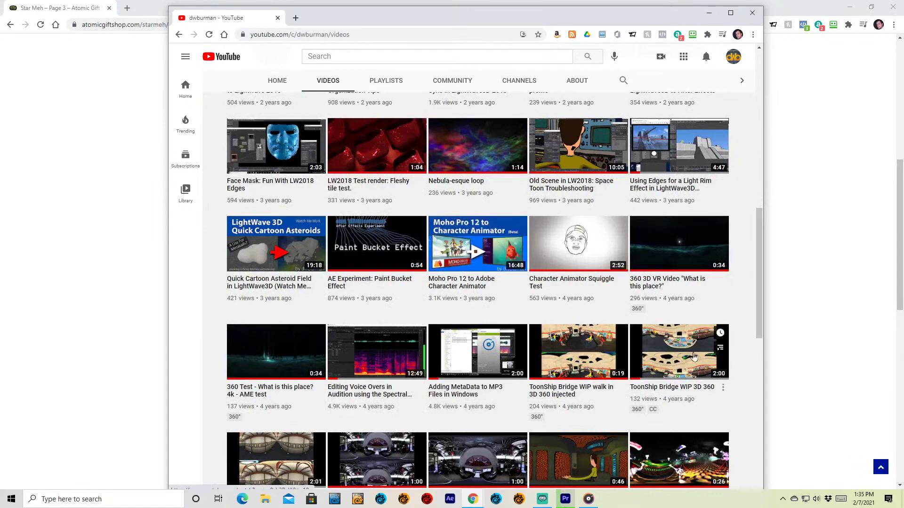
scroll(579, 372, "down", 3)
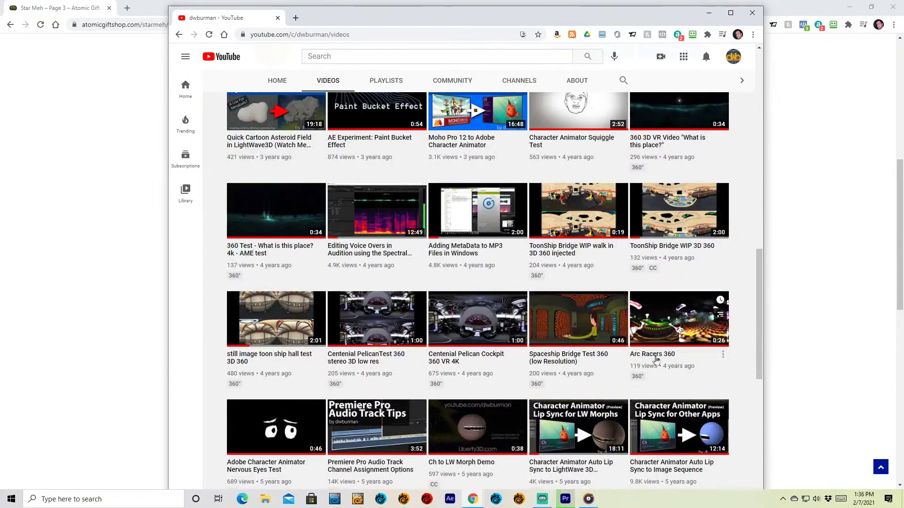
Step: Watch the Spaceship Bridge Test 360 (low Resolution) video, look around its 360 view, and put the YouTube window away
left_click(572, 319)
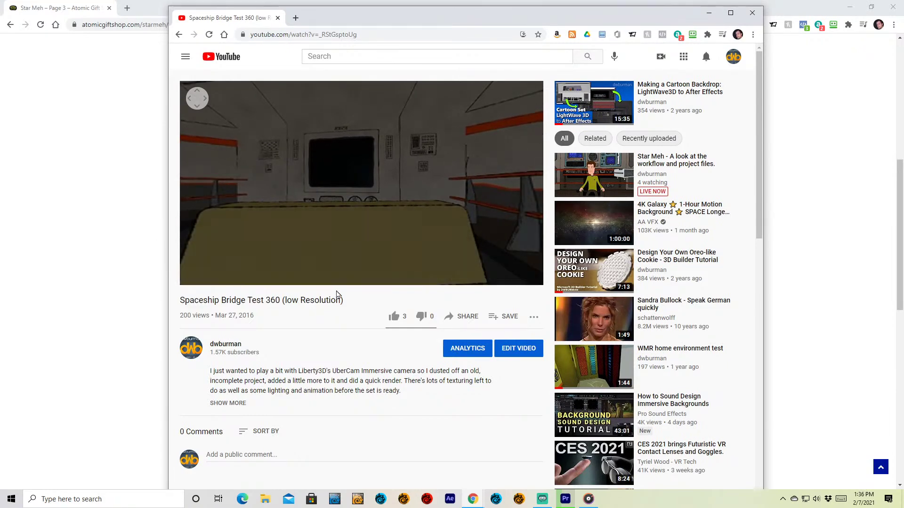
left_click_drag(426, 266, 491, 278)
left_click_drag(362, 22, 903, 33)
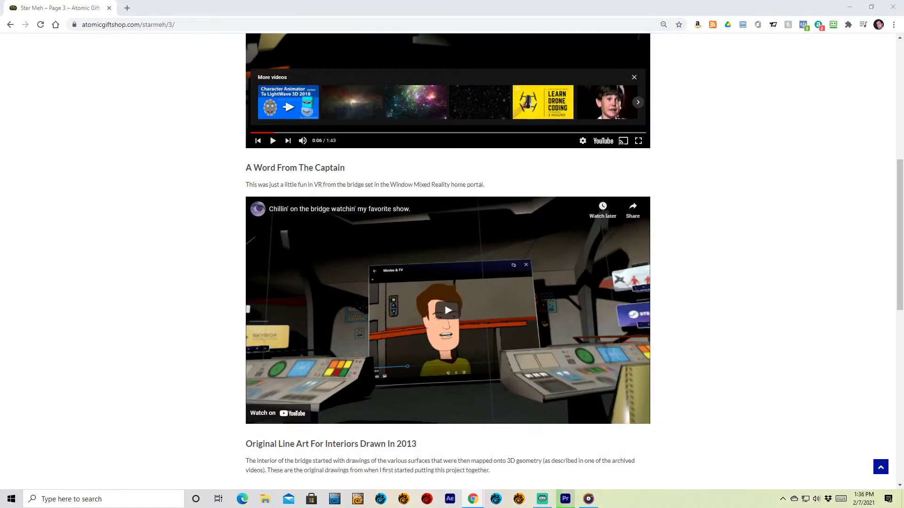
Step: Open the Star Meh History page, read through the project's history, and go to the Video page
key("Home")
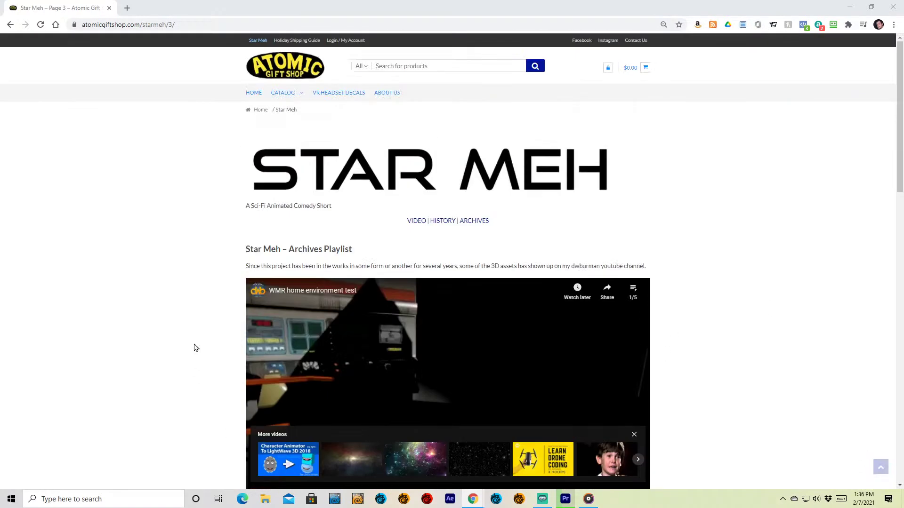
left_click(488, 223)
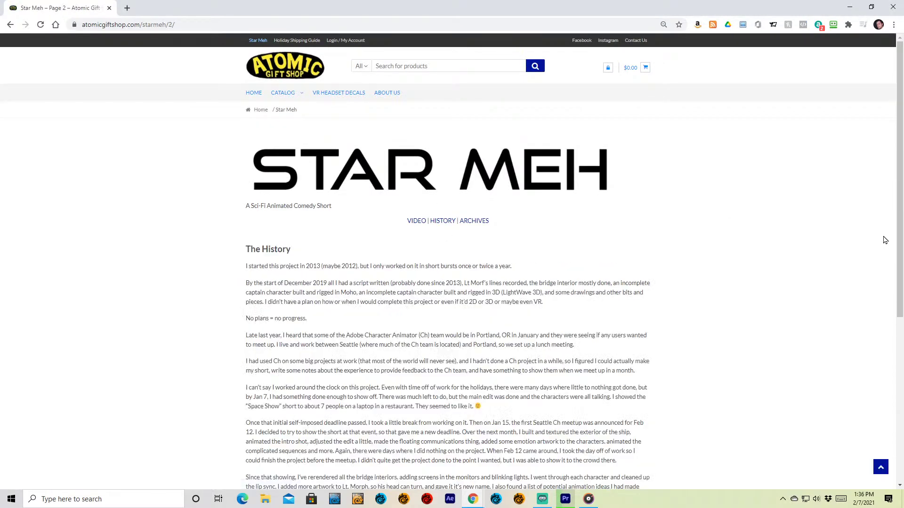
scroll(626, 304, "down", 1)
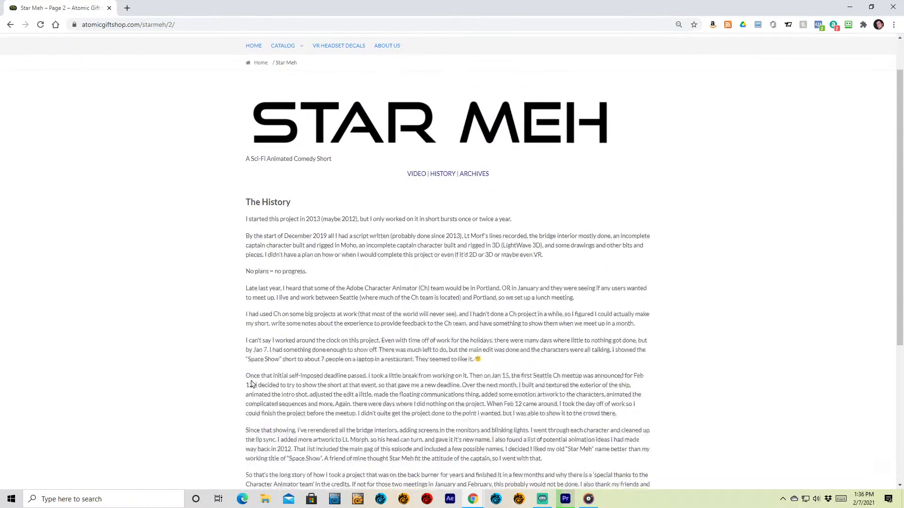
scroll(409, 373, "down", 2)
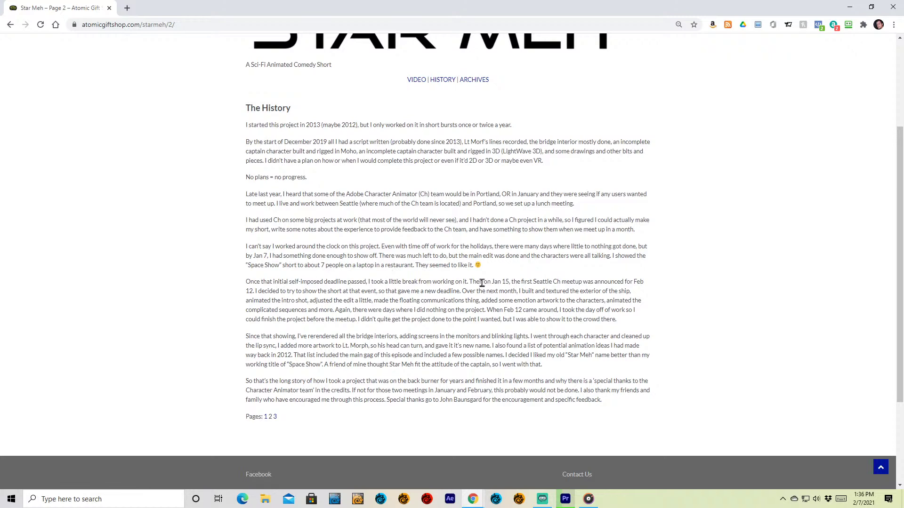
left_click_drag(472, 282, 507, 290)
left_click(520, 266)
scroll(617, 281, "up", 3)
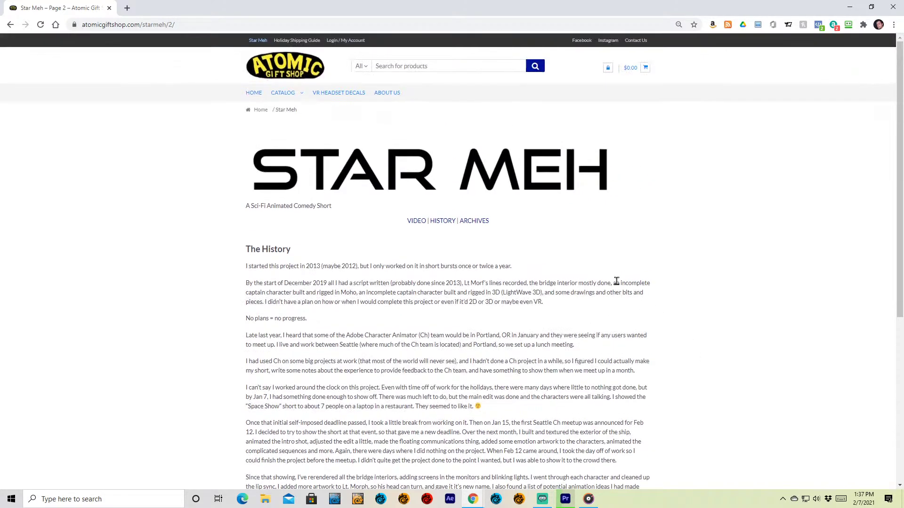
left_click(417, 221)
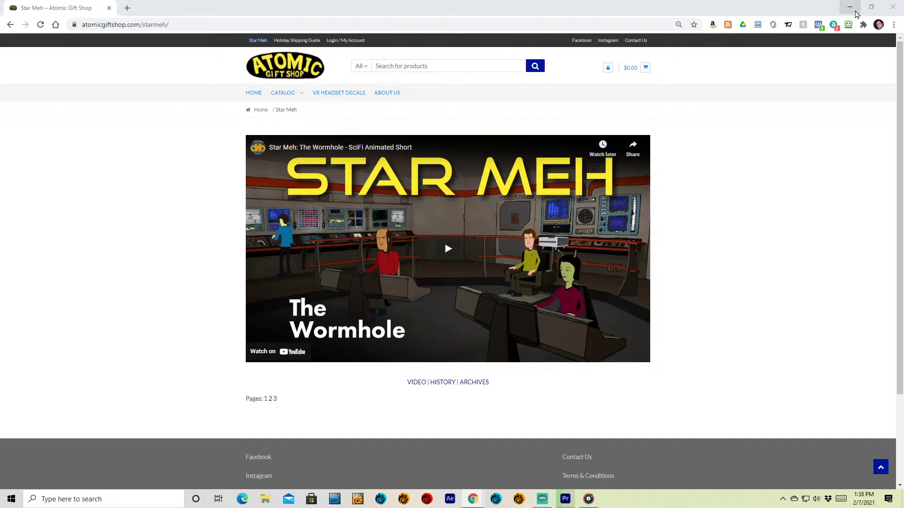
Step: Switch to Premiere Pro, cancel the preview rendering and move the Star Meh sequence's playhead to 00:00:15:22
left_click(855, 11)
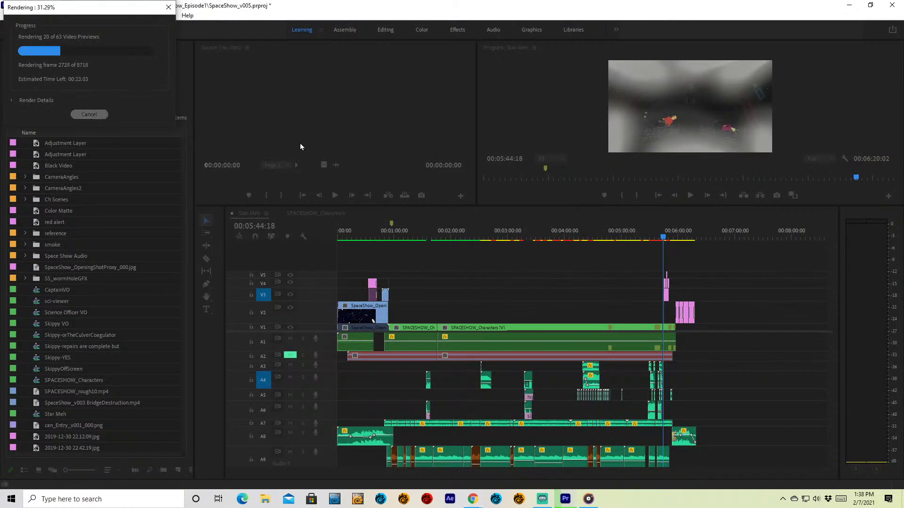
key("Escape")
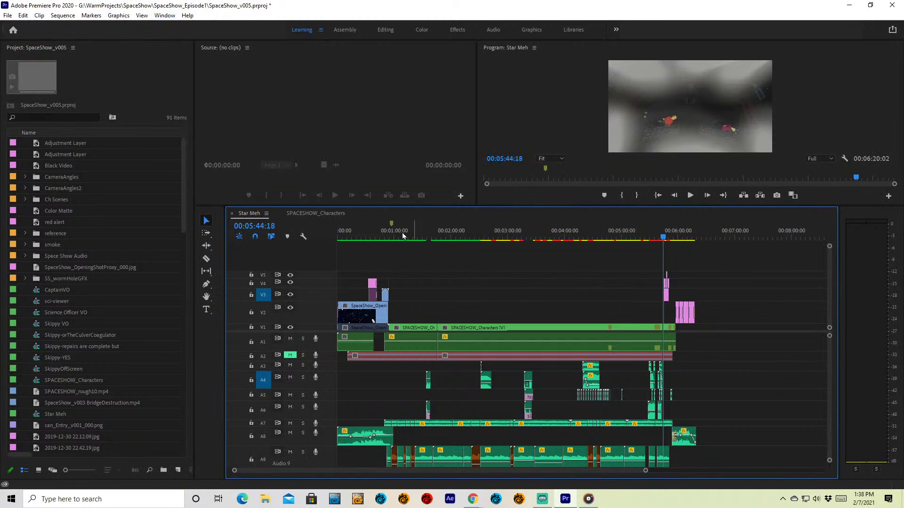
left_click(354, 230)
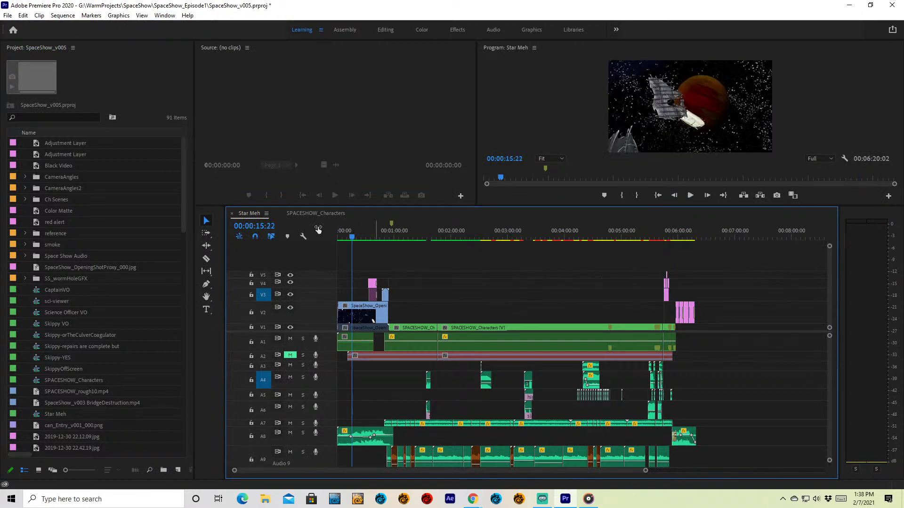
Step: Enlarge the program preview, move the playhead to 00:00:04:11 and play the Star Meh opening through to the captain's first bridge shot
left_click_drag(345, 232, 341, 234)
left_click_drag(466, 207, 467, 319)
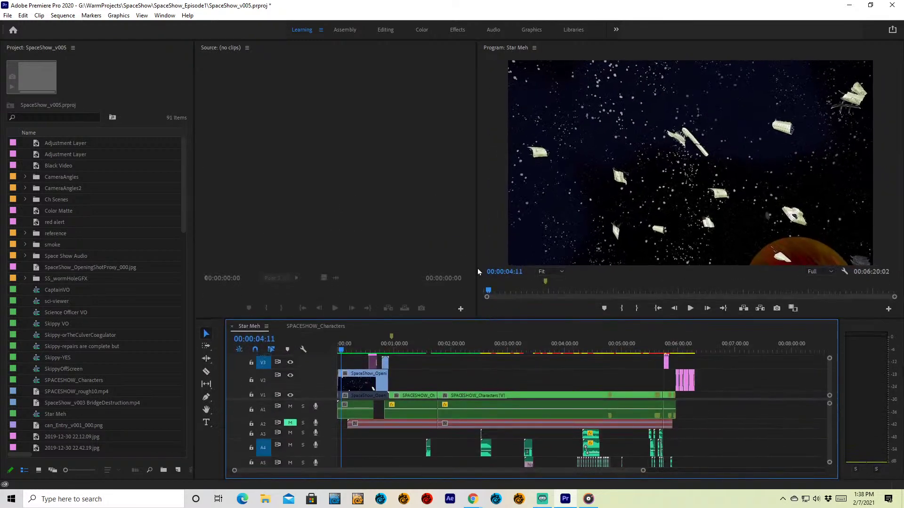
left_click_drag(477, 266, 297, 274)
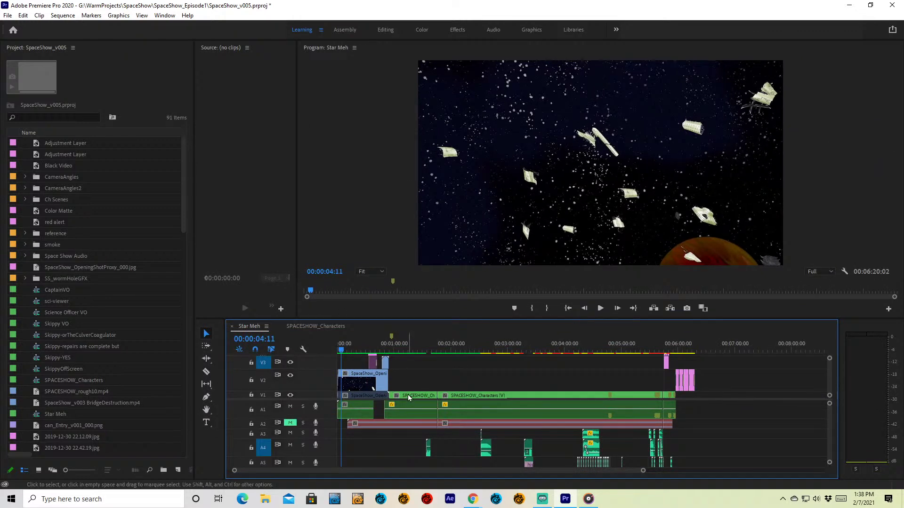
key("space")
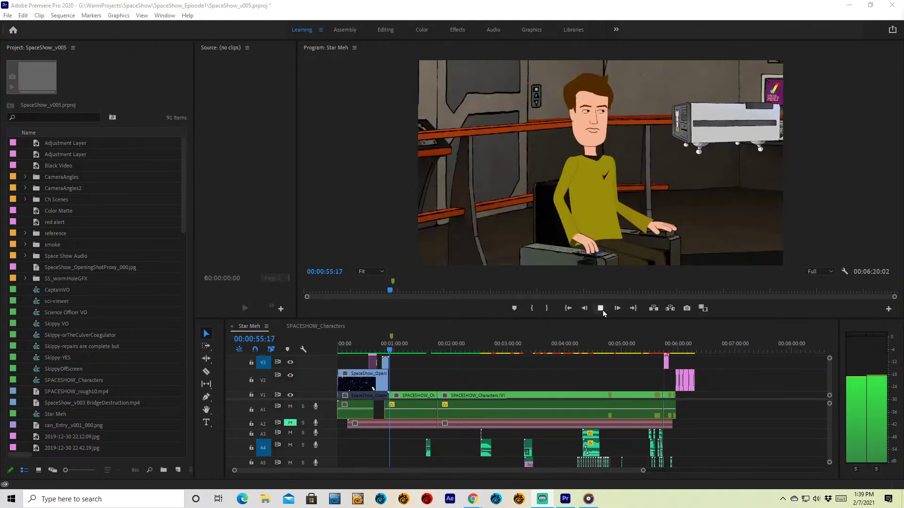
left_click(601, 309)
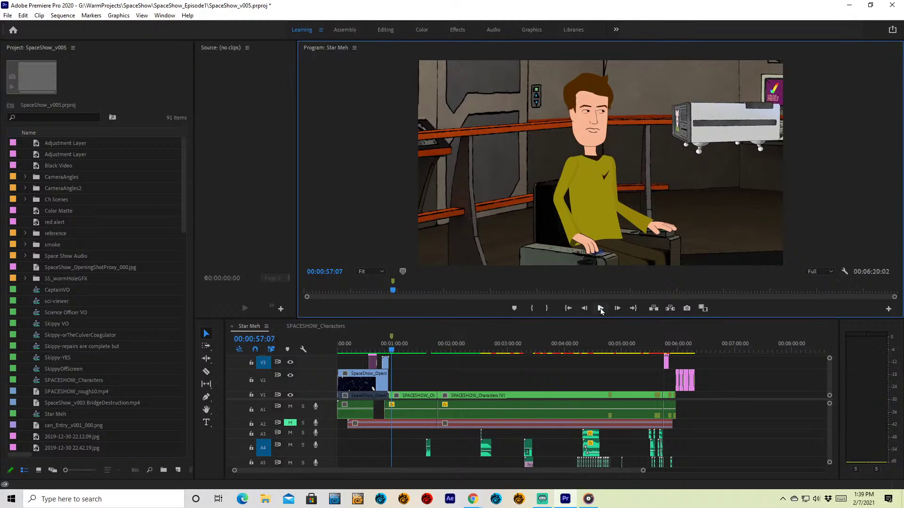
Step: Examine the Star Meh opening shot by scrubbing between the debris field, the planet and the ship's title reveal
left_click(355, 350)
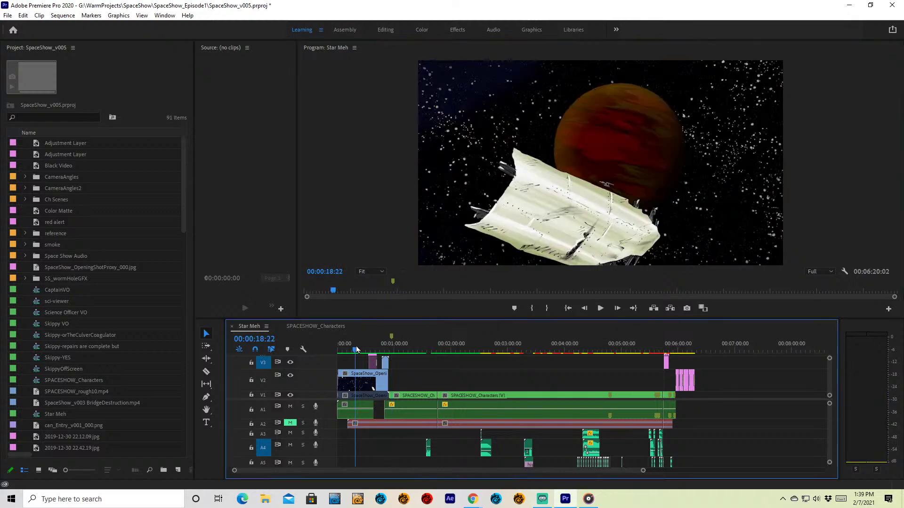
left_click_drag(356, 349, 372, 349)
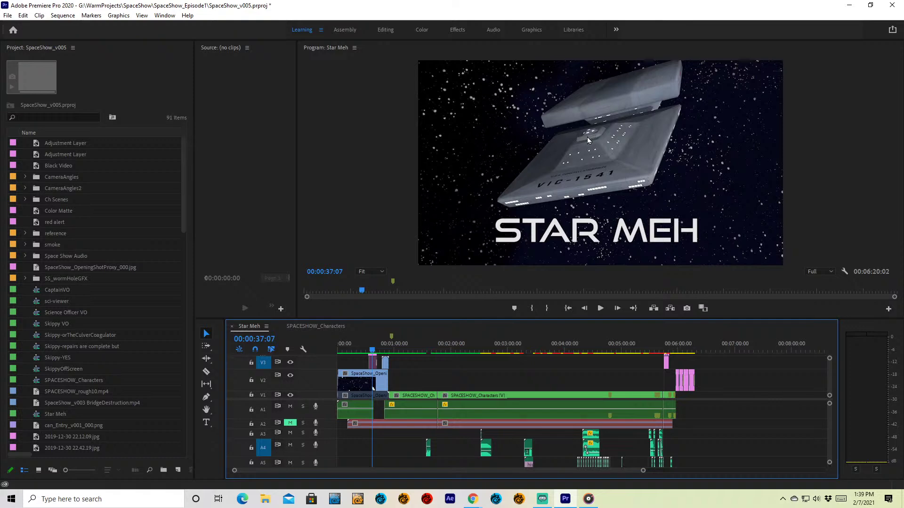
left_click_drag(367, 353, 362, 351)
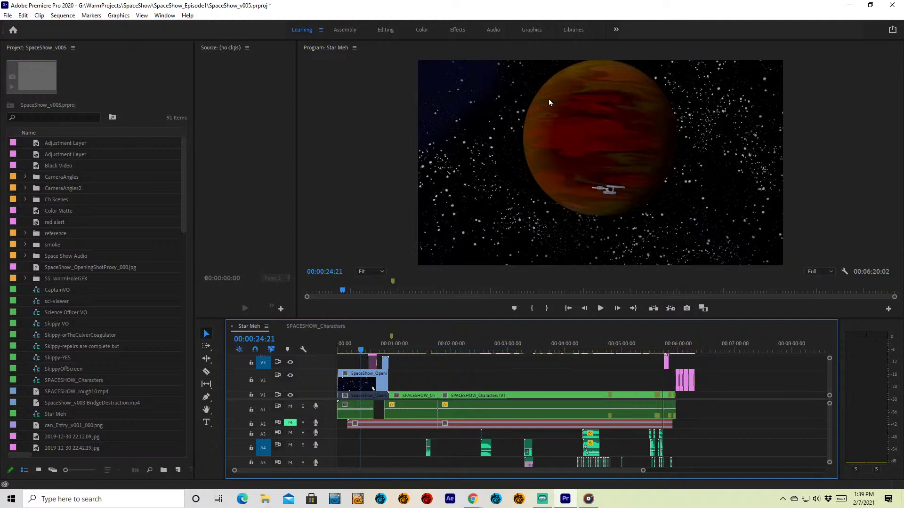
left_click(342, 351)
key("space")
left_click(345, 349)
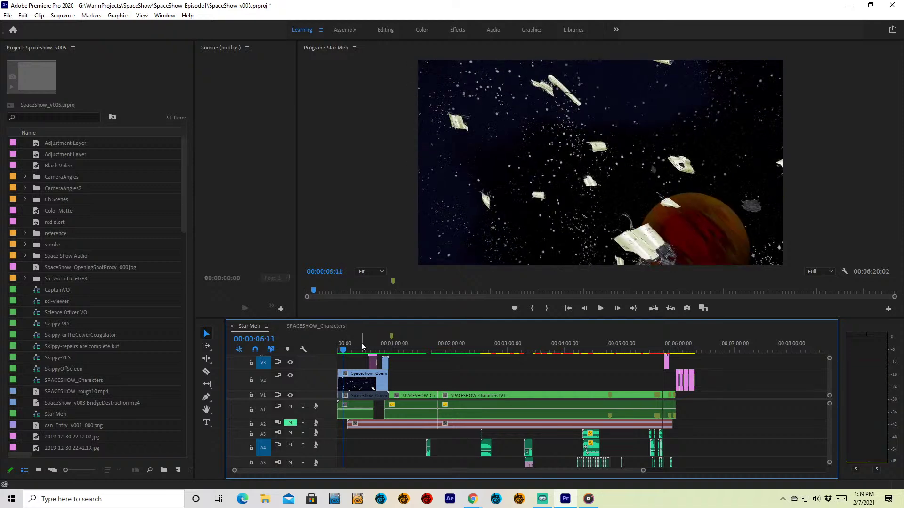
left_click(362, 347)
left_click_drag(362, 346, 349, 340)
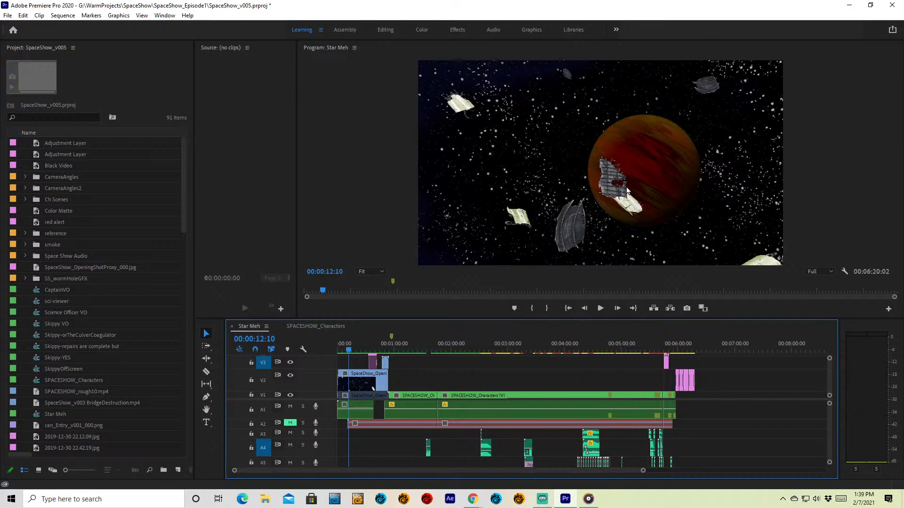
left_click_drag(350, 352, 344, 352)
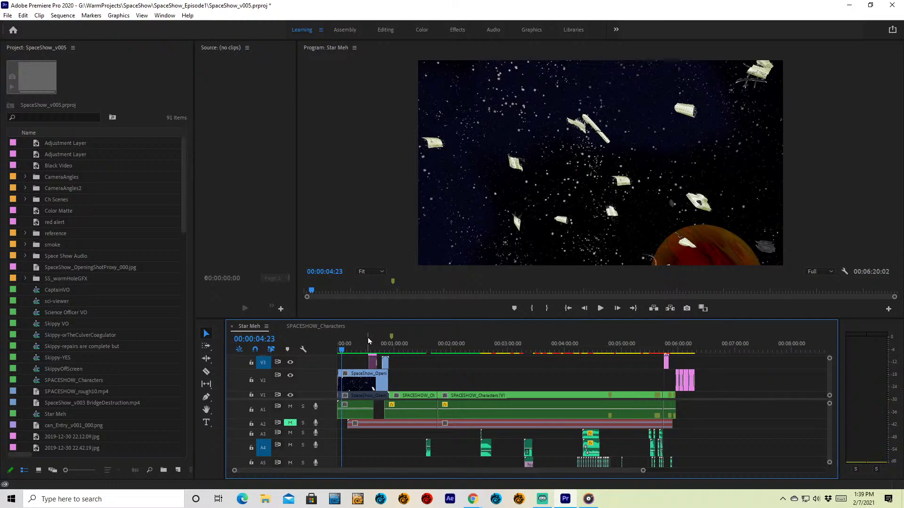
Step: Check the cut from the opening shot to the bridge scene and park the playhead at 00:00:55:05
left_click_drag(345, 351, 388, 390)
key("Up")
key("Up")
key("Up")
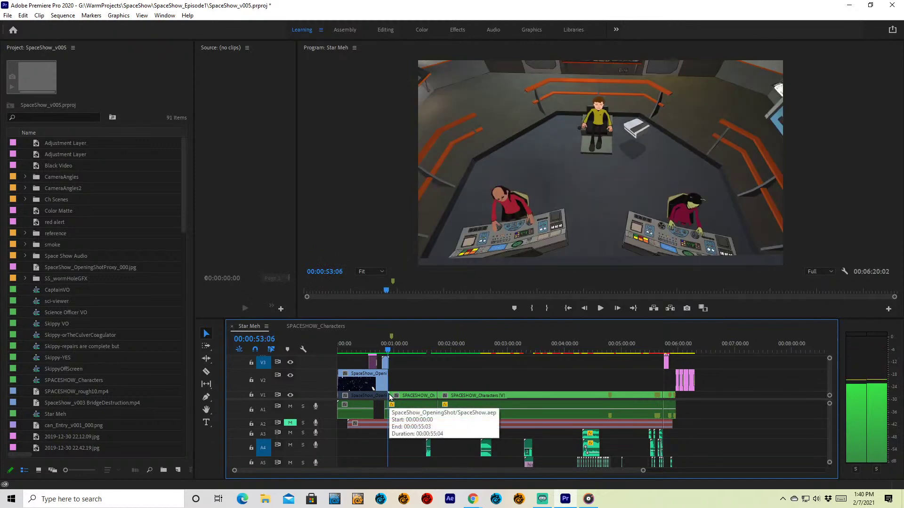
key("Down")
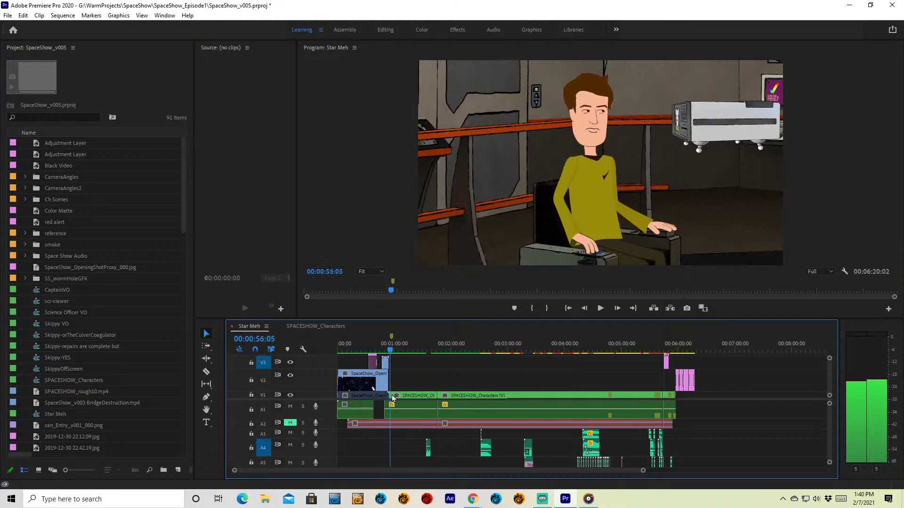
key("space")
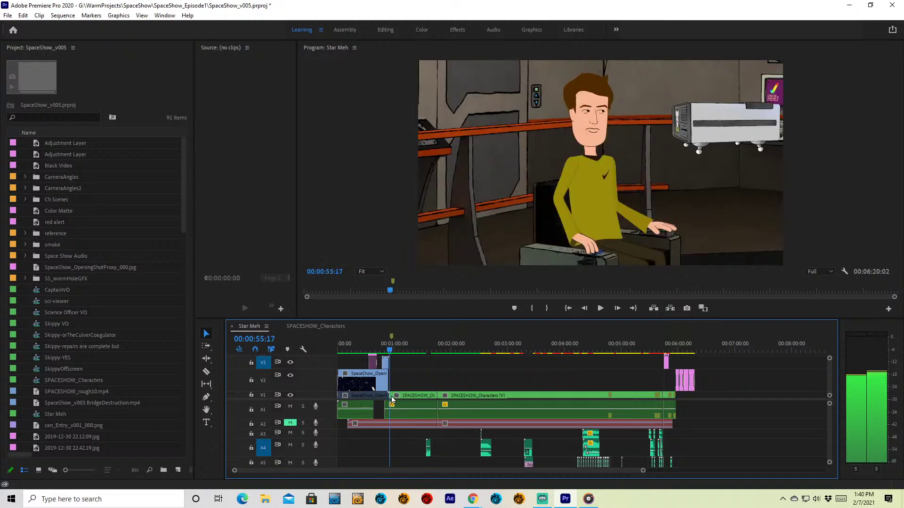
key("Up")
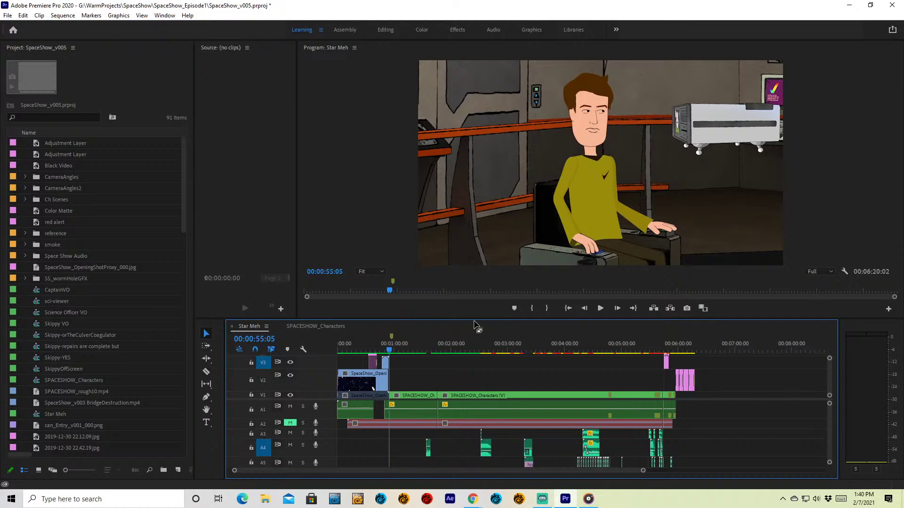
Step: Enlarge the timeline to show all Star Meh tracks and mark out the SPACESHOW_Characters clips on V1 with temporary selections
left_click_drag(478, 325, 497, 133)
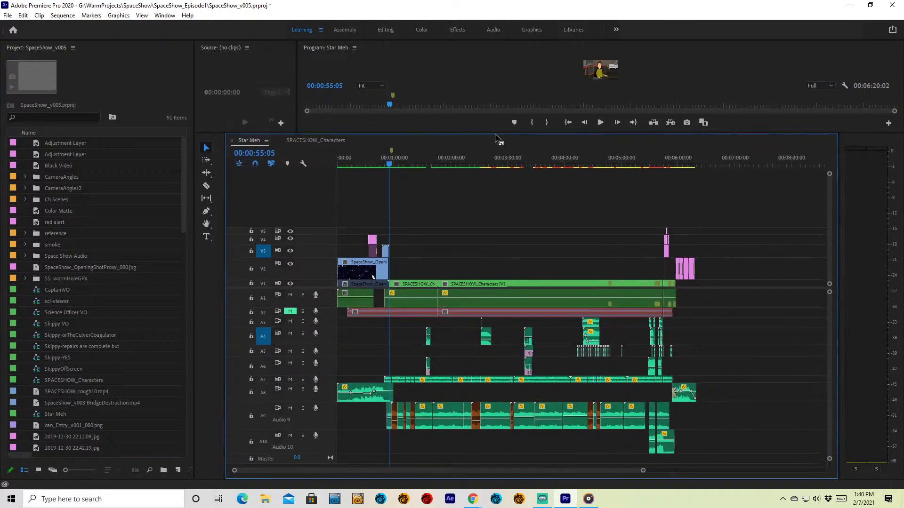
left_click_drag(710, 324, 691, 330)
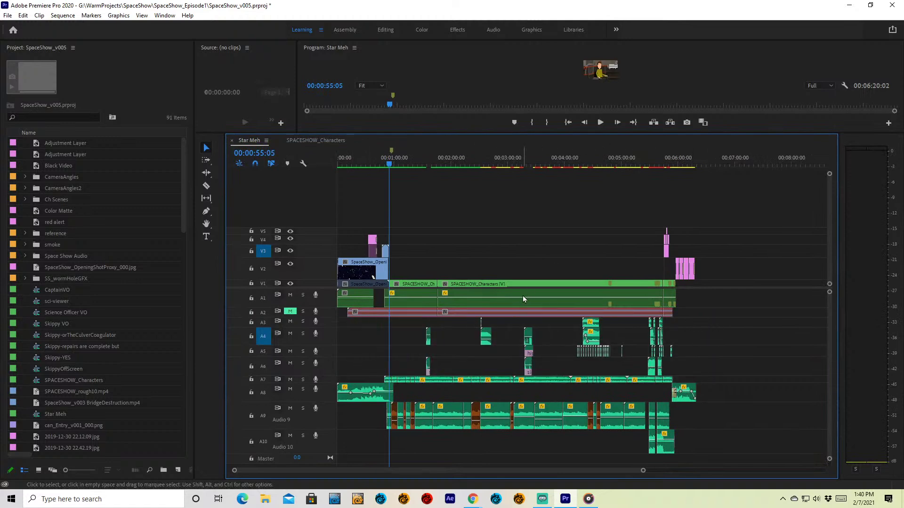
left_click(527, 285)
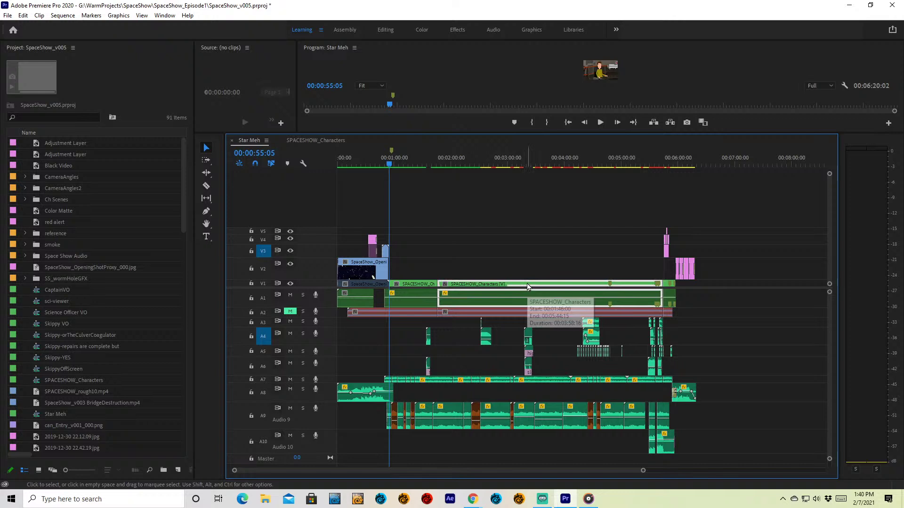
left_click_drag(412, 263, 648, 287)
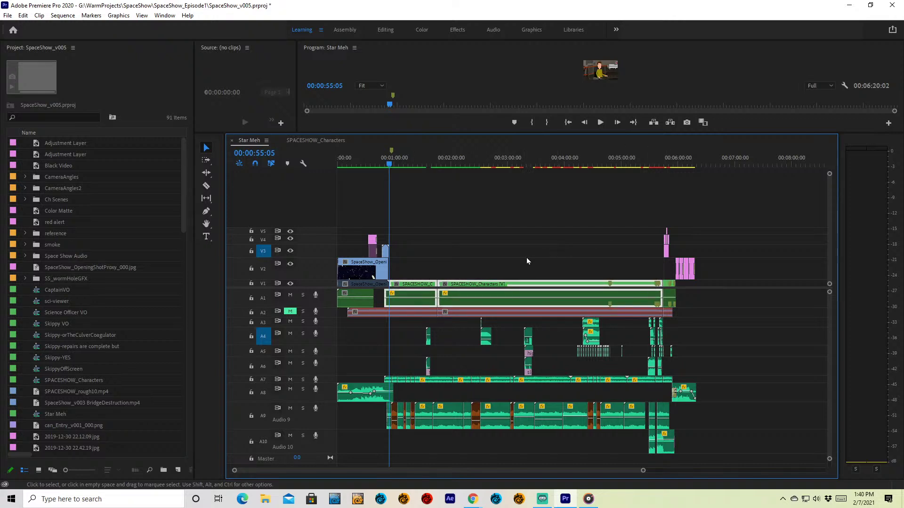
left_click_drag(728, 281, 431, 305)
left_click(440, 275)
Step: Place the playhead at 00:01:31:01 and try moving the first audio clip on A2 down to A3
left_click_drag(441, 164, 424, 226)
left_click_drag(370, 314, 370, 324)
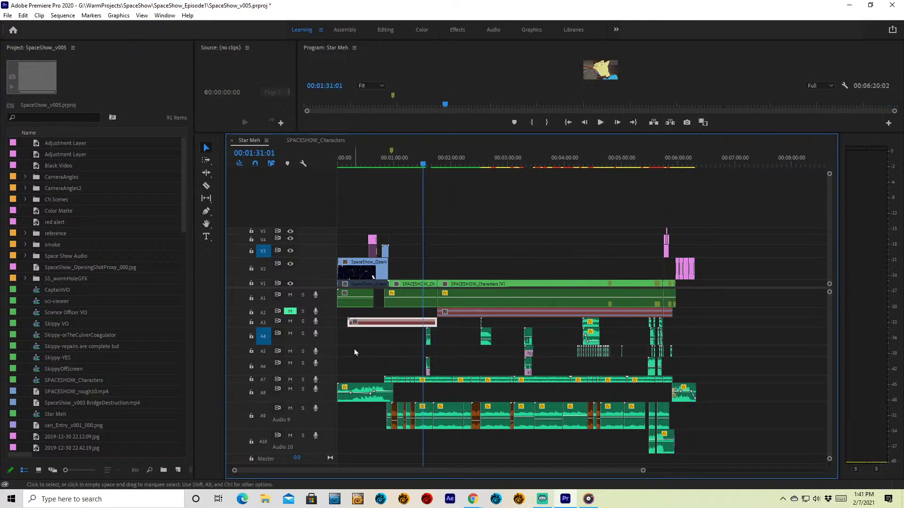
key("ctrl+z")
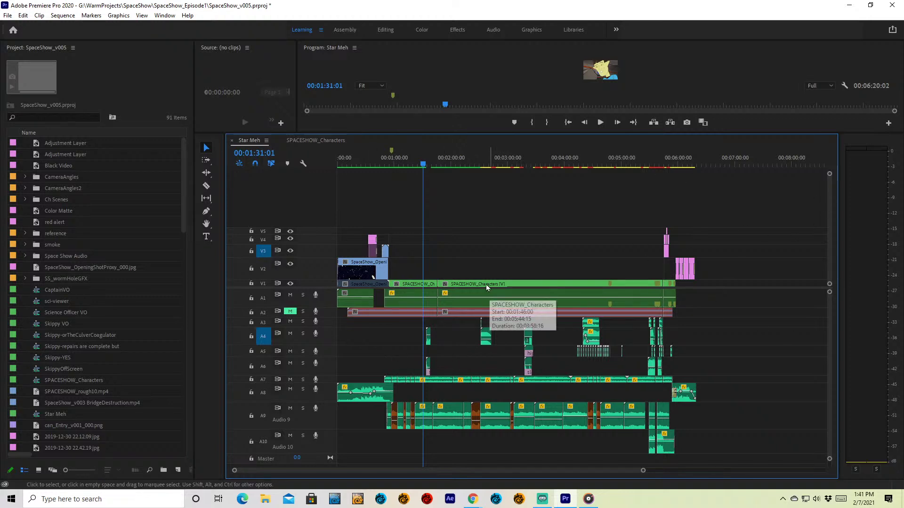
Step: Open the SPACESHOW_Characters sequence, enlarge its program preview, and bring the A1 audio track into view below the video tracks
left_click(332, 139)
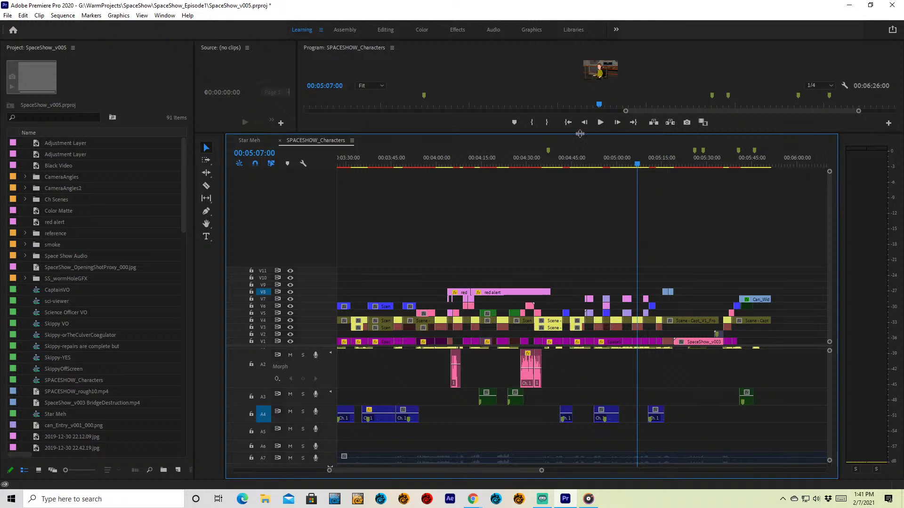
left_click_drag(591, 142, 590, 140)
left_click_drag(579, 202, 579, 226)
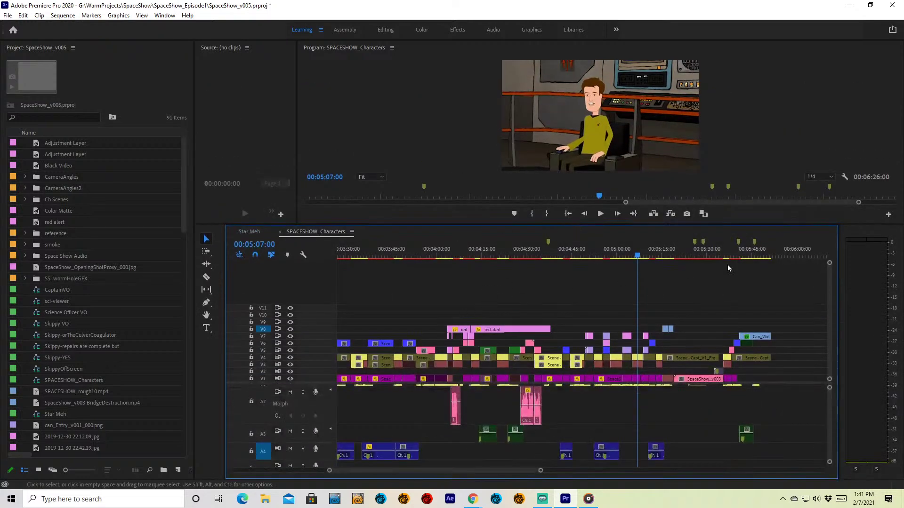
scroll(756, 312, "down", 2)
scroll(751, 311, "up", 2)
scroll(752, 311, "up", 1)
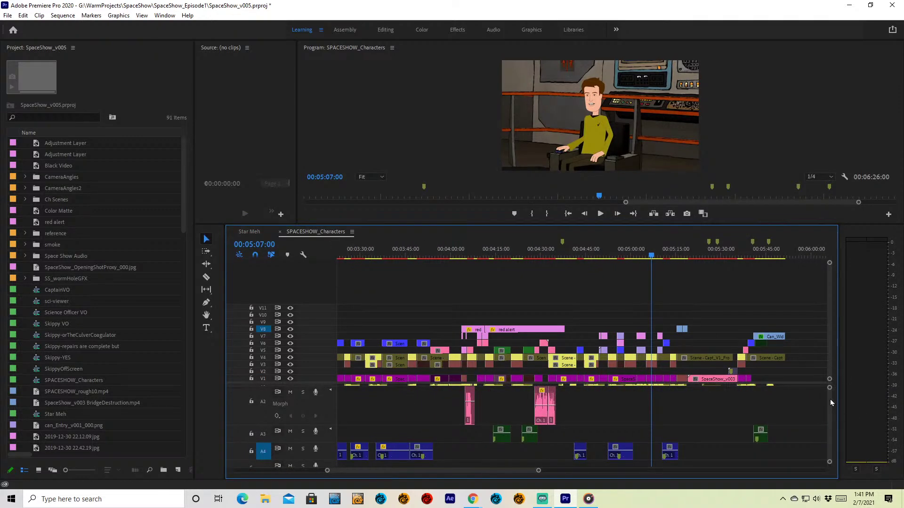
scroll(831, 402, "up", 1)
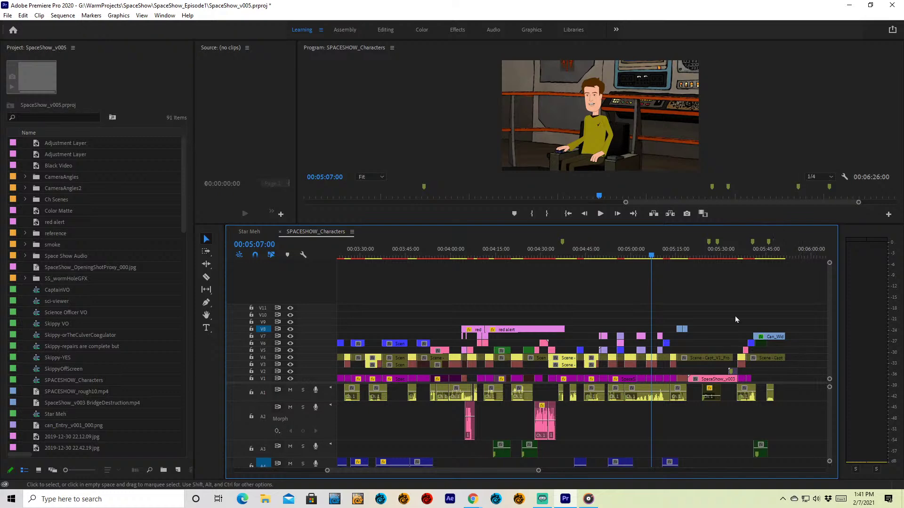
Step: Look at the SPACESHOW_Characters shots at 00:05:34:11, 00:04:59:16 and 00:03:56:16
left_click(737, 254)
left_click(736, 255)
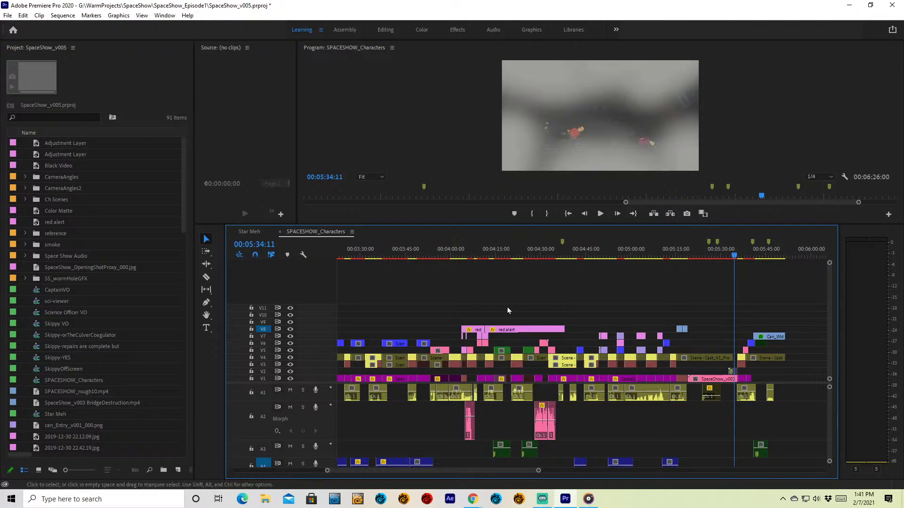
left_click(632, 256)
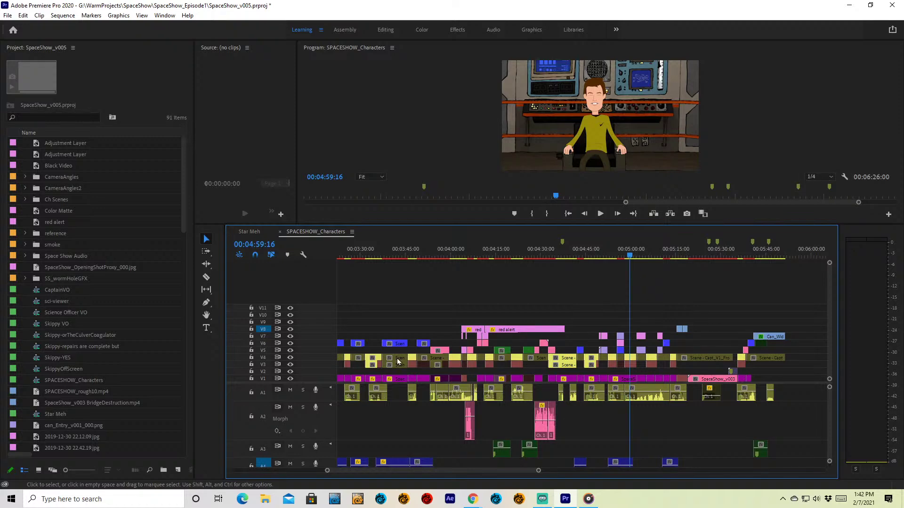
left_click(441, 257)
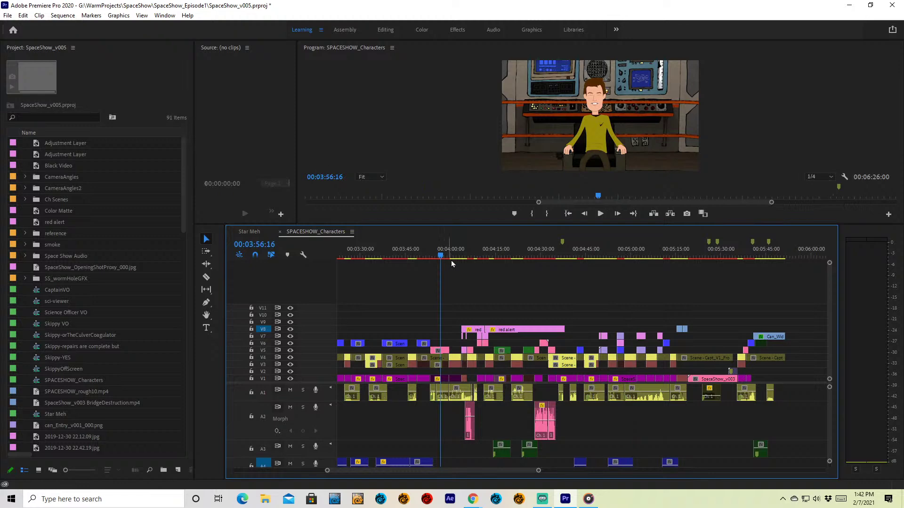
Step: Compare the science officer shots at 00:04:42:18 and 00:03:52:06, then view 00:04:50:10 and 00:03:41:03
left_click(578, 256)
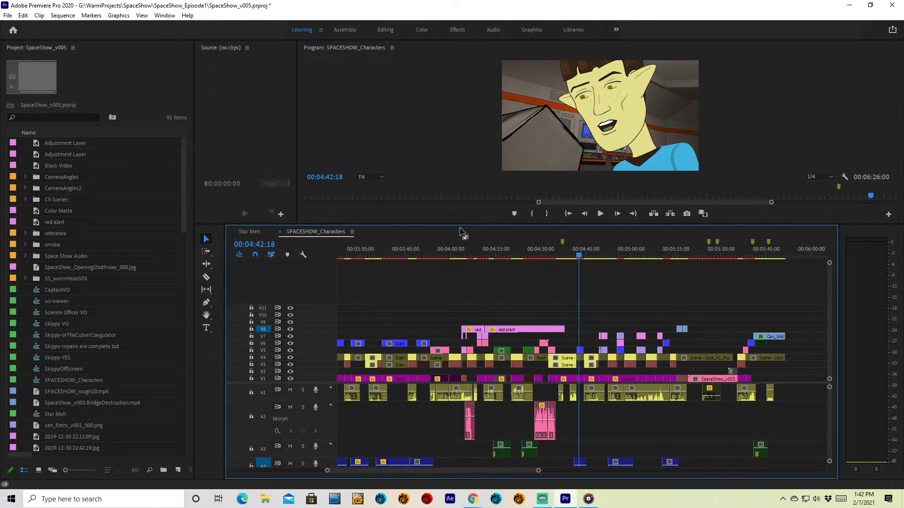
left_click(427, 255)
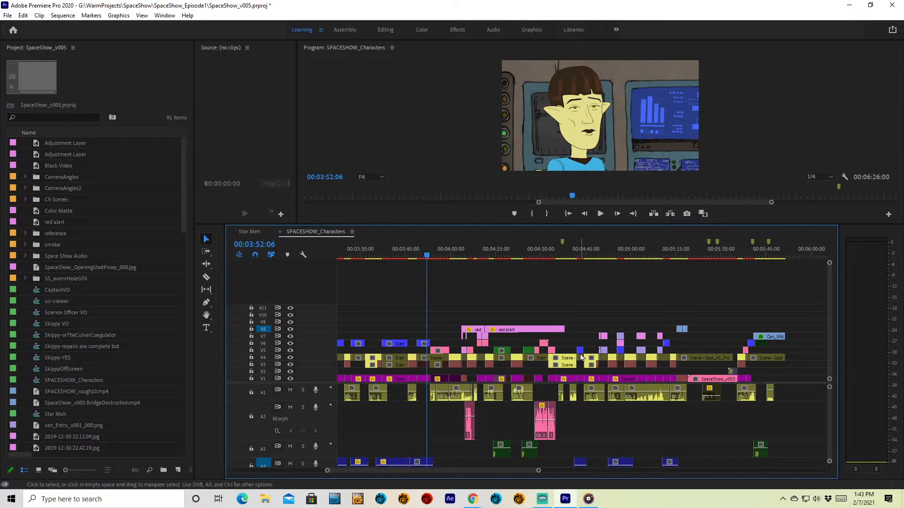
left_click(602, 258)
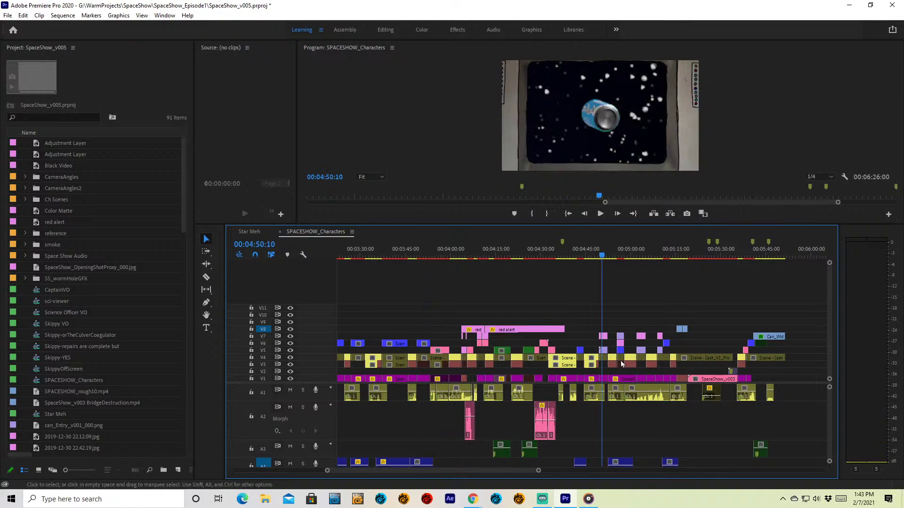
left_click(393, 258)
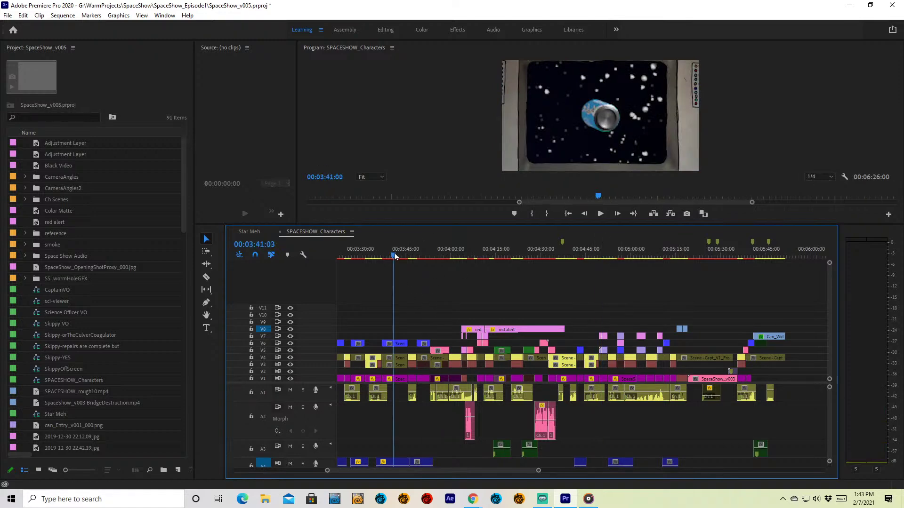
Step: Extend the pink V6 clip back over the green V5 clip at 00:04:17:01, and move the playhead to 00:04:56:05
left_click(502, 256)
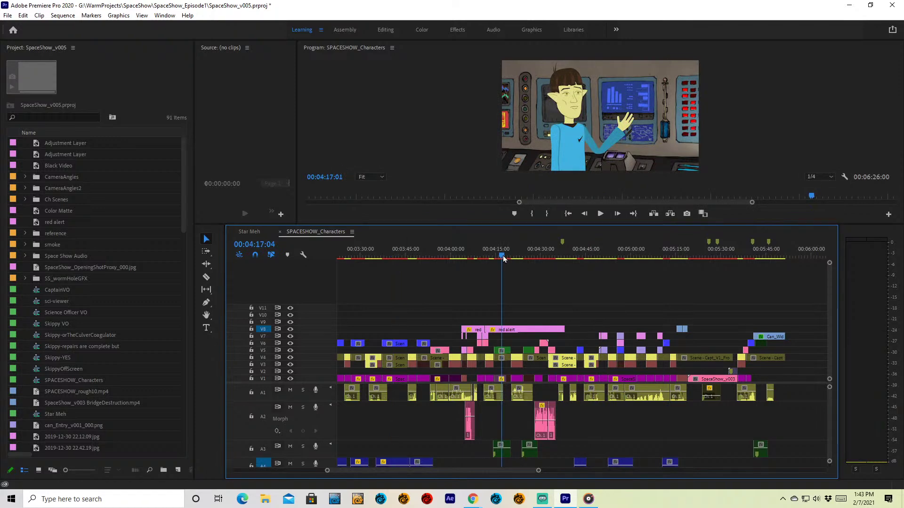
left_click(506, 352)
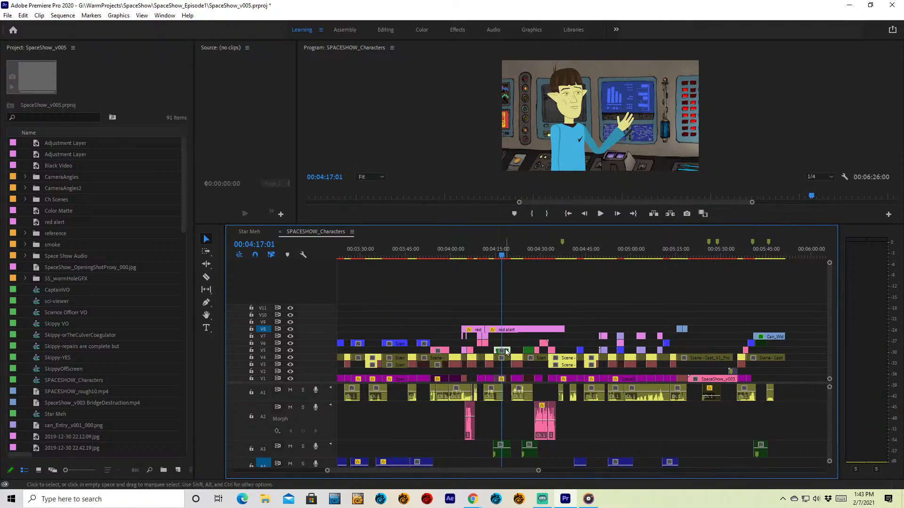
left_click(506, 352)
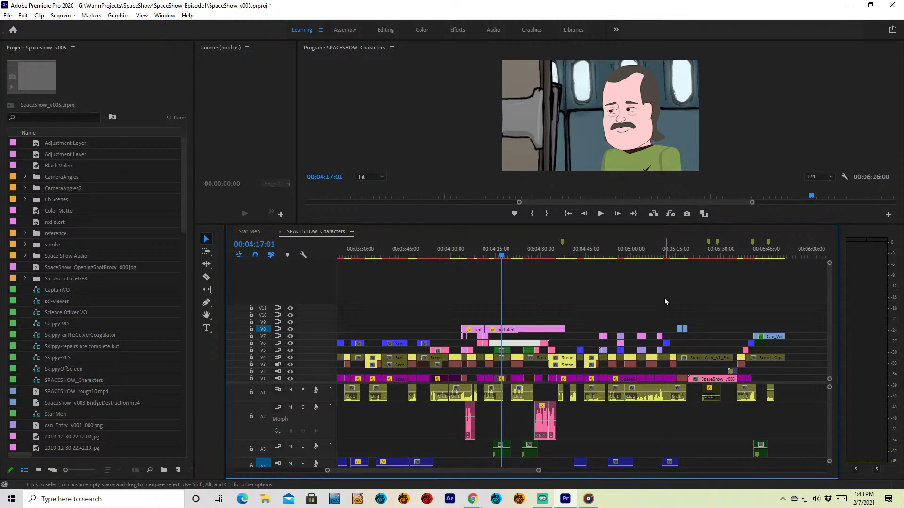
left_click(620, 256)
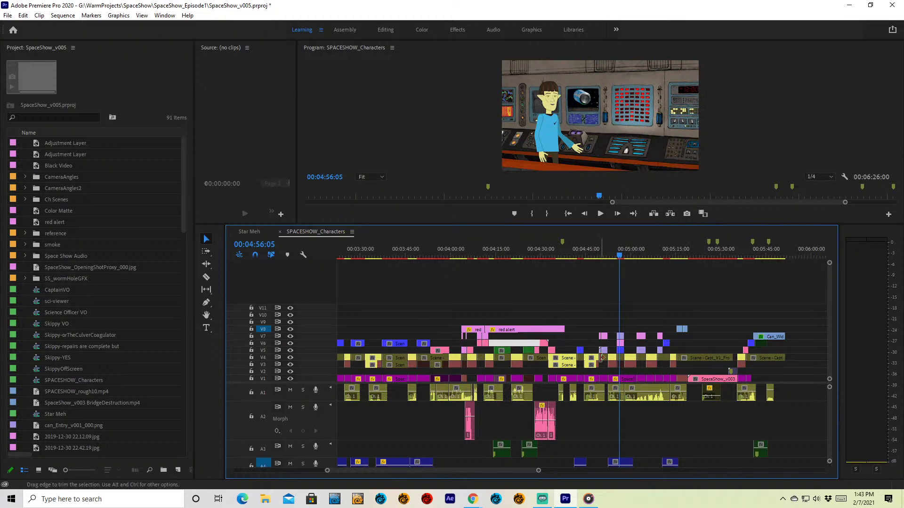
Step: View the shot at 00:05:02:08 and select the long red alert clip on V8
left_click(638, 257)
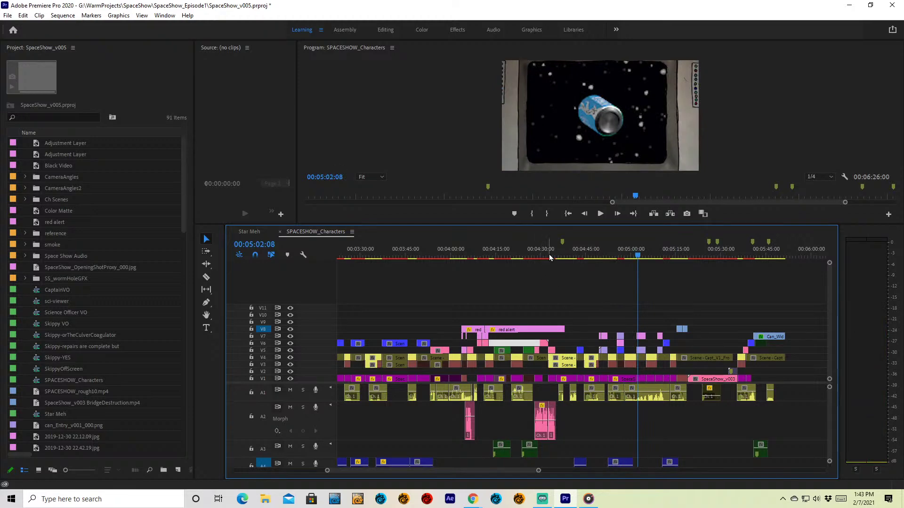
left_click(507, 331)
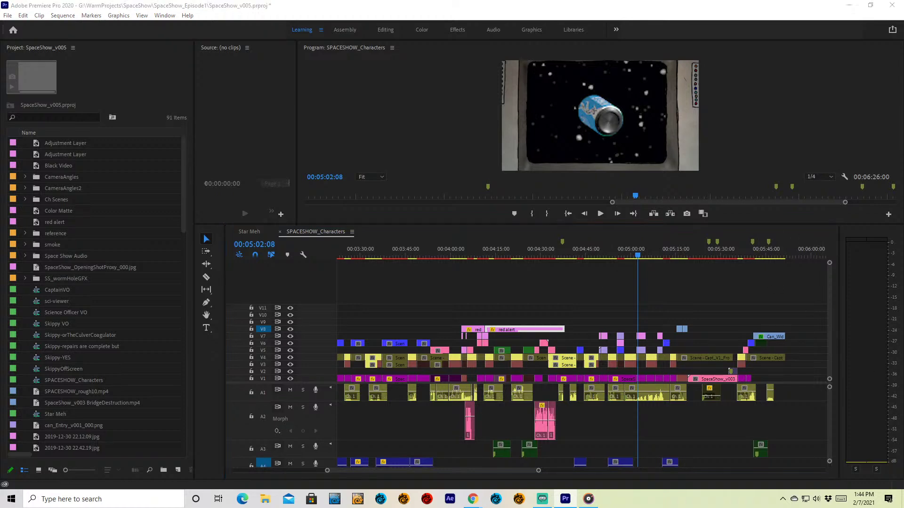
Step: Switch to File Explorer, open the SpaceShow project's SourceFiles folder, and play SPACESHOW_TEMP_SHOT1.mp4
key("super+e")
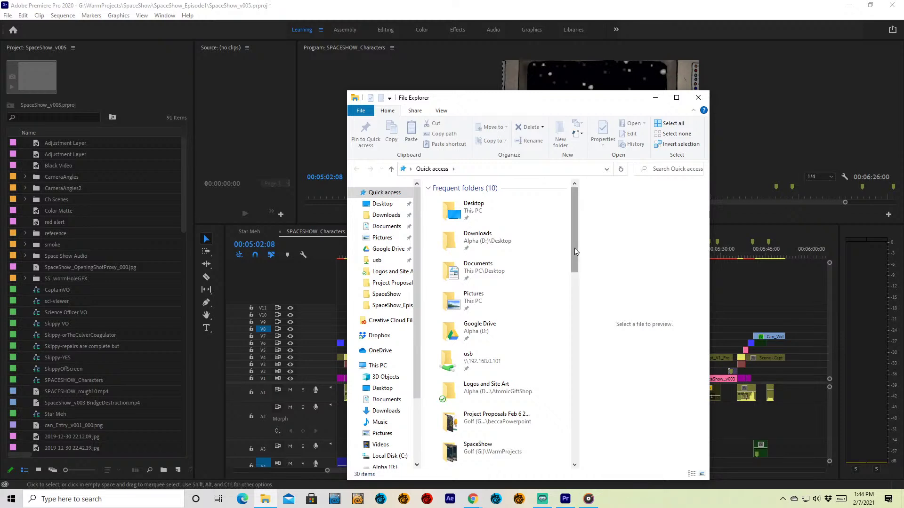
left_click_drag(575, 251, 588, 264)
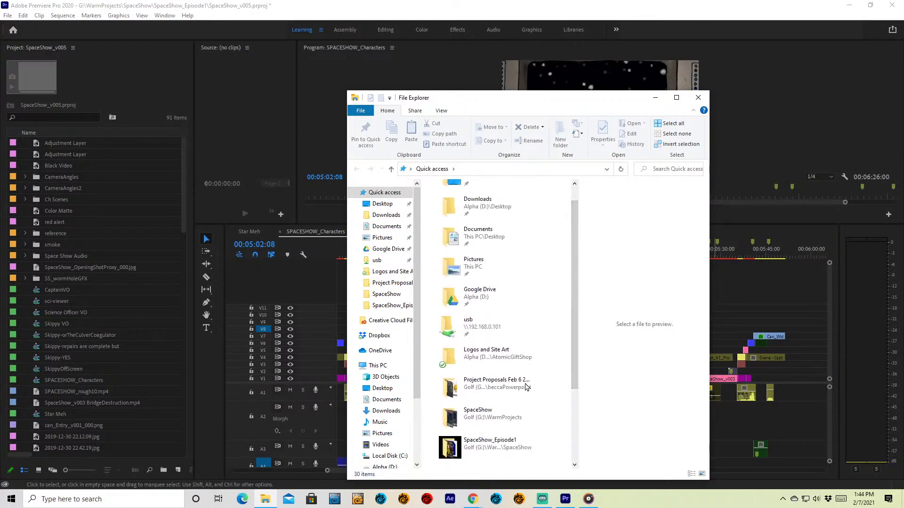
double_click(498, 414)
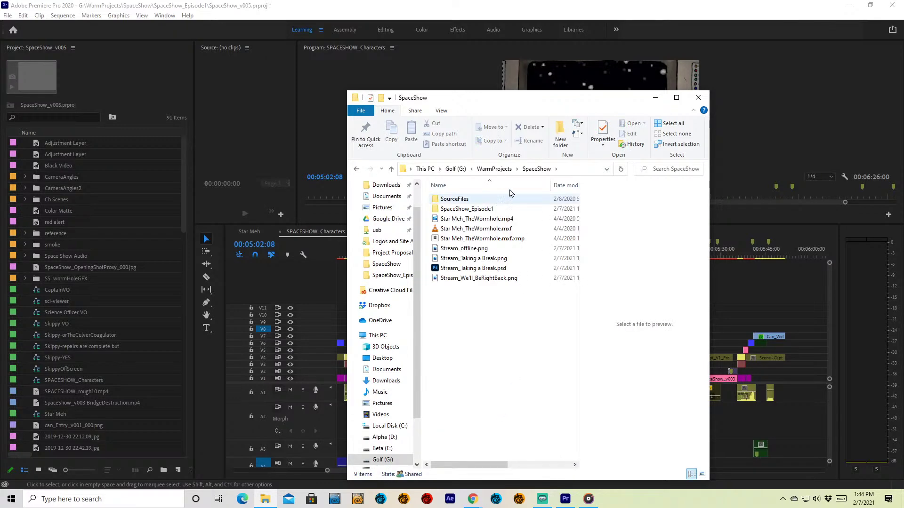
double_click(469, 199)
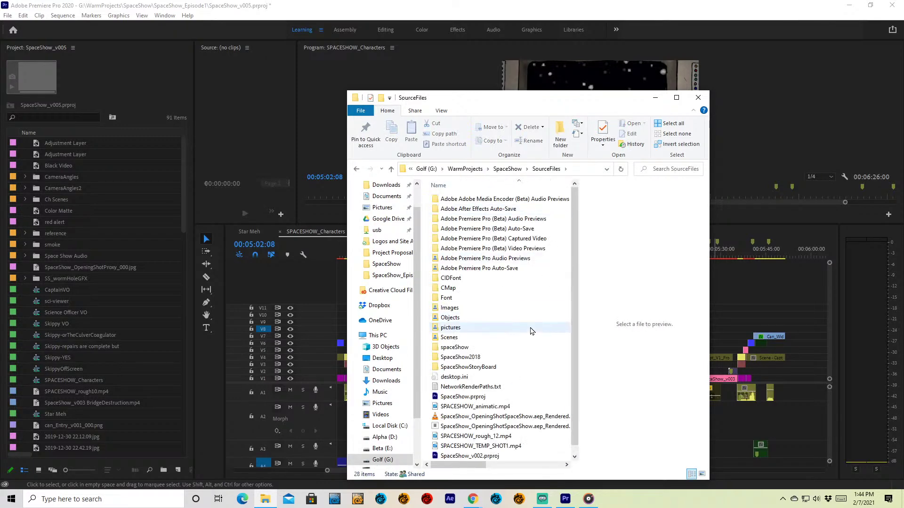
left_click(485, 436)
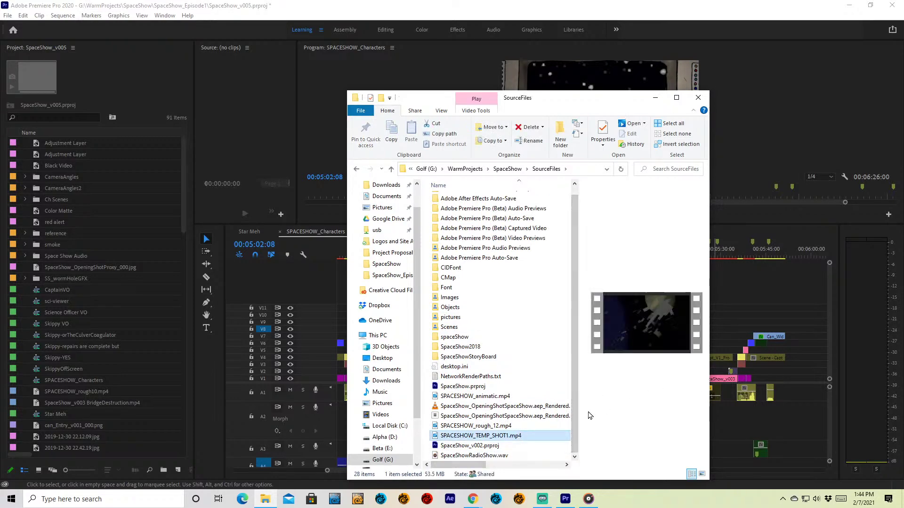
double_click(518, 437)
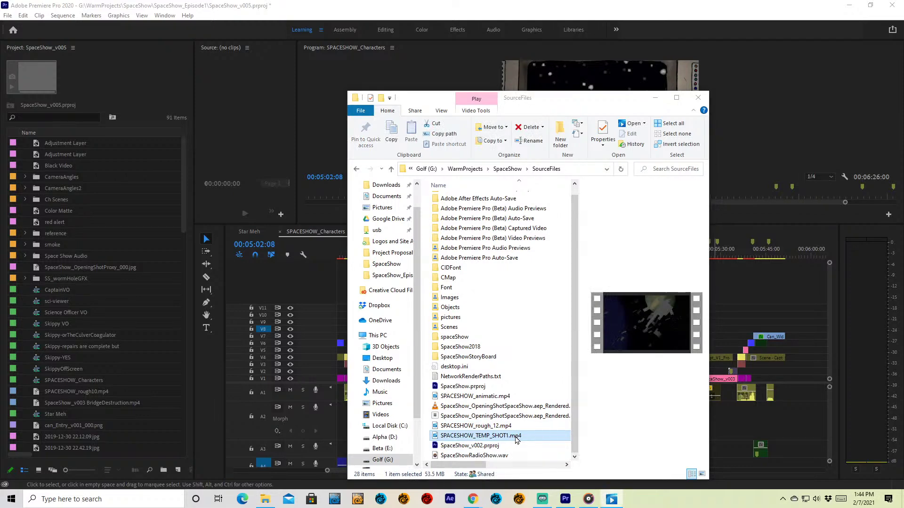
Step: Lower the playback volume to 2 and skim SPACESHOW_TEMP_SHOT1.mp4 up to about 0:00:22, closing the player when done
left_click_drag(561, 139, 191, 152)
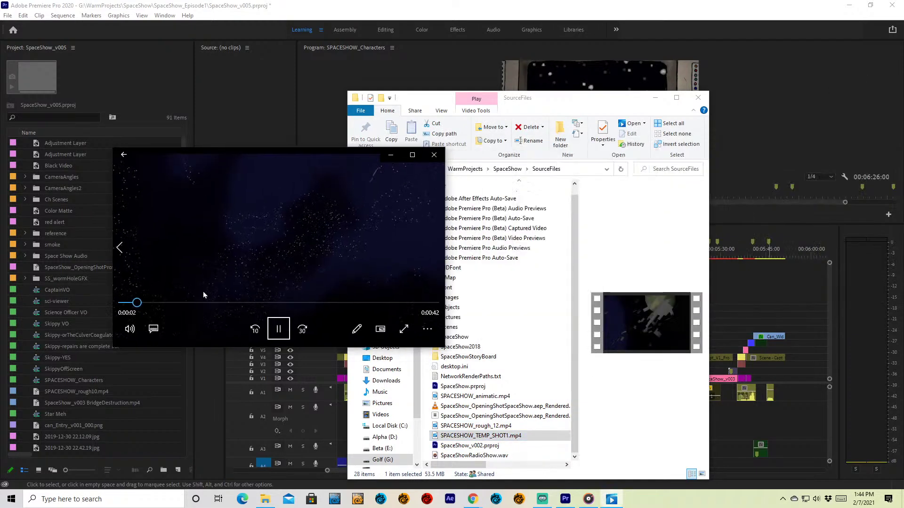
left_click(132, 330)
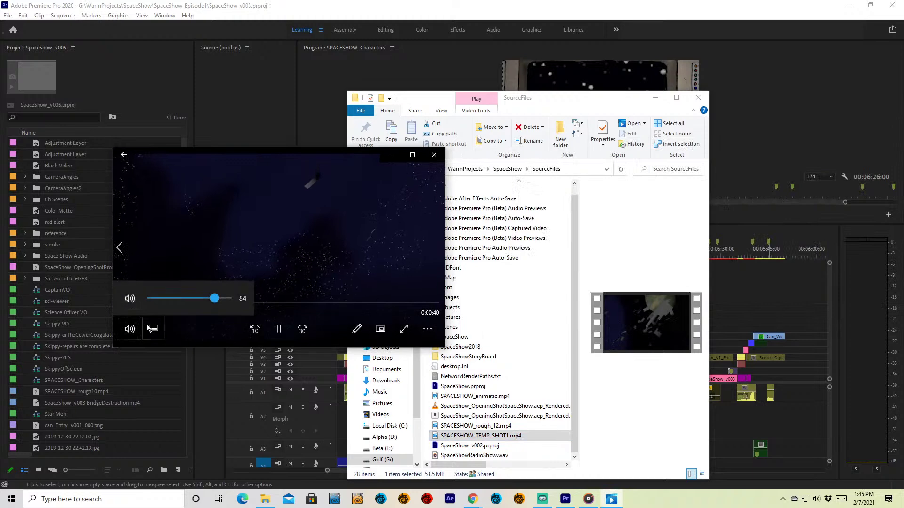
left_click_drag(212, 299, 153, 298)
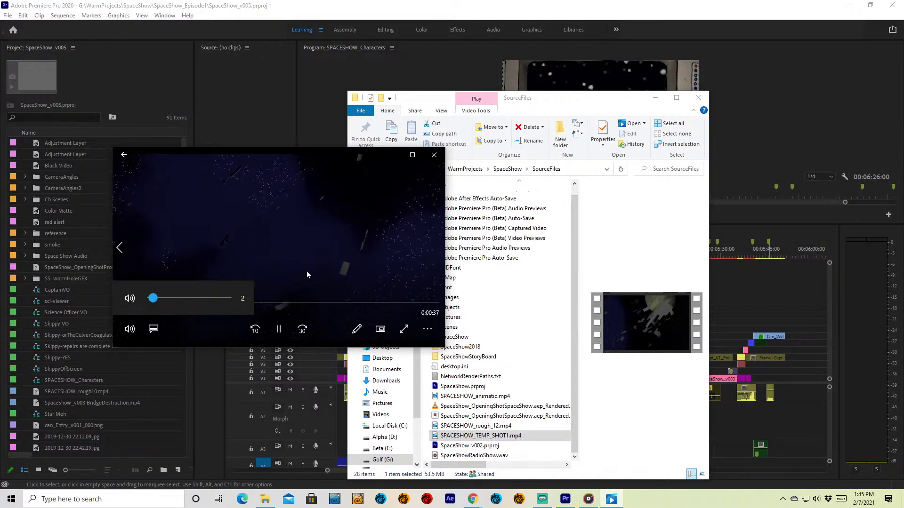
left_click(216, 303)
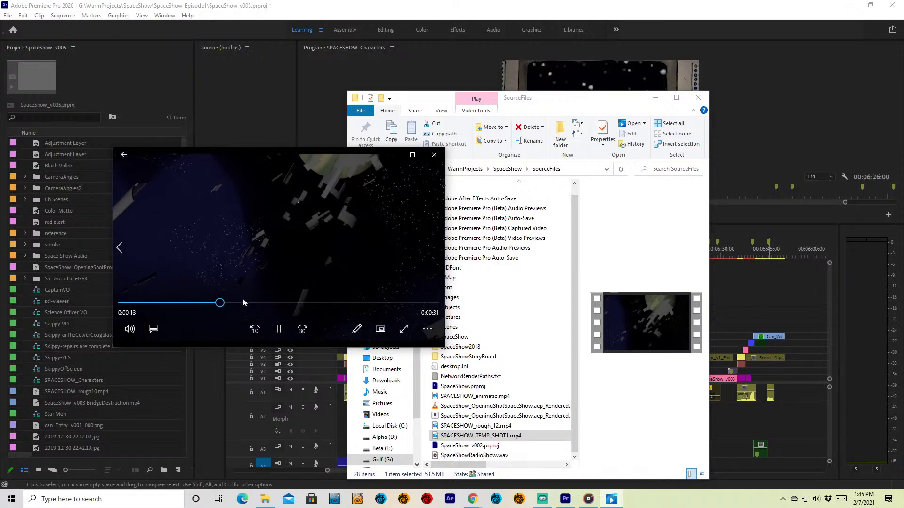
left_click(269, 304)
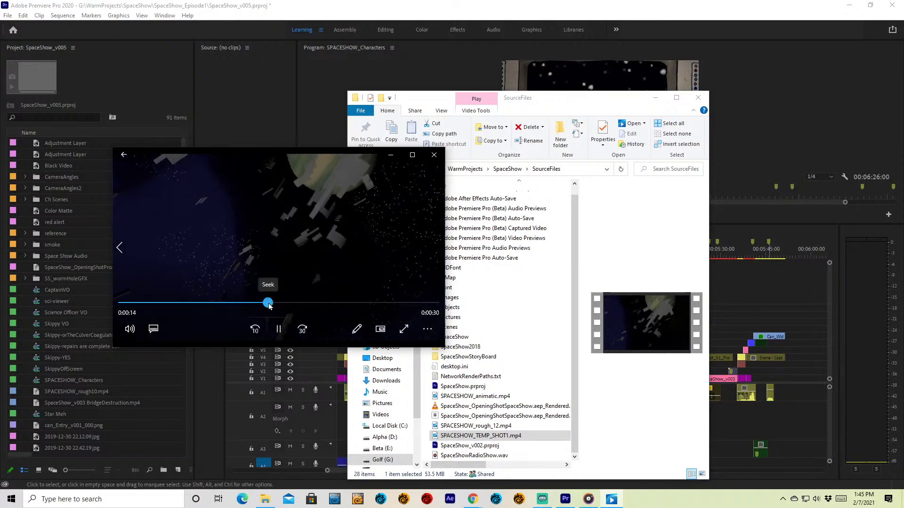
left_click(340, 303)
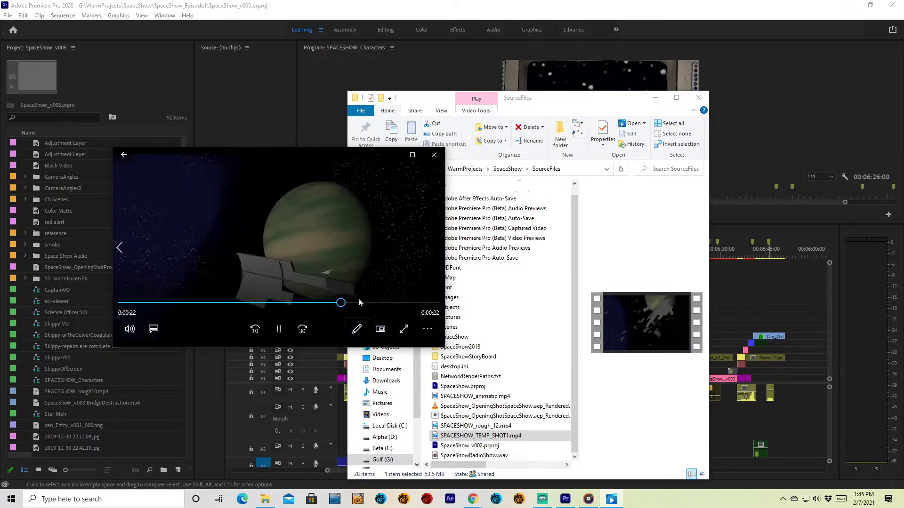
left_click(434, 155)
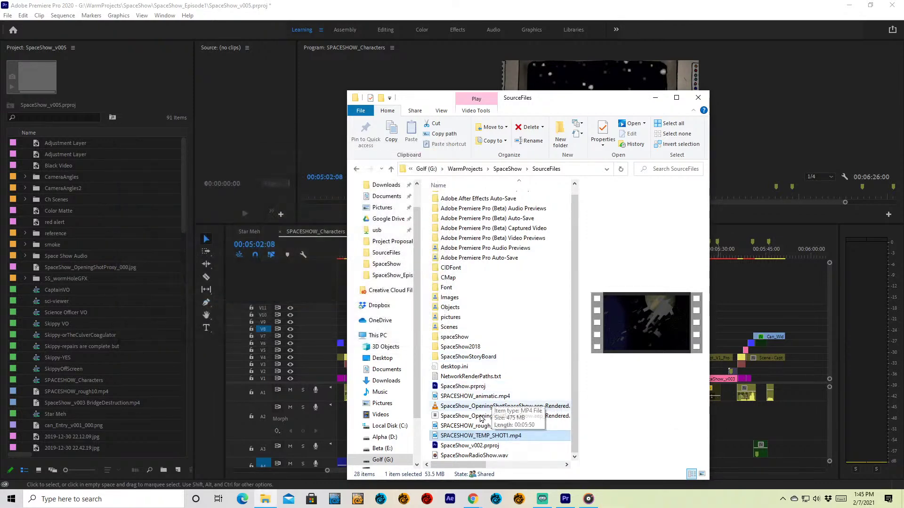
Step: Play SPACESHOW_animatic.mp4, skip ahead to about 0:00:58, and make the player window taller
double_click(482, 400)
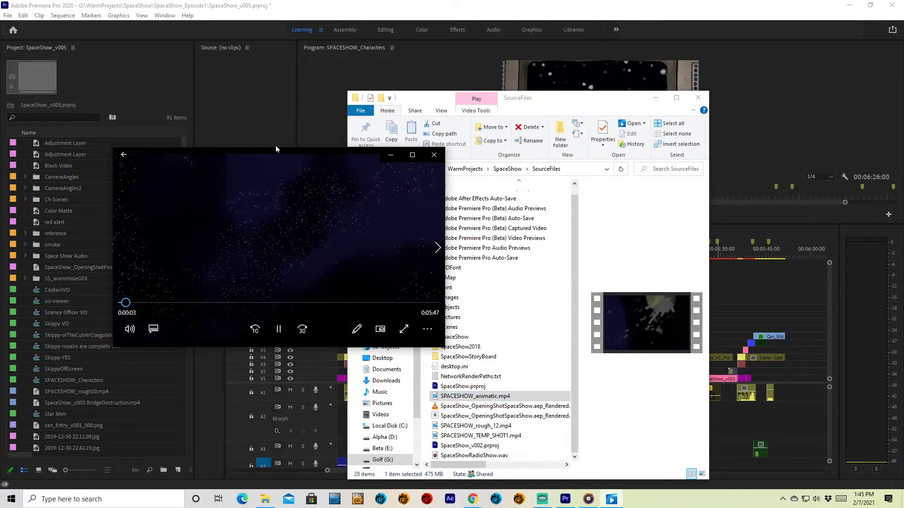
left_click_drag(275, 152, 284, 127)
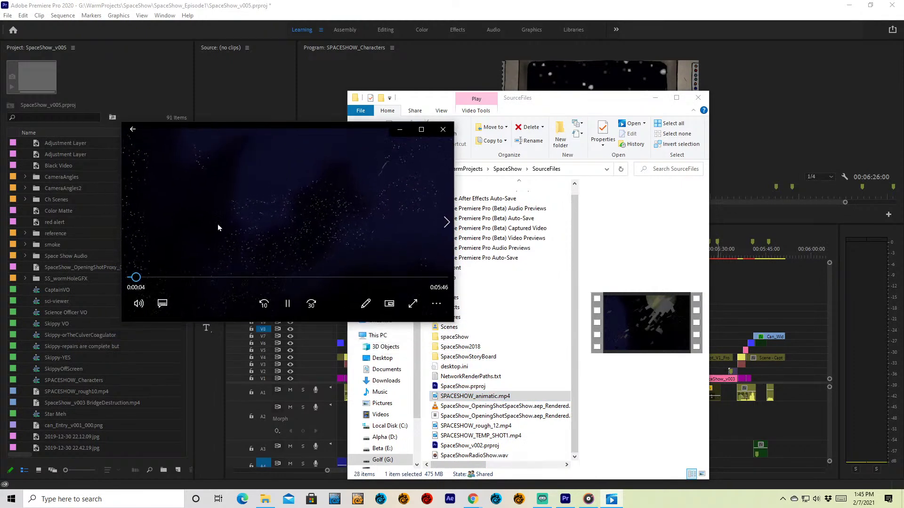
left_click(158, 277)
left_click(183, 278)
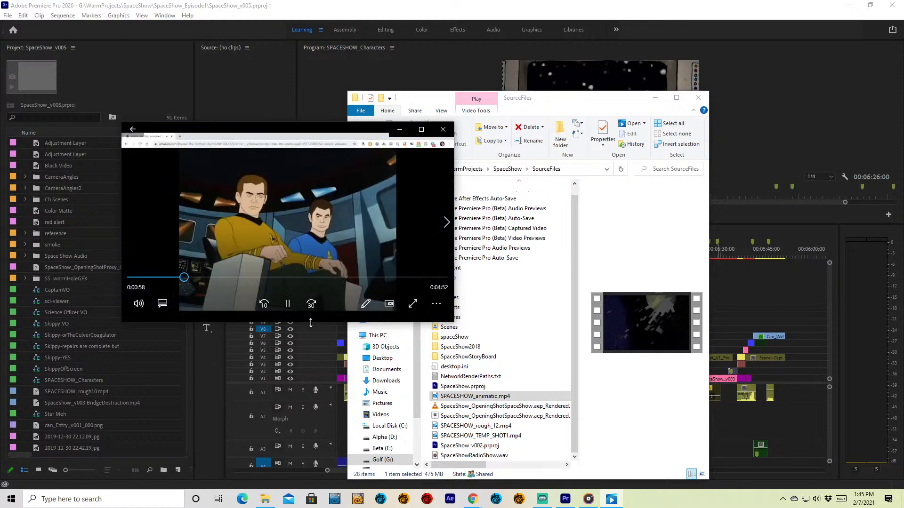
left_click_drag(322, 323, 322, 393)
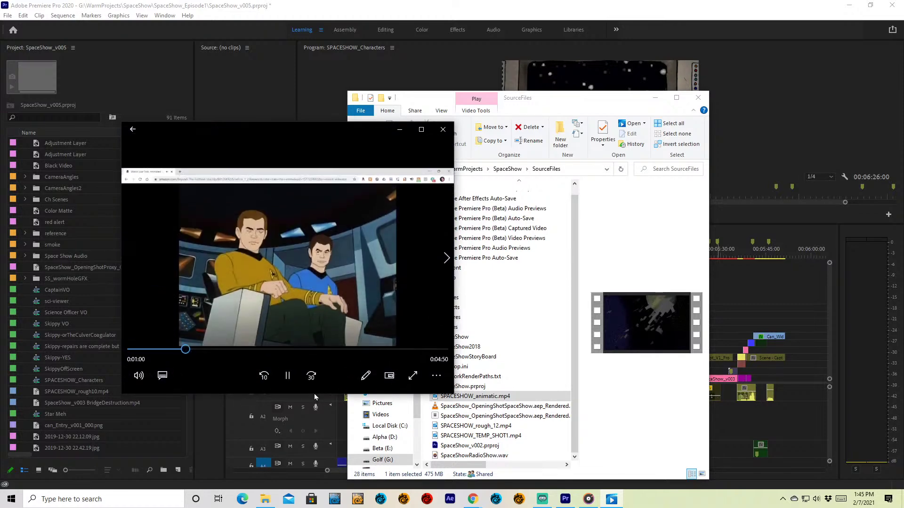
Step: Turn up the animatic's playback volume to watch it with sound, and close the player and File Explorer
left_click(138, 375)
left_click(192, 349)
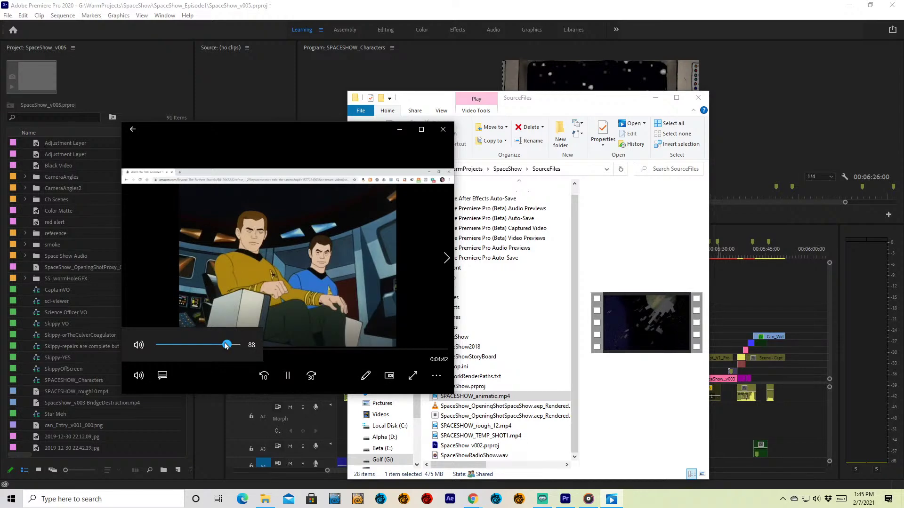
left_click_drag(227, 345, 235, 346)
left_click(443, 128)
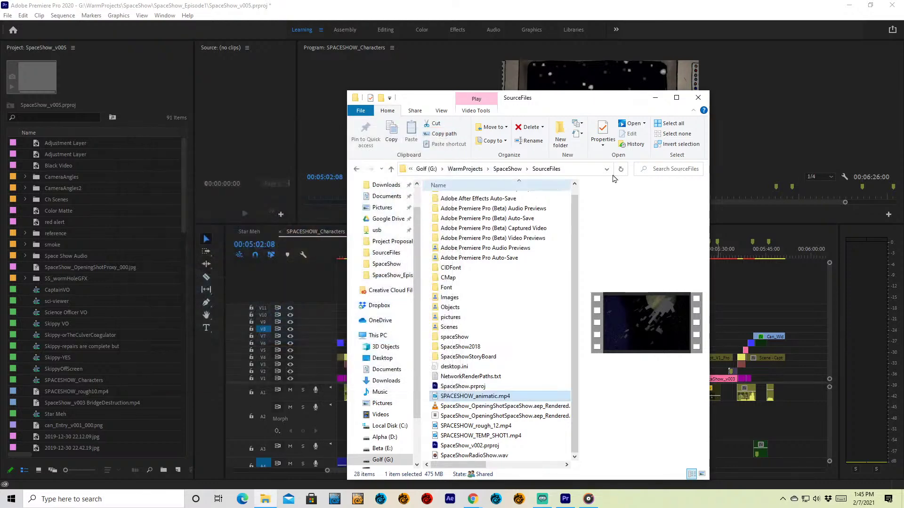
left_click(698, 98)
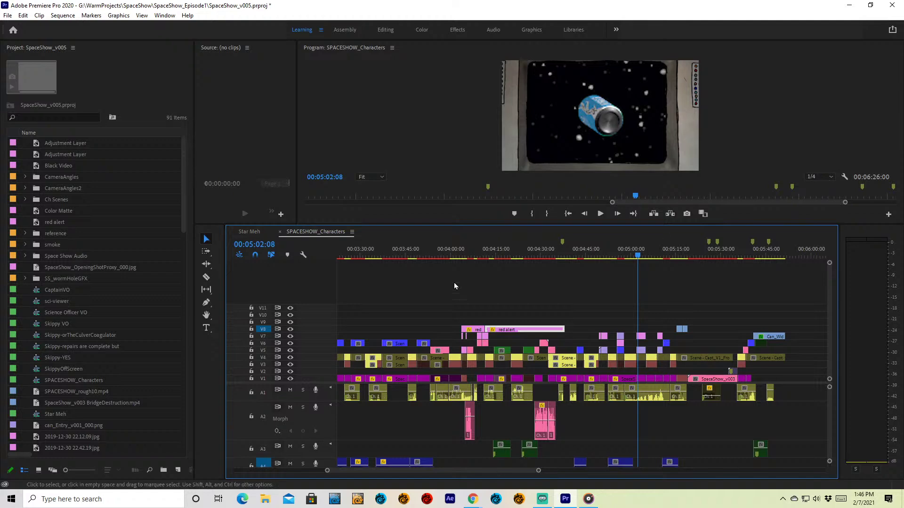
Step: Move the Premiere Pro playhead to 00:04:00:21 and expand the CameraAngles bin
left_click(453, 256)
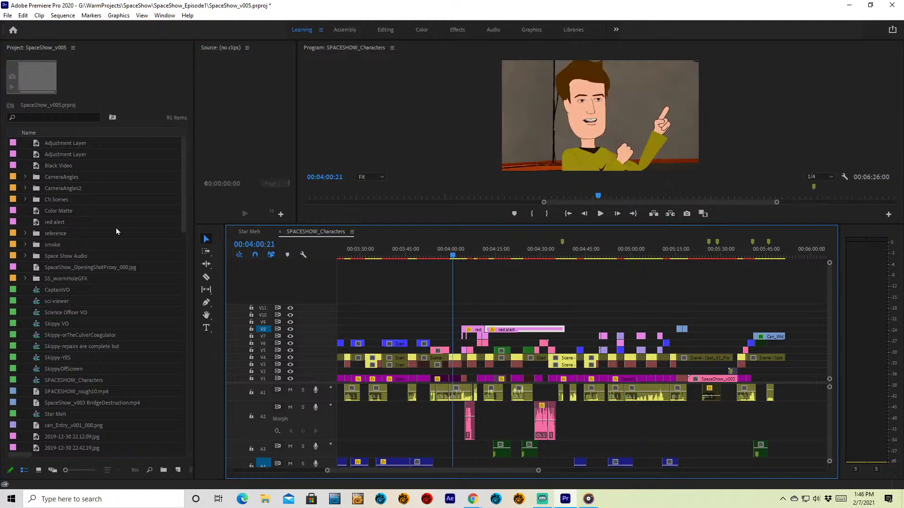
left_click(182, 199)
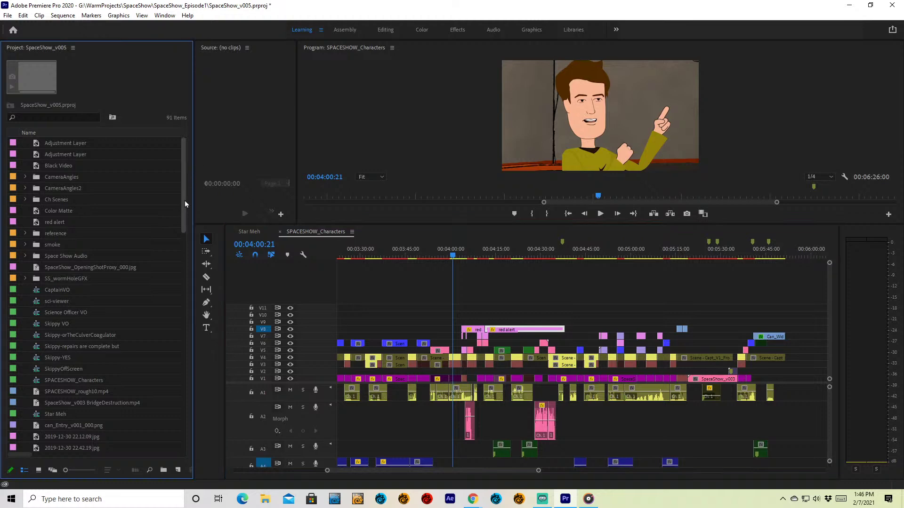
left_click(25, 177)
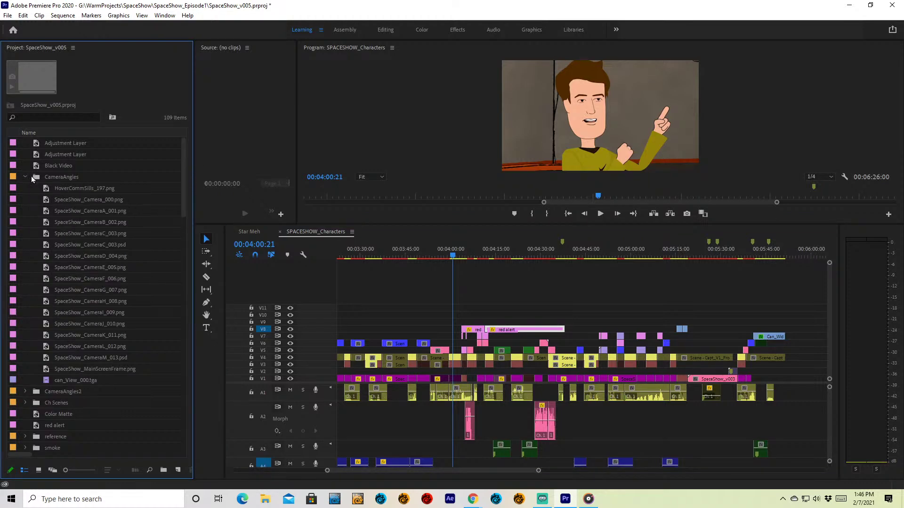
Step: Load SpaceShow_CameraA_001.png in the source monitor and enlarge the monitor in both width and height
left_click(77, 210)
left_click(77, 210)
left_click_drag(77, 211, 708, 129)
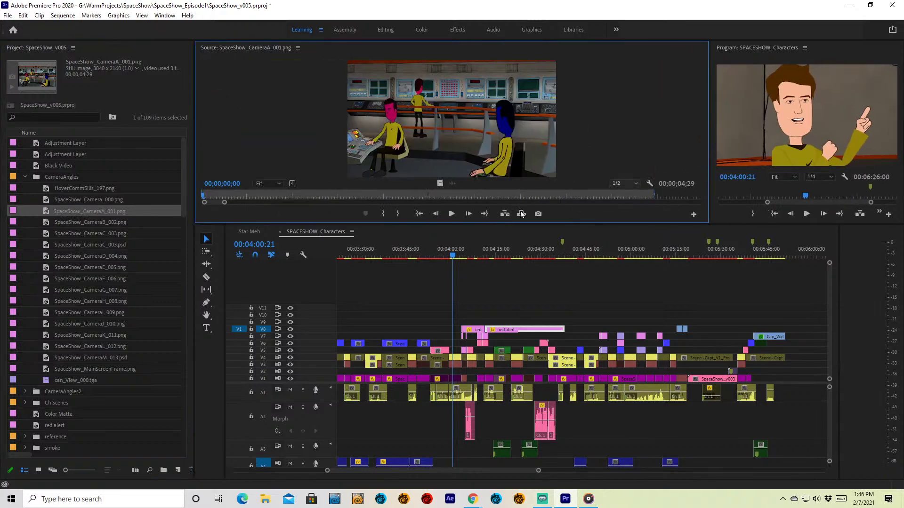
left_click_drag(477, 226, 475, 347)
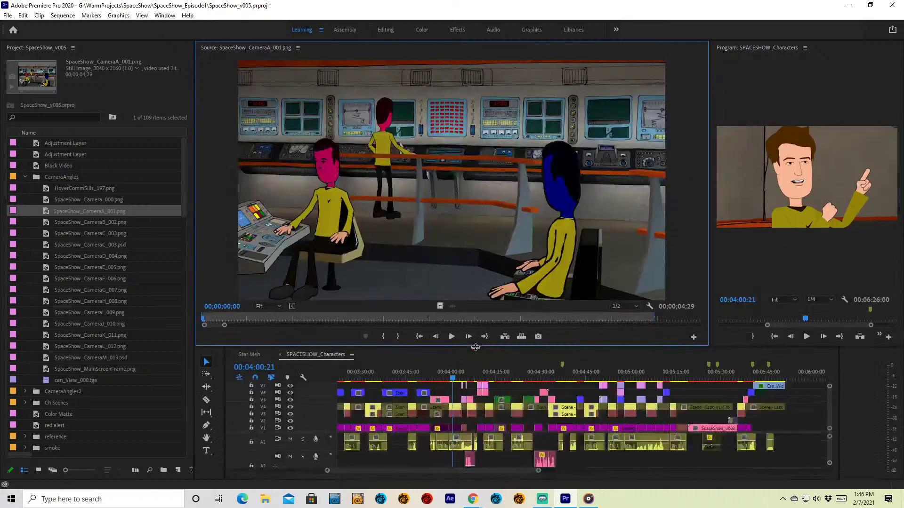
Step: View the bridge camera angle stills one after another in the source monitor, from SpaceShow_CameraB_002.png through SpaceShow_CameraH_008.png
left_click(96, 222)
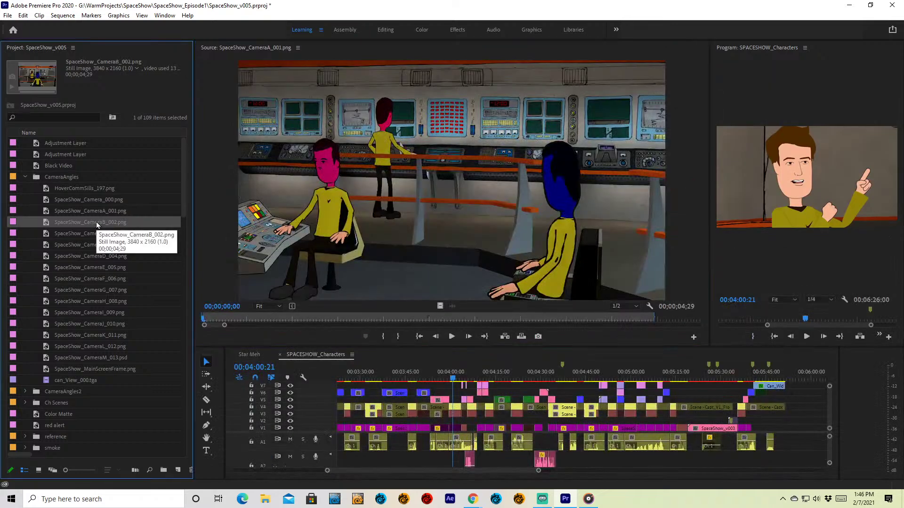
left_click(97, 222)
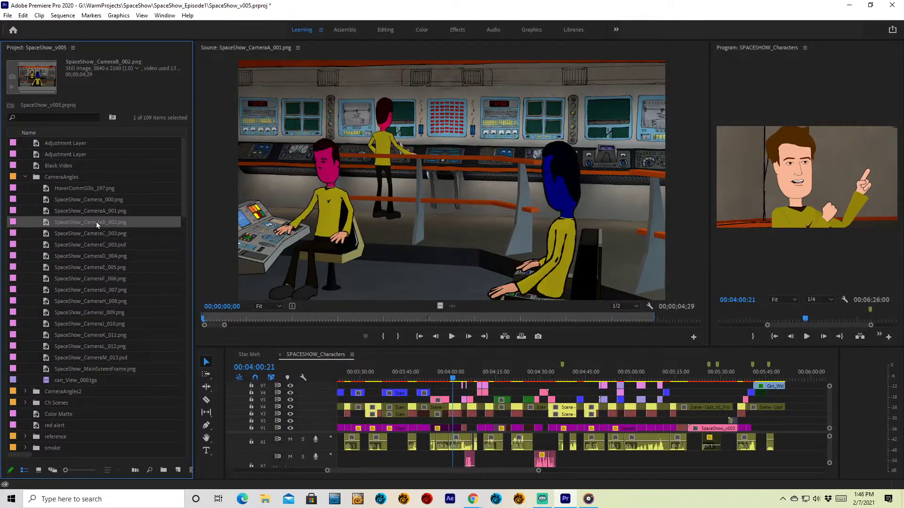
double_click(48, 224)
double_click(44, 234)
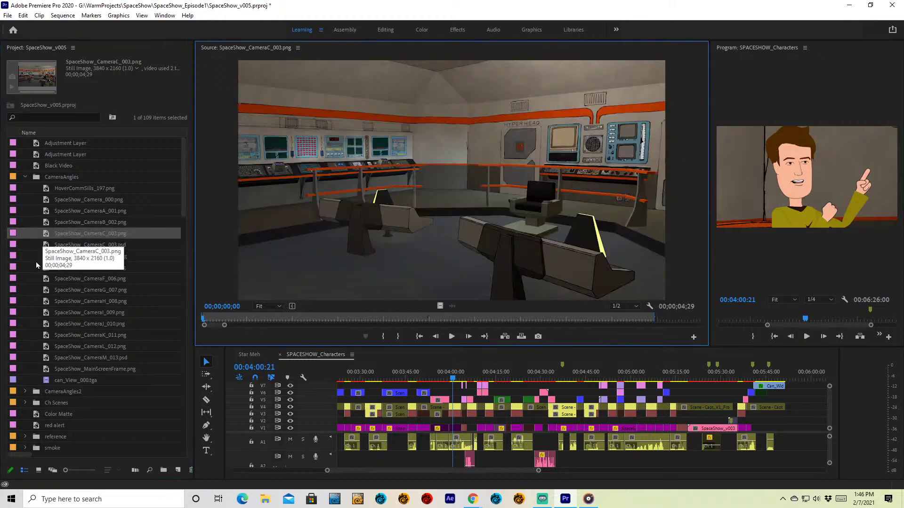
left_click(46, 257)
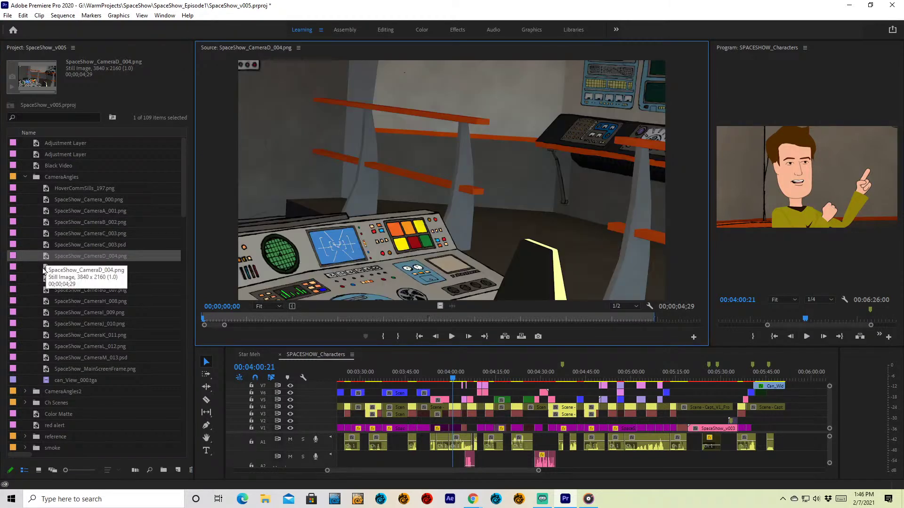
left_click(47, 270)
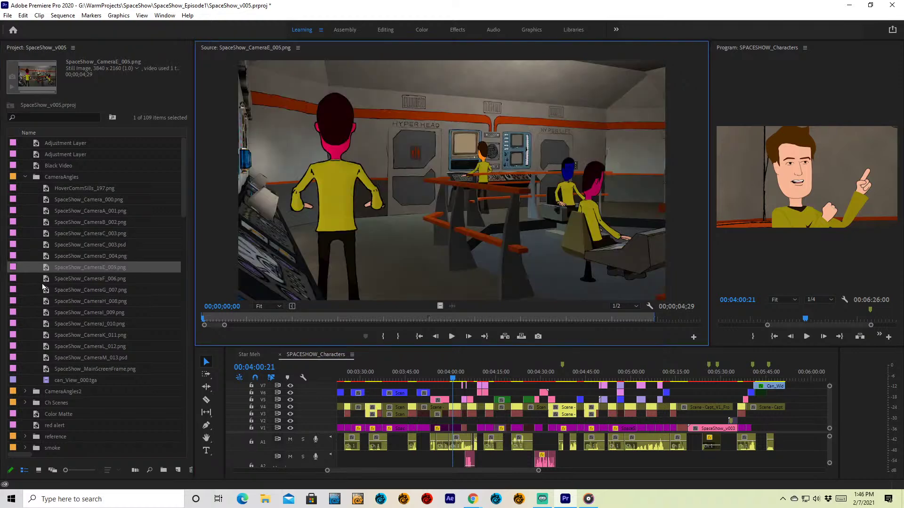
left_click(48, 278)
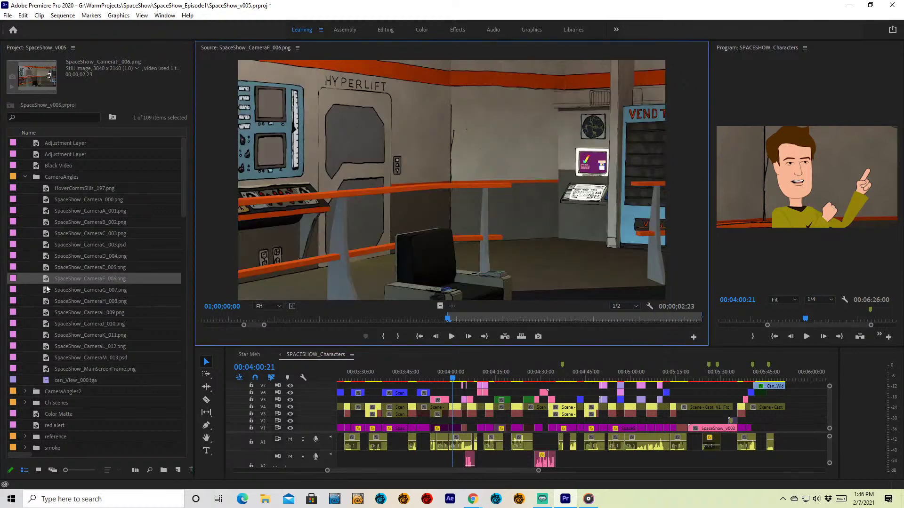
left_click(46, 290)
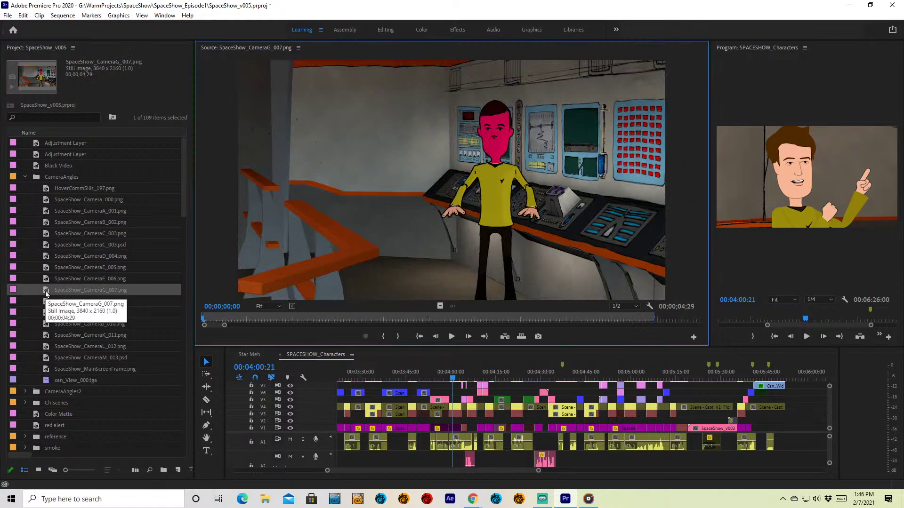
left_click(47, 302)
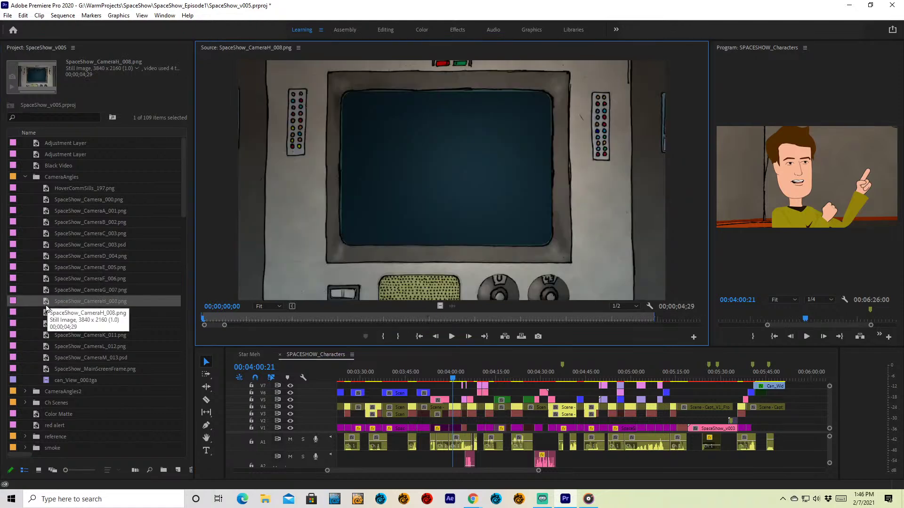
Step: View SpaceShow_CameraI_009.png, SpaceShow_CameraJ_010.png, HoverCommSills_197.png and SpaceShow_Camera_000.png one after another in the source monitor
left_click(47, 313)
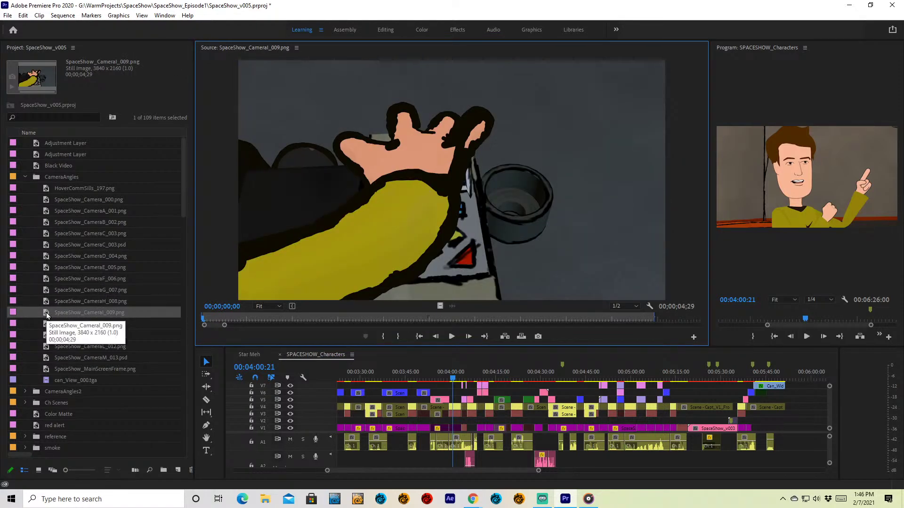
left_click(47, 325)
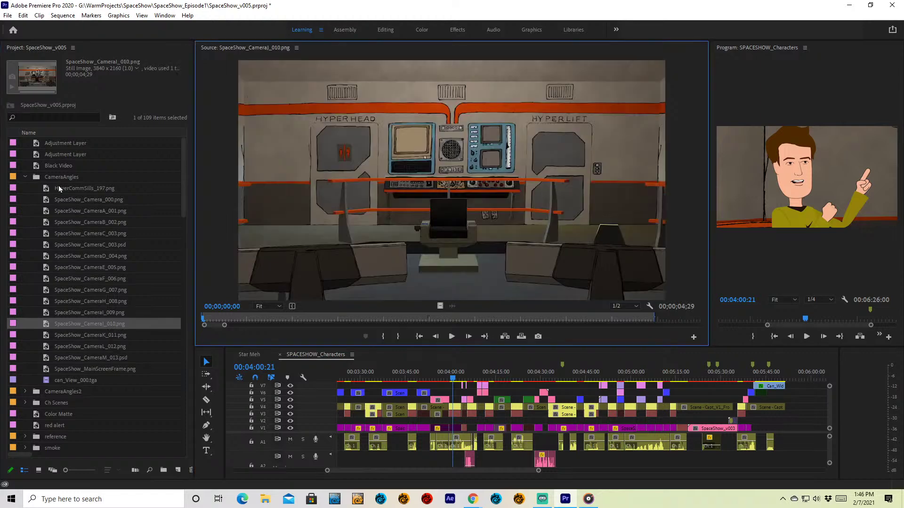
left_click(46, 188)
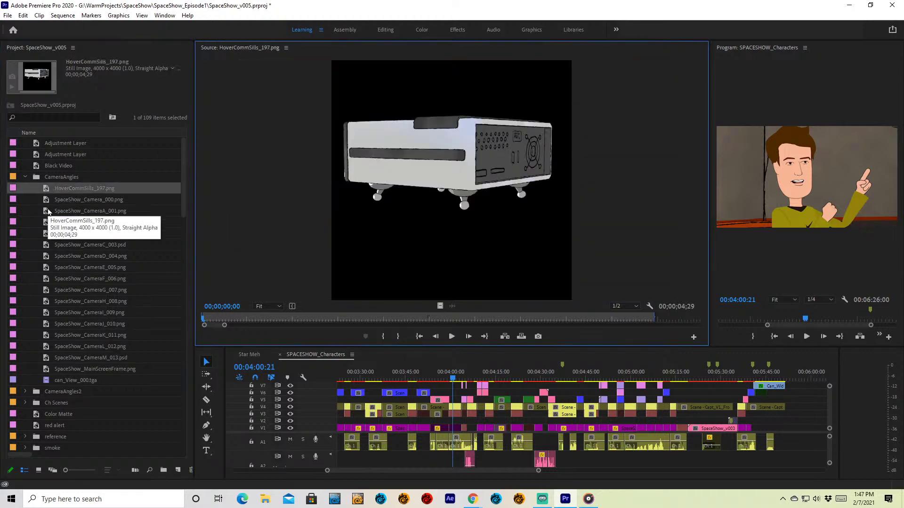
left_click(49, 199)
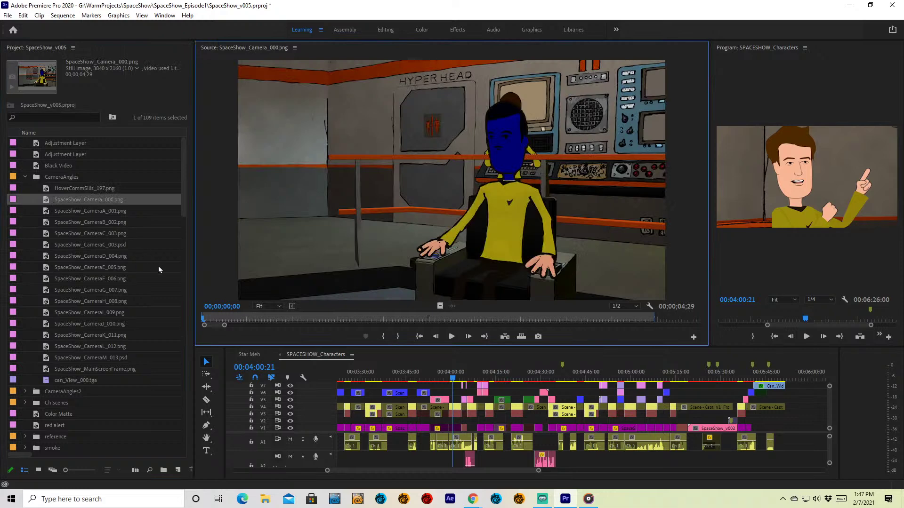
Step: Look through the whole list of project items and collapse the CameraAngles bin
left_click_drag(184, 192, 171, 248)
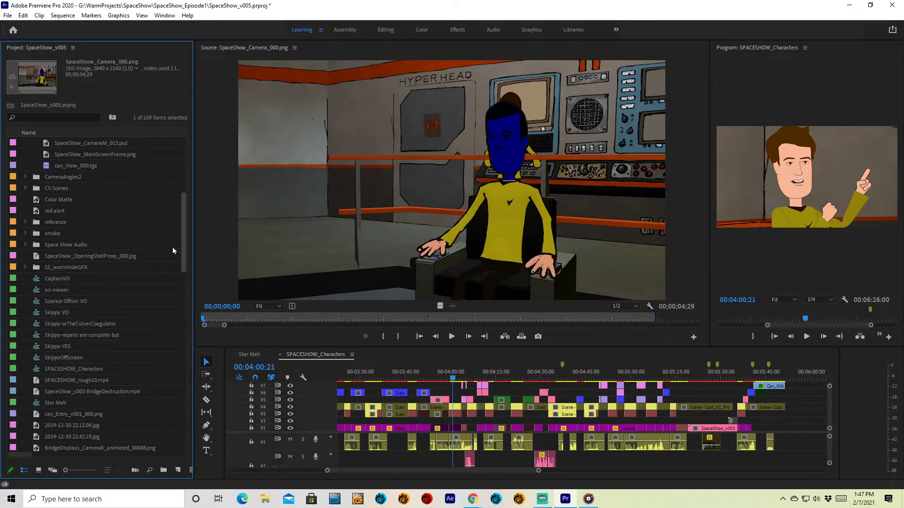
left_click_drag(172, 248, 196, 430)
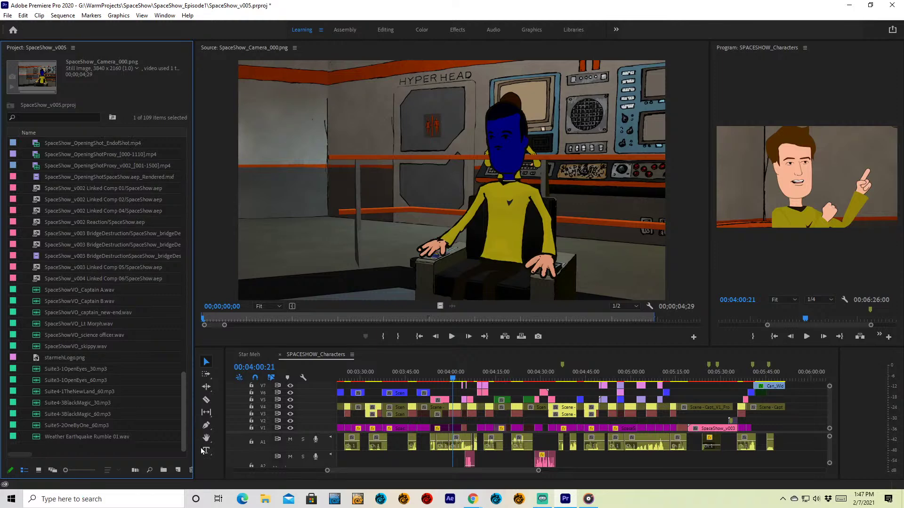
scroll(94, 283, "up", 15)
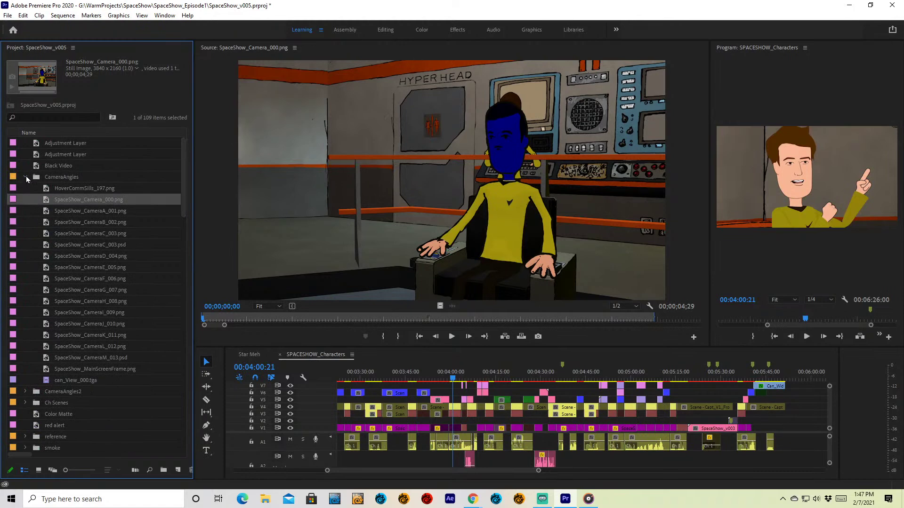
left_click(26, 177)
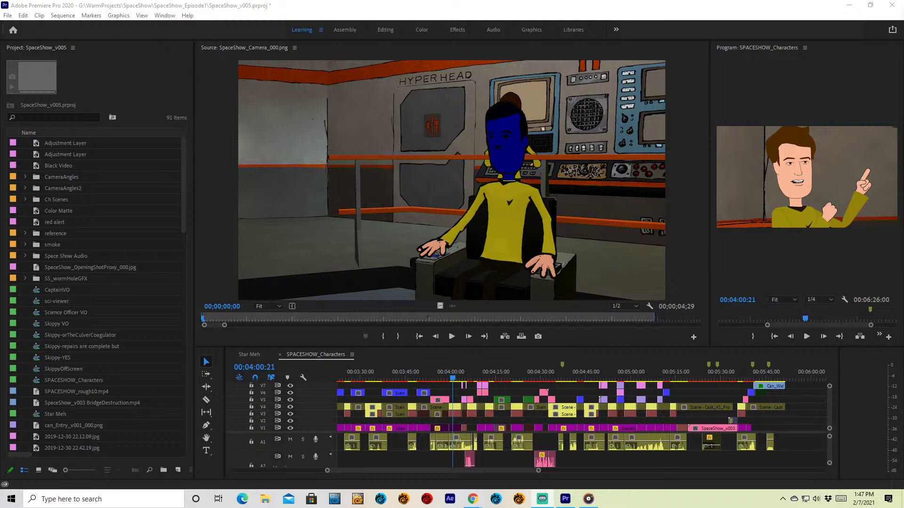
Step: Raise the system playback volume to 73
left_click(817, 499)
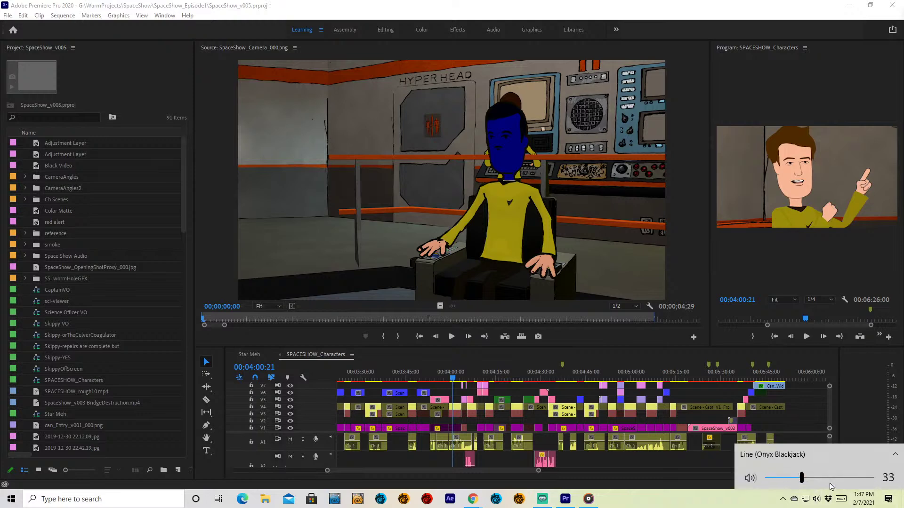
left_click_drag(815, 483, 844, 481)
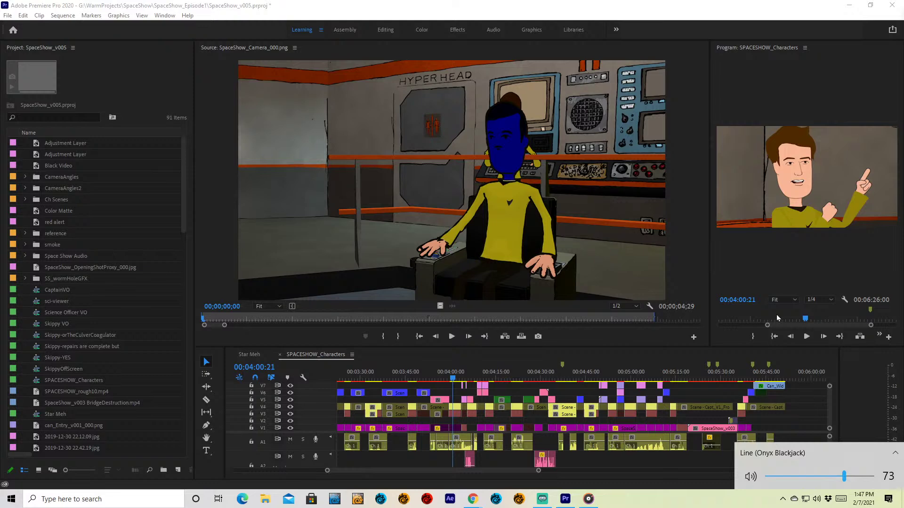
left_click(745, 15)
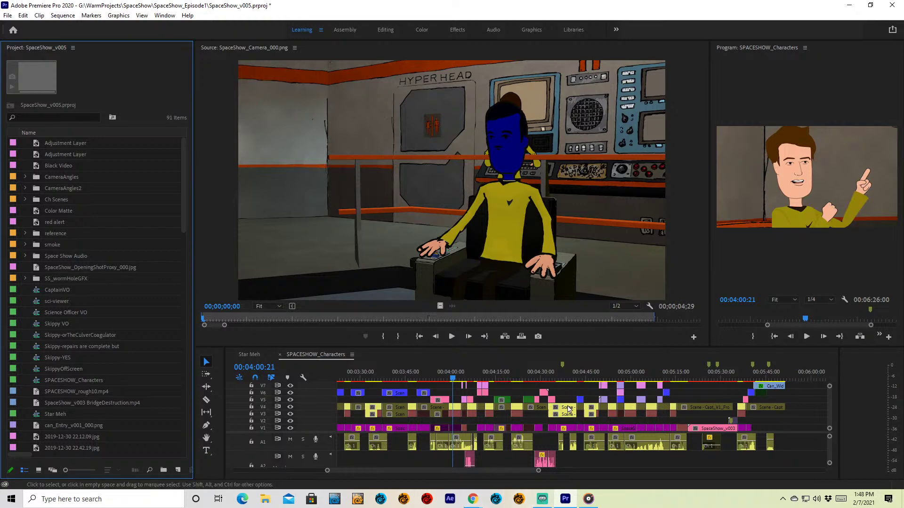
Step: Switch to the Star Meh sequence, place the playhead at 00:00:28:09 on the opening planet shot and enlarge the program monitor
left_click(443, 404)
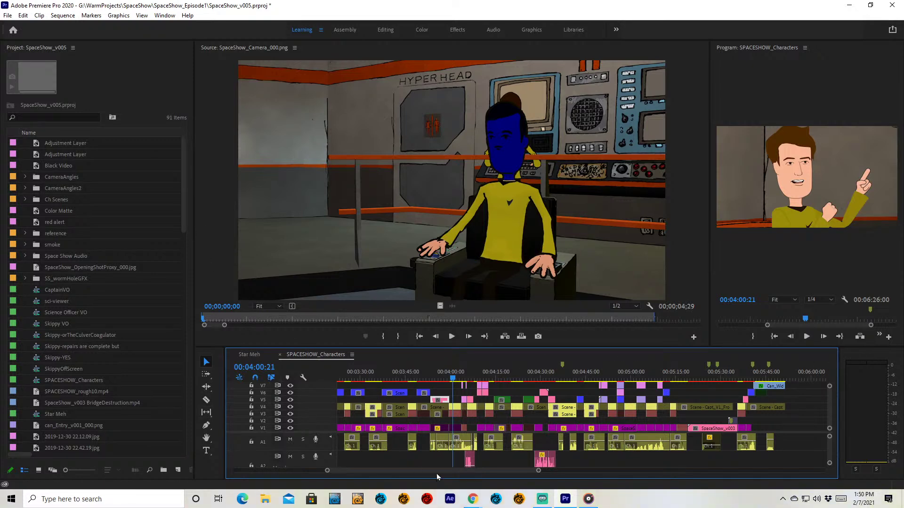
left_click_drag(438, 470, 315, 471)
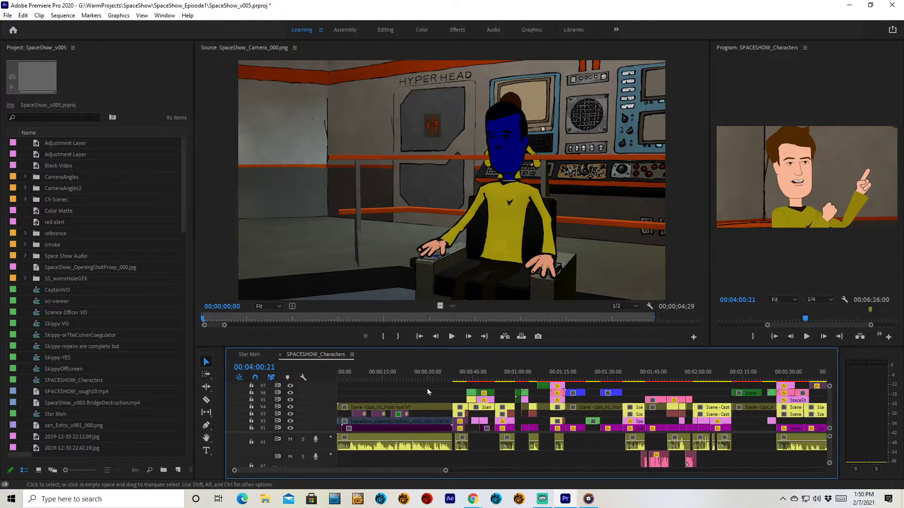
left_click(416, 370)
left_click(256, 355)
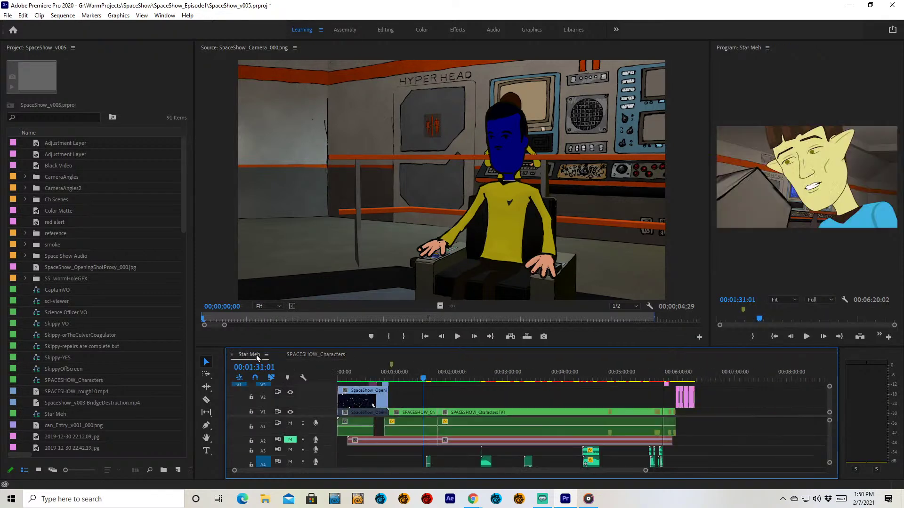
left_click(366, 376)
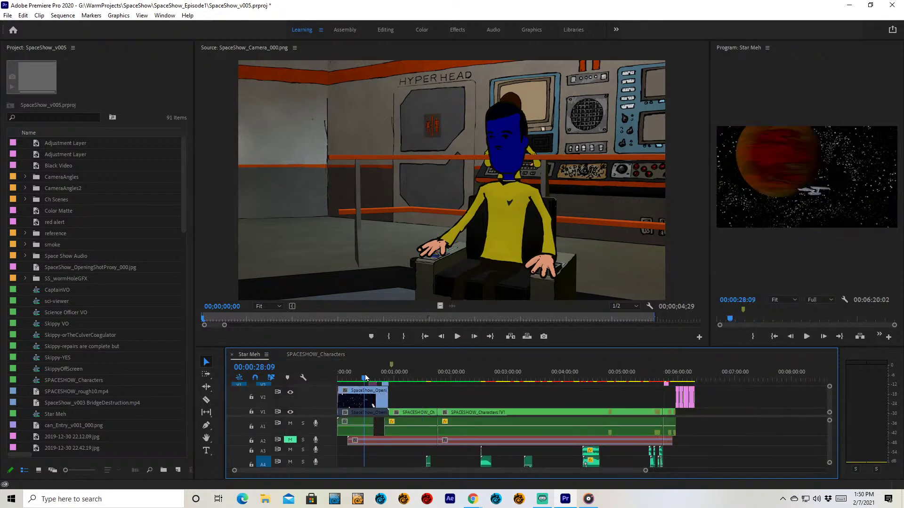
left_click_drag(708, 264, 335, 257)
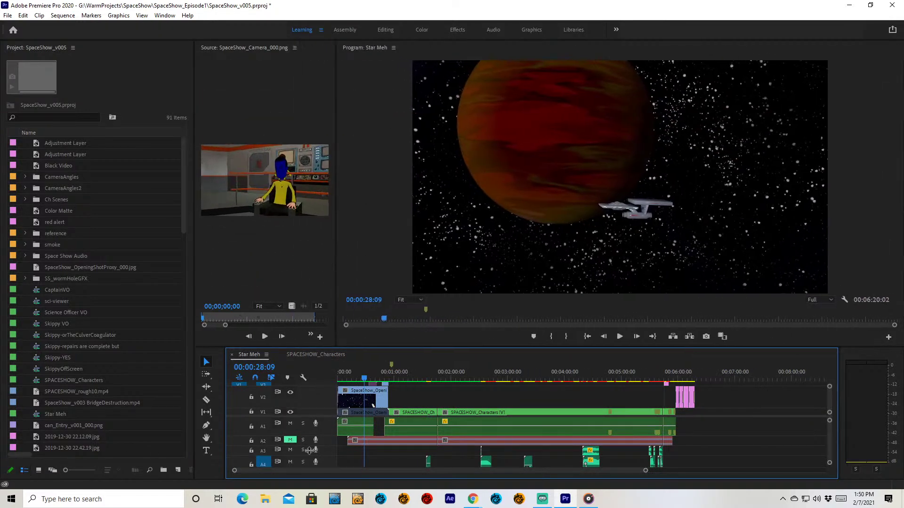
Step: Switch to File Explorer and open the SpaceShow_Episode1 folder inside WarmProjects\SpaceShow
left_click(265, 500)
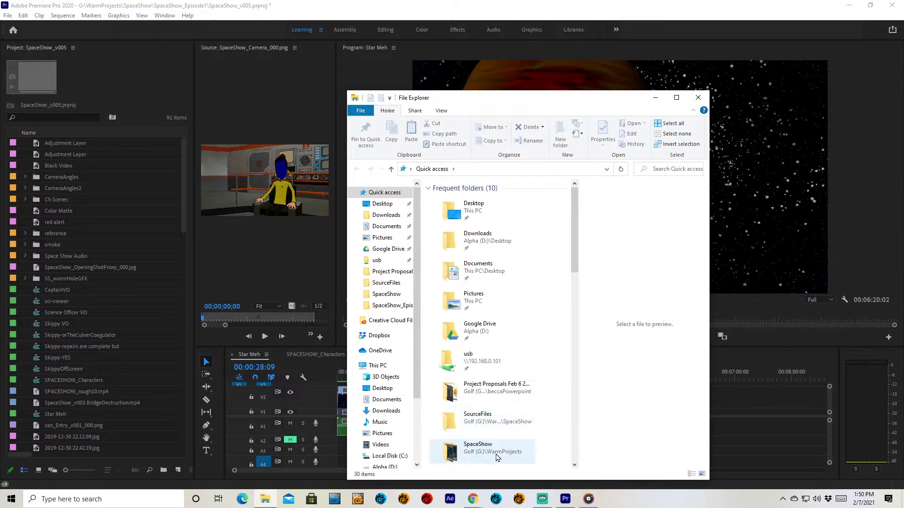
double_click(495, 456)
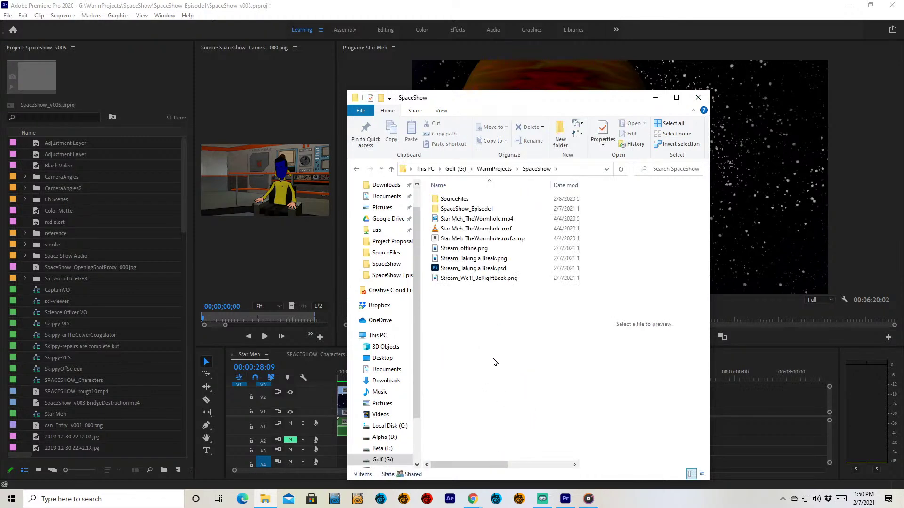
left_click(502, 172)
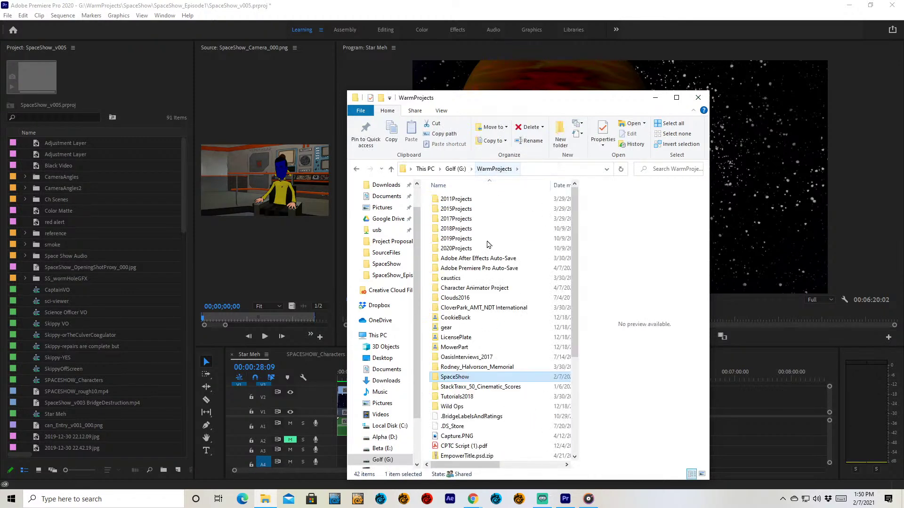
double_click(462, 384)
double_click(466, 209)
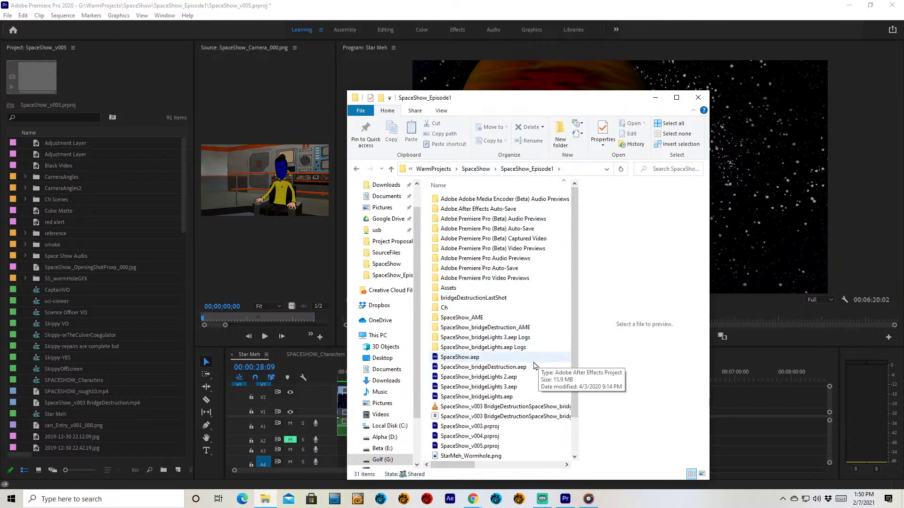
Step: Widen the File Explorer window and open SpaceShow_v005.prproj with Adobe Premiere Pro 2020
left_click(525, 359)
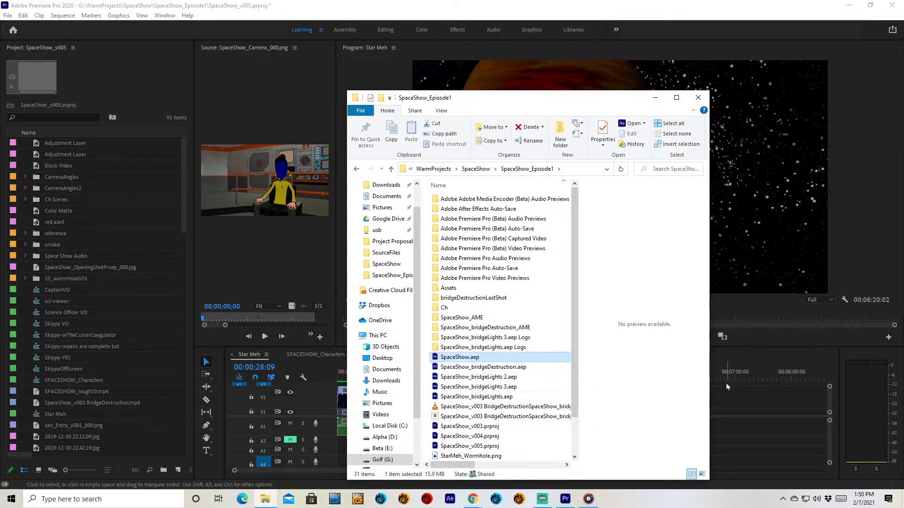
left_click_drag(711, 374, 806, 373)
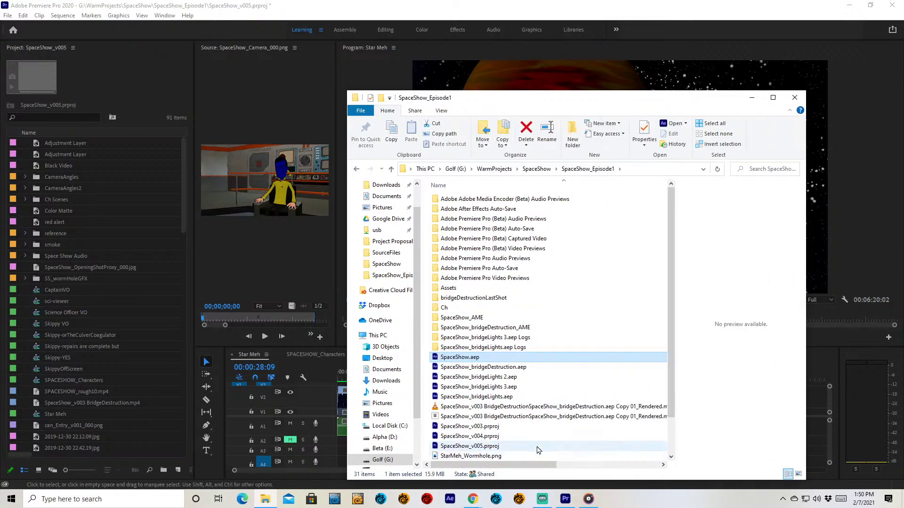
left_click(532, 446)
scroll(532, 443, "down", 2)
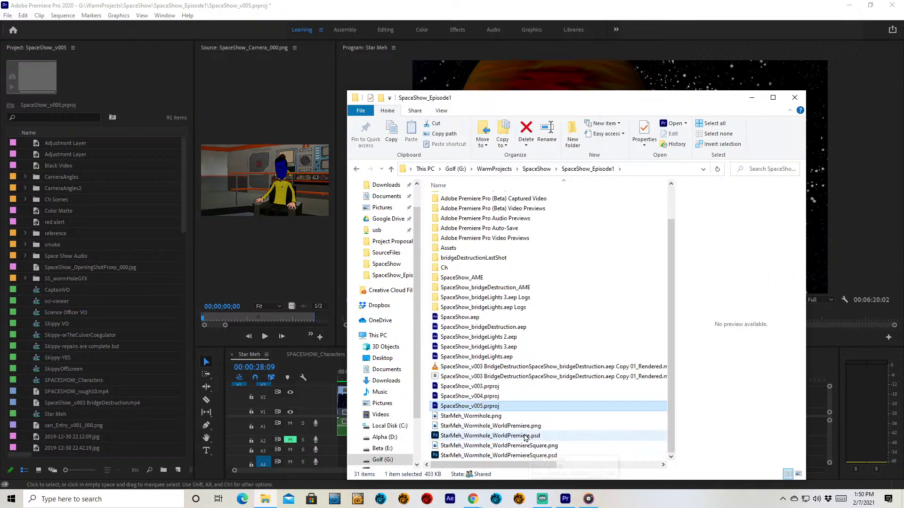
right_click(467, 410)
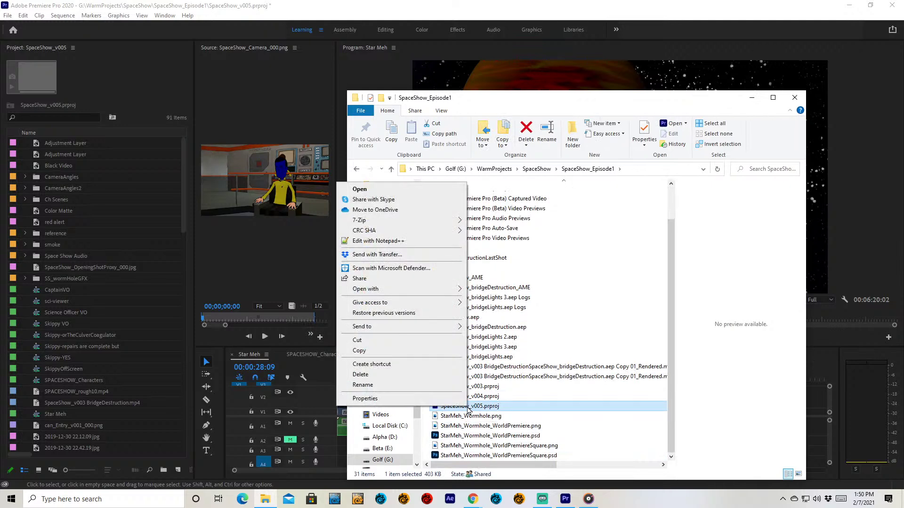
mouse_move(437, 289)
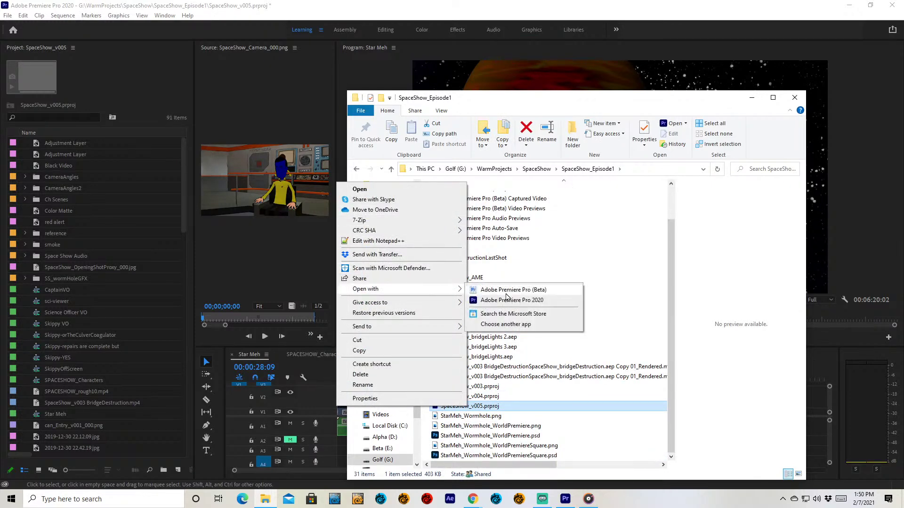
left_click(521, 301)
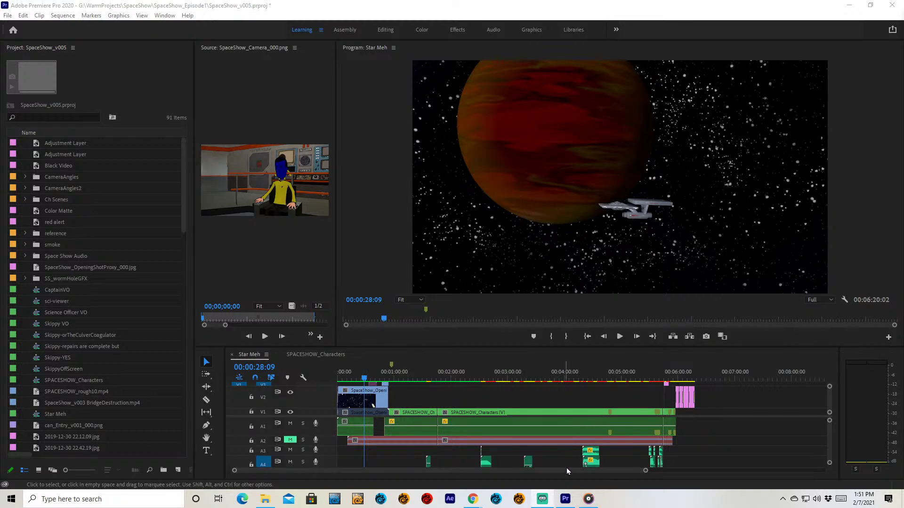
Step: Return to the SpaceShow_Episode1 folder and open SpaceShow_v005.prproj in Adobe Premiere Pro 2020 again
left_click(265, 500)
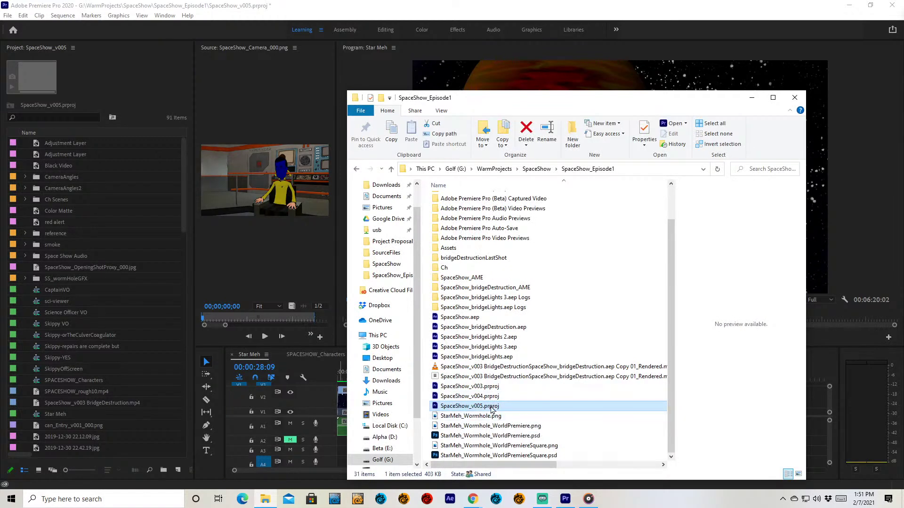
right_click(491, 408)
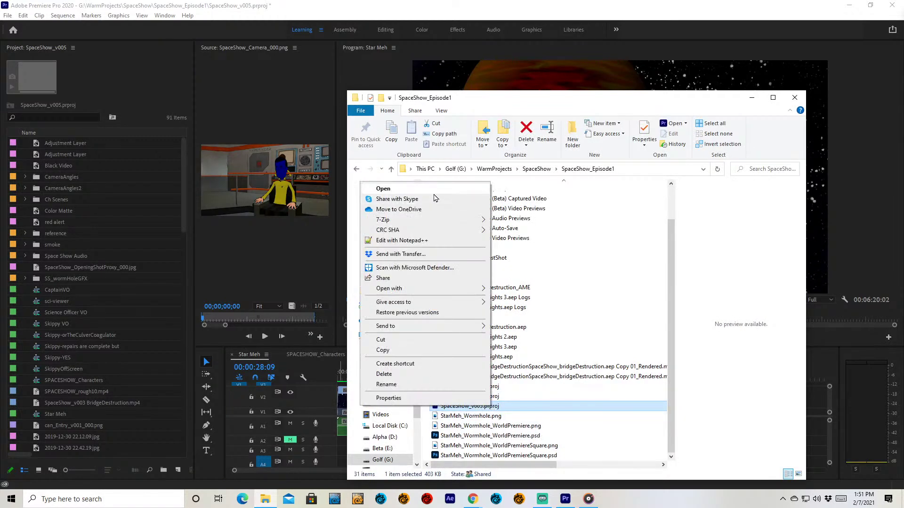
mouse_move(437, 288)
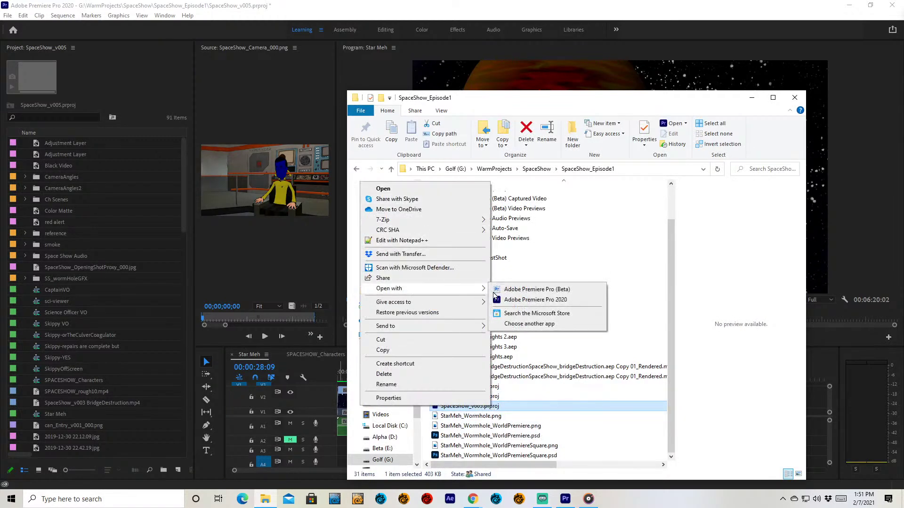
left_click(519, 300)
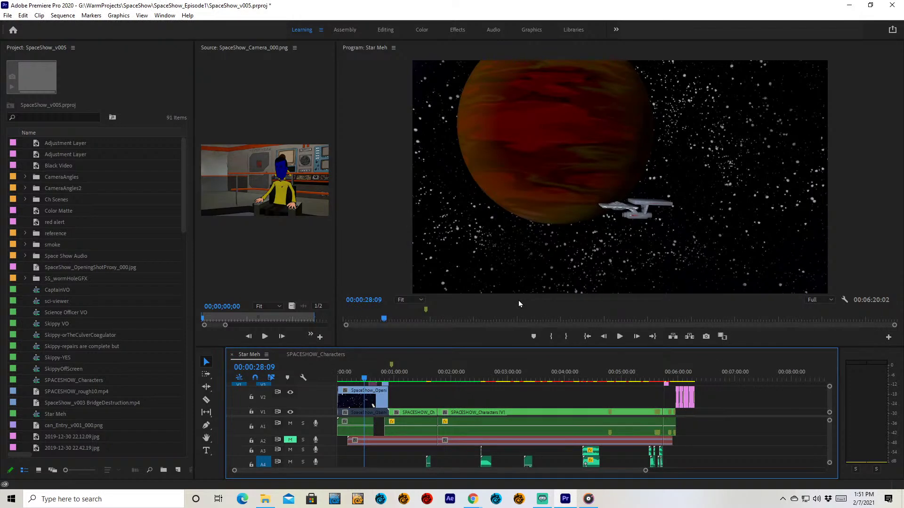
Step: Bring Streamlabs OBS into view, check its advanced audio settings for the mixer sources, and move it back off the screen
left_click_drag(903, 52, 463, 47)
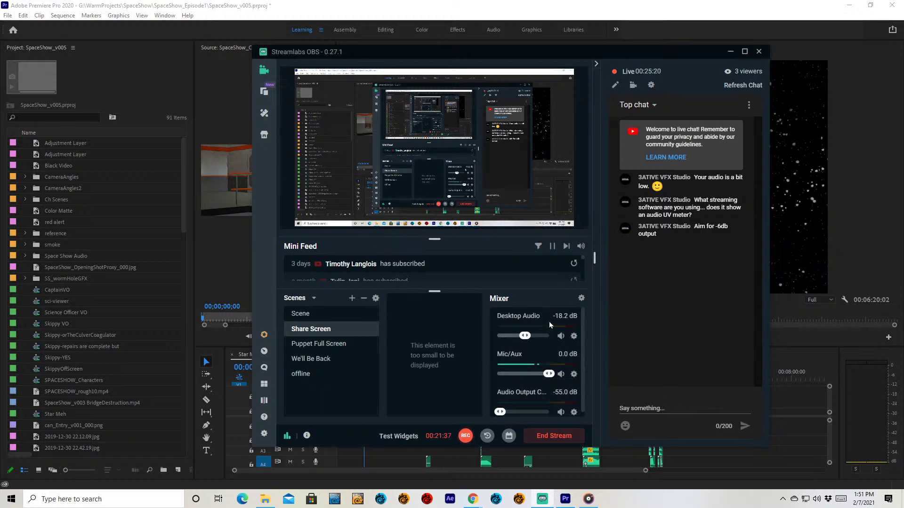
left_click(581, 298)
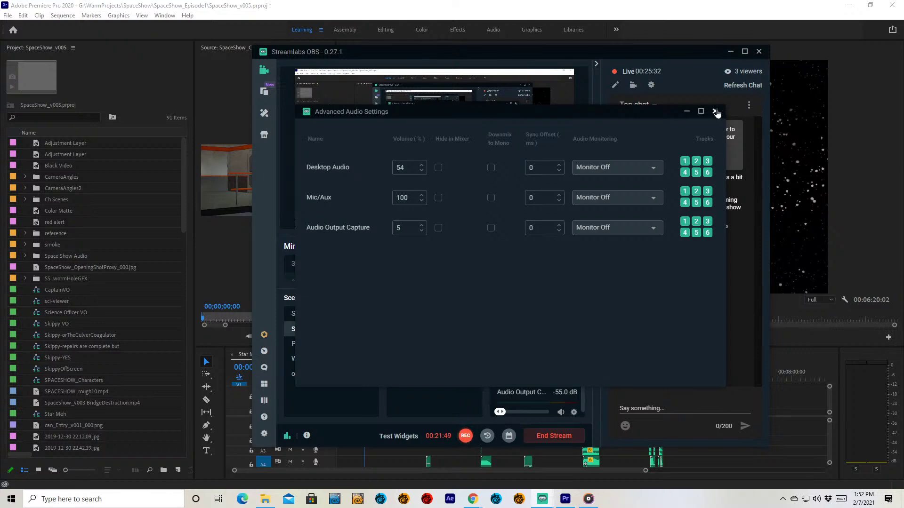
left_click(715, 111)
left_click_drag(587, 55, 903, 69)
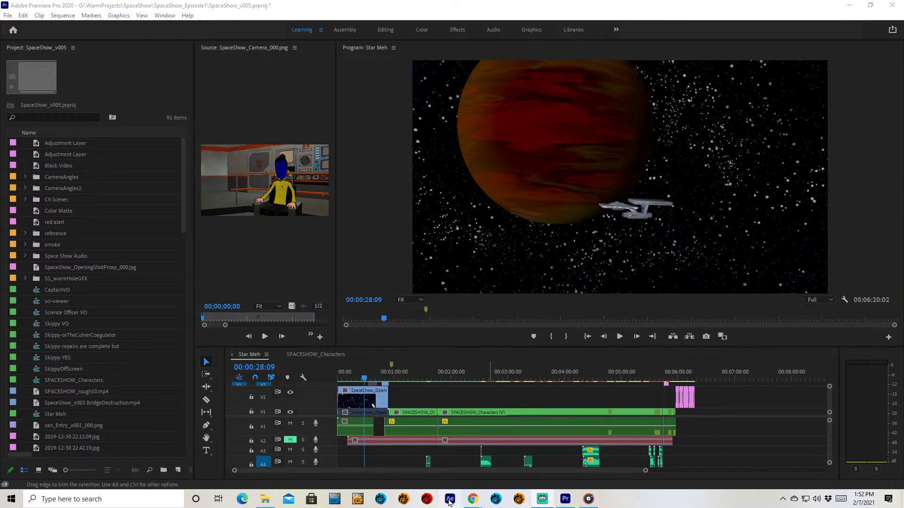
Step: Switch to After Effects and open SpaceShow.aep from the WarmProjects\SpaceShow\SpaceShow_Episode1 folder
left_click(450, 500)
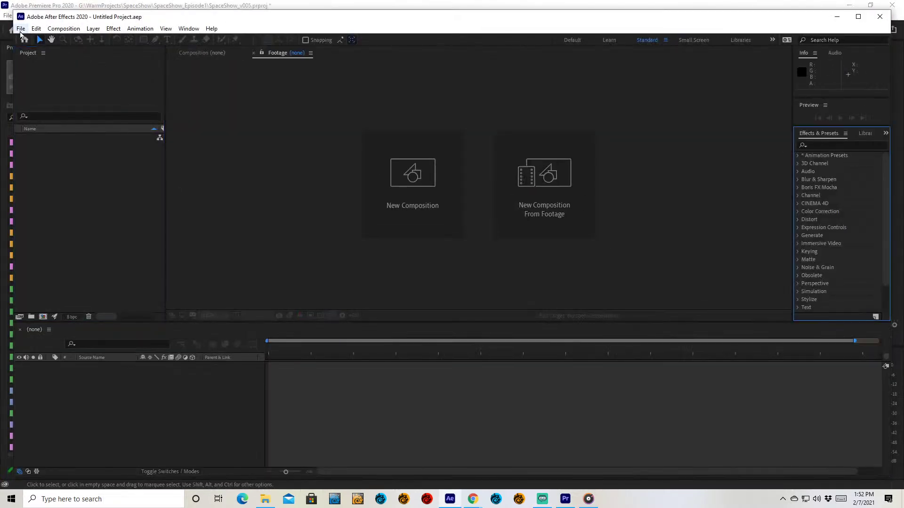
left_click(20, 28)
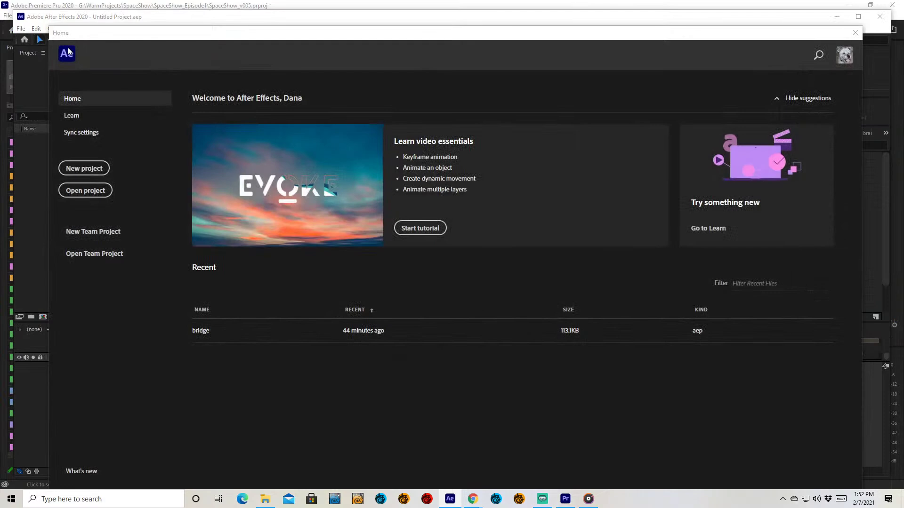
left_click(99, 189)
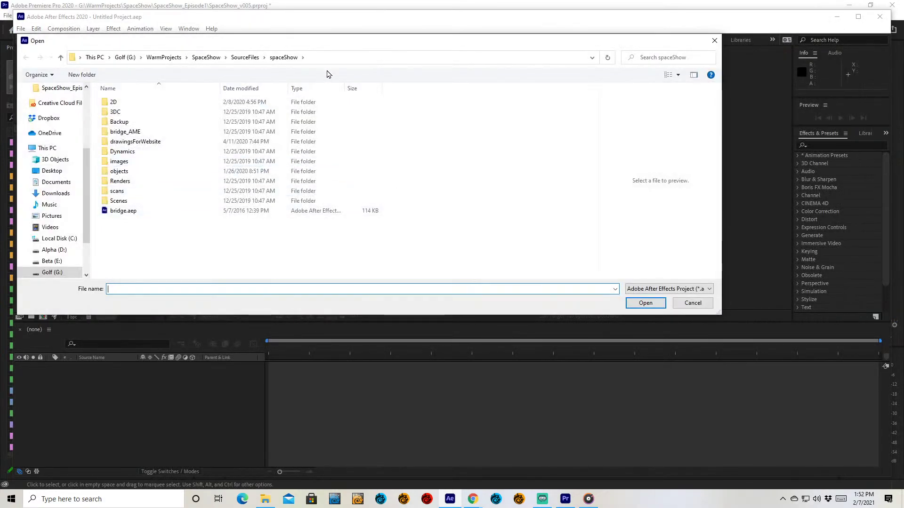
left_click(163, 57)
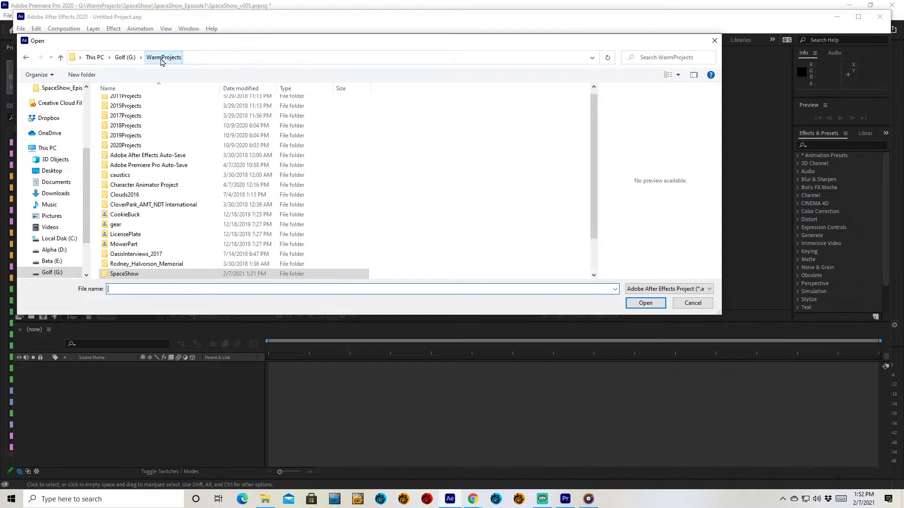
double_click(133, 270)
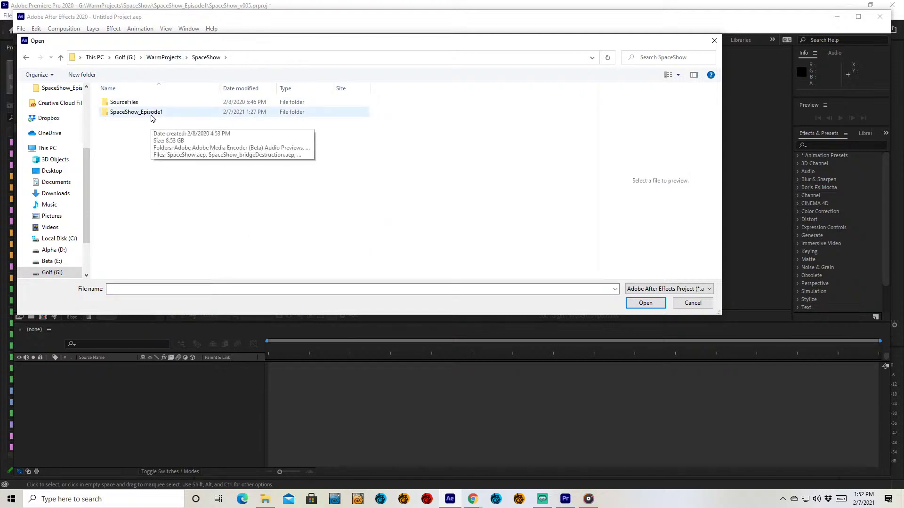
double_click(151, 113)
scroll(198, 254, "down", 1)
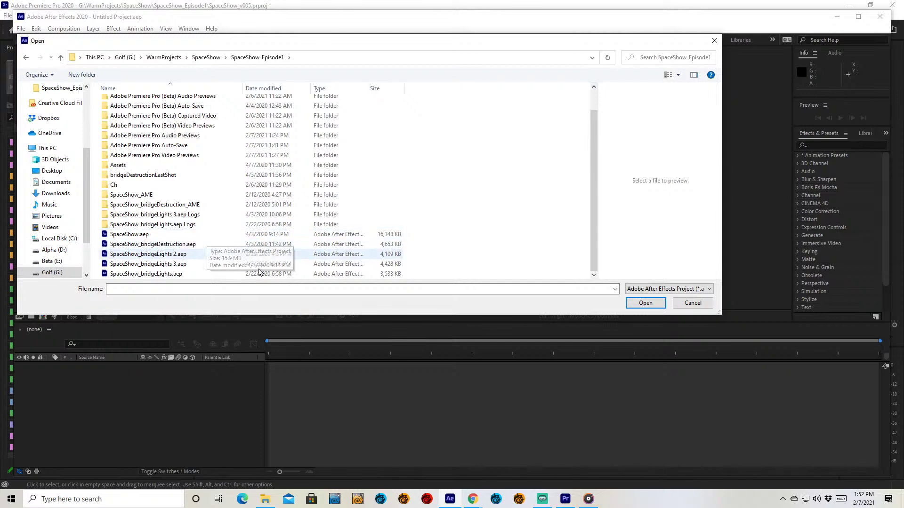
left_click(254, 236)
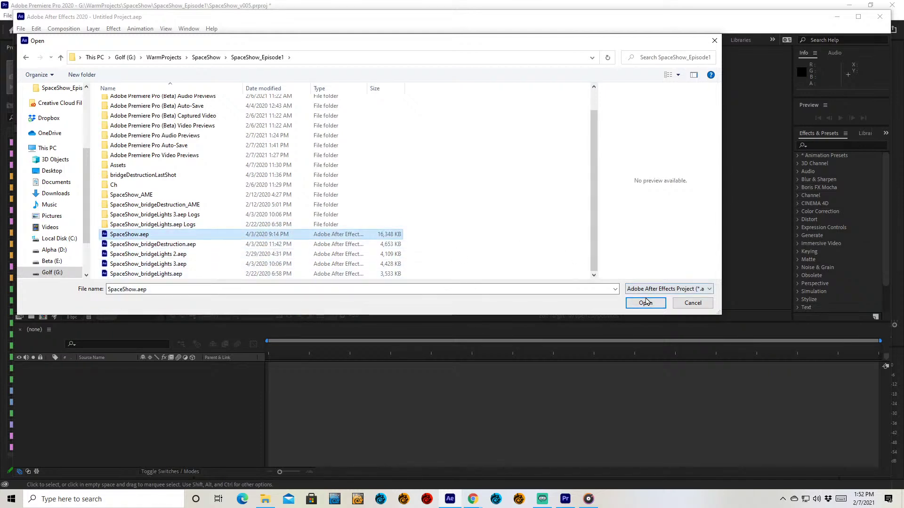
left_click(645, 302)
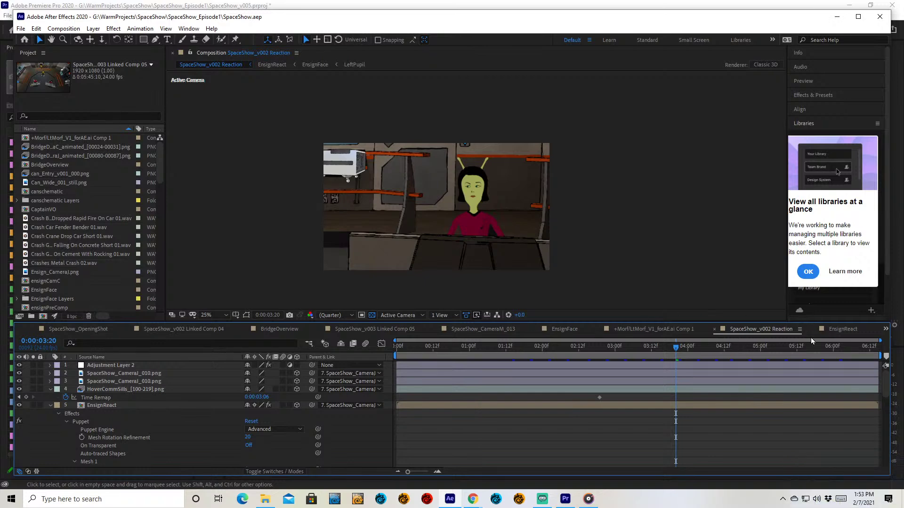
Step: Show the SpaceShow_OpeningShot composition with a taller timeline, fit the frame in the viewer, and view it at 0:00:22:15 and 0:00:09:00
left_click(68, 329)
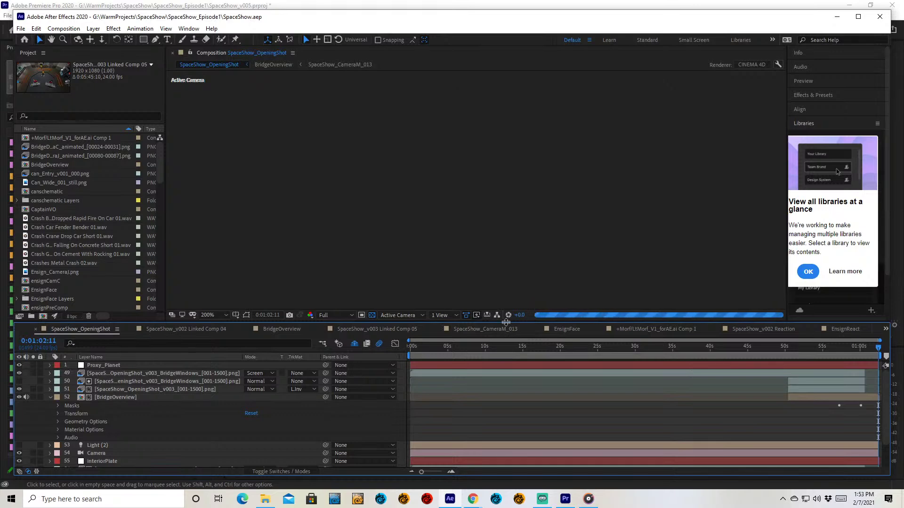
left_click_drag(506, 322, 517, 288)
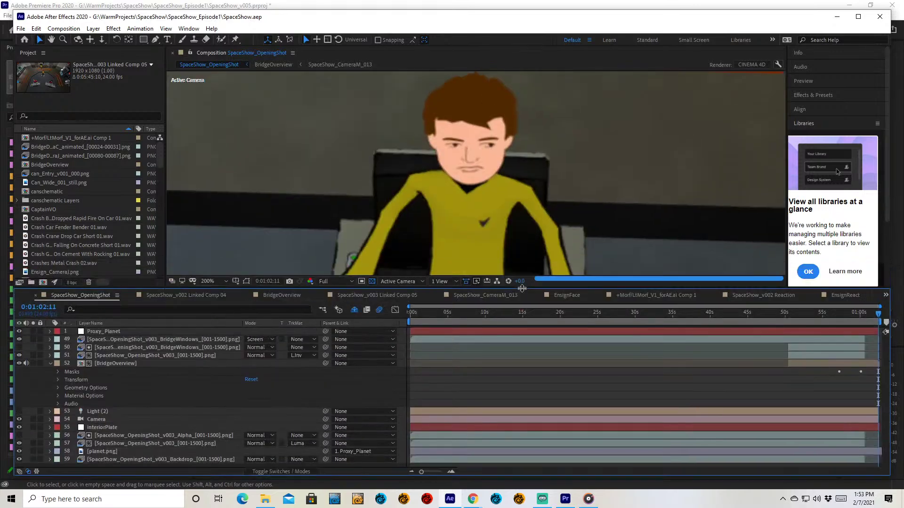
left_click_drag(831, 320, 579, 315)
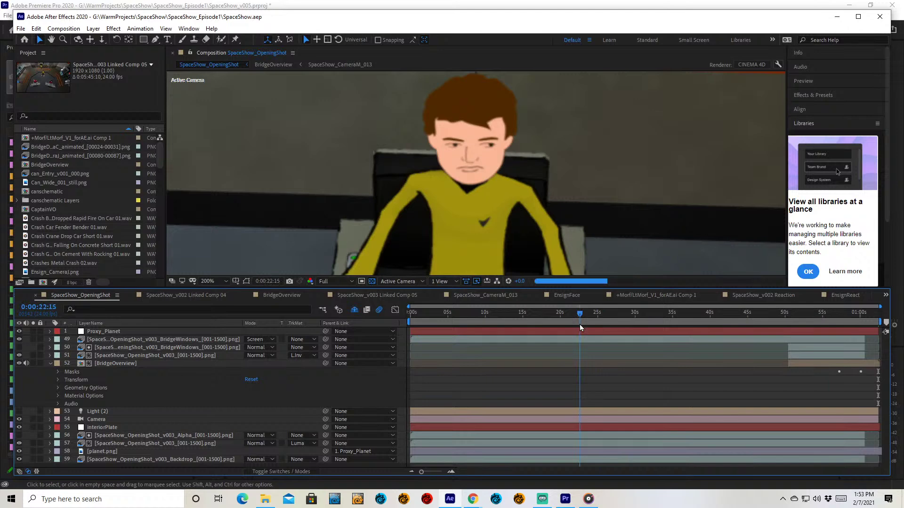
left_click(213, 281)
left_click(220, 295)
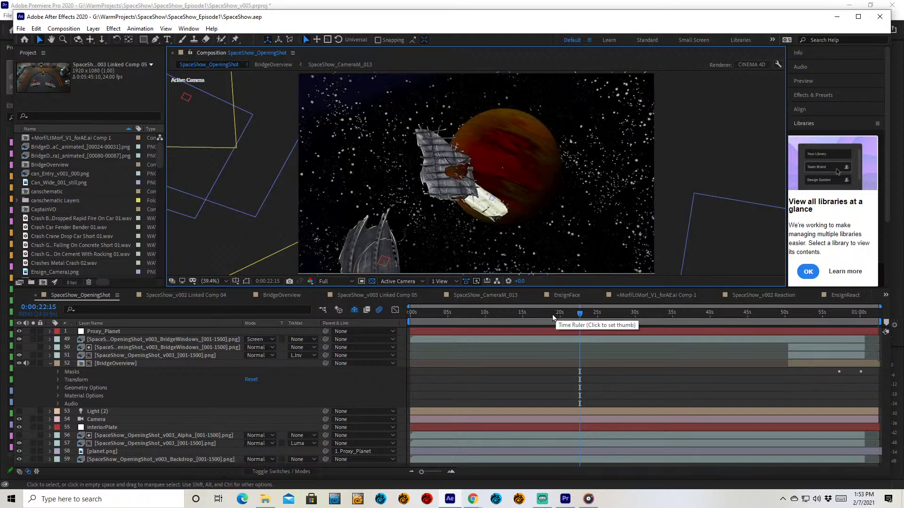
left_click(477, 315)
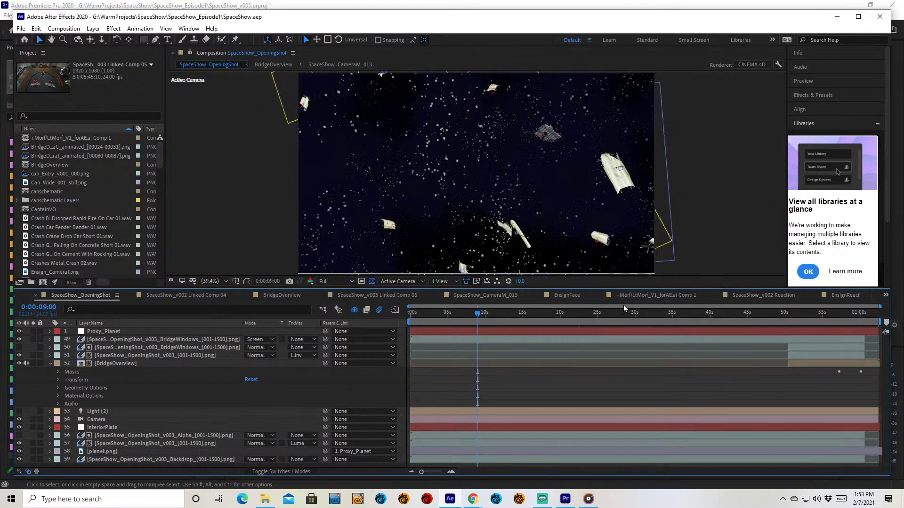
Step: Try moving the large debris layer in the opening shot sideways out of the frame, and undo the move
left_click(624, 184)
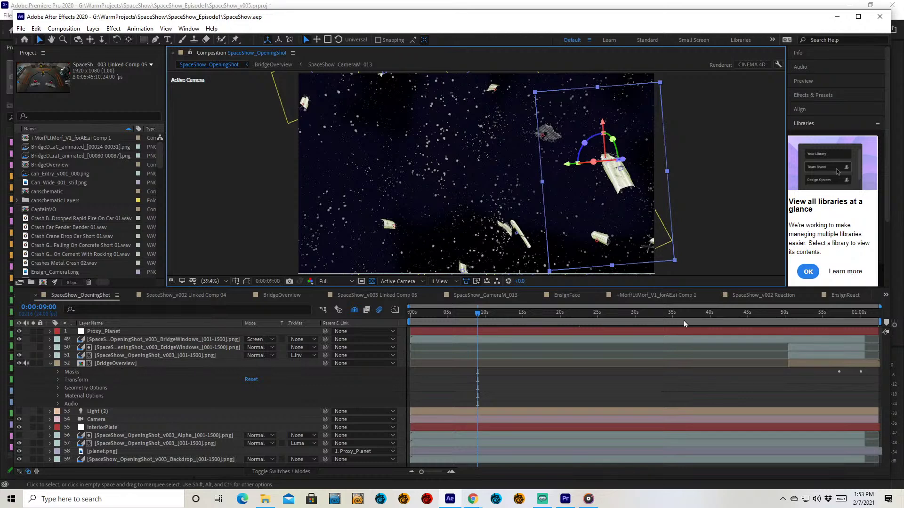
left_click_drag(613, 170, 726, 174)
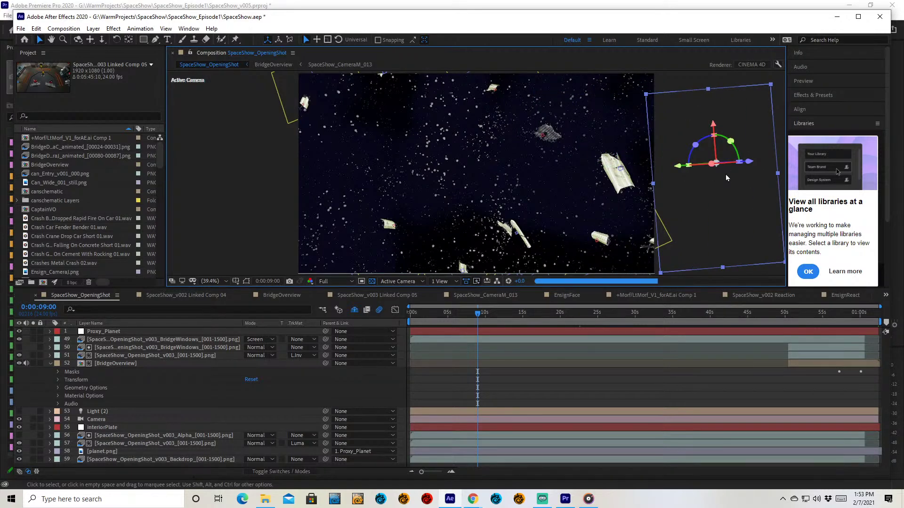
key("ctrl+z")
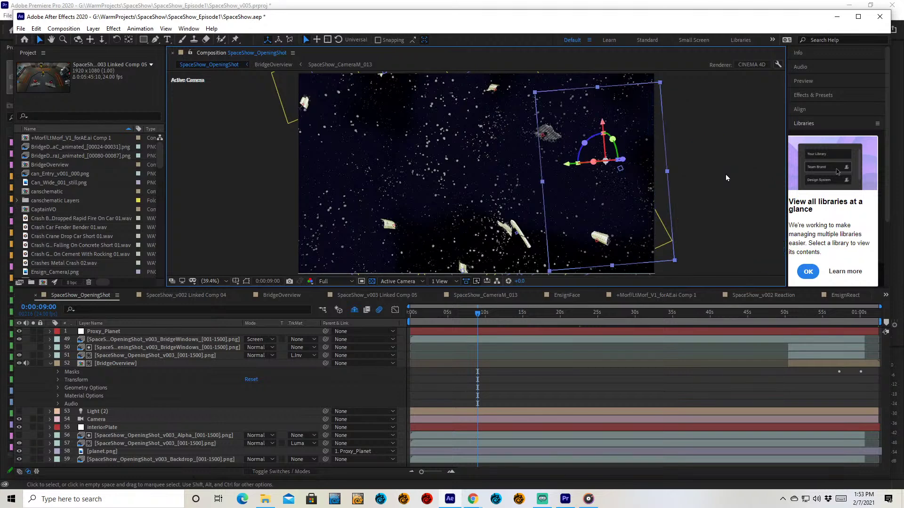
Step: Select the Camera layer, view 0:00:12:07, and temporarily solo the interiorPlate null to inspect it at 0:00:40:09 and 0:00:54:10
left_click(160, 419)
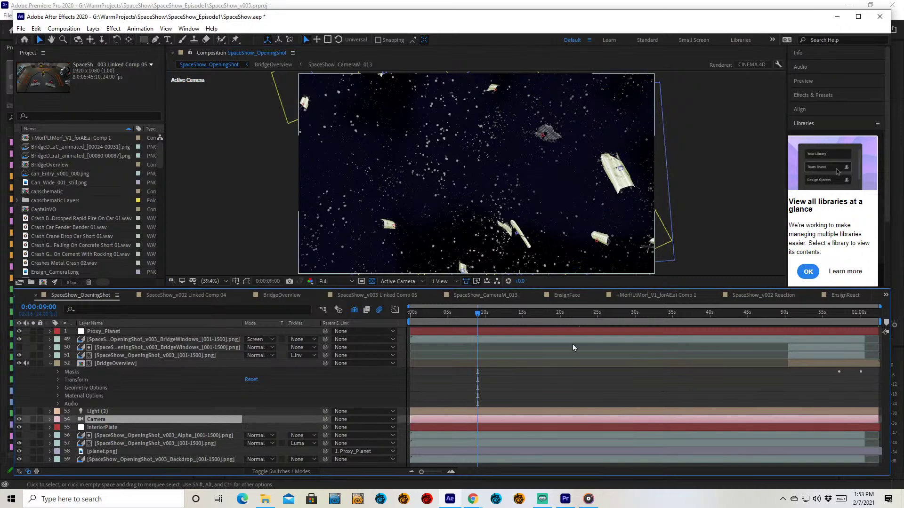
left_click(503, 319)
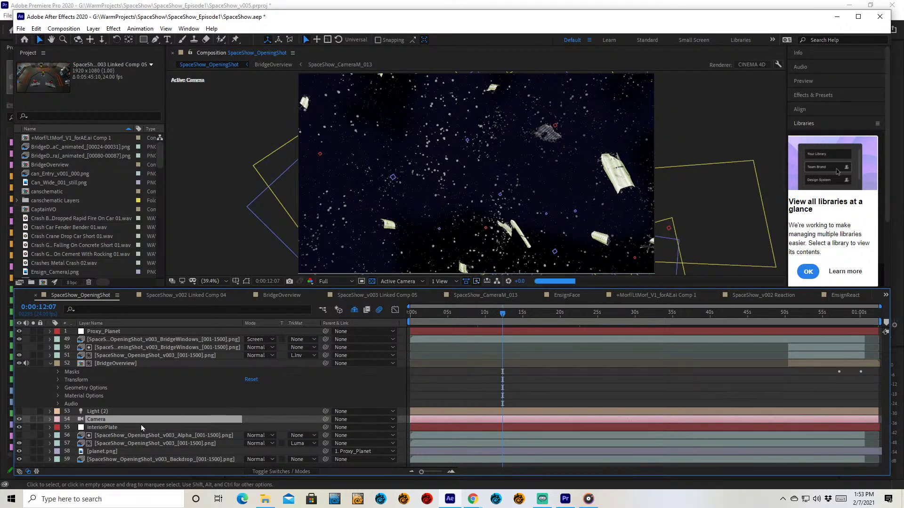
left_click(102, 428)
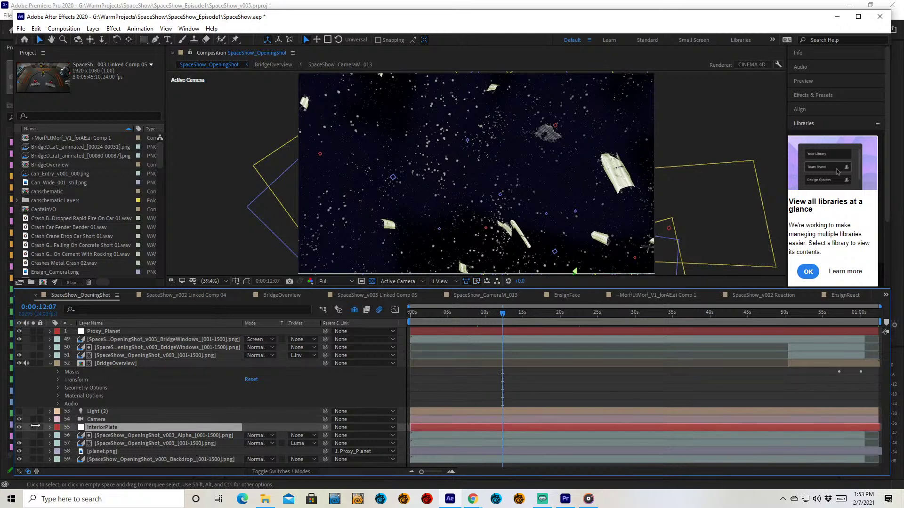
left_click(30, 429)
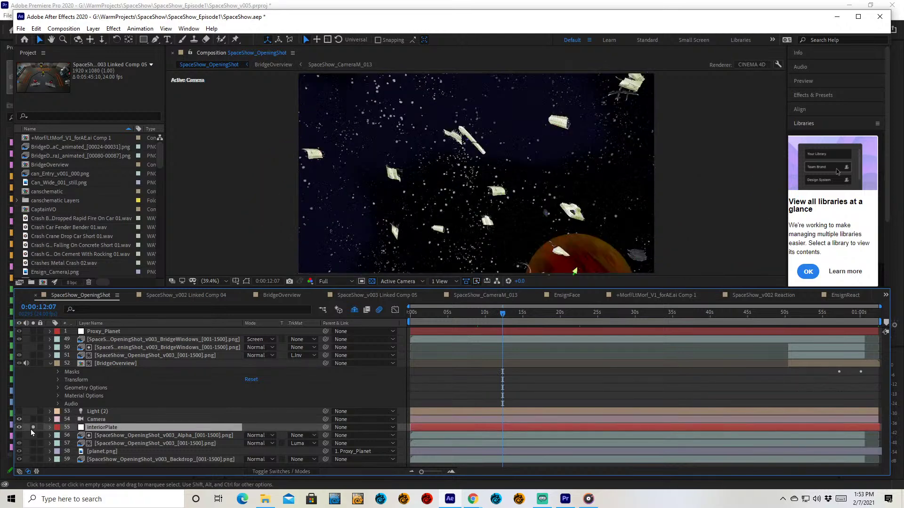
left_click(712, 319)
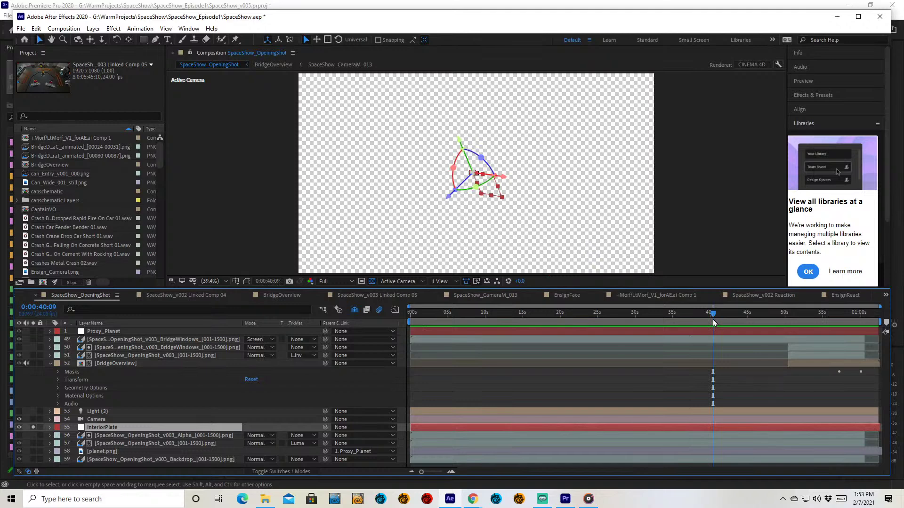
left_click(818, 319)
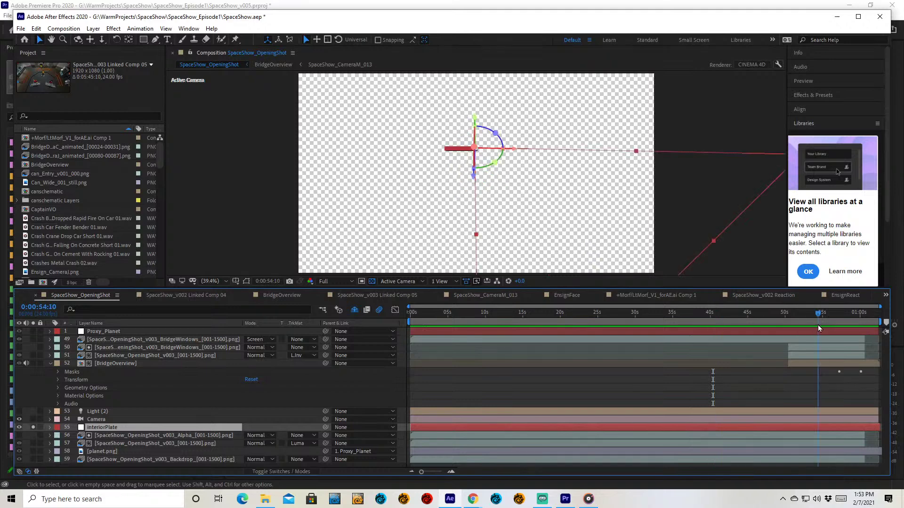
left_click(33, 428)
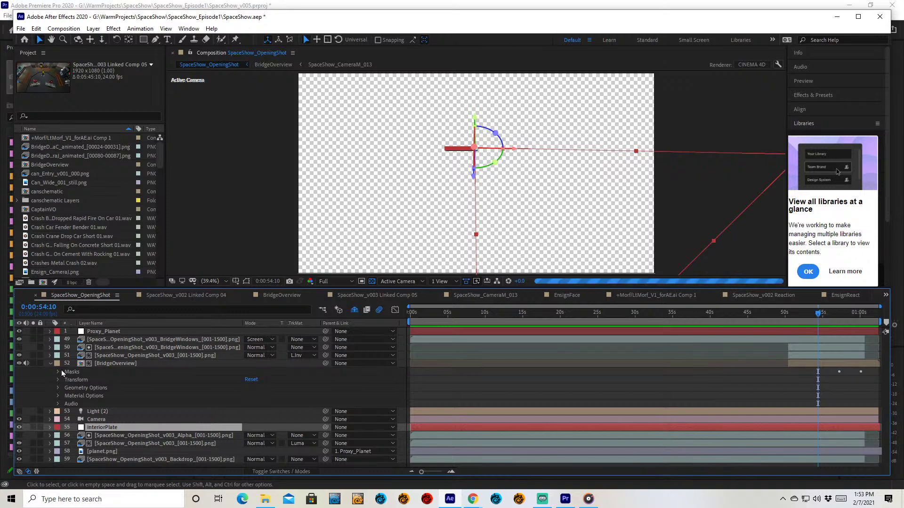
Step: Solo the BridgeOverview layer and view it at 0:00:58:15 and 0:01:00:21
left_click(32, 363)
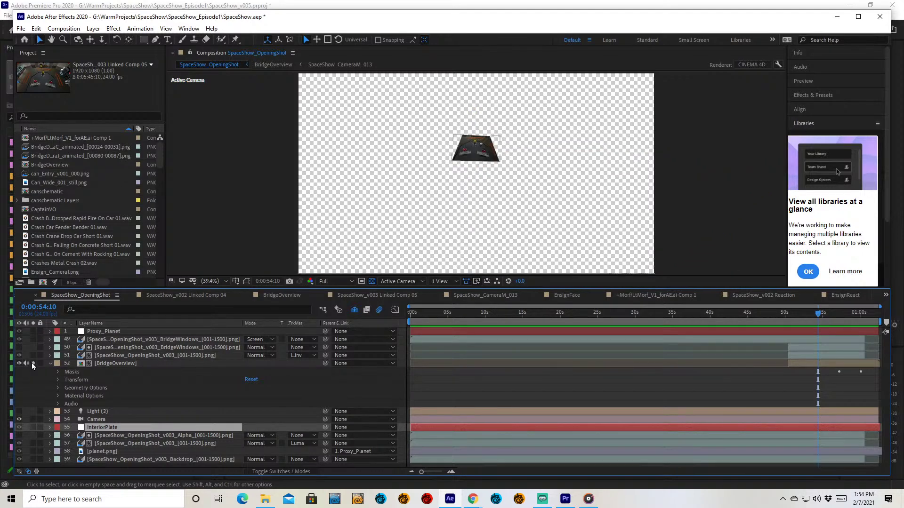
left_click(850, 313)
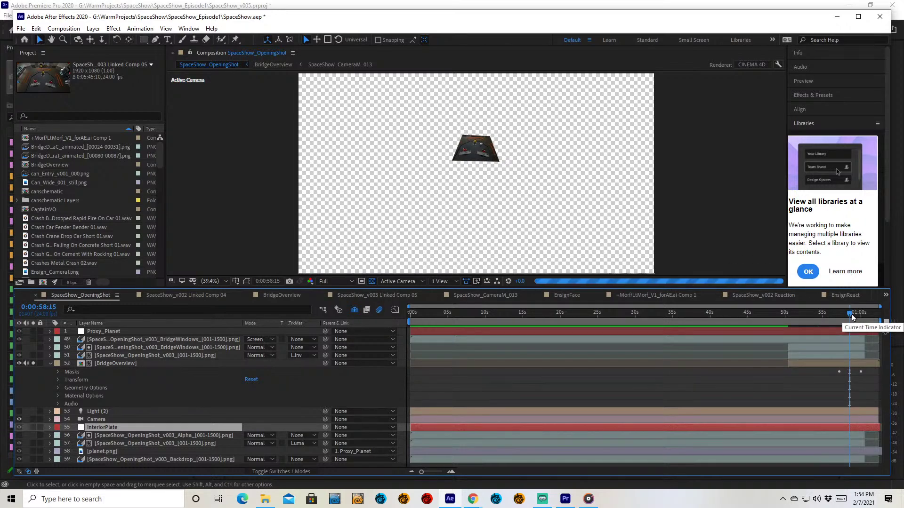
left_click(866, 313)
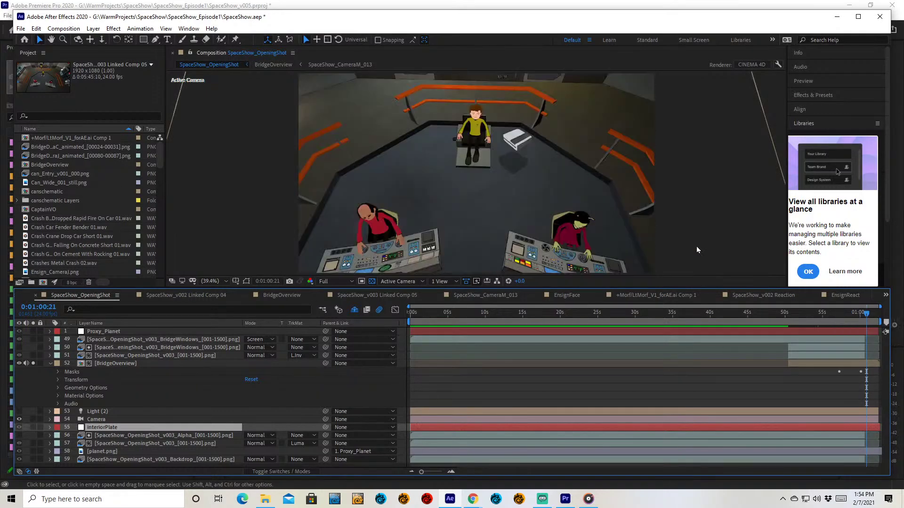
Step: Open the BridgeOverview composition, fit it up to 100% in the viewer, and examine the upper HoverCommSills layer's animation between 0:00:57:03 and 0:01:00:13
double_click(829, 366)
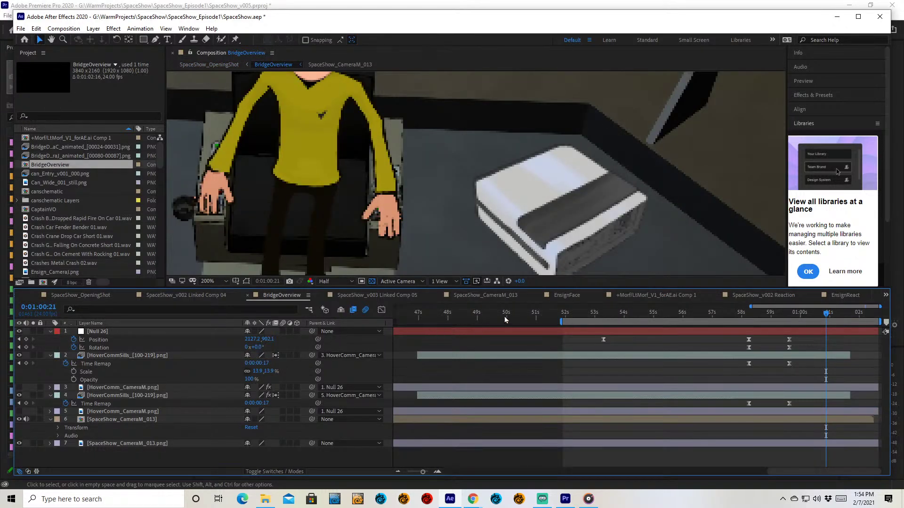
left_click(206, 281)
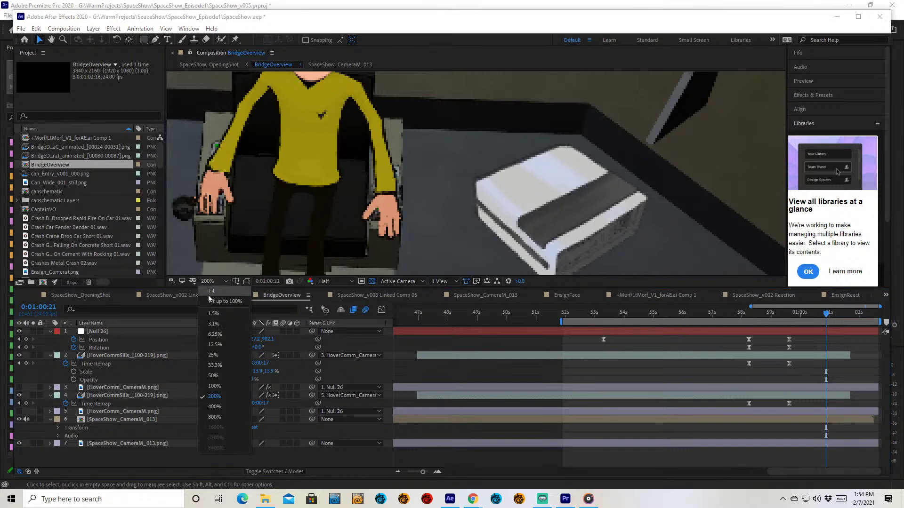
left_click(215, 301)
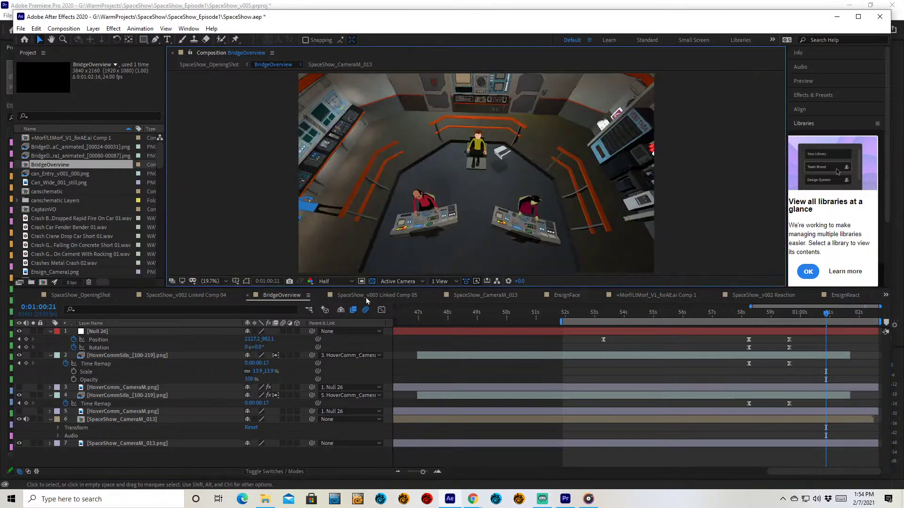
left_click(715, 312)
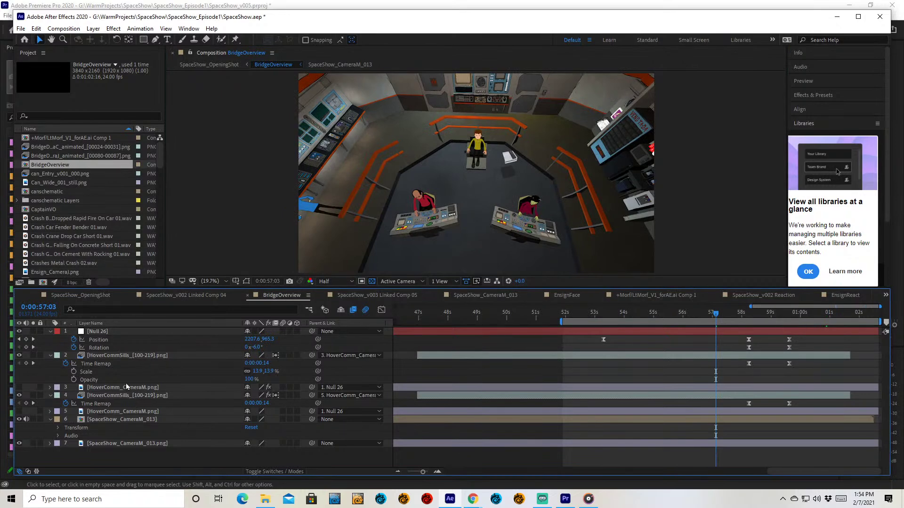
left_click(126, 357)
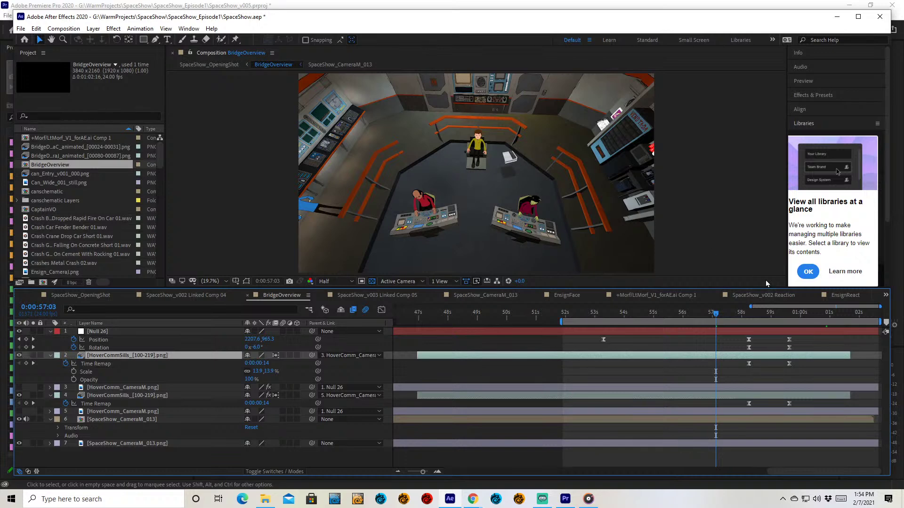
left_click(773, 312)
left_click(816, 315)
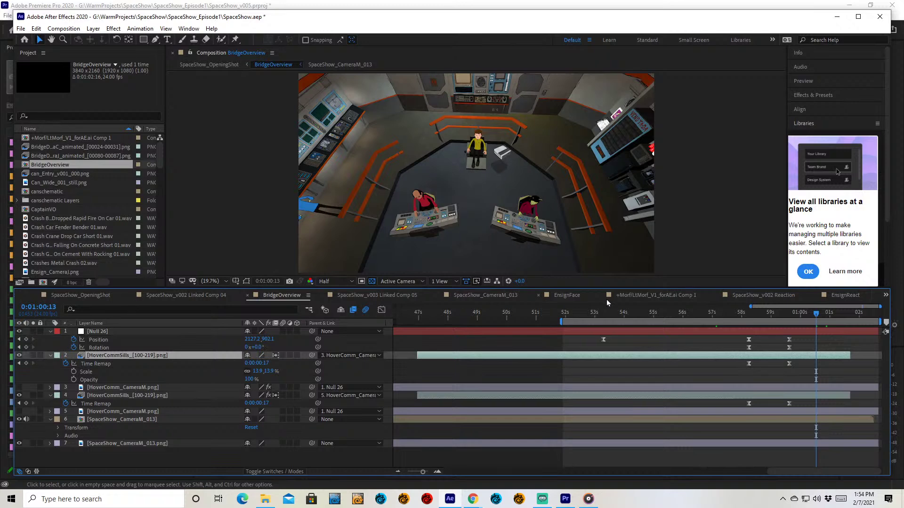
Step: Close the BridgeOverview timeline and look through the list of open compositions without switching to another one
left_click(247, 296)
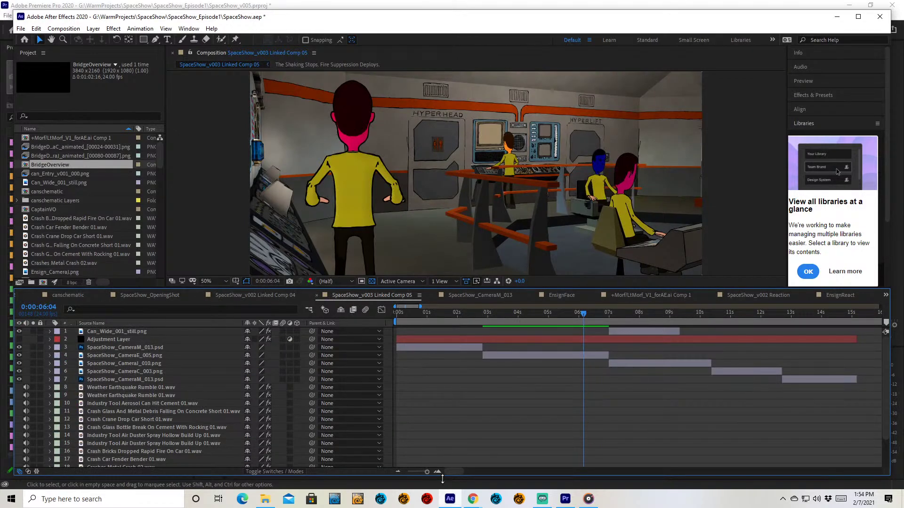
left_click_drag(453, 472, 405, 475)
left_click(886, 295)
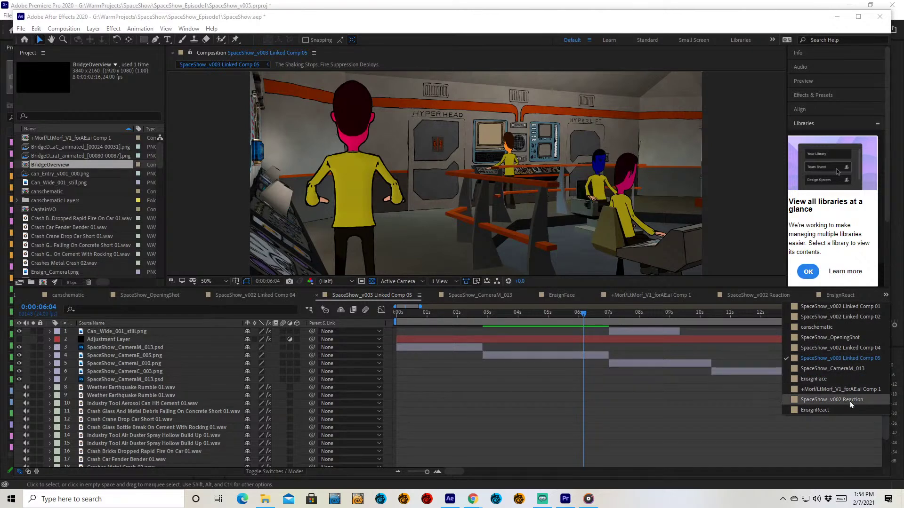
left_click(583, 431)
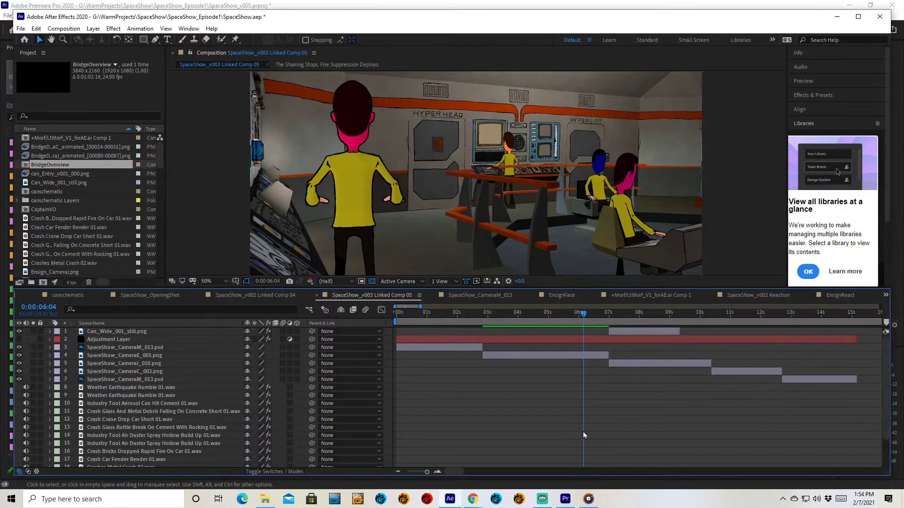
Step: Maximize the window, view the canschematic composition at 0:00:02:18, and view SpaceShow_v002 Linked Comp 02 at 0:00:01:08
left_click(69, 295)
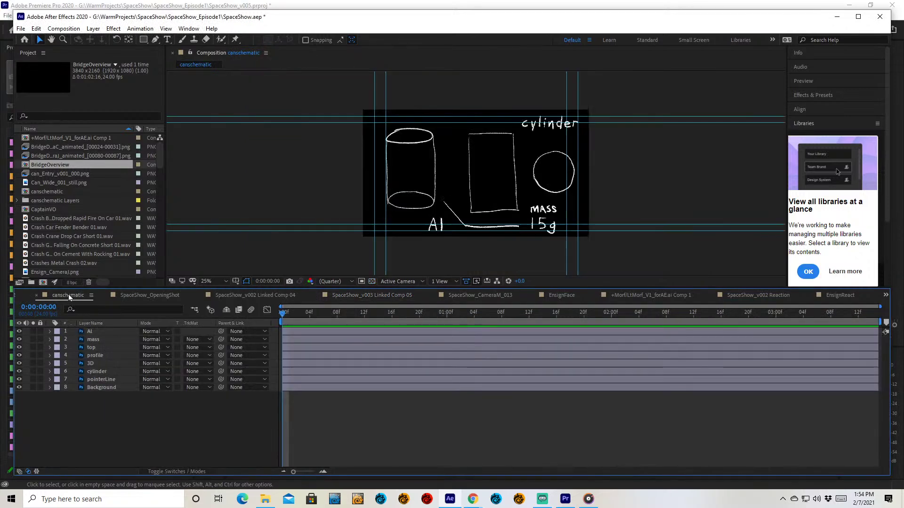
double_click(333, 18)
key("space")
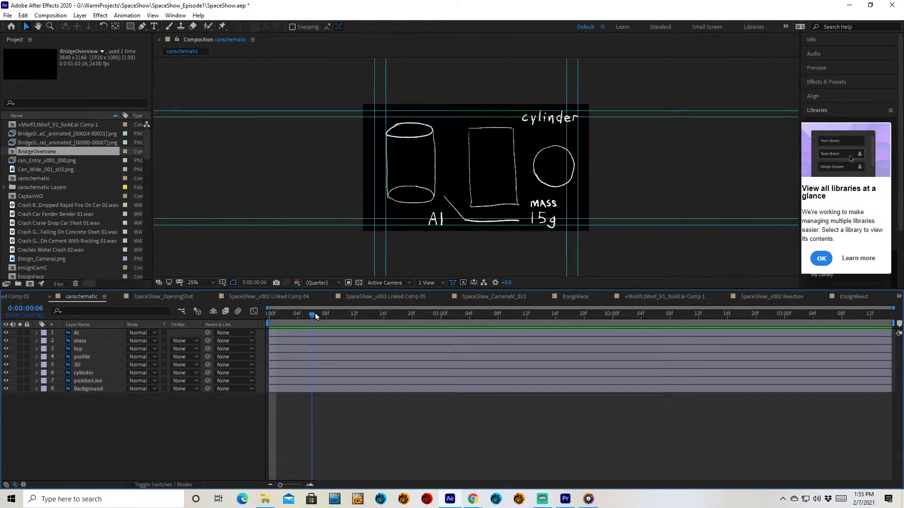
left_click_drag(664, 313, 741, 314)
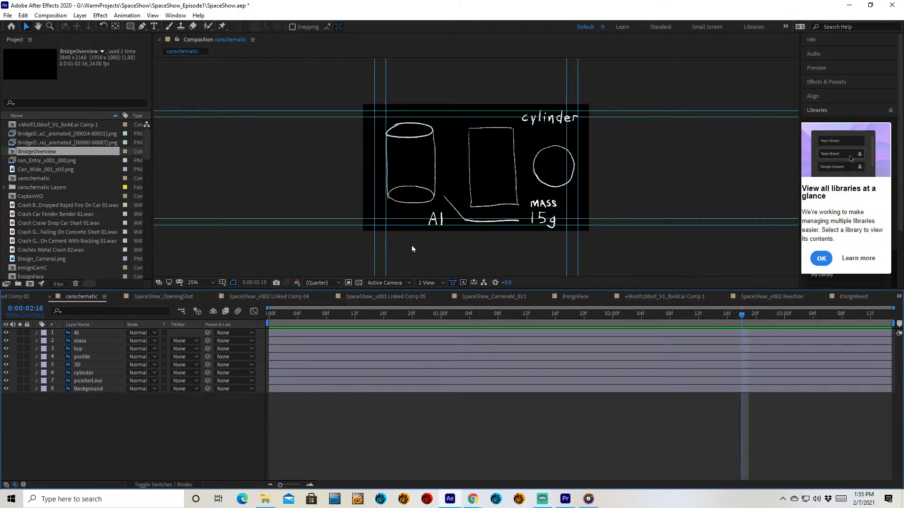
left_click(33, 299)
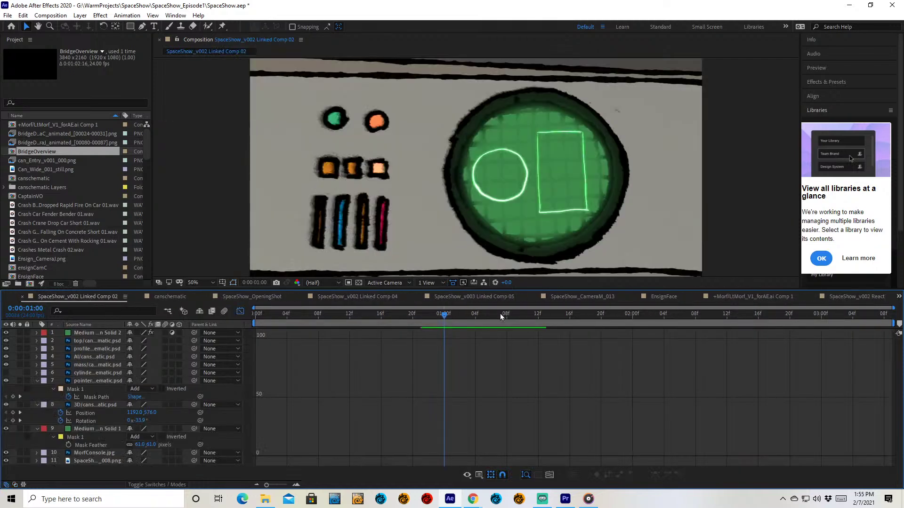
left_click(503, 315)
Step: Search the project items for "bridg" and "intro", and clear the search
left_click(100, 103)
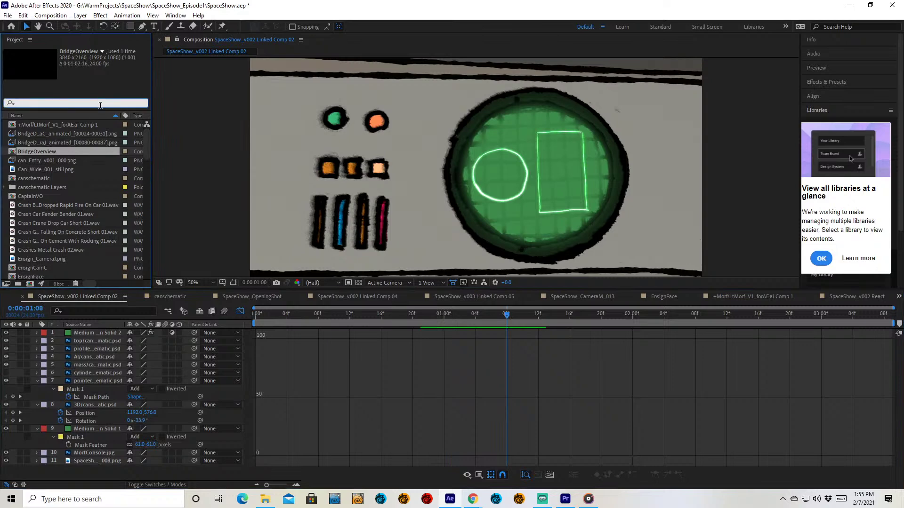
type("bridg")
key("BackSpace")
key("BackSpace")
key("BackSpace")
key("BackSpace")
key("BackSpace")
type("intro")
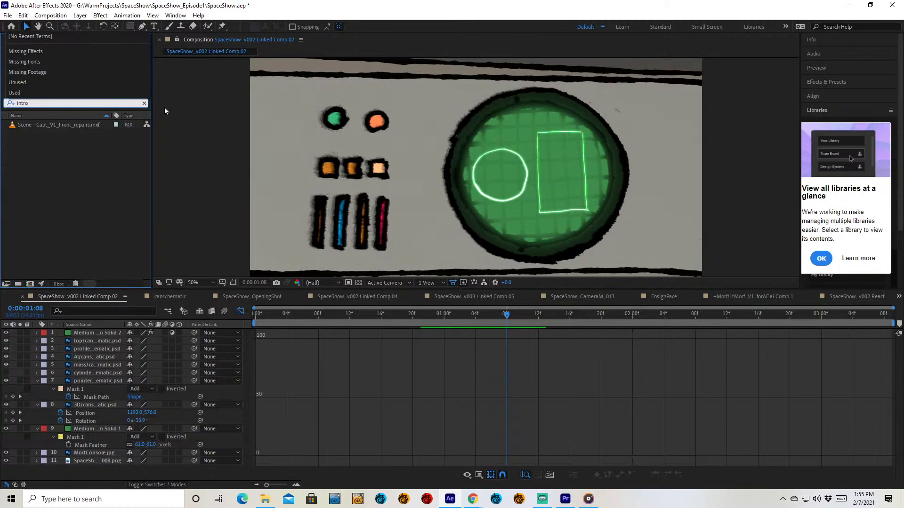
key("BackSpace")
key("BackSpace")
key("BackSpace")
key("BackSpace")
key("BackSpace")
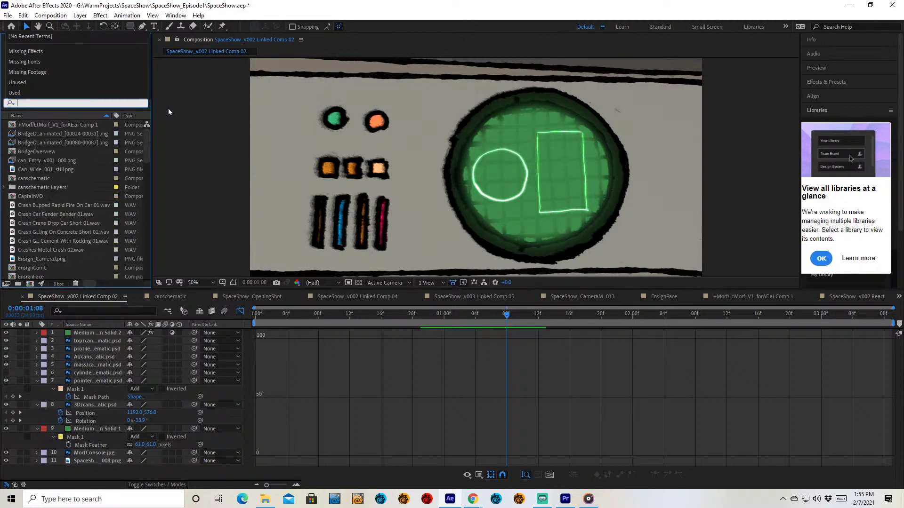
Step: Look through the project items and open the SpaceShow_CameraC_003 composition
left_click(95, 178)
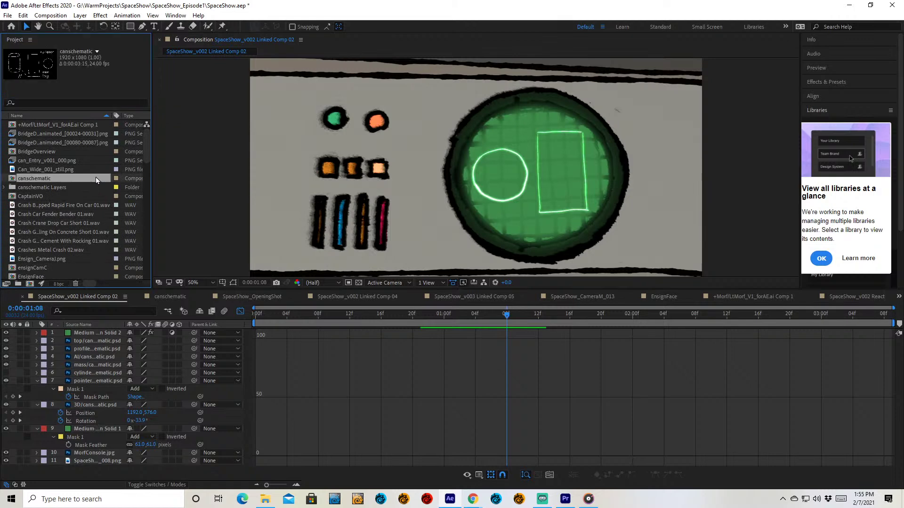
scroll(93, 250, "down", 6)
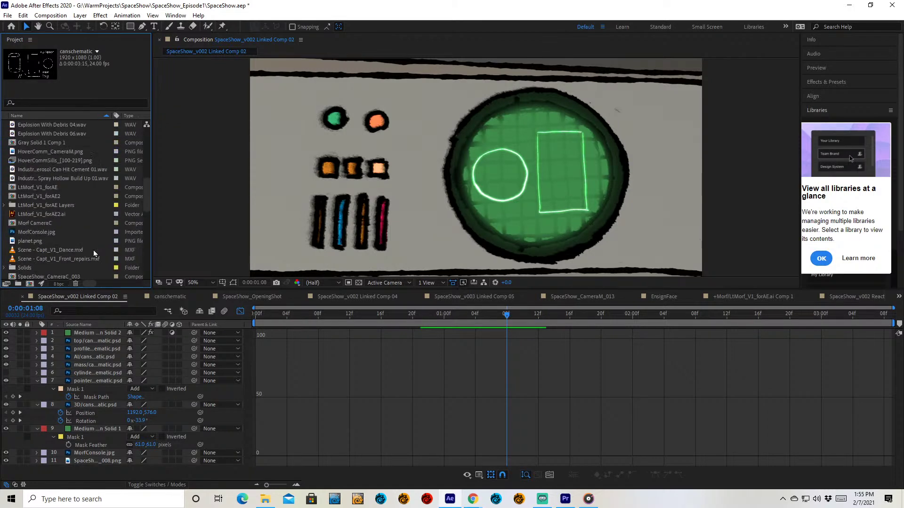
scroll(102, 241, "down", 4)
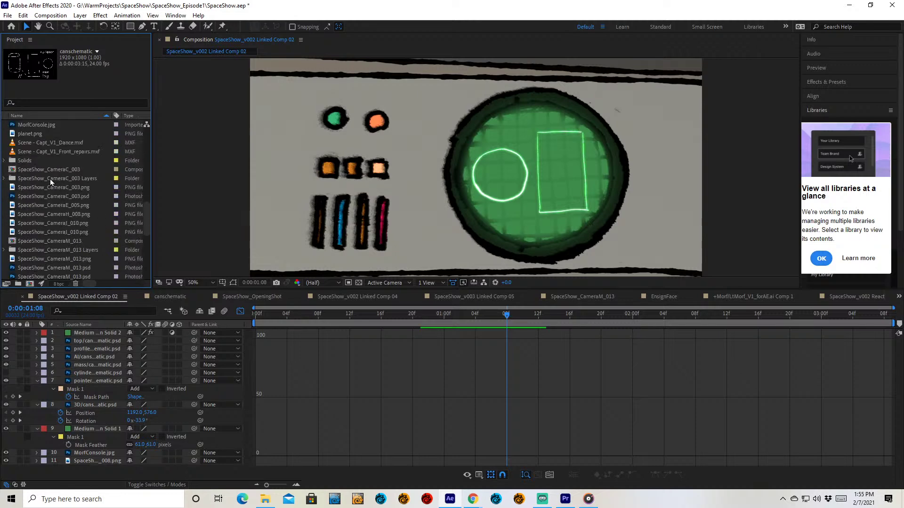
left_click(50, 178)
left_click(66, 205)
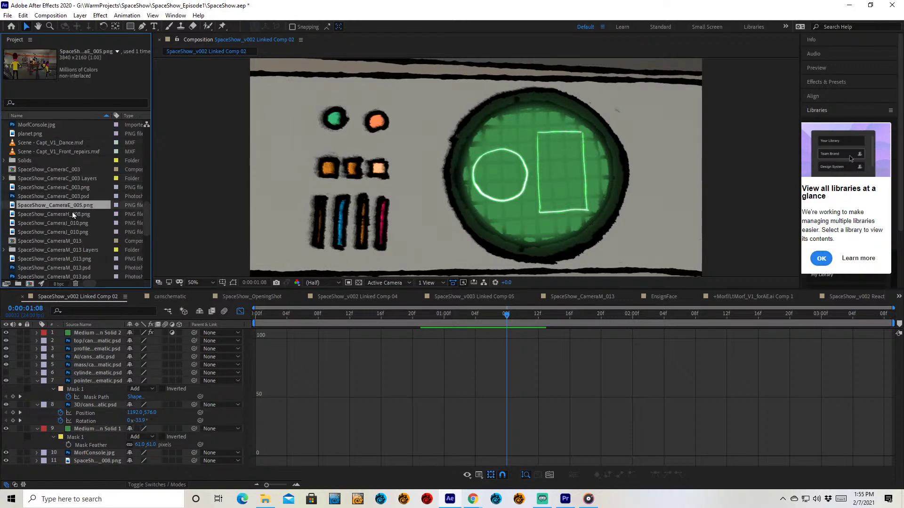
left_click(84, 179)
left_click(75, 168)
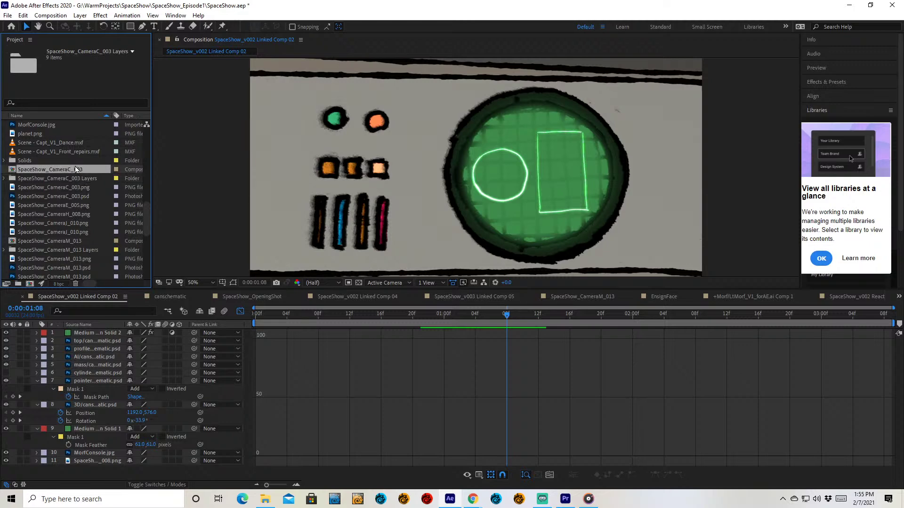
double_click(74, 168)
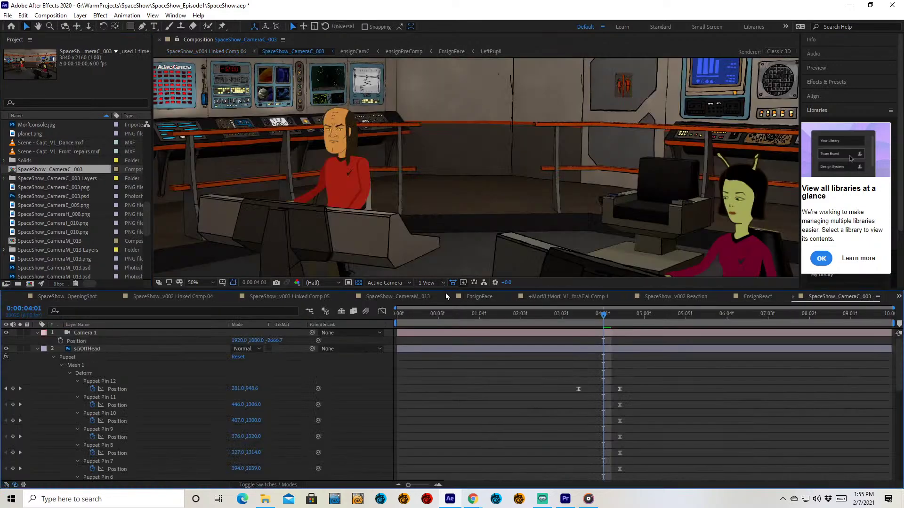
Step: Enlarge the timeline area, select the sciOffHead layer, view 0:00:05:05, and fit the whole composition in the viewer
left_click_drag(443, 291, 438, 241)
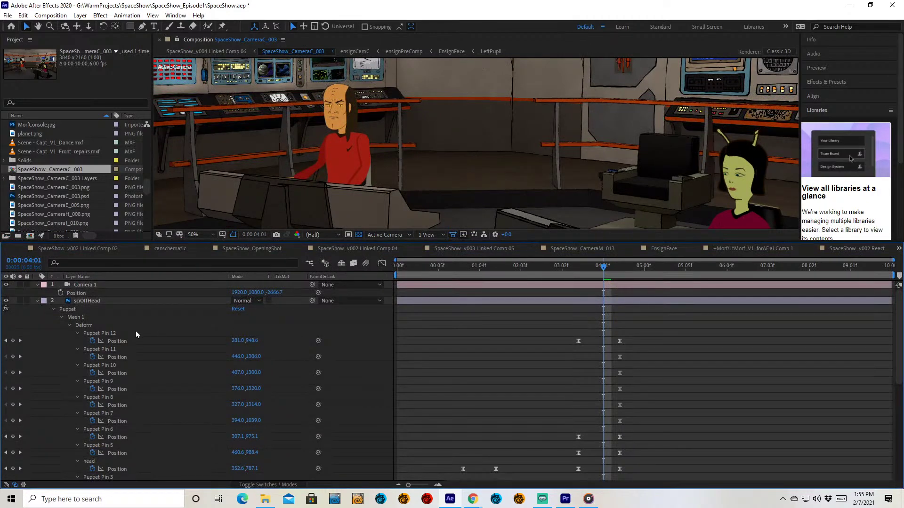
left_click(117, 302)
left_click_drag(630, 270, 686, 268)
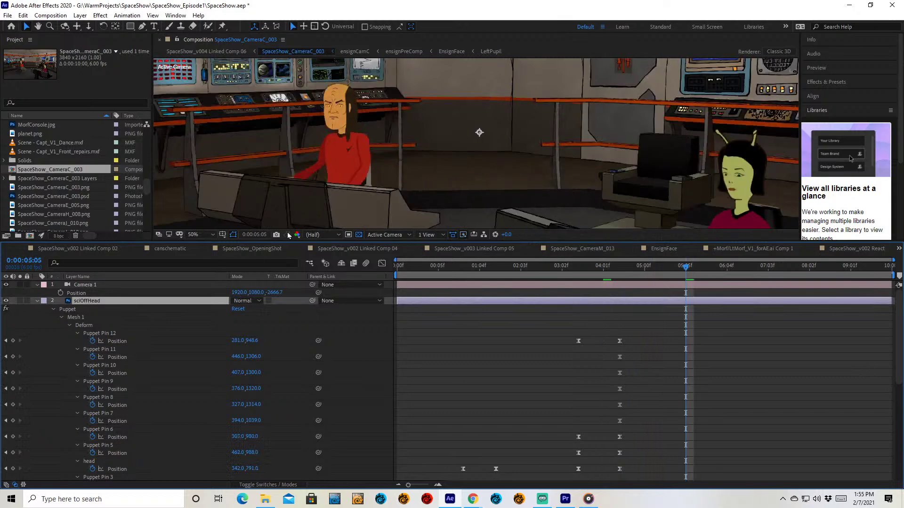
left_click(200, 235)
left_click(208, 246)
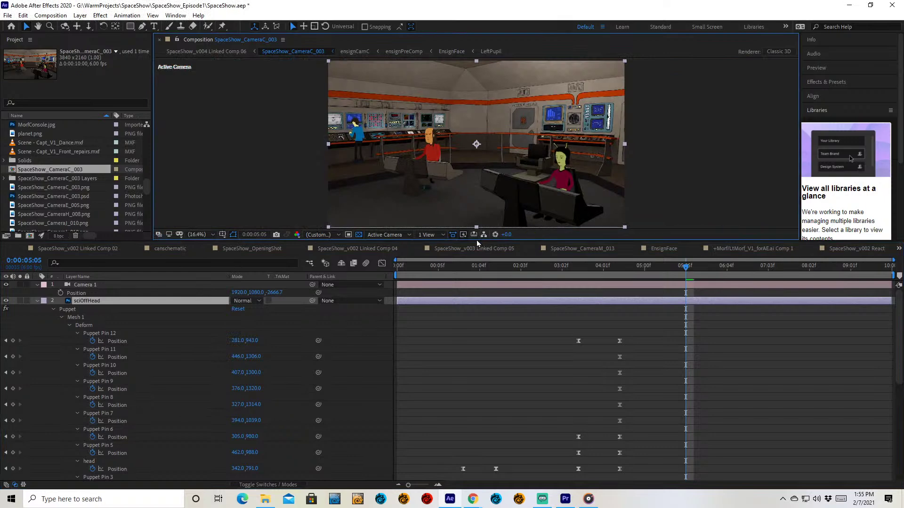
Step: Enlarge the viewer and examine the bridge crew's animation at 0:00:04:00, 0:00:02:02 and 0:00:02:01
left_click_drag(473, 242, 470, 386)
left_click(593, 410)
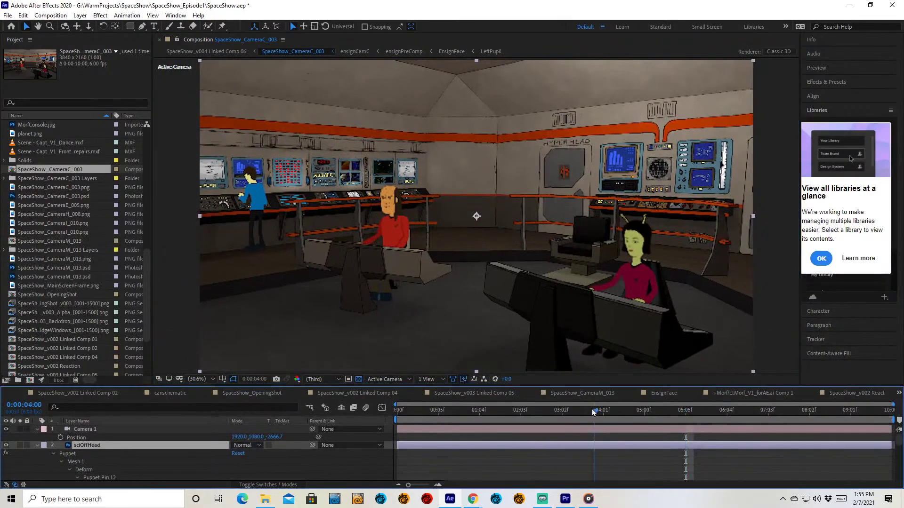
left_click(512, 411)
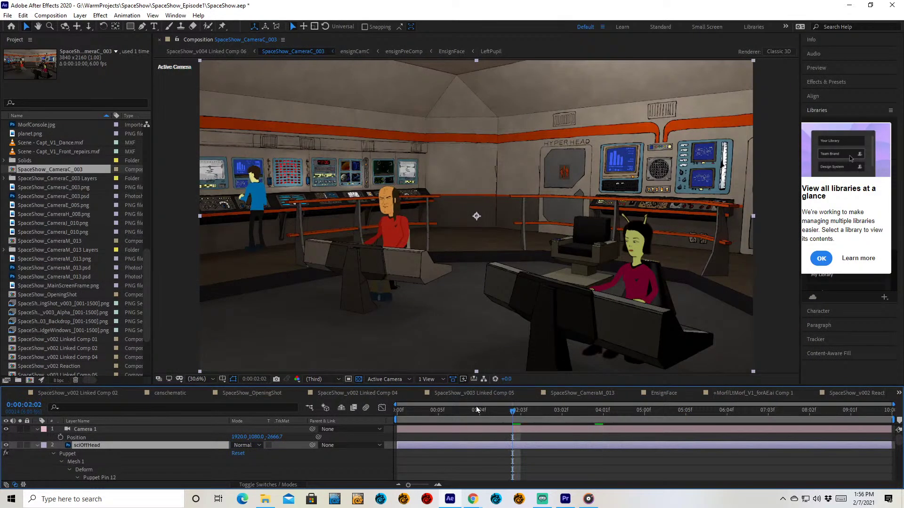
left_click(505, 412)
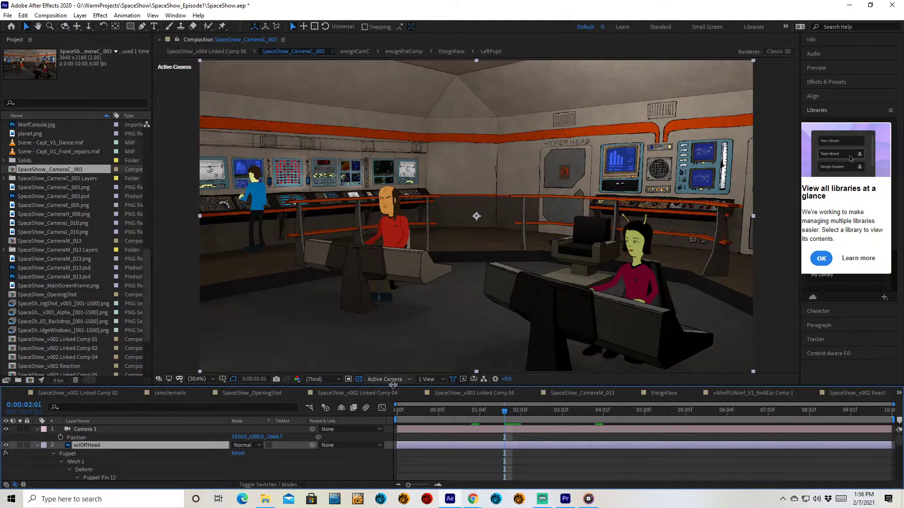
Step: Enlarge the timeline area, collapse the sciOffHead and ensignCamC layer properties, and select the Morf layer
left_click_drag(392, 385, 405, 270)
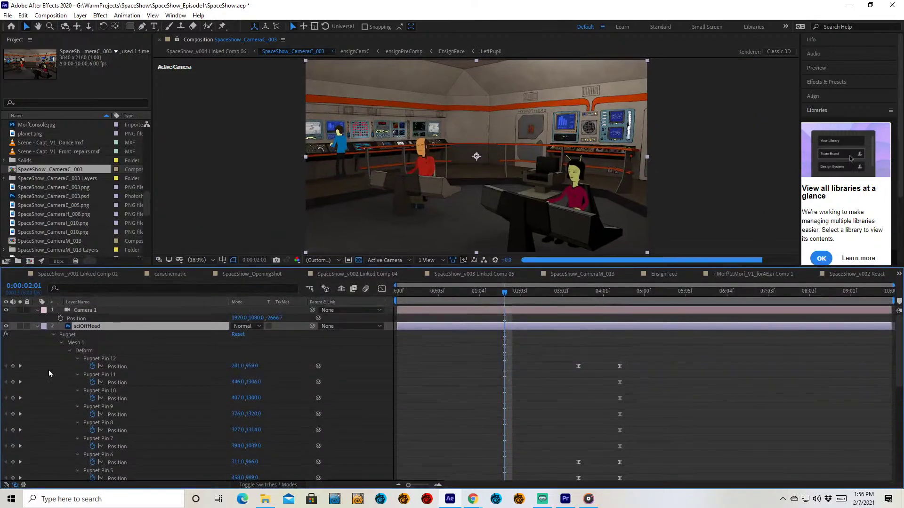
left_click(37, 327)
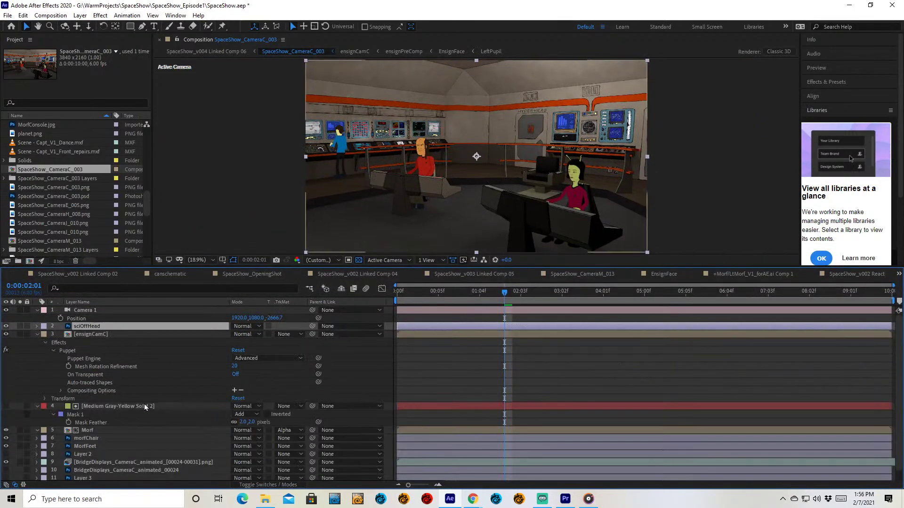
left_click(38, 334)
left_click(104, 368)
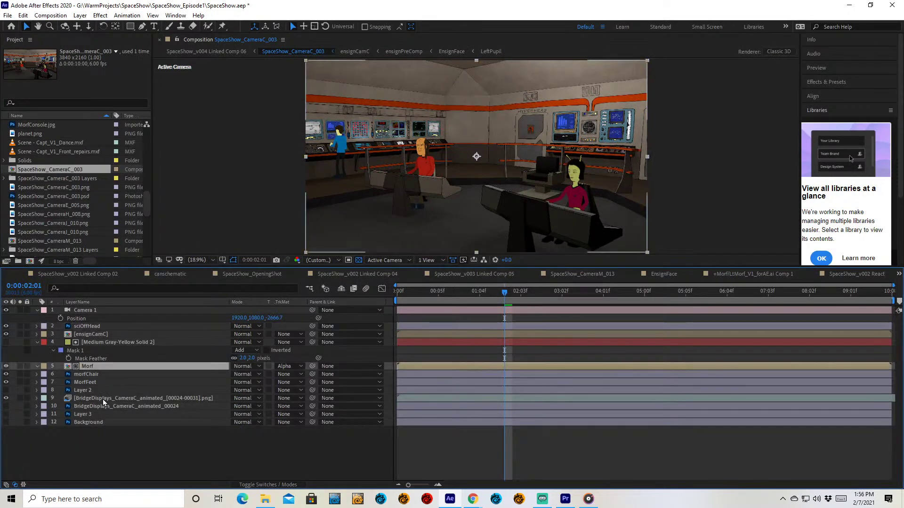
left_click(104, 399)
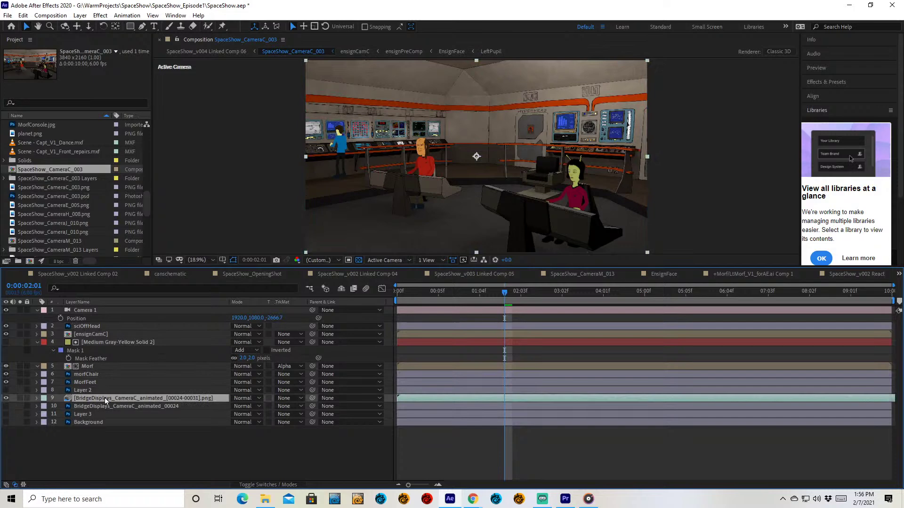
double_click(80, 398)
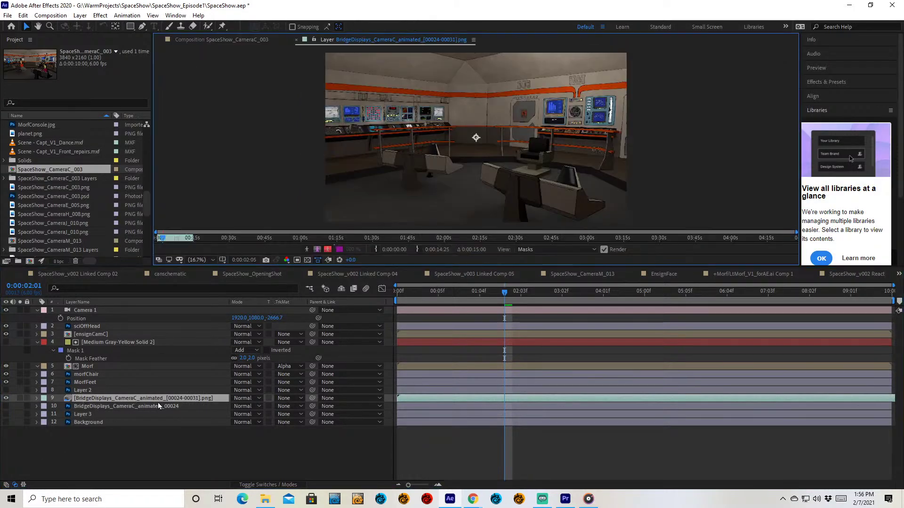
left_click_drag(298, 236, 599, 238)
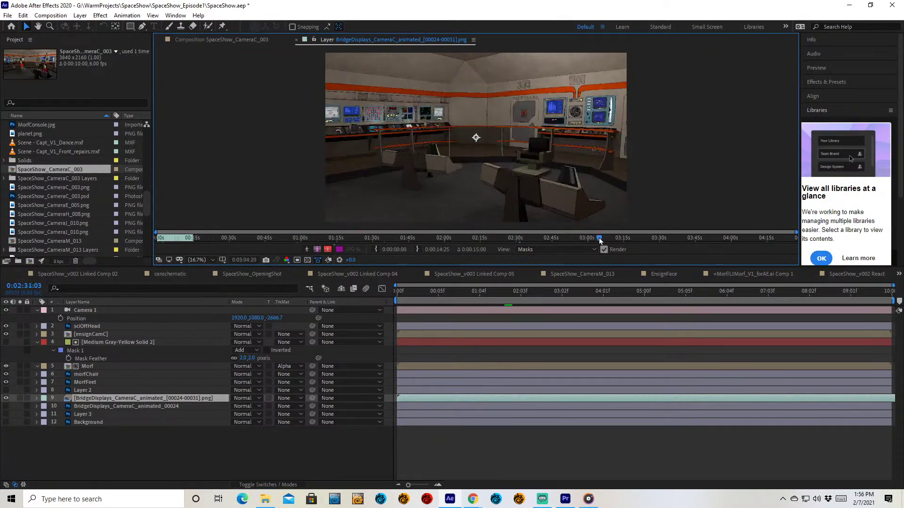
left_click_drag(506, 232, 243, 247)
left_click_drag(187, 250, 388, 254)
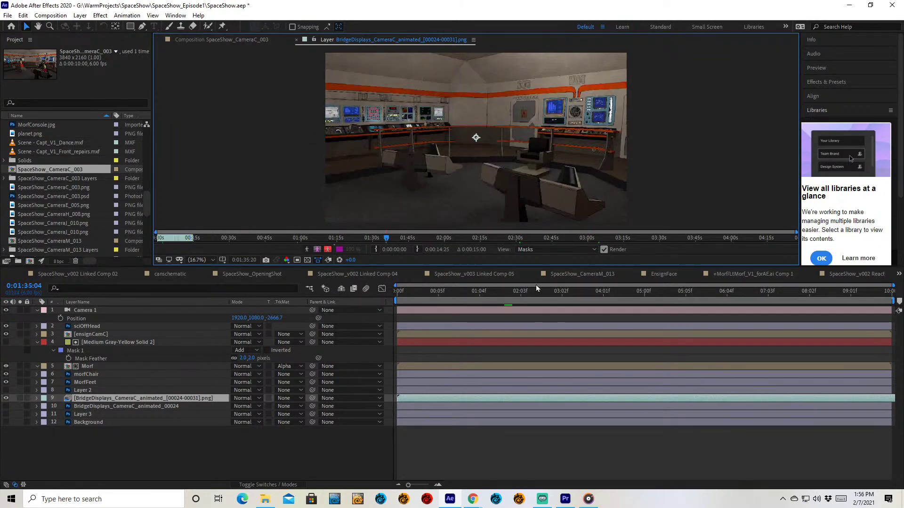
Step: Switch to SpaceShow_v003 Linked Comp 05 and view it at 0:00:00:23 and 0:00:11:16
left_click(477, 275)
left_click_drag(498, 299, 413, 304)
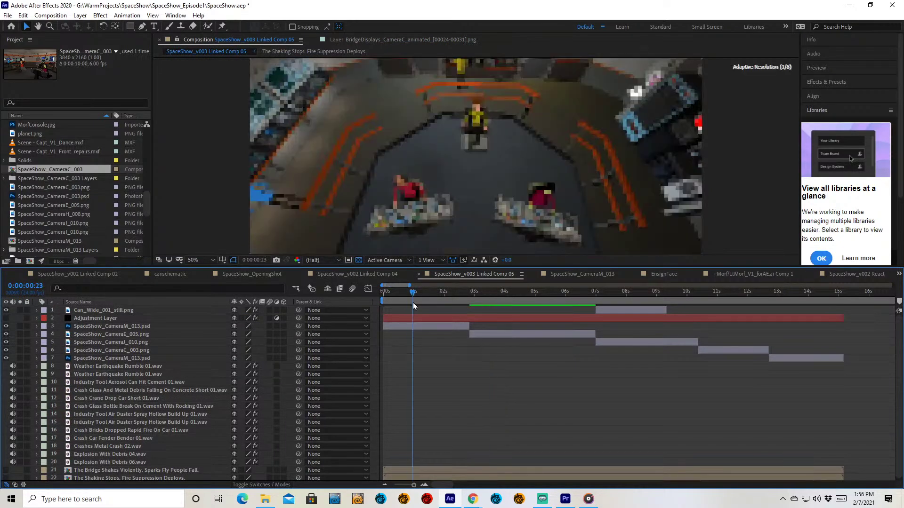
left_click(686, 296)
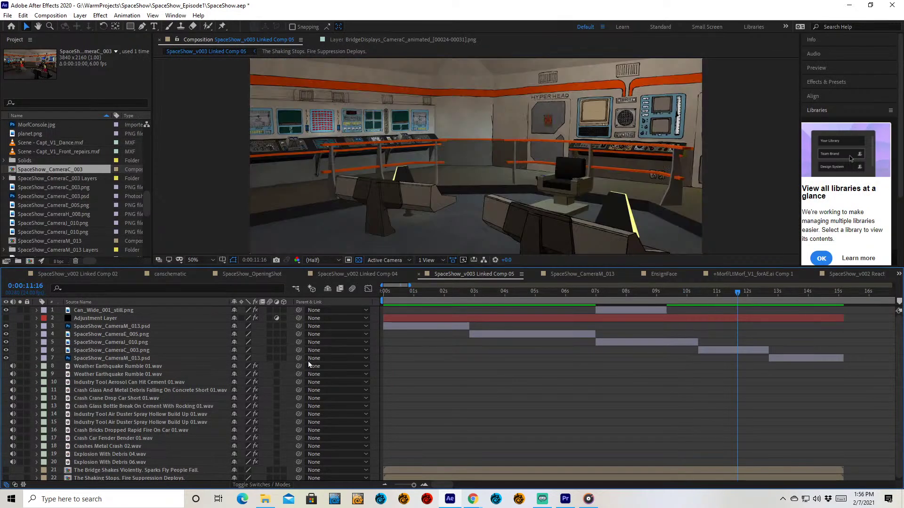
Step: Open SpaceShow_v004 Linked Comp 06 from the project items and view it at 0:00:01:16 and 0:00:02:12
scroll(118, 198, "down", 8)
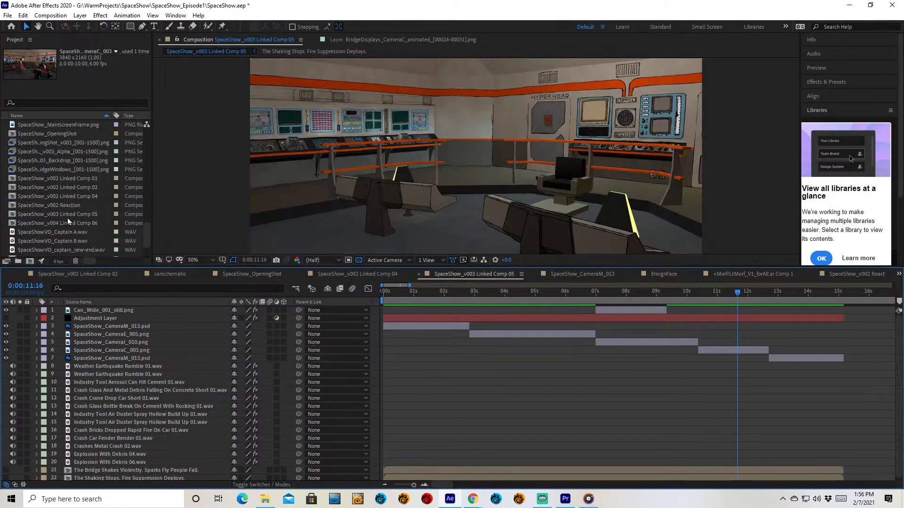
double_click(72, 223)
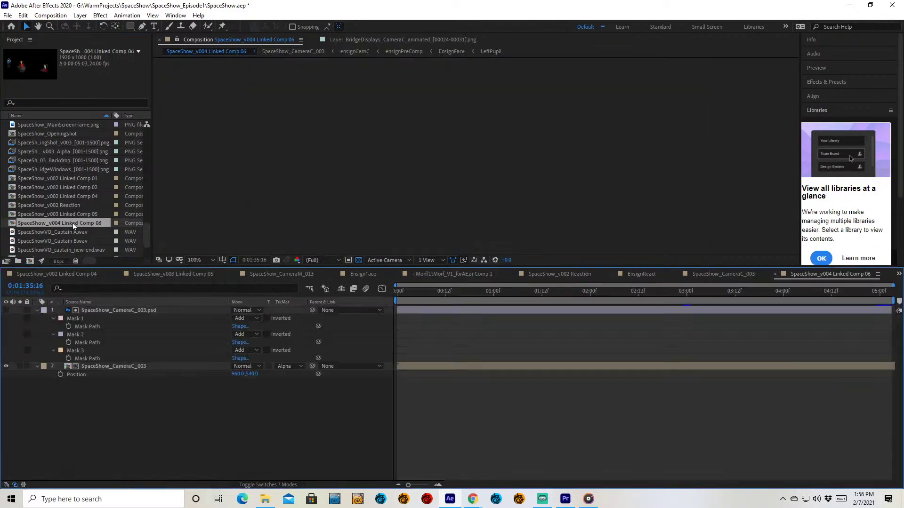
left_click_drag(467, 292, 558, 292)
scroll(94, 198, "down", 3)
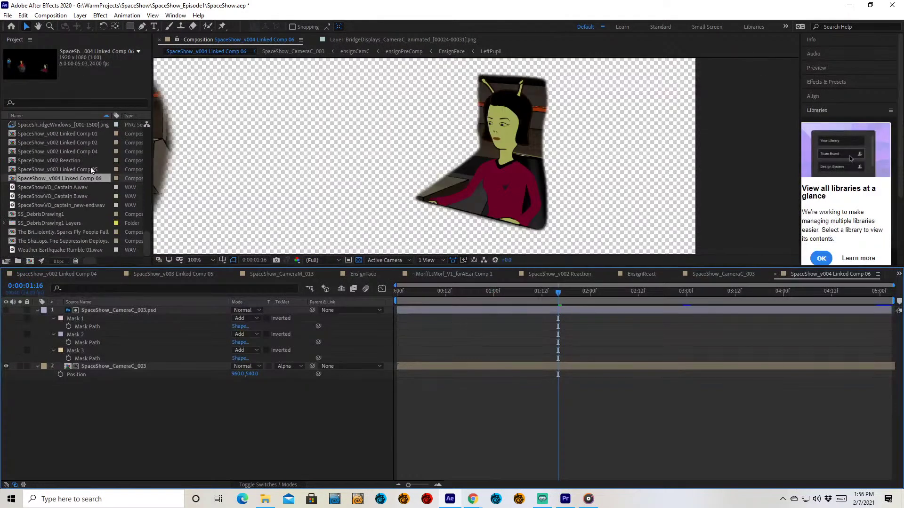
left_click_drag(559, 290, 638, 291)
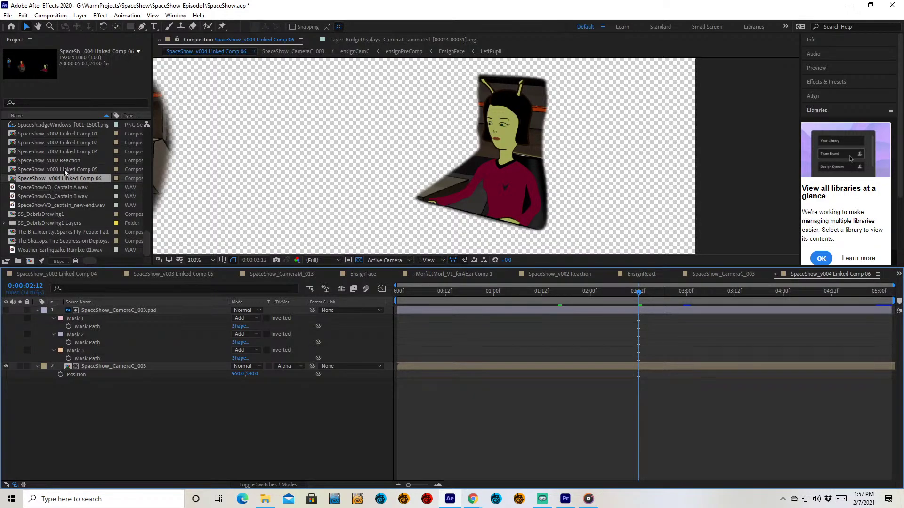
Step: Open the SS_DebrisDrawing1 composition, temporarily enlarge the viewer to examine the wreckage drawings, and expand the timeline area again
scroll(64, 168, "up", 5)
scroll(83, 230, "down", 5)
double_click(66, 214)
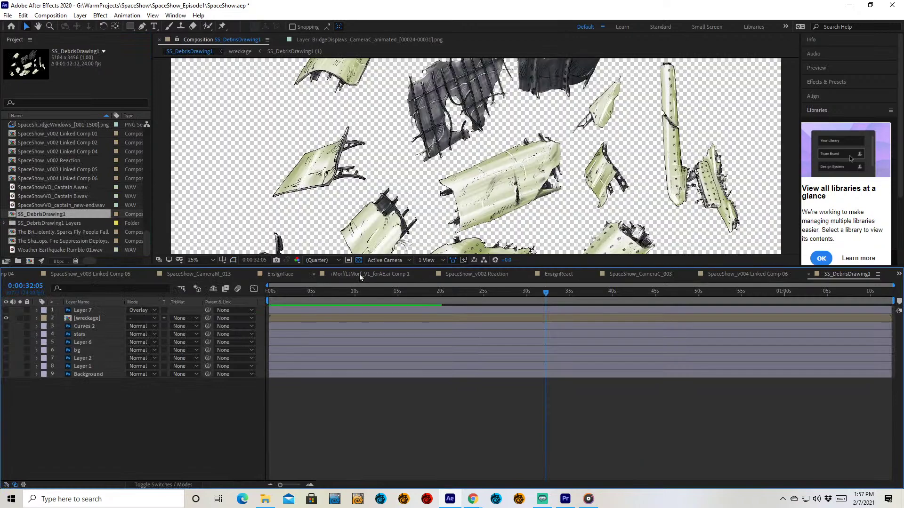
left_click_drag(563, 267, 564, 411)
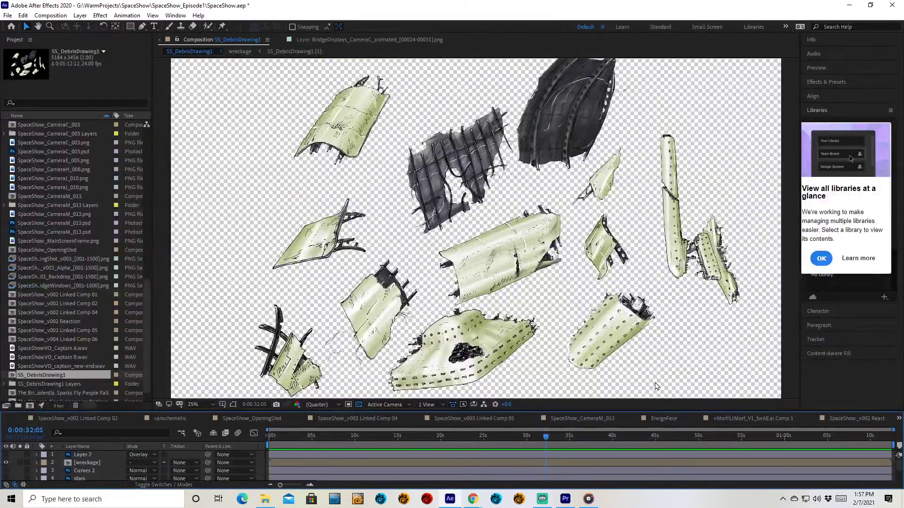
left_click_drag(522, 411, 523, 276)
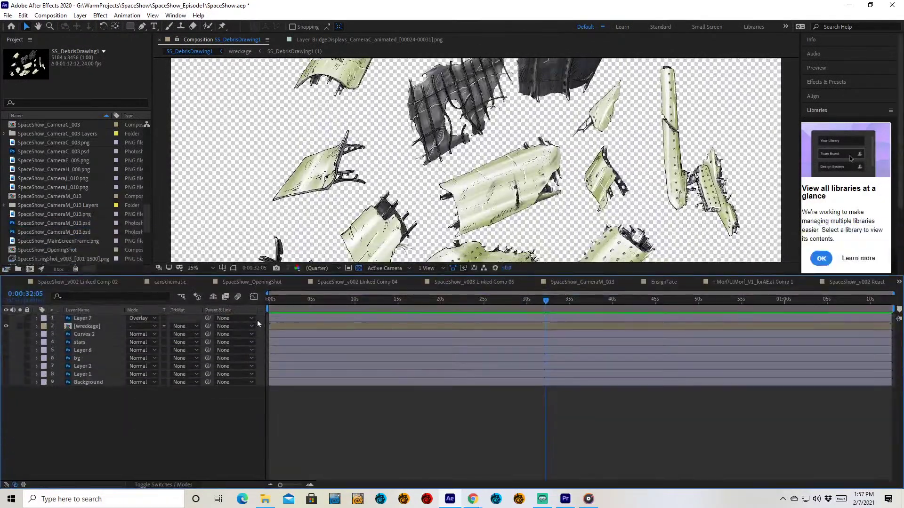
Step: Open the Scene - Capt_V1_Dance.mxf footage from the project items and centre its picture in the viewer
scroll(60, 167, "up", 3)
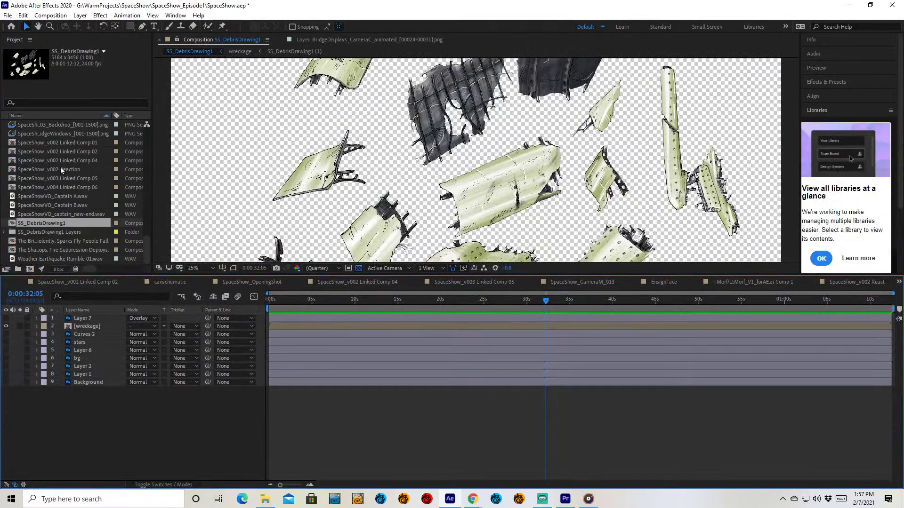
scroll(78, 232, "up", 5)
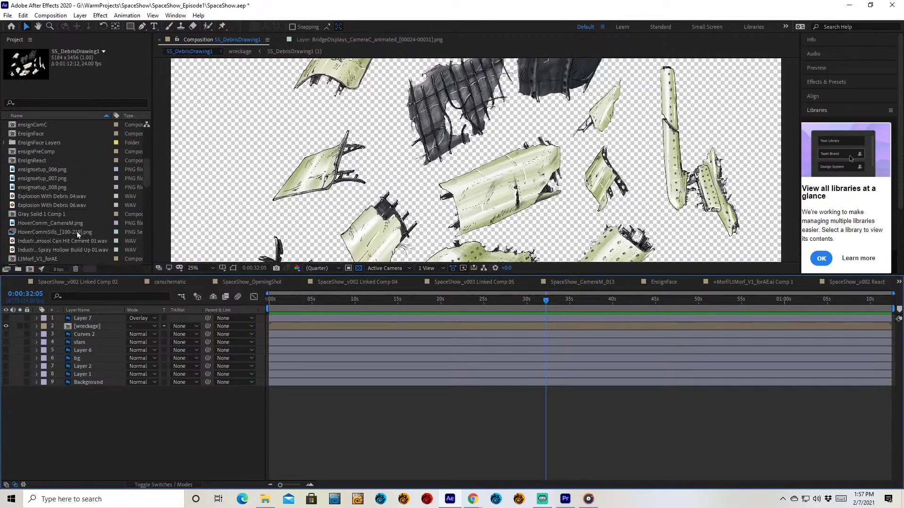
scroll(77, 232, "down", 2)
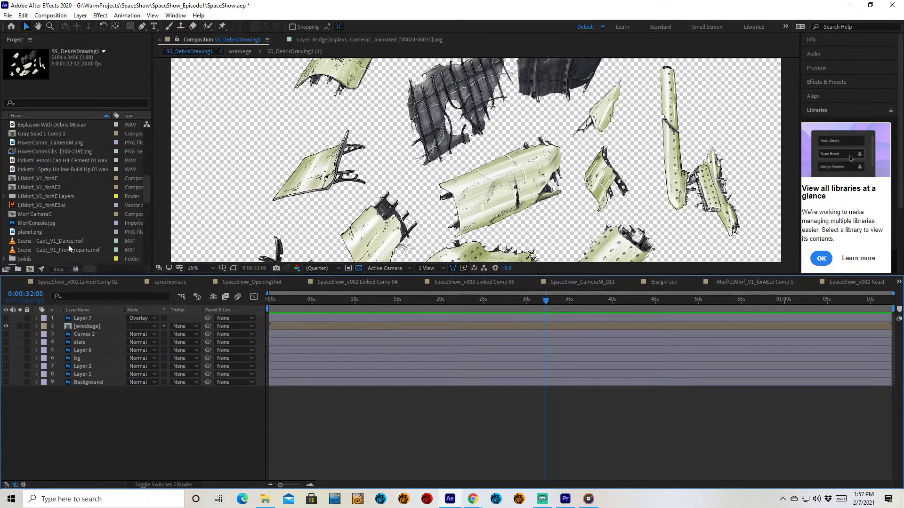
left_click(68, 244)
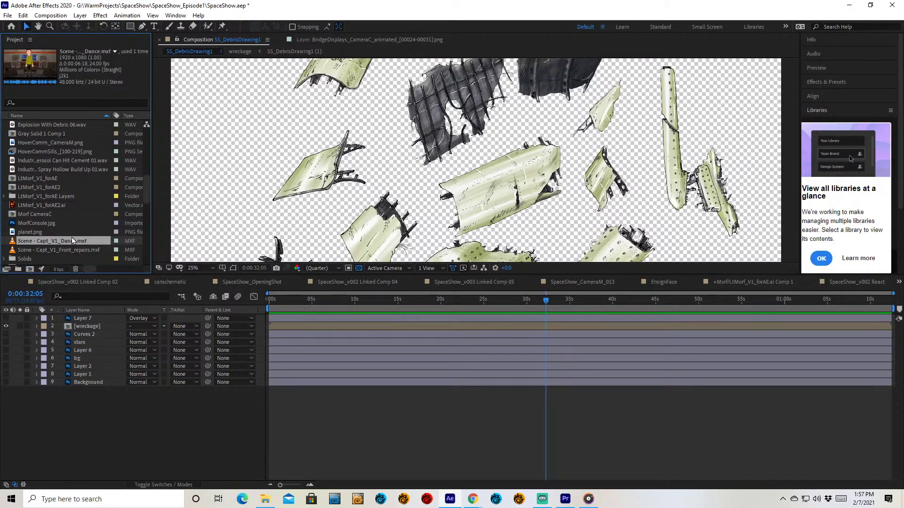
double_click(72, 240)
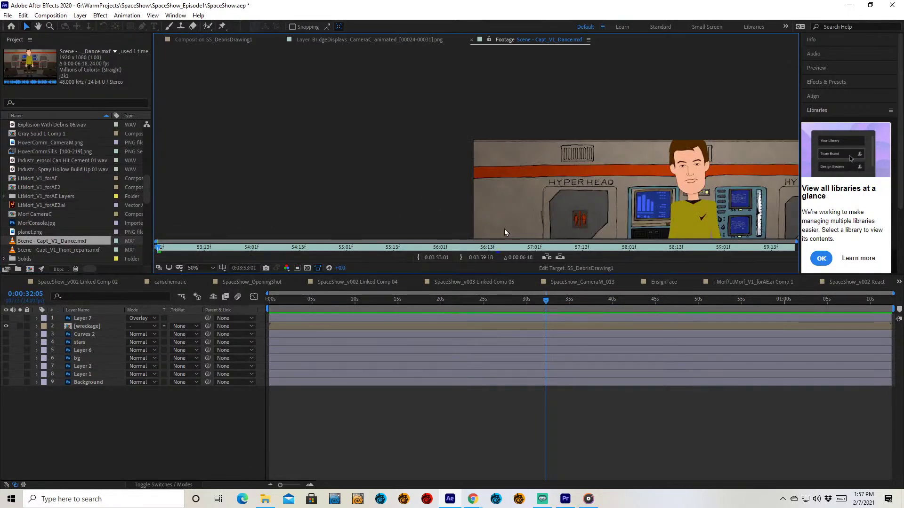
left_click_drag(448, 186, 212, 97)
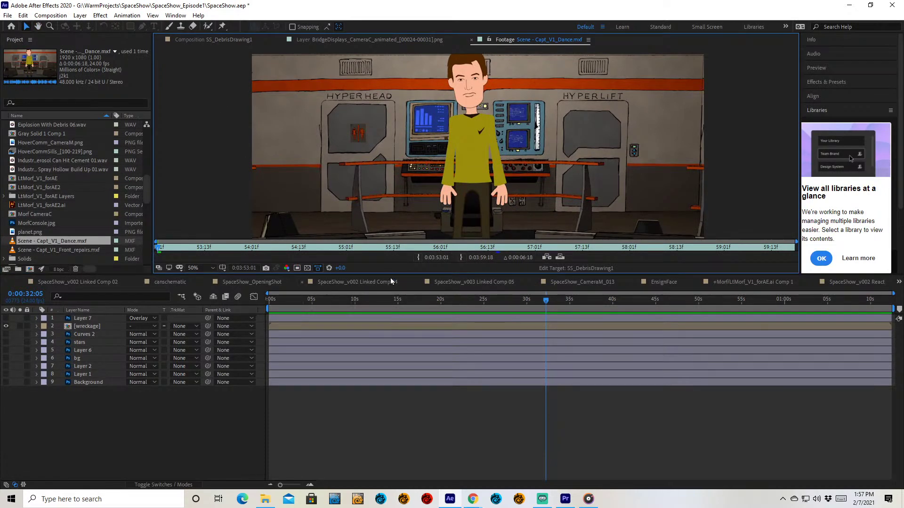
Step: Enlarge the viewer area, reopen the Scene - Capt_V1_Dance.mxf footage and scrub it to 0:03:54:13
left_click_drag(390, 276, 500, 369)
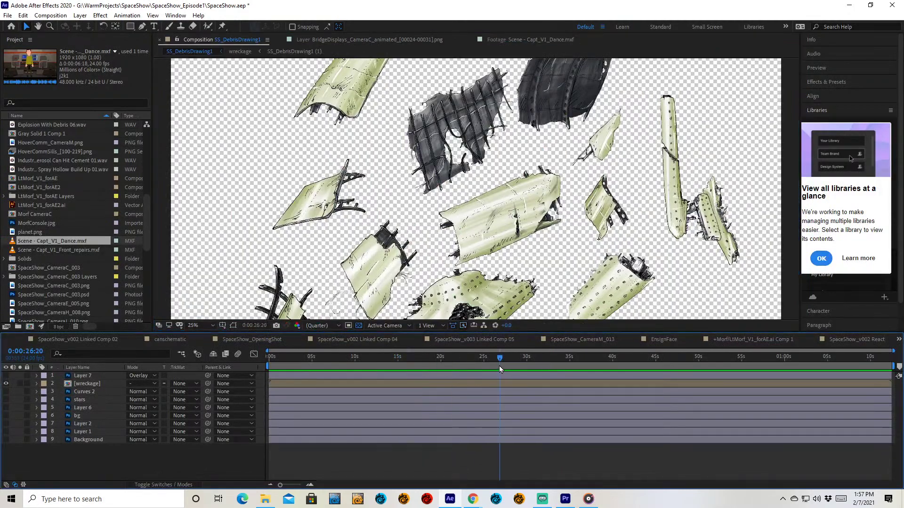
double_click(50, 242)
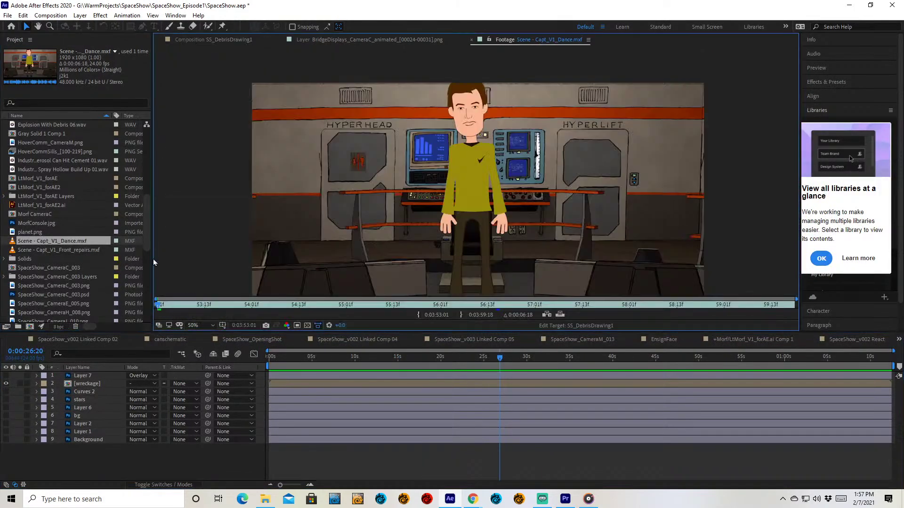
left_click_drag(163, 306, 214, 356)
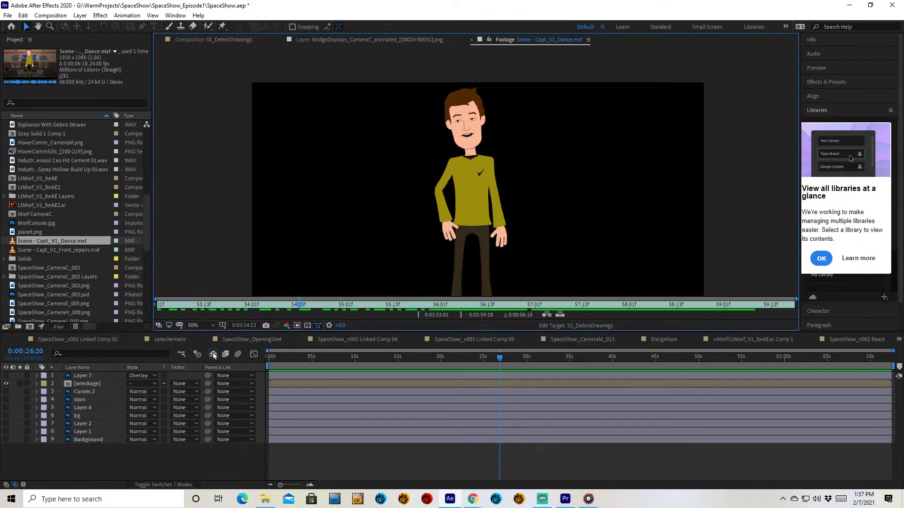
left_click(55, 250)
scroll(63, 238, "down", 1)
scroll(63, 236, "up", 4)
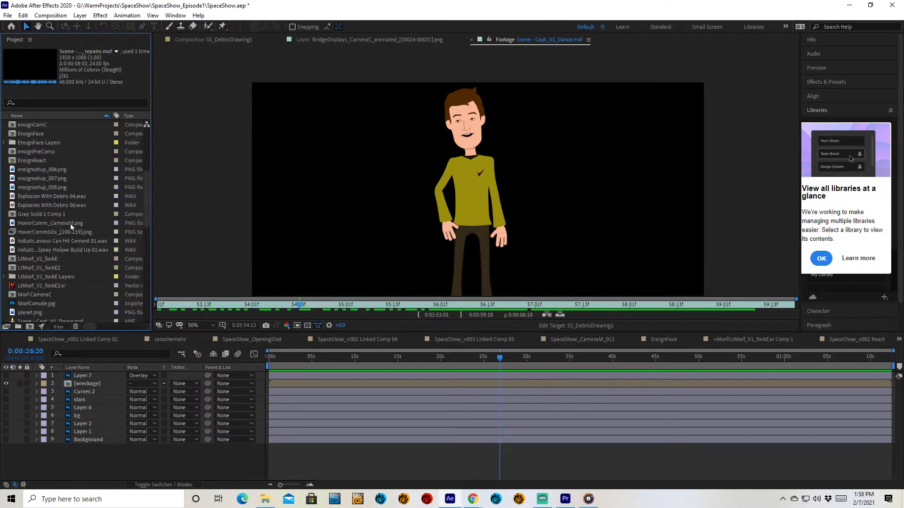
left_click(69, 224)
scroll(67, 205, "up", 5)
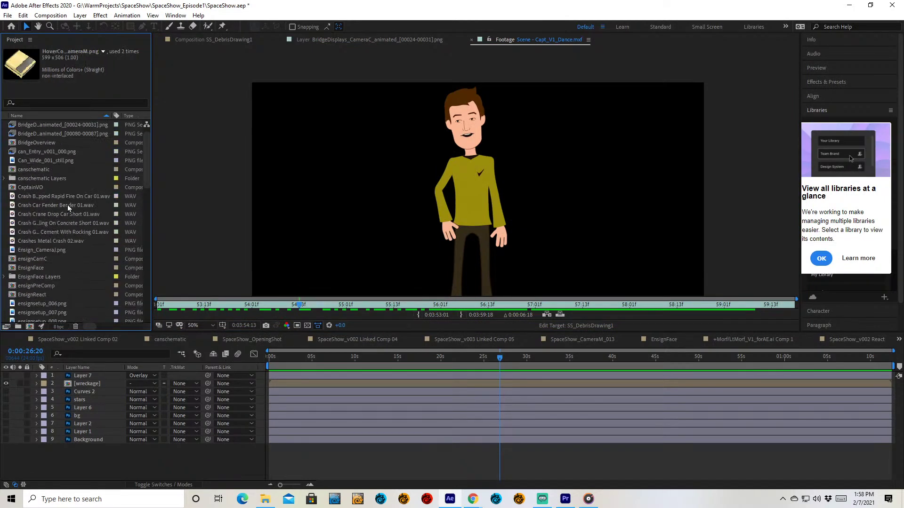
scroll(67, 205, "up", 1)
left_click(69, 215)
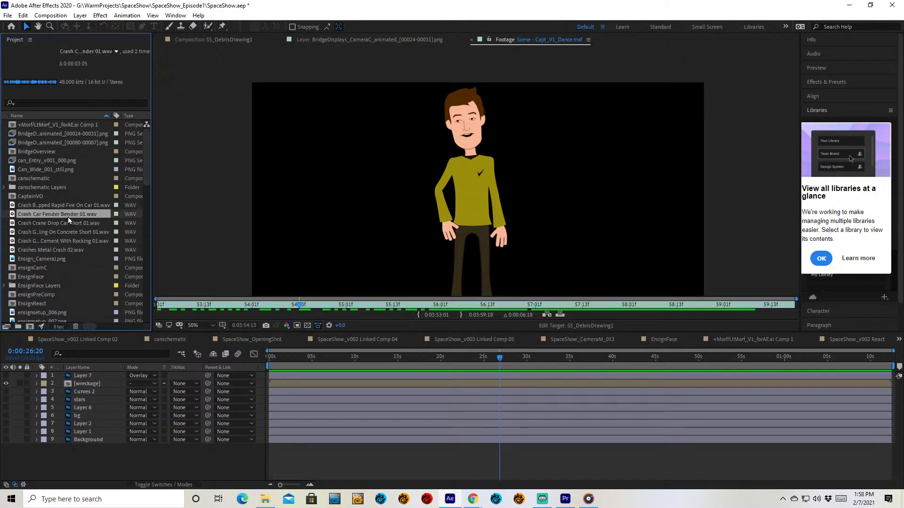
left_click(68, 224)
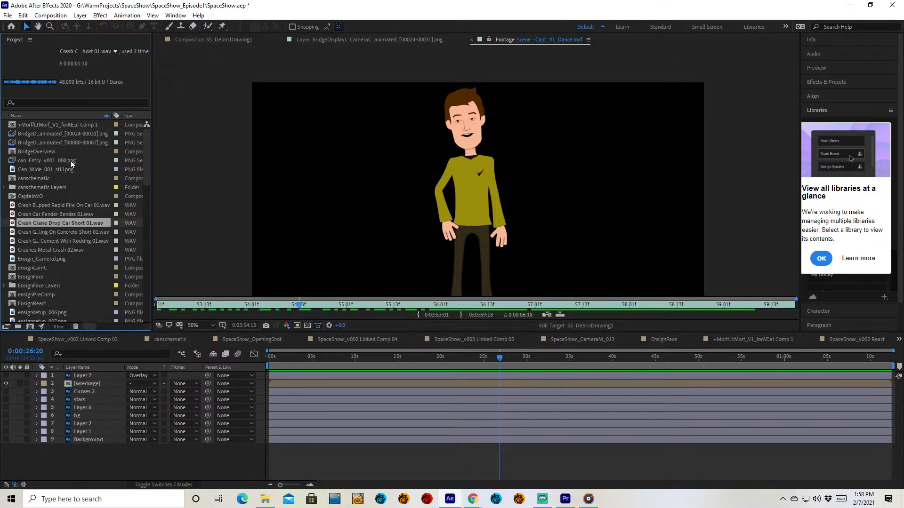
left_click(78, 142)
left_click(87, 127)
left_click(88, 133)
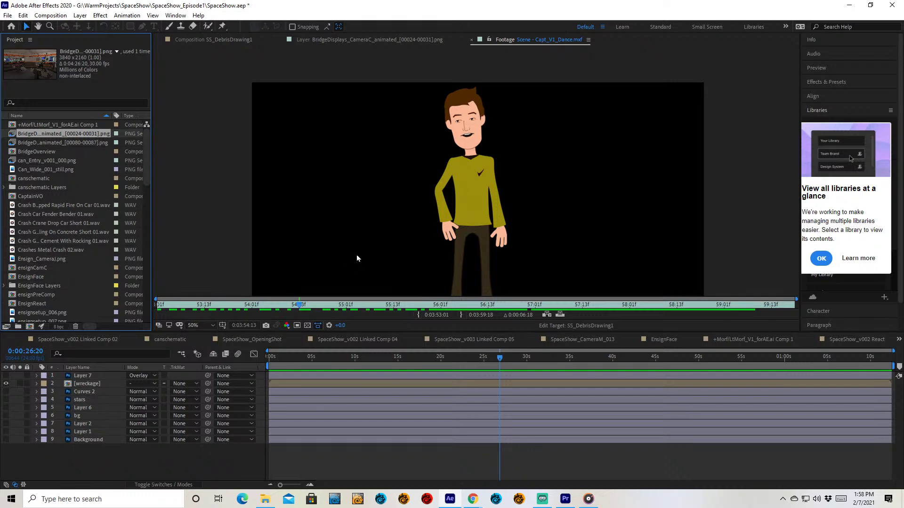
Step: Reopen the SpaceShow project from the recent files, discarding the unsaved changes
left_click(11, 26)
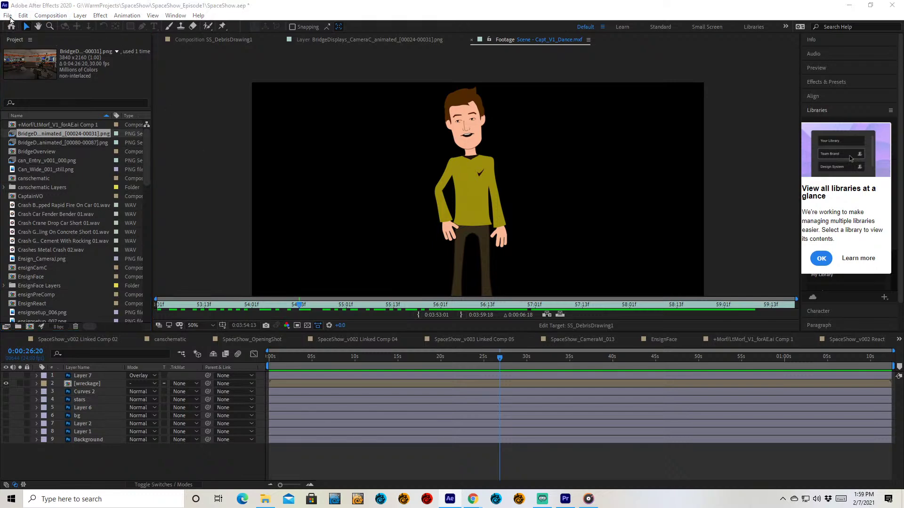
left_click(8, 15)
mouse_move(23, 16)
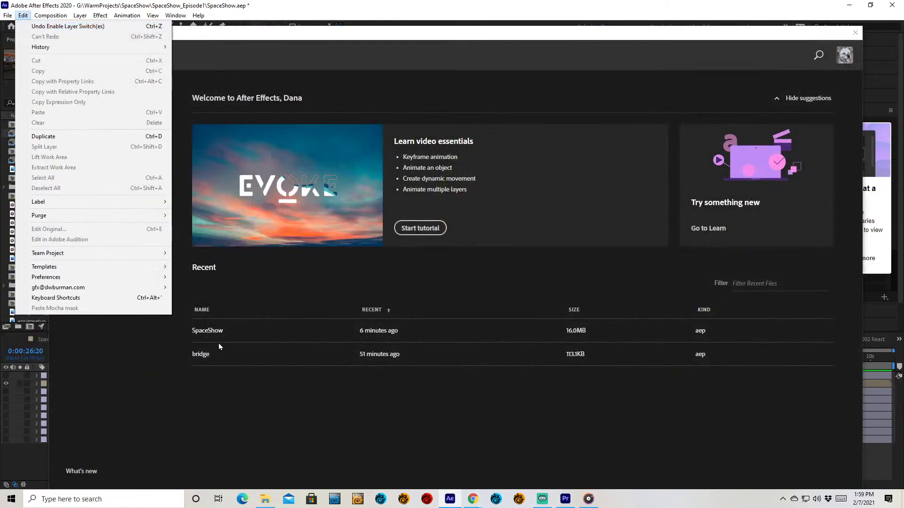
left_click(249, 330)
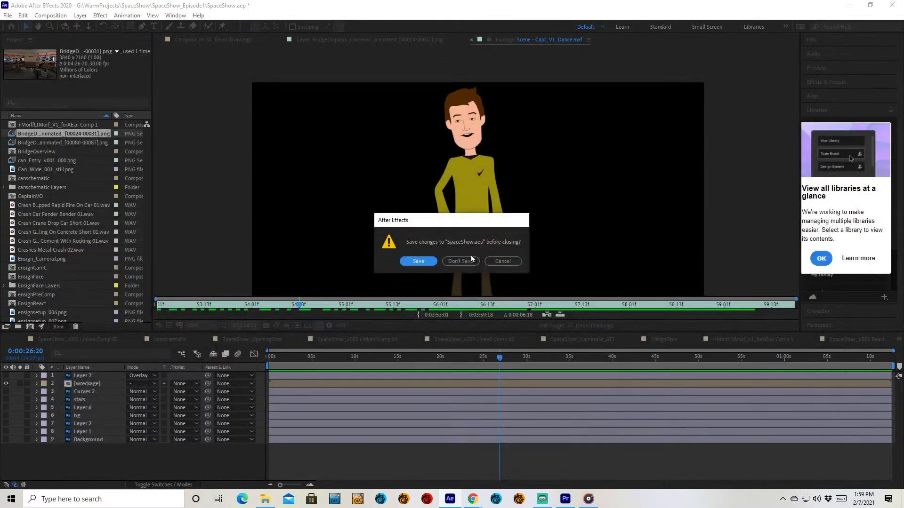
left_click(461, 262)
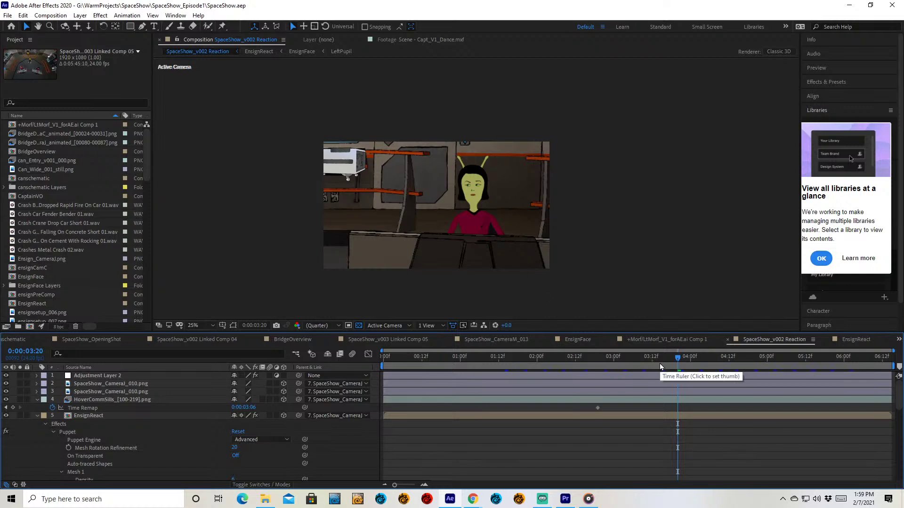
Step: Examine the ensign in the SpaceShow_v002 Reaction composition at 50% magnification, and view frames 0:00:00:22 and 0:00:01:10
key("period")
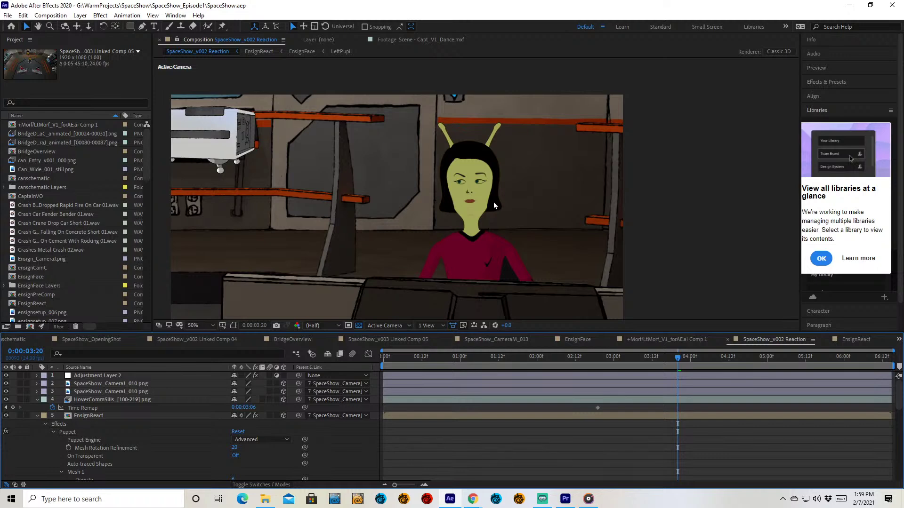
key("comma")
left_click(602, 361)
left_click(453, 359)
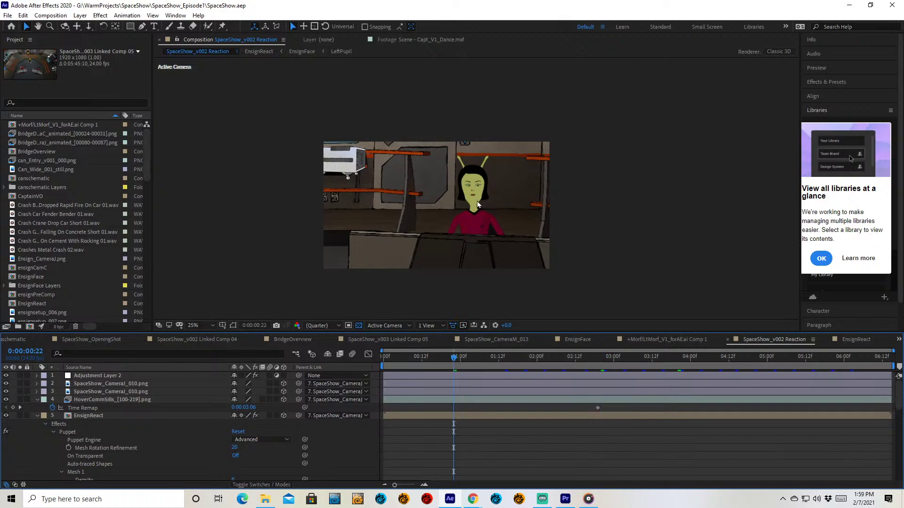
left_click_drag(463, 358, 491, 358)
Step: Widen the project item list to show the size, frame rate, in point and out point columns
scroll(101, 218, "down", 5)
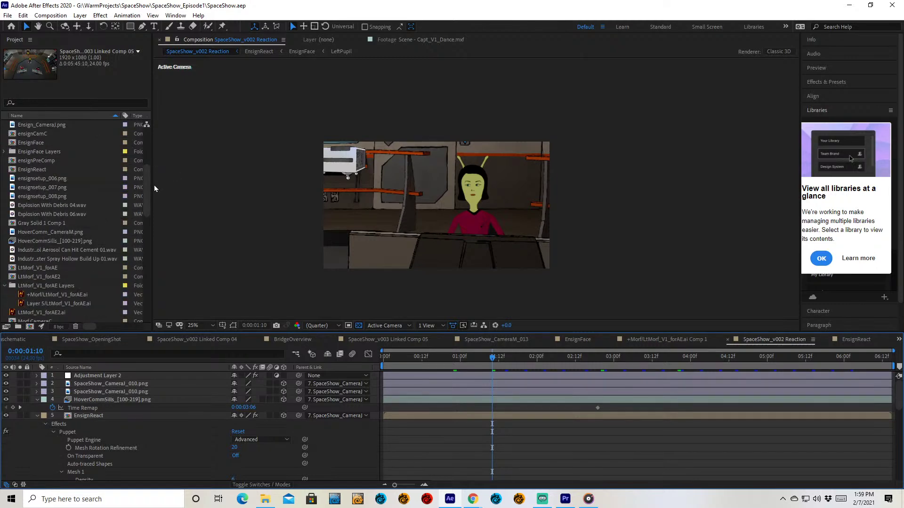
left_click_drag(152, 183, 259, 150)
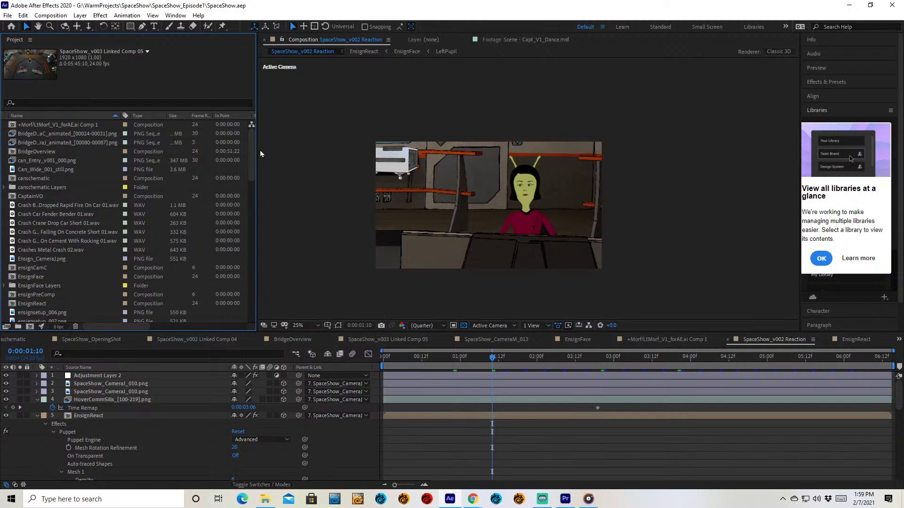
left_click_drag(256, 150, 295, 170)
Step: Open the HoverCommSills_[100-219].png sequence in its own viewer and reduce the magnification to 12.5%
scroll(286, 188, "down", 2)
scroll(285, 187, "down", 3)
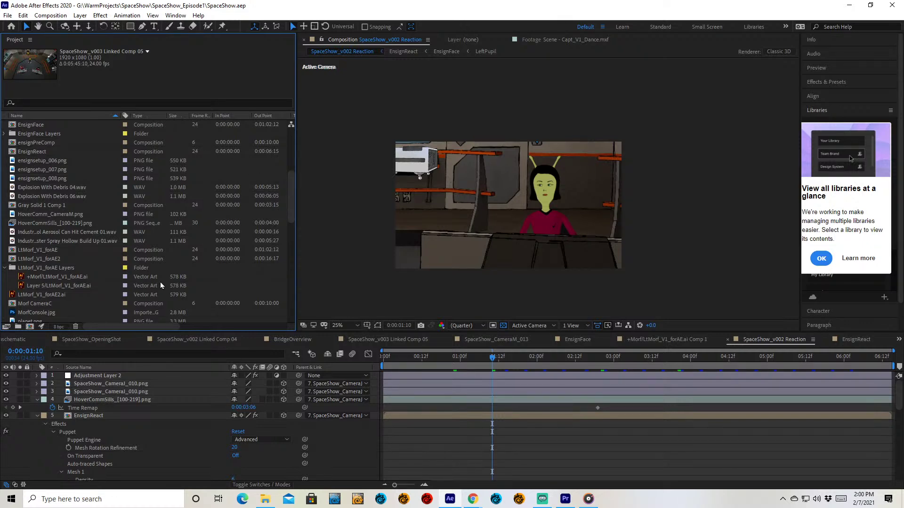
left_click(75, 222)
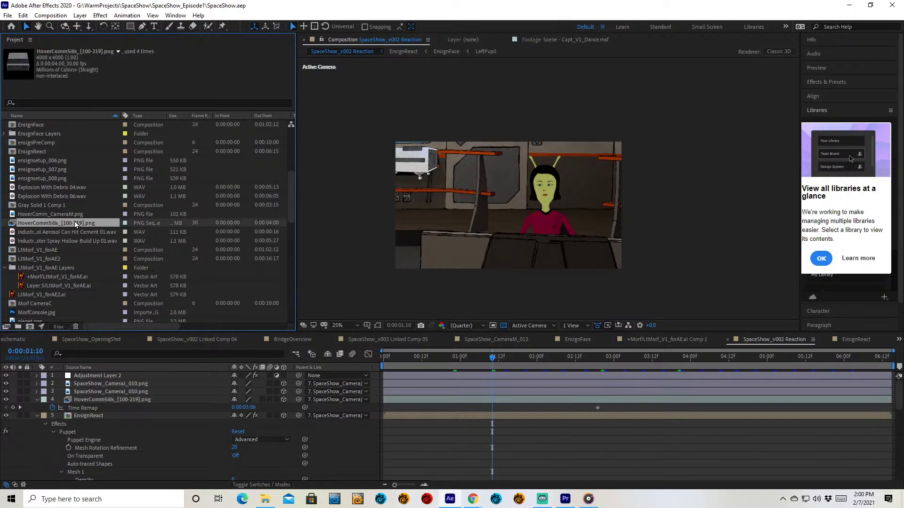
double_click(14, 225)
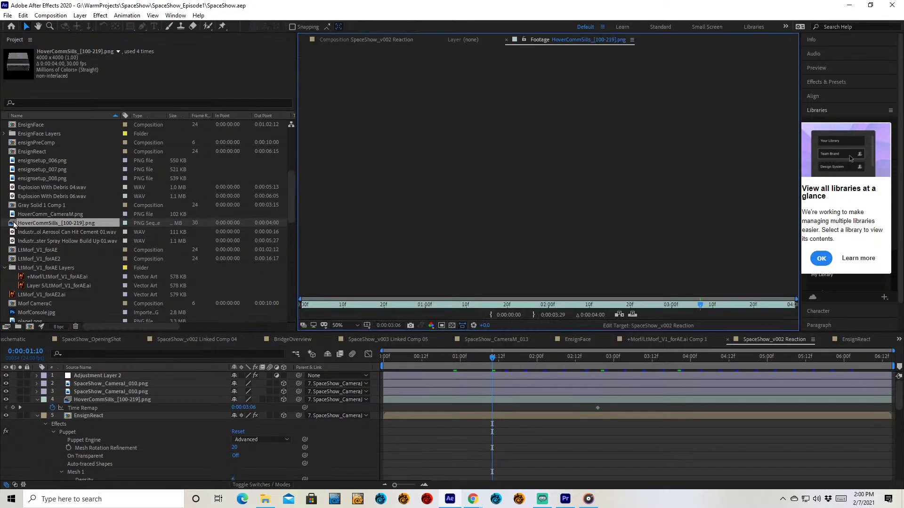
key("comma")
key("comma")
key("comma")
key("comma")
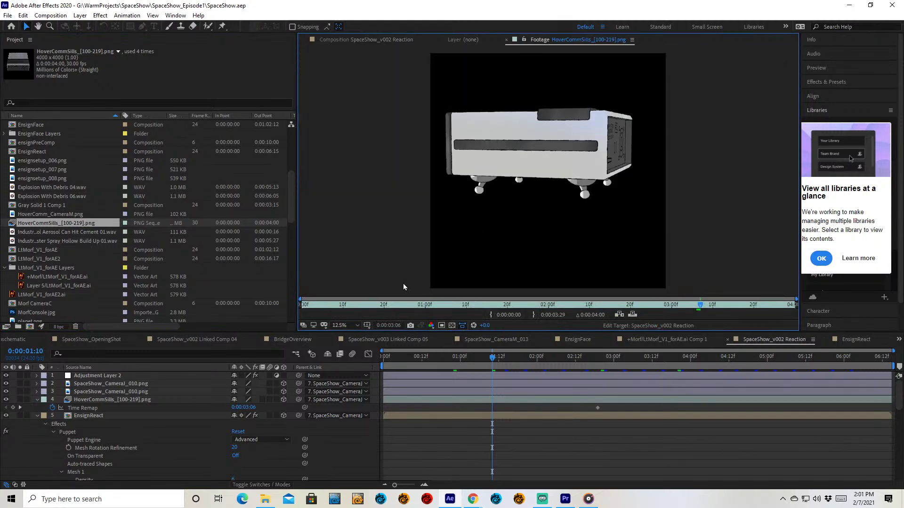
Step: Scrub the HoverCommSills turntable to 0:00:03:29, return to its first frame, and switch back to After Effects from LightWave Layout
left_click_drag(315, 306, 796, 307)
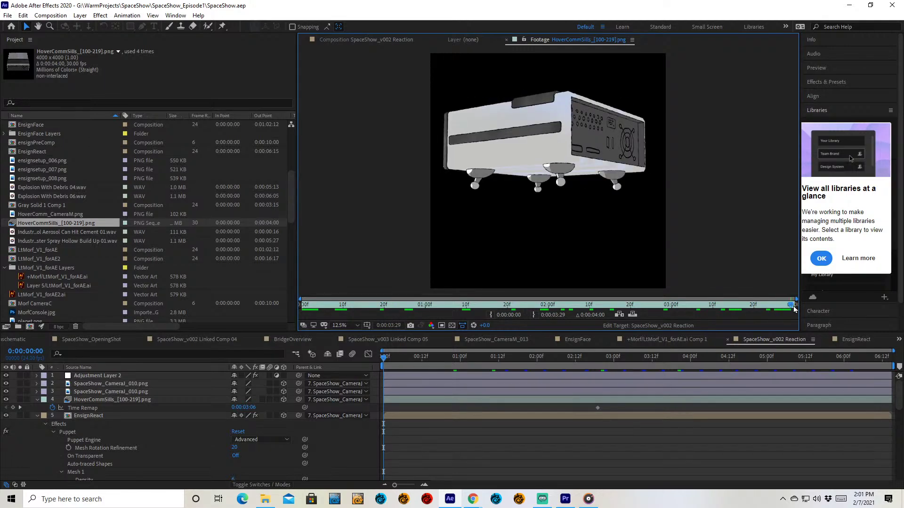
key("Home")
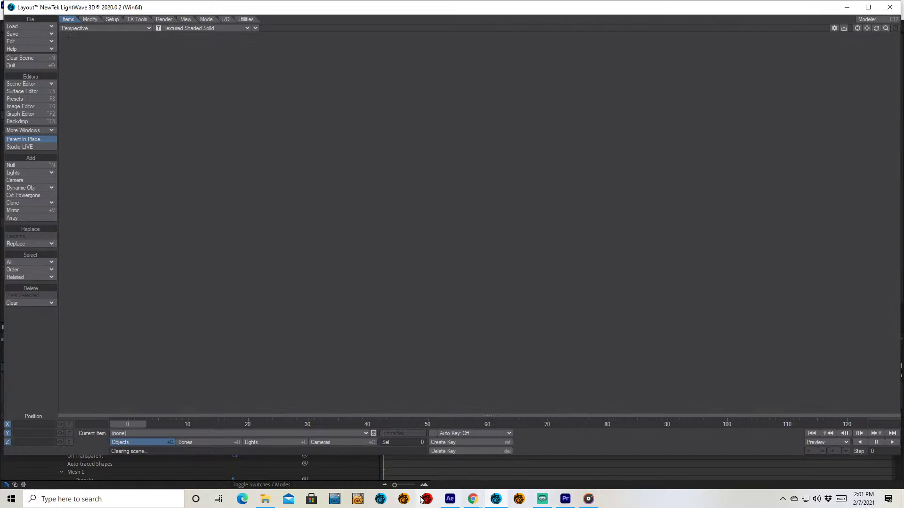
left_click(450, 500)
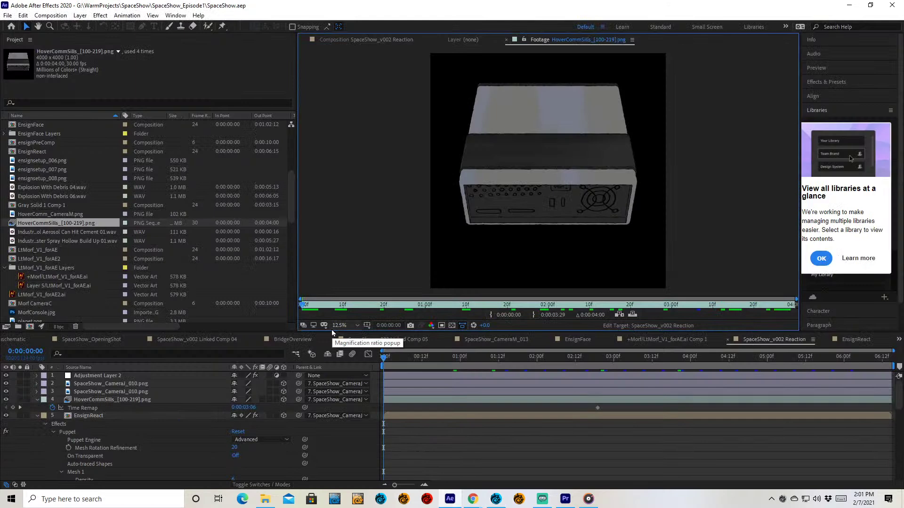
Step: Open the BridgeOverview composition from the project items and scrub it to 0:00:50:18
left_click_drag(293, 193, 309, 123)
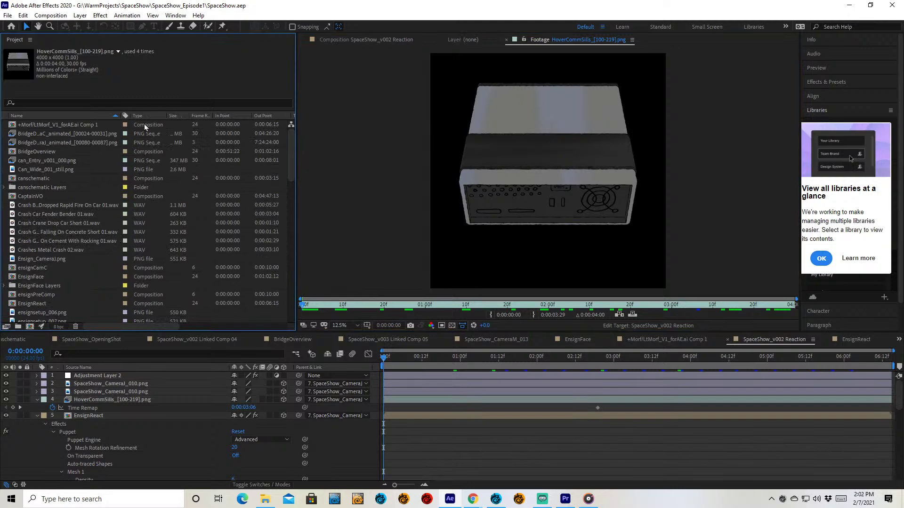
left_click(55, 152)
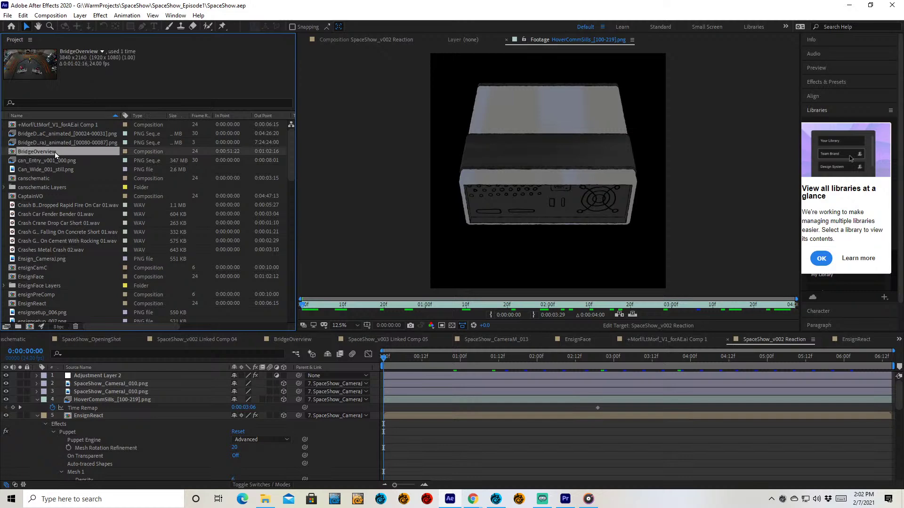
double_click(54, 151)
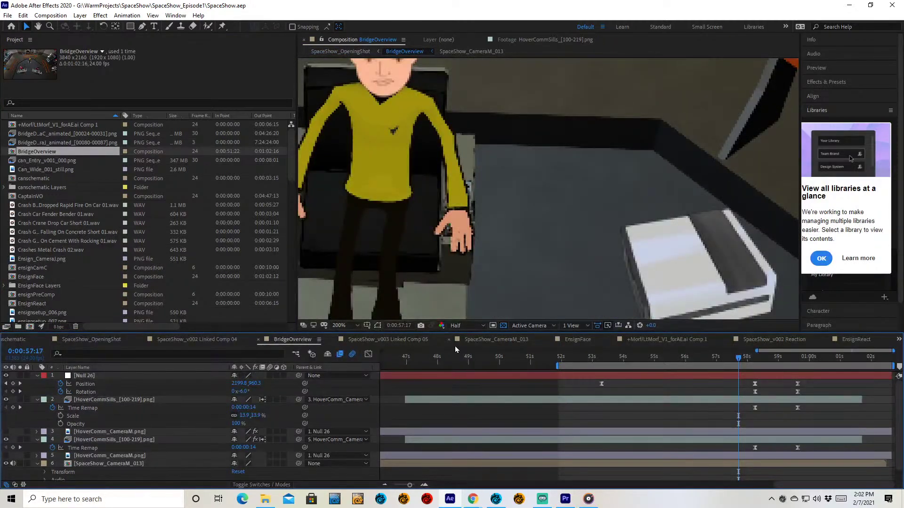
left_click(642, 360)
left_click_drag(642, 361, 523, 360)
Step: Duplicate the BridgeOverview composition and rename the copy as BridgeOverview Demo
left_click(13, 154)
key("ctrl+d")
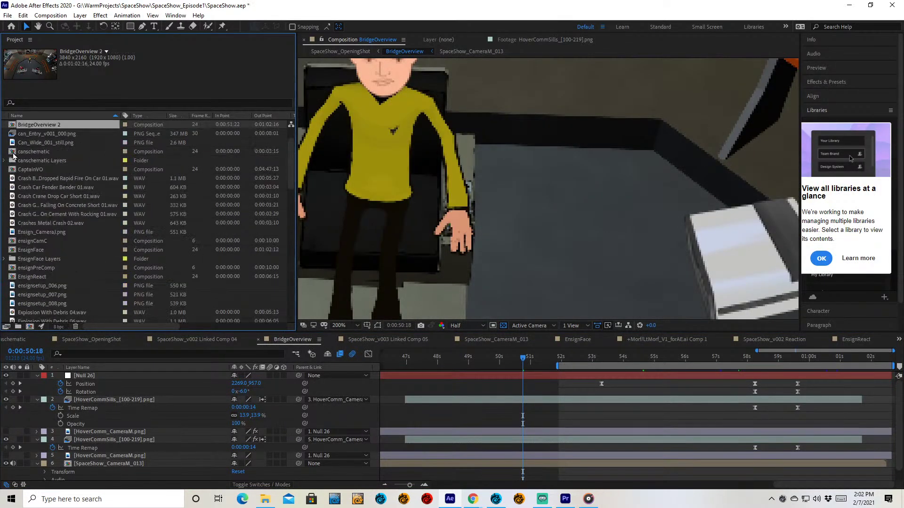
key("Return")
left_click(60, 125)
key("BackSpace")
key("BackSpace")
type("Demo")
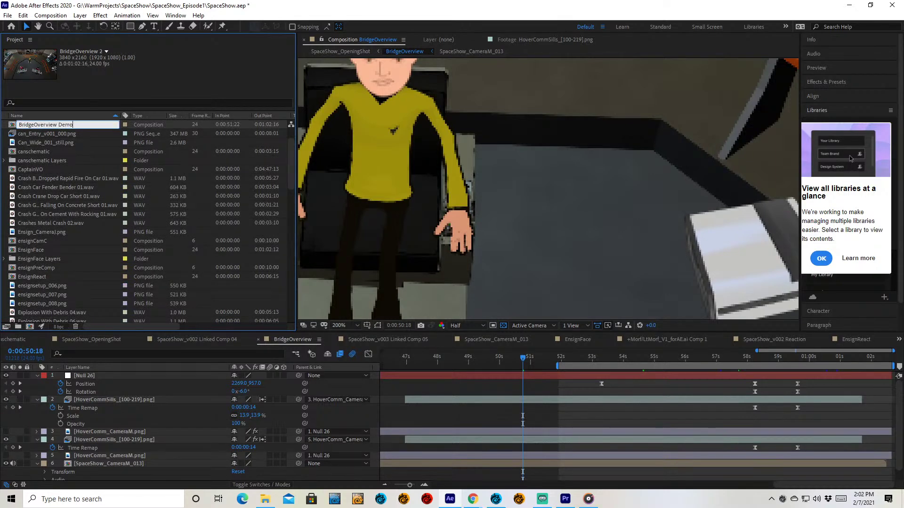
key("Return")
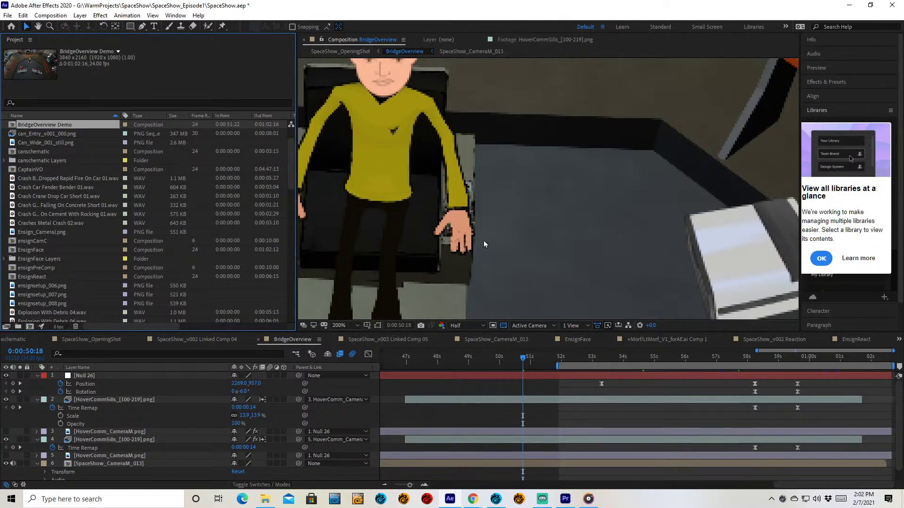
Step: Move the BridgeOverview composition to 0:00:12:13 and extend its visible time range to the full duration
left_click_drag(477, 363, 542, 343)
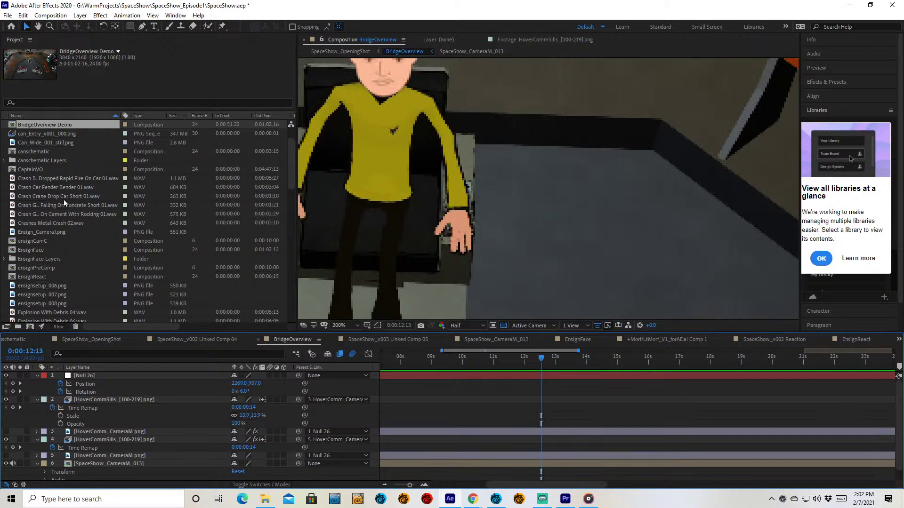
scroll(64, 202, "up", 2)
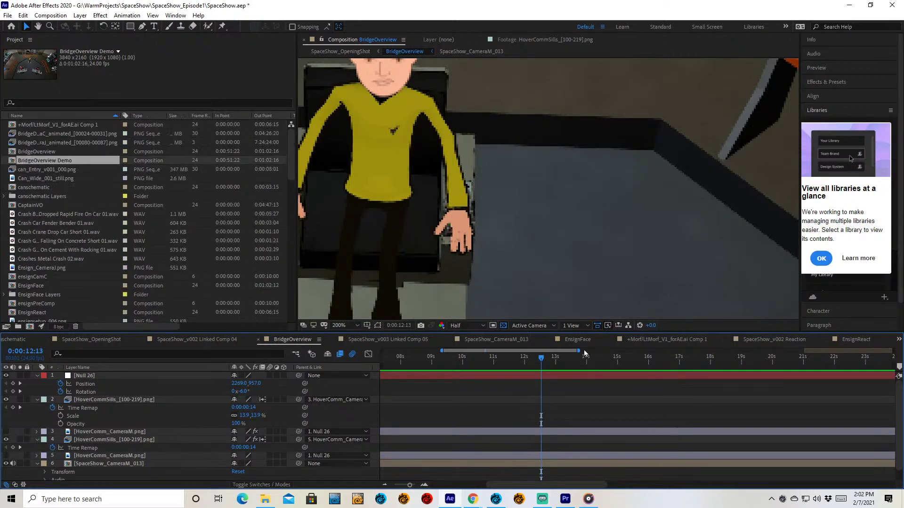
left_click_drag(578, 356, 897, 344)
left_click_drag(441, 351, 382, 351)
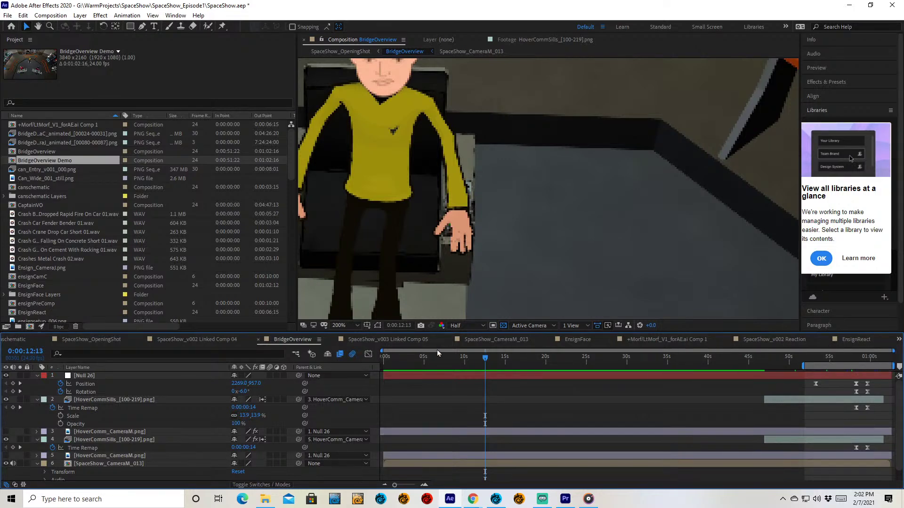
Step: Bring up the SpaceShow_OpeningShot composition and locate it among the project items by searching for "open"
left_click(93, 340)
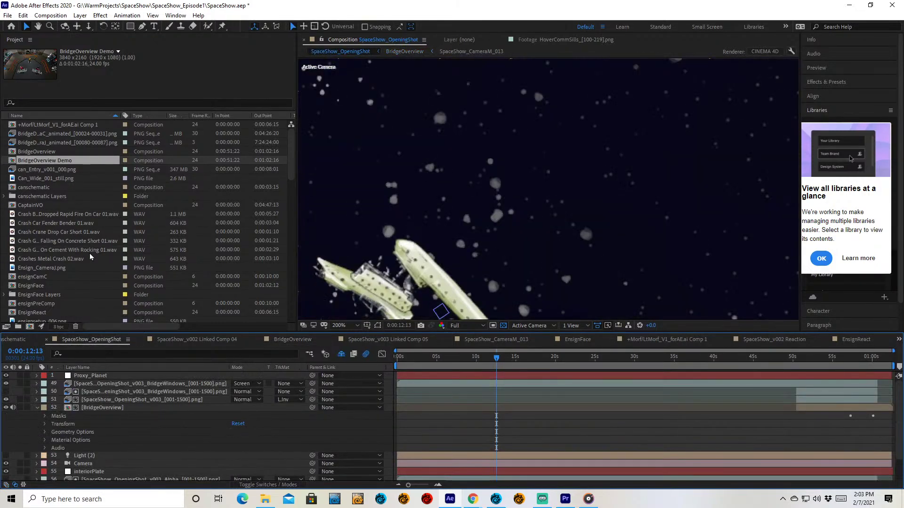
right_click(97, 345)
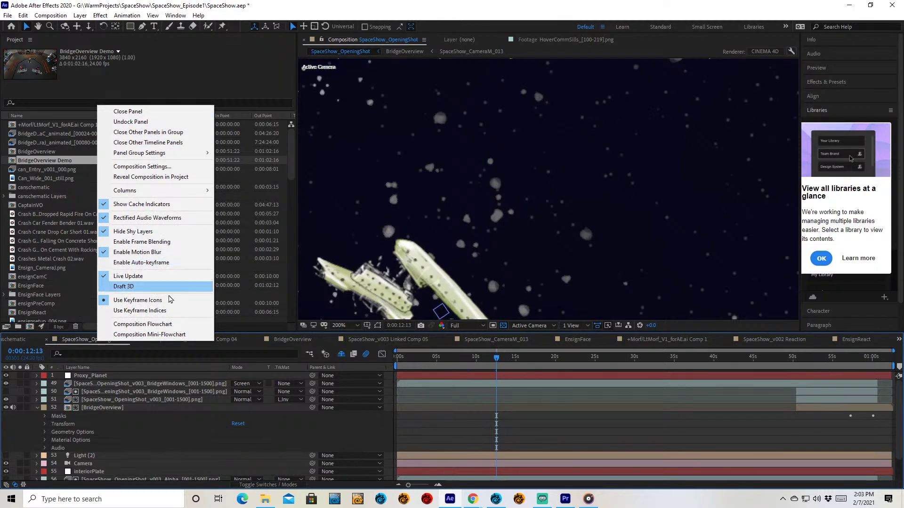
left_click(227, 76)
left_click(132, 103)
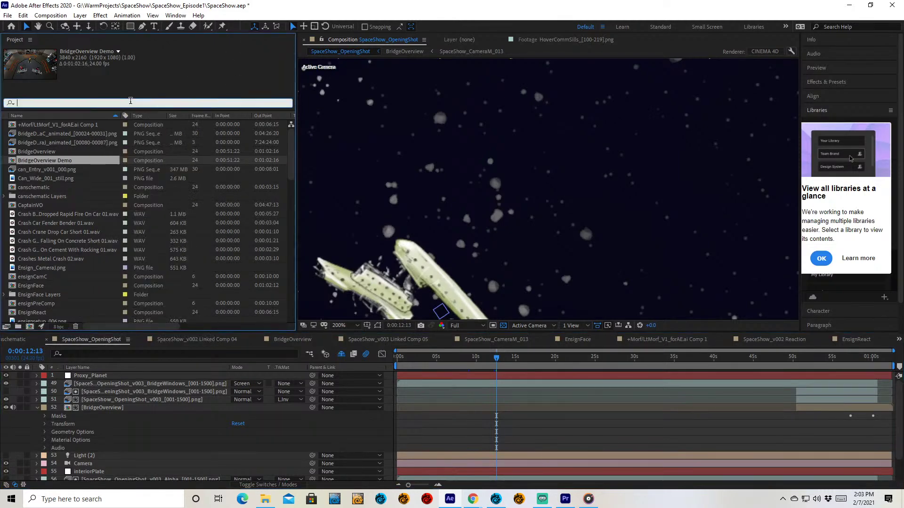
type("cpen")
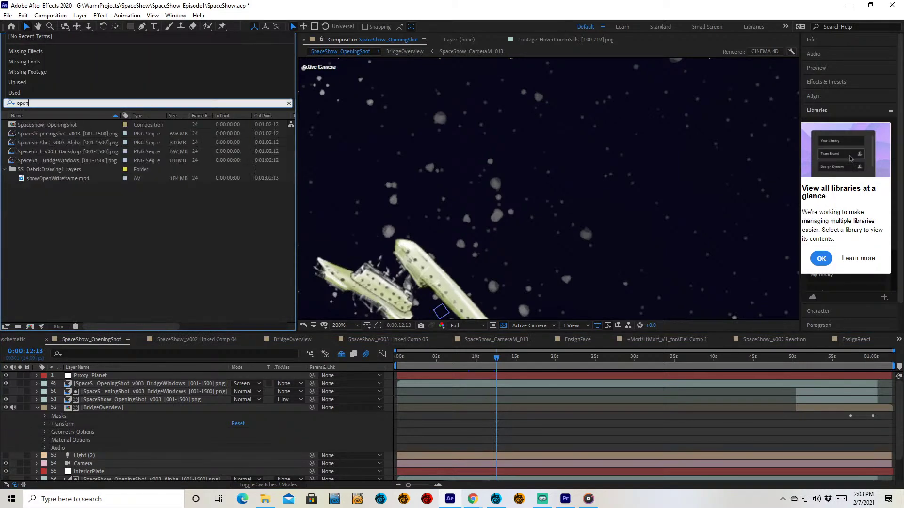
left_click(72, 126)
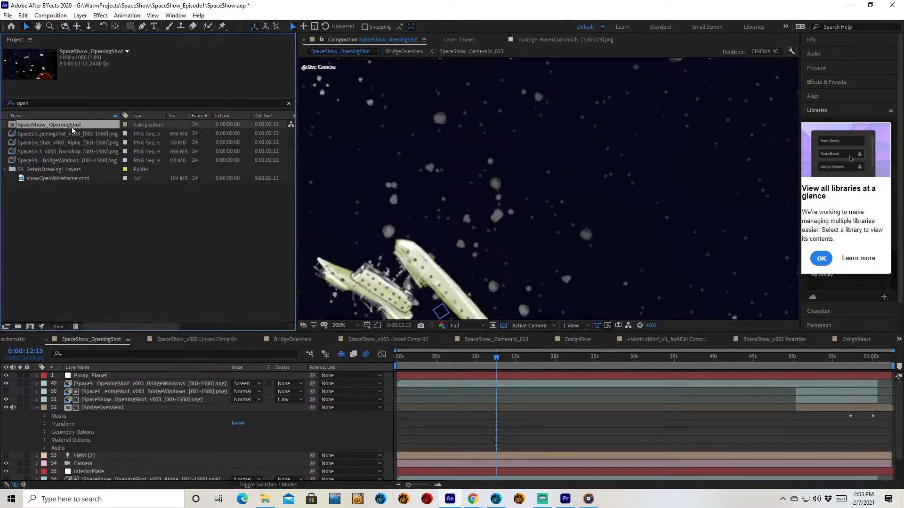
Step: Duplicate the SpaceShow_OpeningShot composition and rename the copy as SpaceShow_OpeningShot Demo
key("ctrl+d")
key("Return")
key("End")
key("BackSpace")
type("Demo")
key("Return")
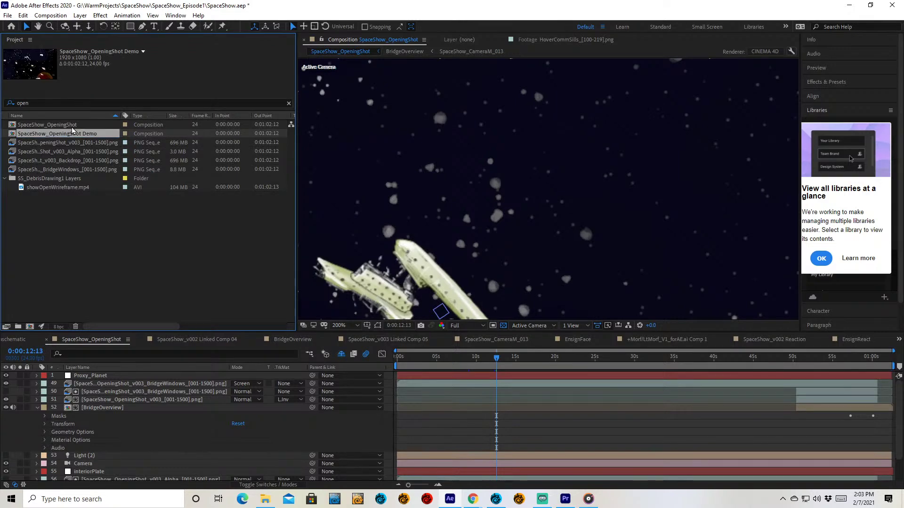
Step: Switch to LightWave Layout and load the scene SpaceShow_OpeningShotProxy_v002.lws
left_click(495, 500)
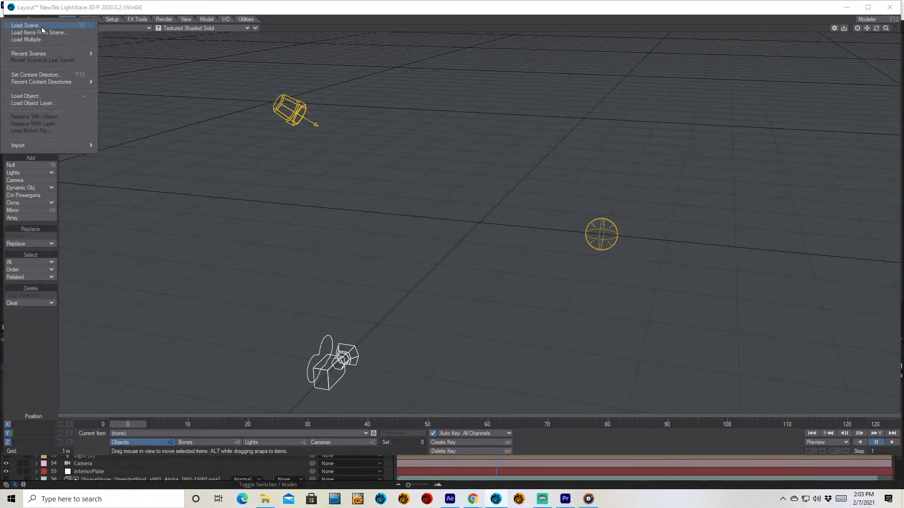
left_click(42, 30)
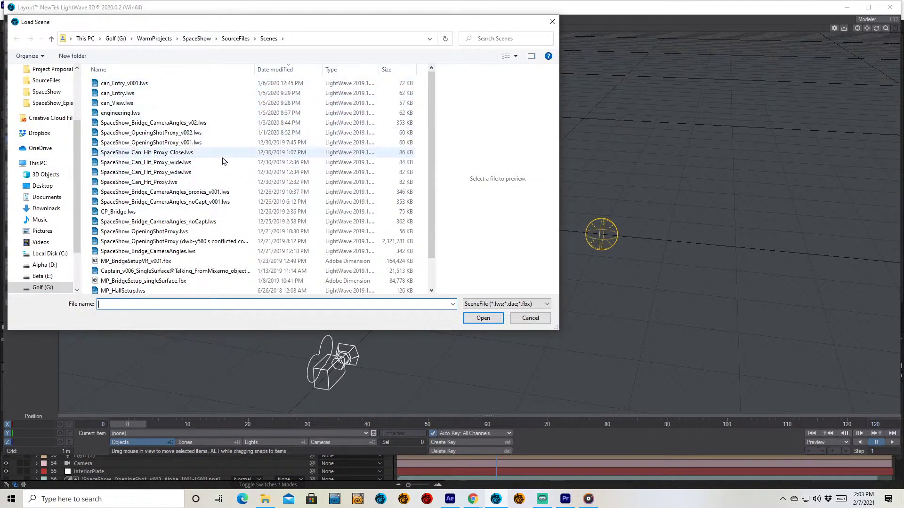
left_click(206, 137)
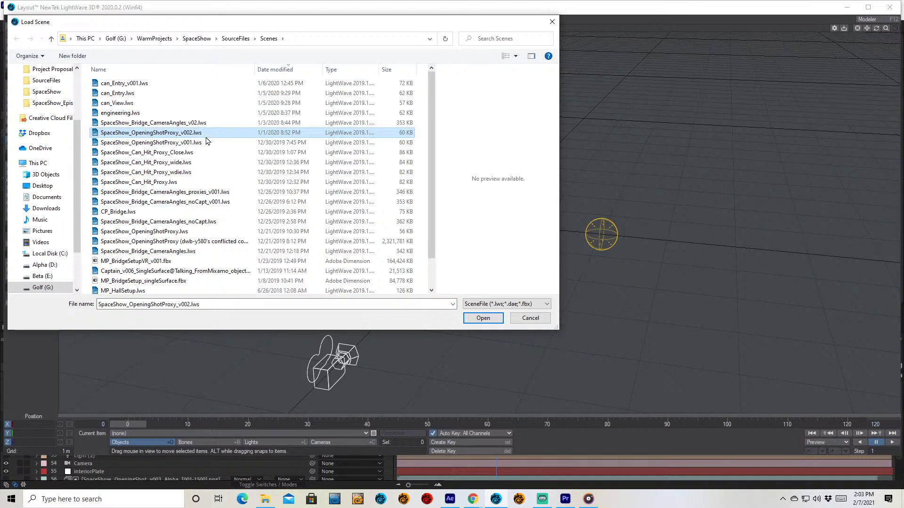
left_click(485, 318)
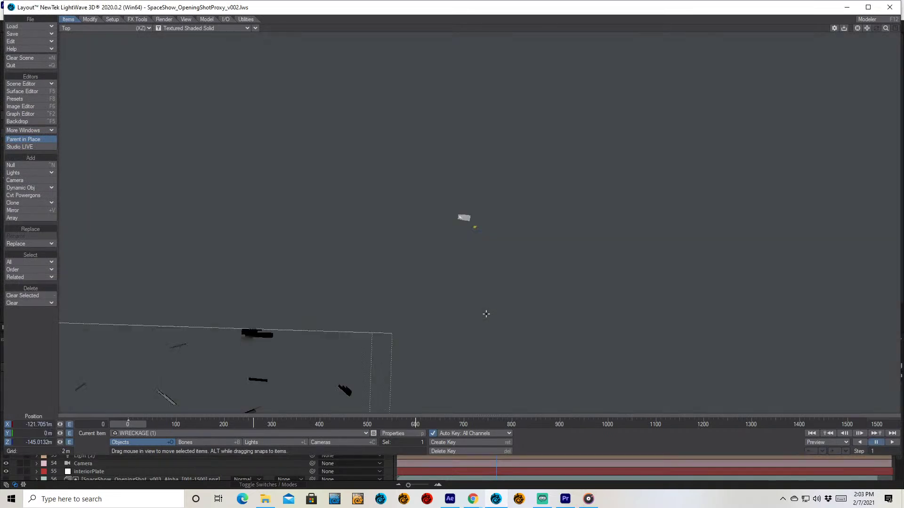
Step: View the scene through the current camera, play back the proxy animation, stop it and scrub to frame 611
left_click(91, 28)
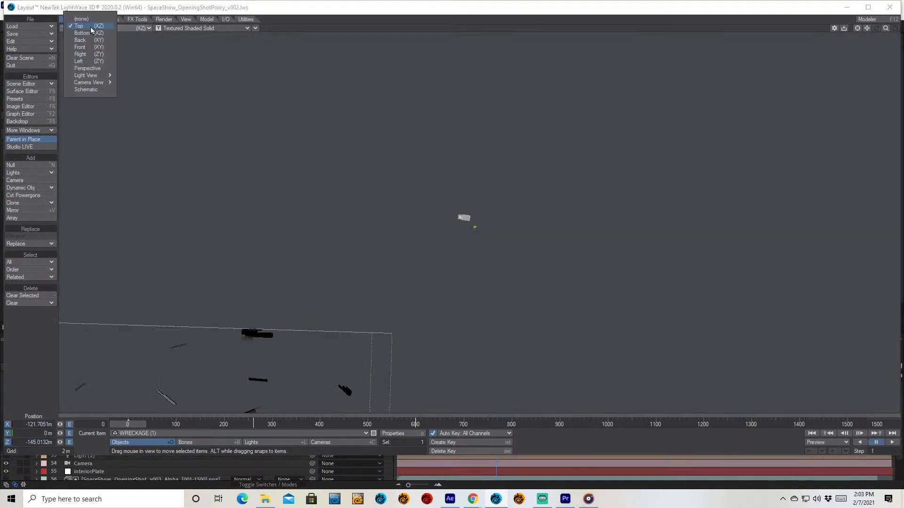
mouse_move(93, 86)
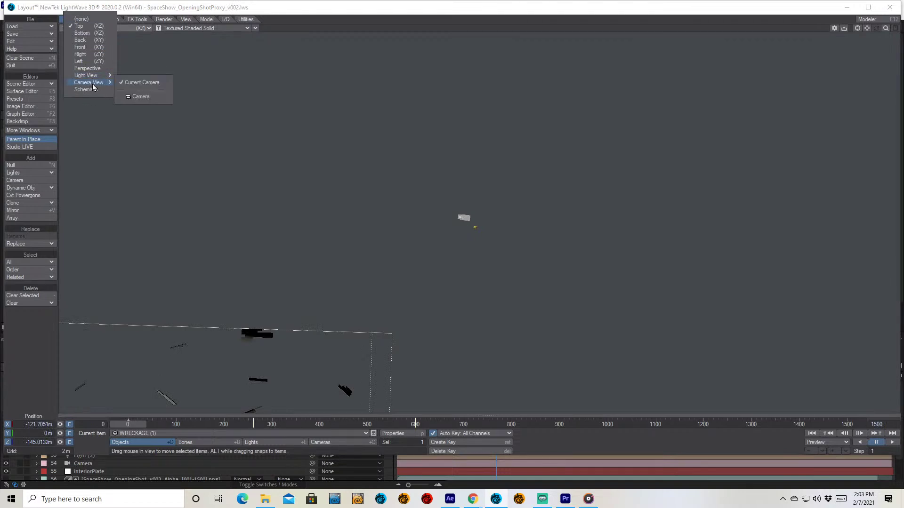
left_click(141, 84)
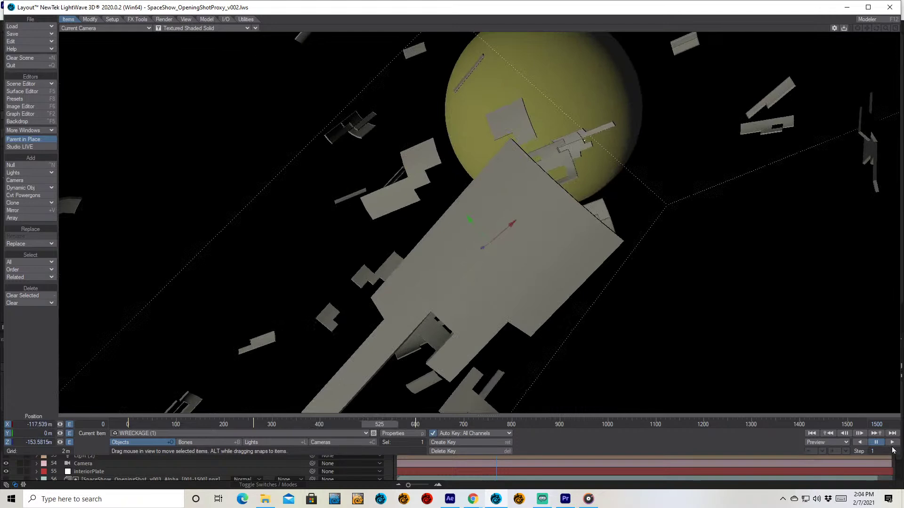
left_click(892, 443)
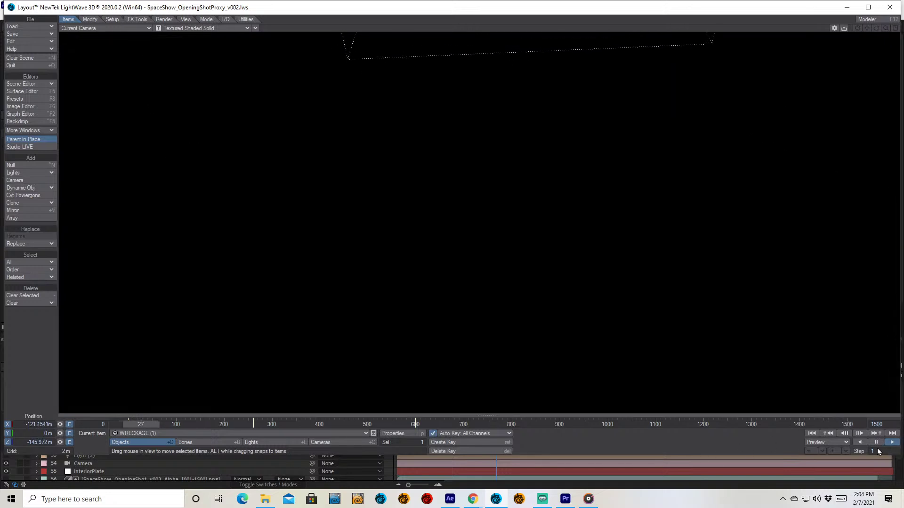
left_click(876, 445)
left_click_drag(337, 414, 421, 423)
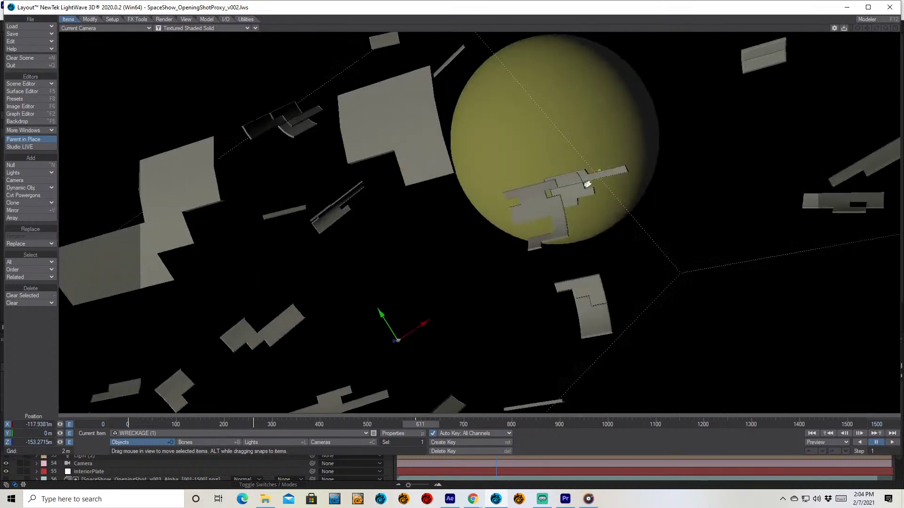
Step: Look through the scene's list of objects and scrub the animation back to frame 467
left_click(227, 436)
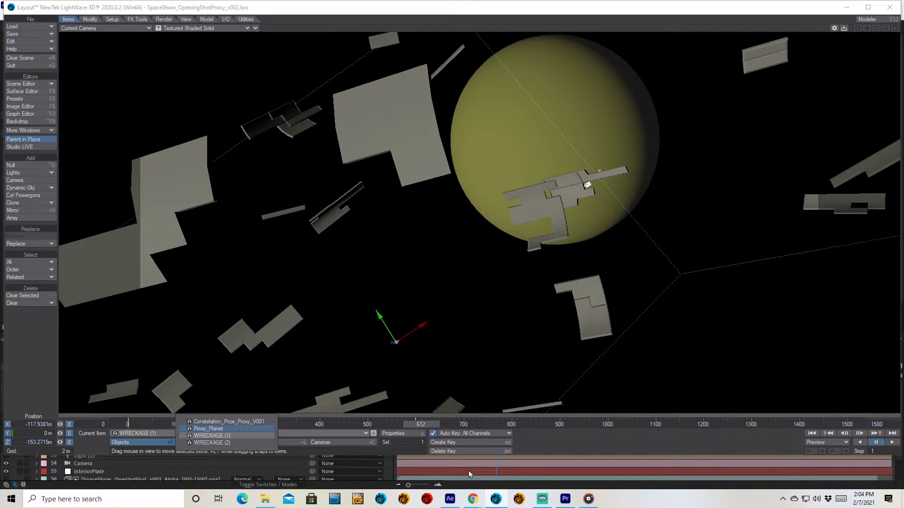
left_click(455, 434)
left_click_drag(420, 424, 352, 424)
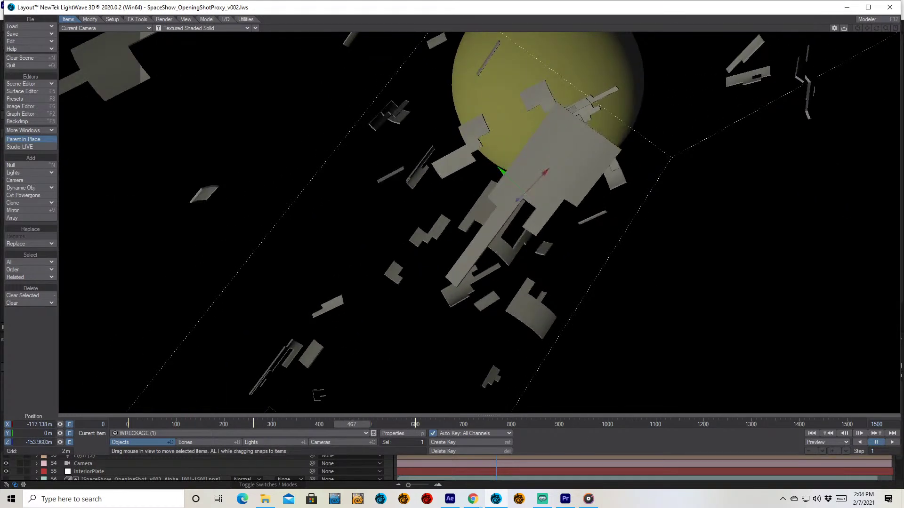
Step: Select the scene's camera and display the input/output tools that include the After Effects transfer
left_click(351, 442)
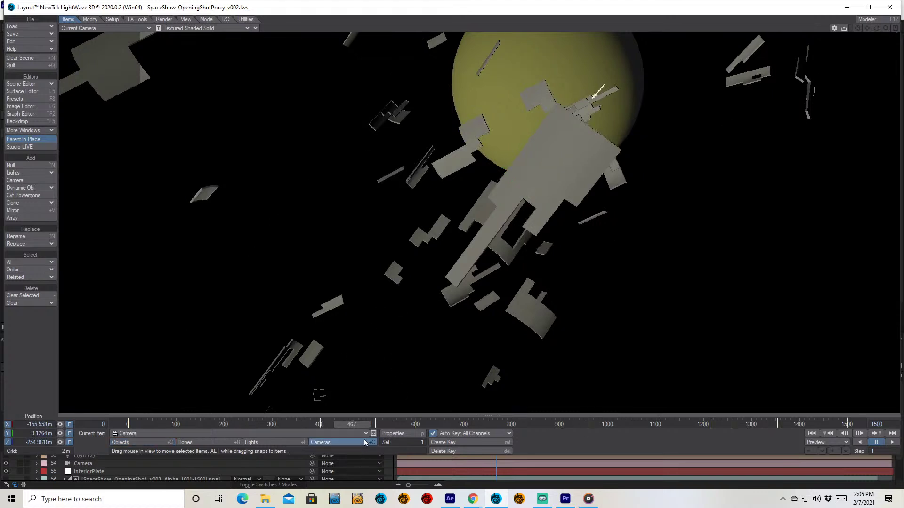
left_click(226, 20)
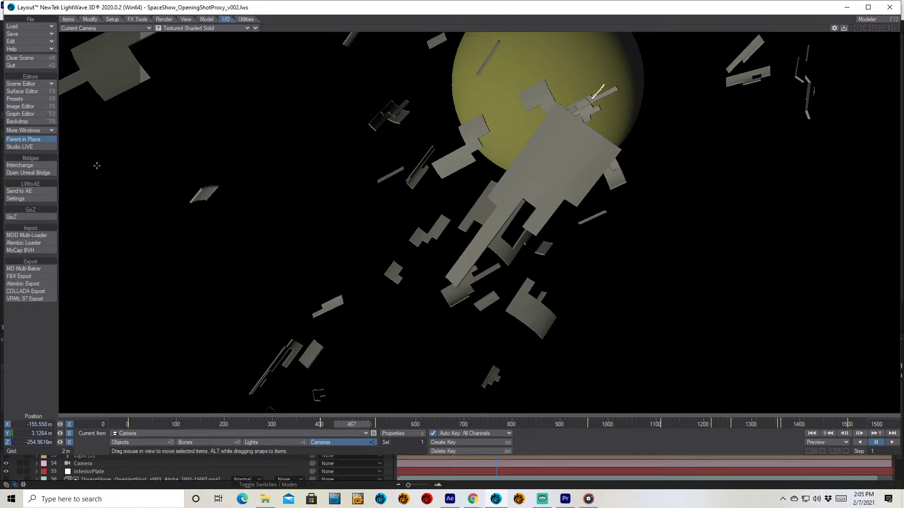
Step: Check the After Effects executable path in the LWtoAE settings
left_click(42, 200)
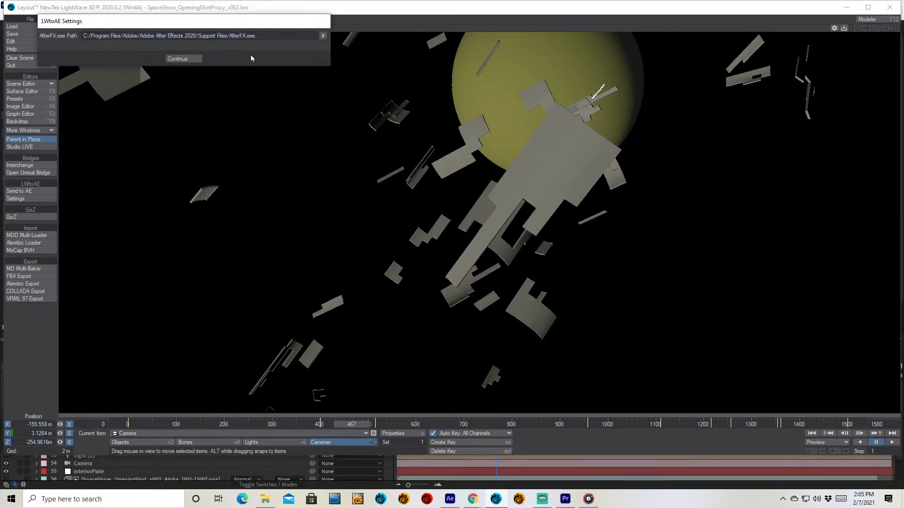
left_click(177, 58)
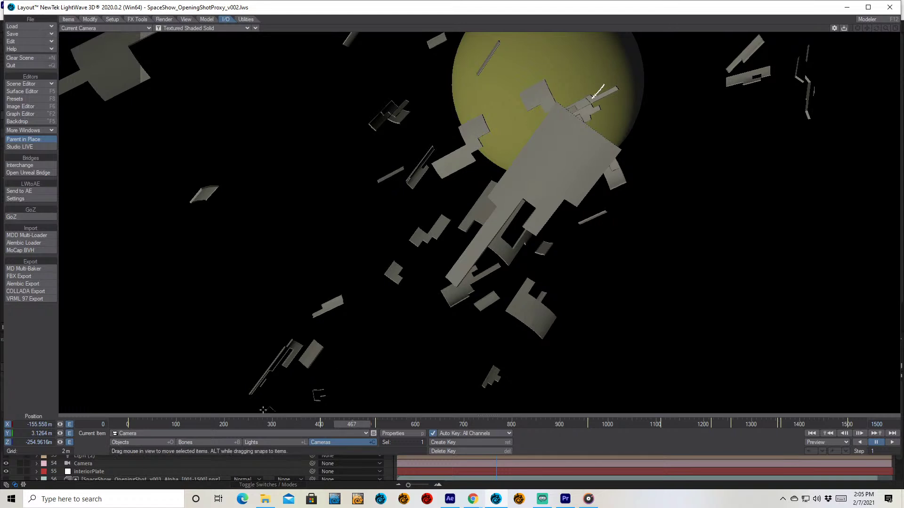
Step: Make one clone of the scene's current camera
left_click(361, 443)
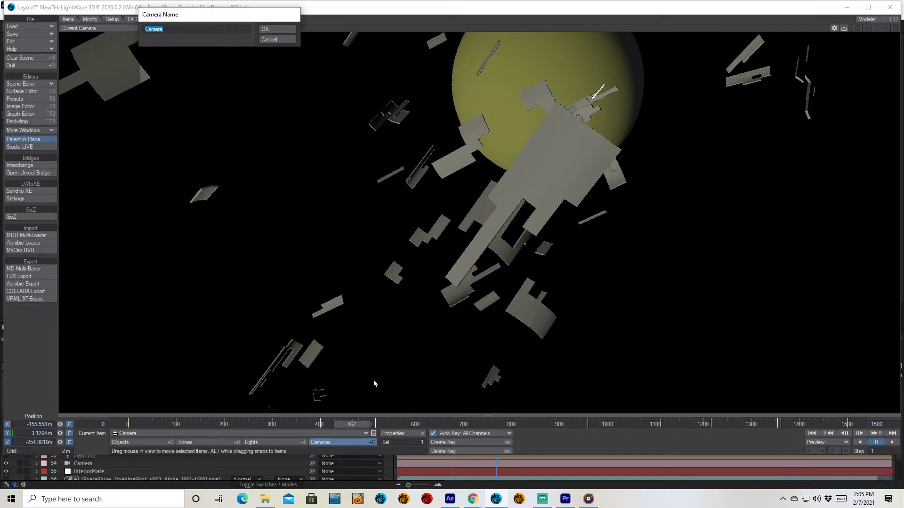
left_click(264, 40)
key("ctrl+c")
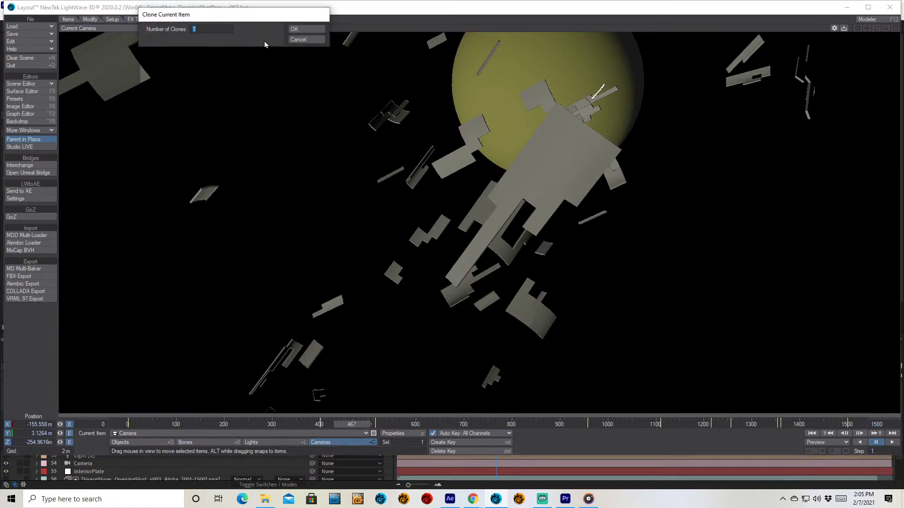
key("Return")
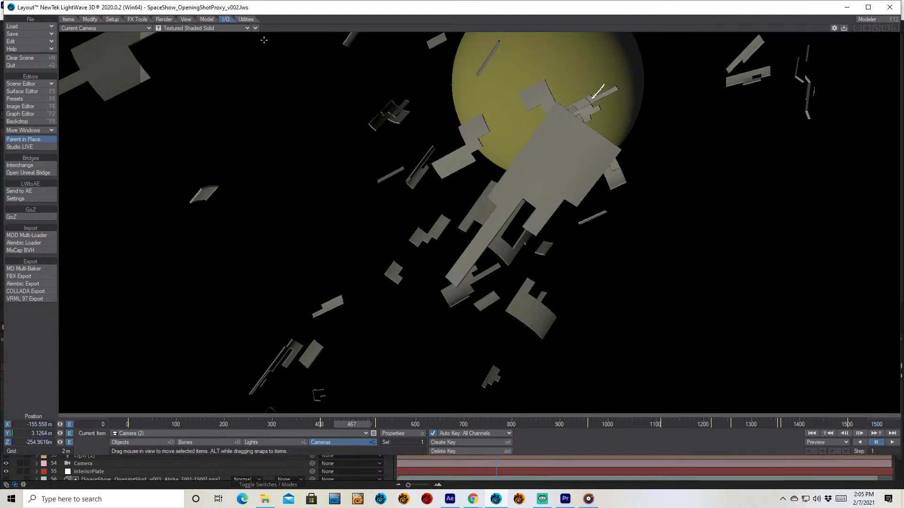
Step: Rename the cloned camera as Camera B
key("ctrl+r")
key("End")
key("shift+Left")
key("shift+Left")
key("shift+Left")
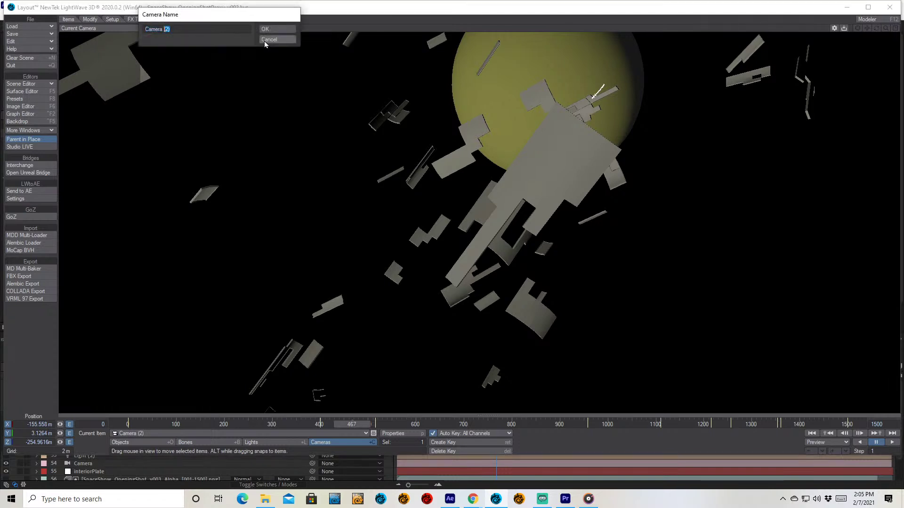
type("B")
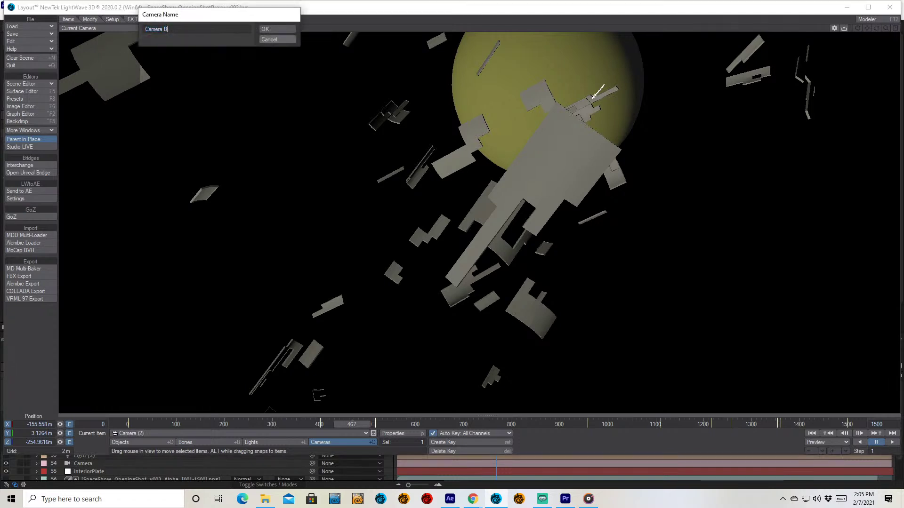
left_click(270, 31)
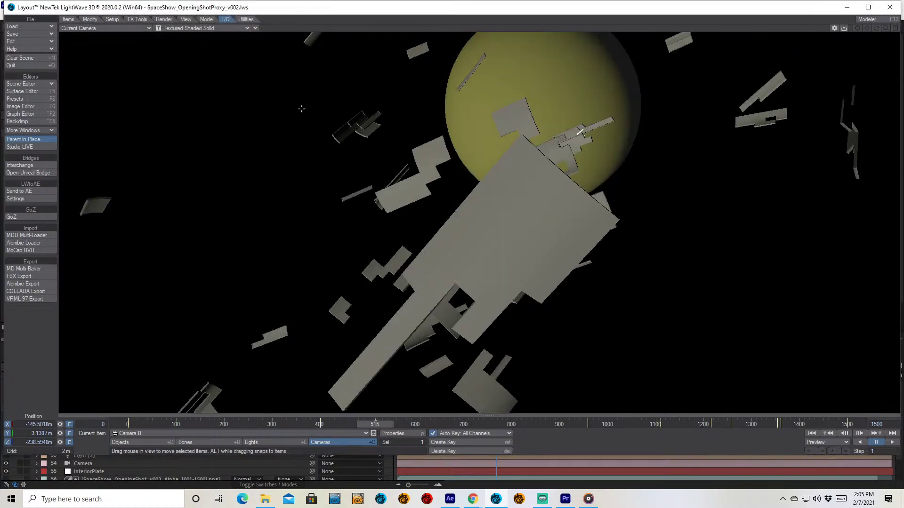
Step: Rotate Camera B freehand to change its view of the planet and debris
key("y")
left_click_drag(387, 195, 345, 213)
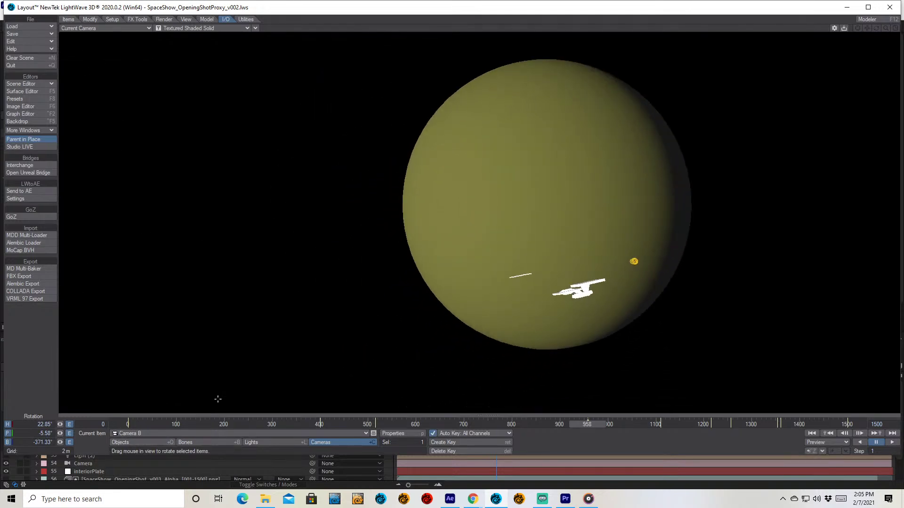
Step: Review the frame range and general options in the render properties
key("ctrl+p")
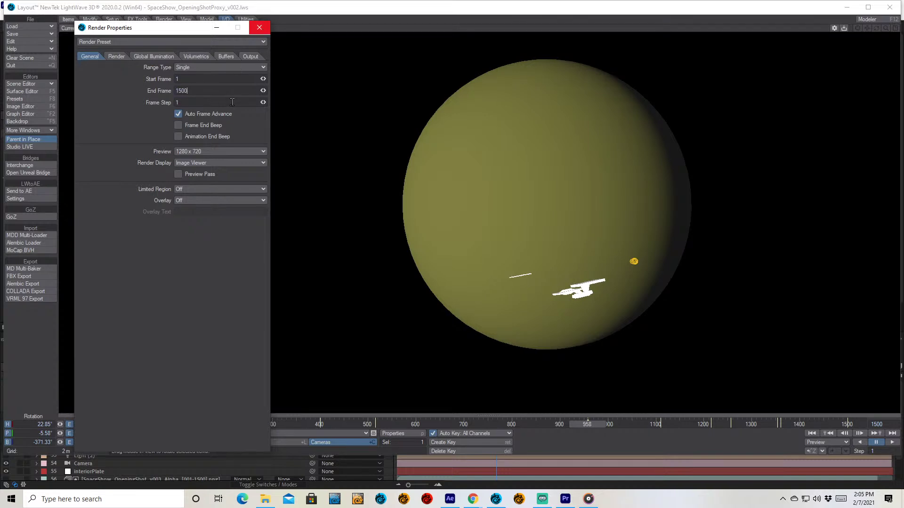
left_click(257, 26)
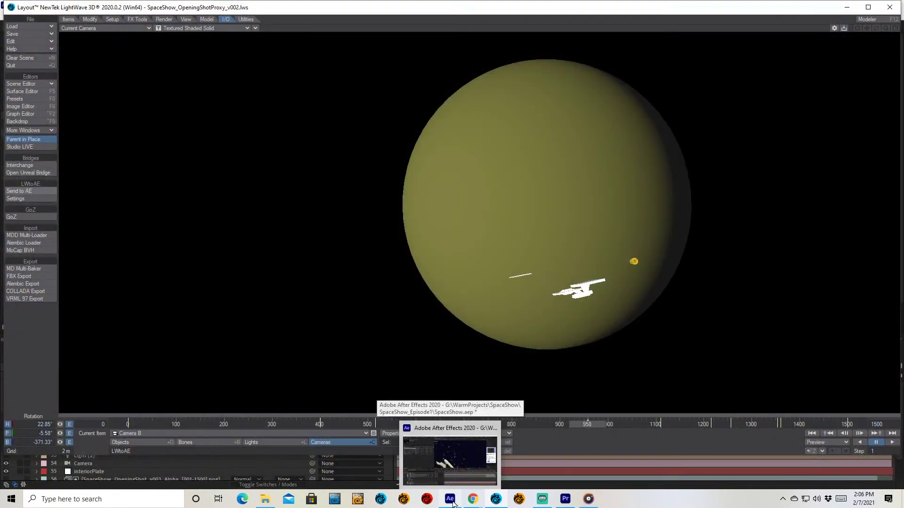
Step: Switch to After Effects, maximize its window and enlarge the timeline area to show more layers
left_click(453, 504)
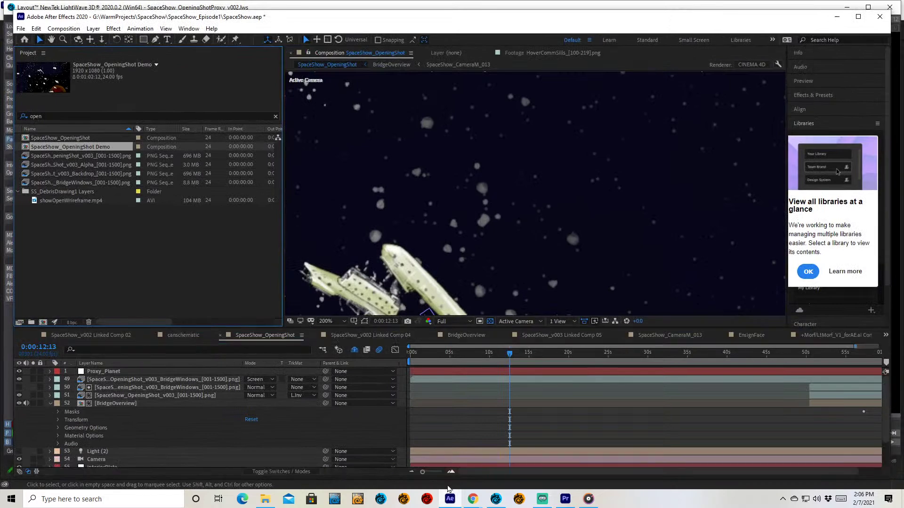
double_click(485, 22)
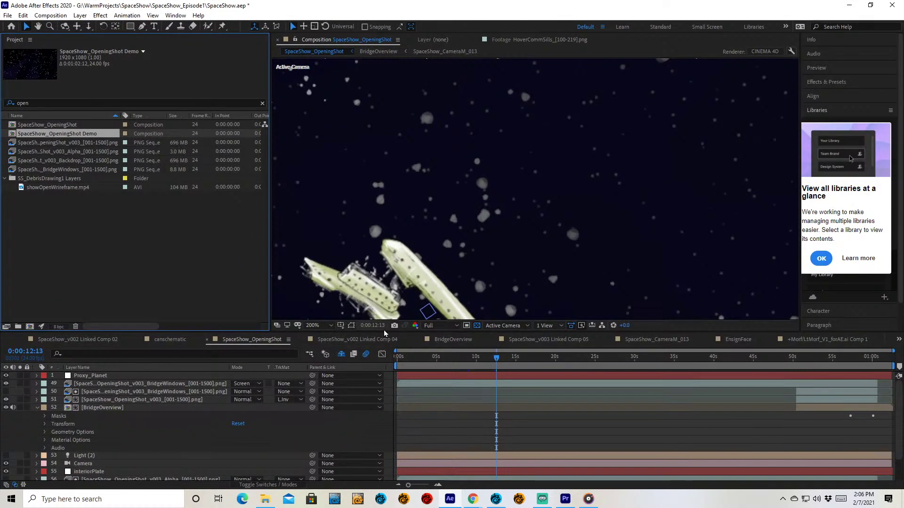
left_click_drag(384, 333, 397, 285)
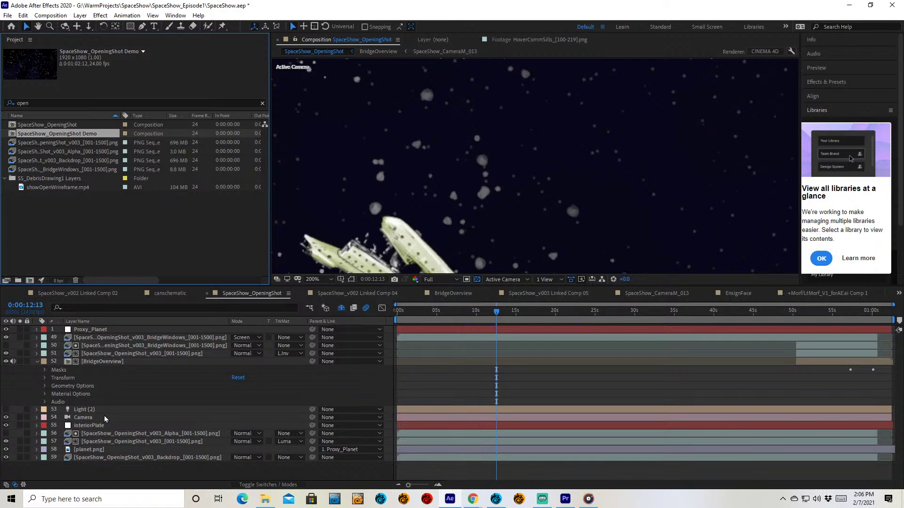
Step: Enlarge the SpaceShow_OpeningShot composition view and set its magnification to 100%
left_click(489, 315)
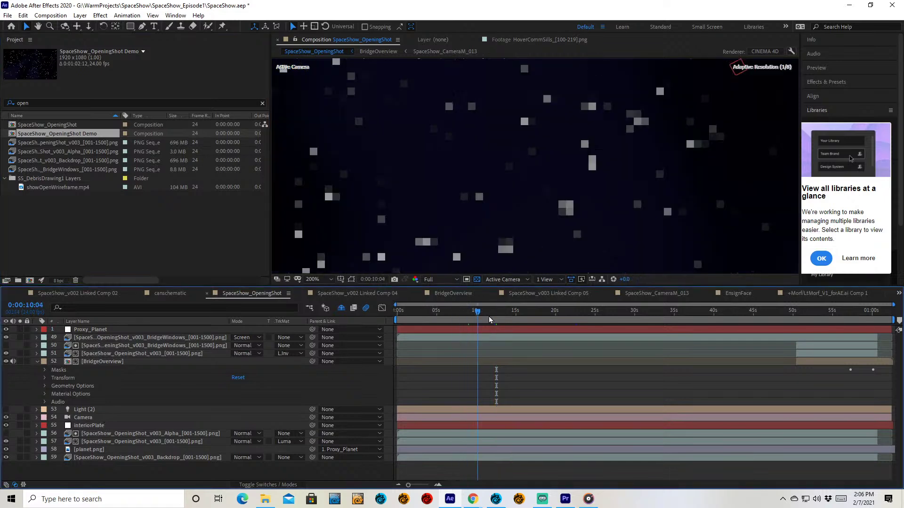
left_click_drag(487, 286, 485, 348)
left_click(456, 371)
left_click(329, 338)
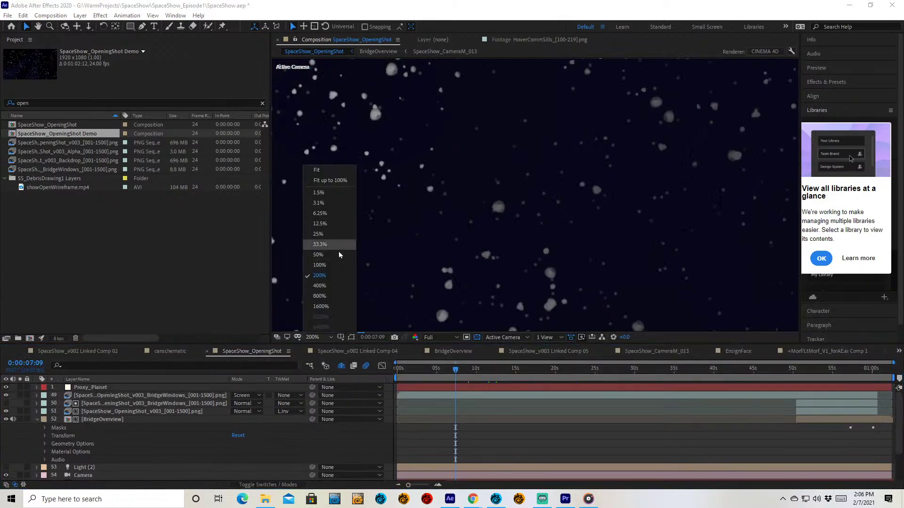
left_click(333, 268)
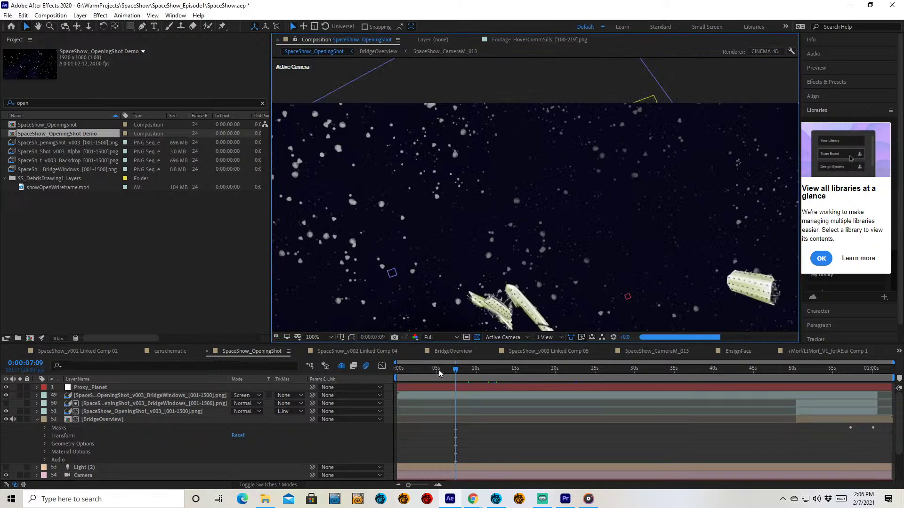
Step: Move to about 18 seconds in the opening shot and set the preview resolution to Quarter
left_click(461, 370)
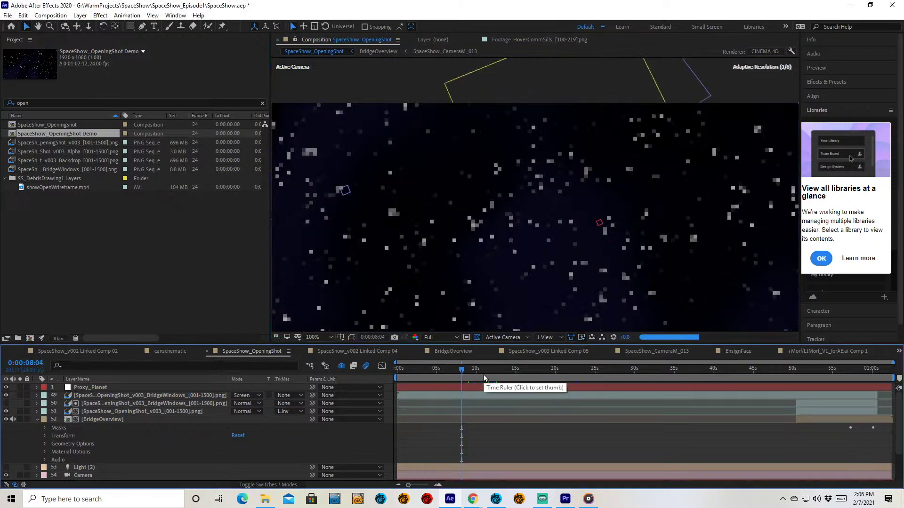
left_click(501, 372)
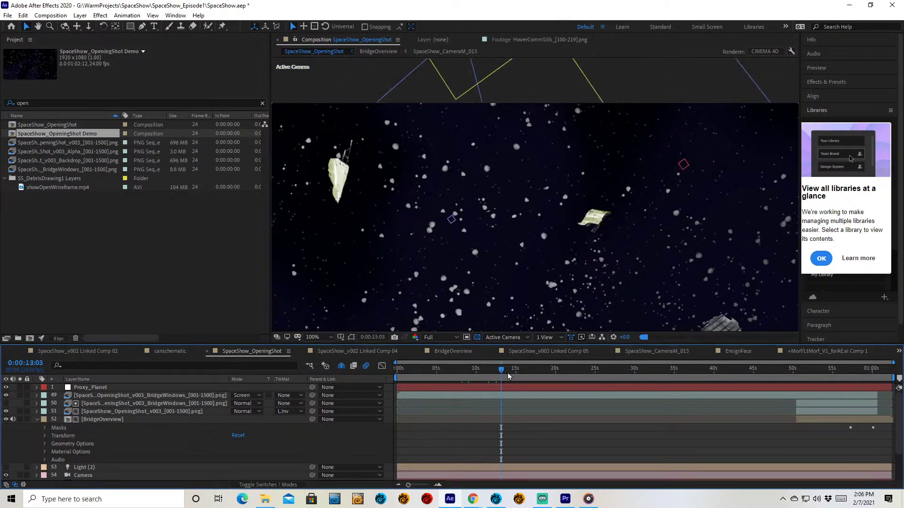
left_click(542, 372)
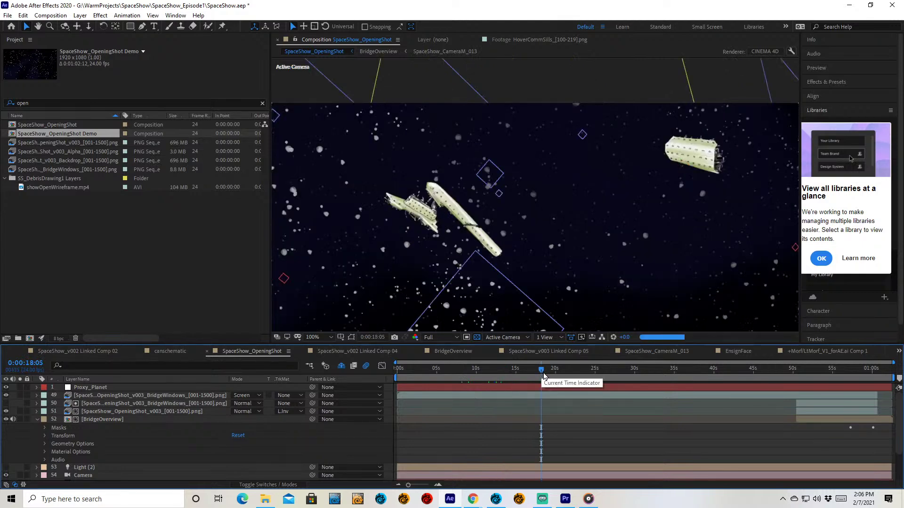
left_click(442, 337)
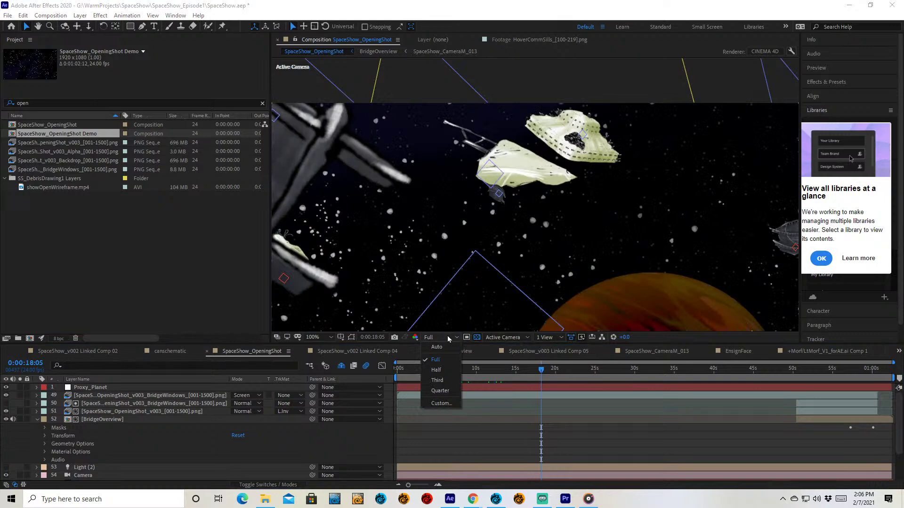
left_click(440, 390)
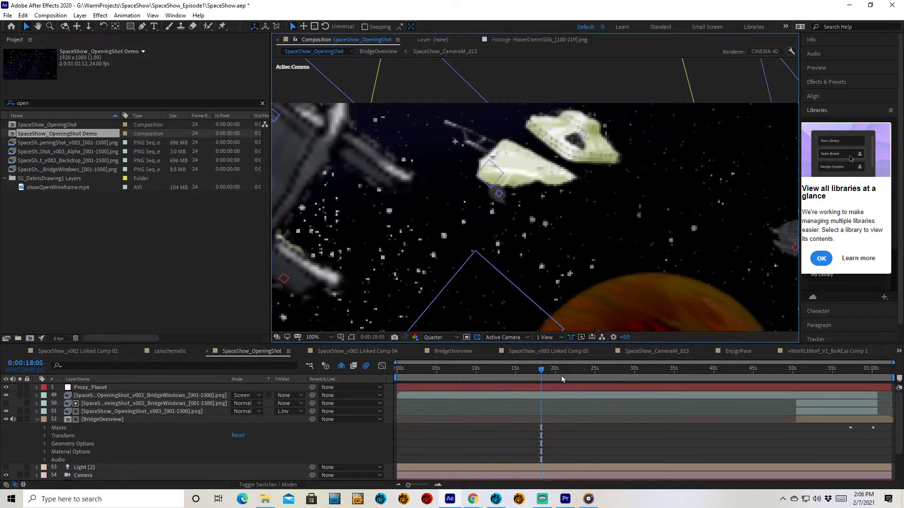
Step: Examine the composition's planet and debris at several times between 21 and 25 seconds
left_click(563, 377)
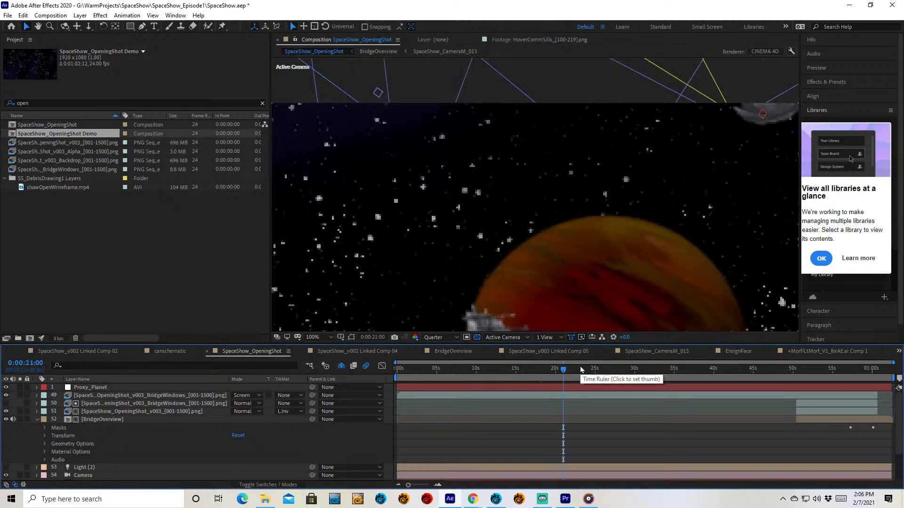
left_click(594, 370)
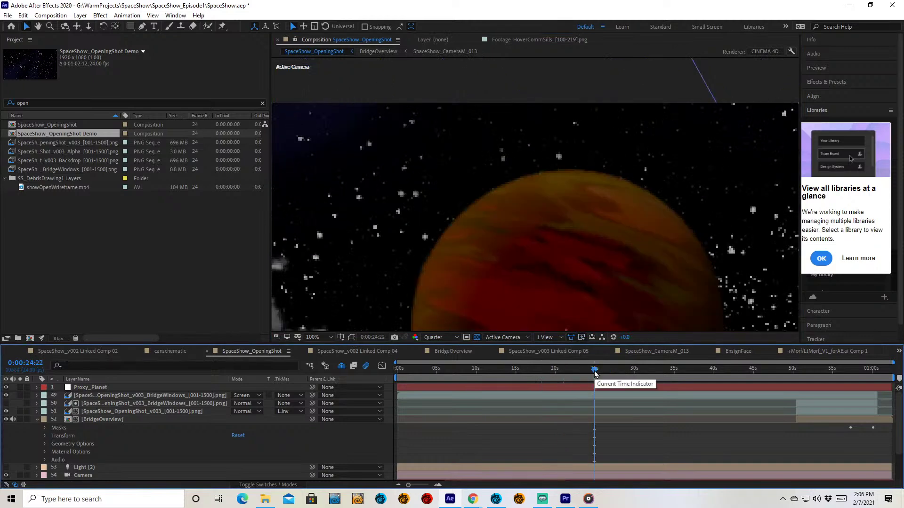
left_click(581, 370)
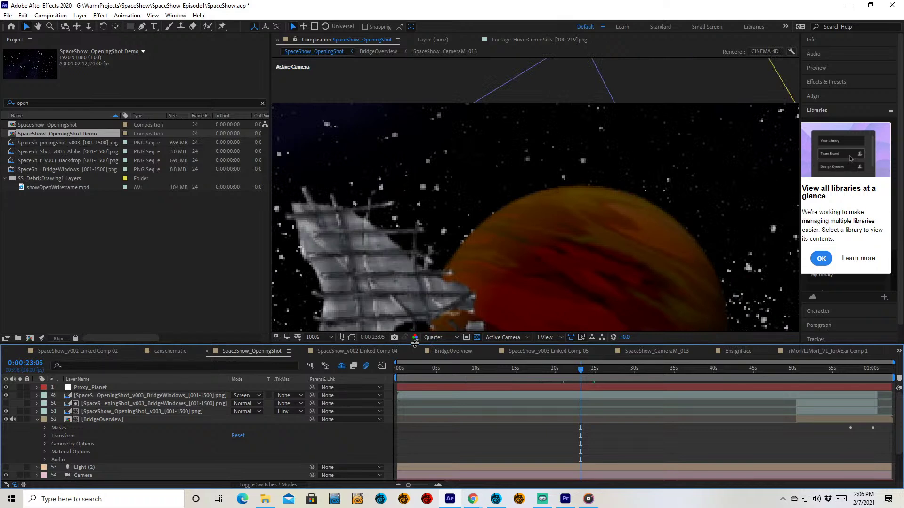
Step: Open the SpaceShow_OpeningShot_v003_Alpha layer by itself and play through its matte sequence
left_click_drag(414, 344, 416, 271)
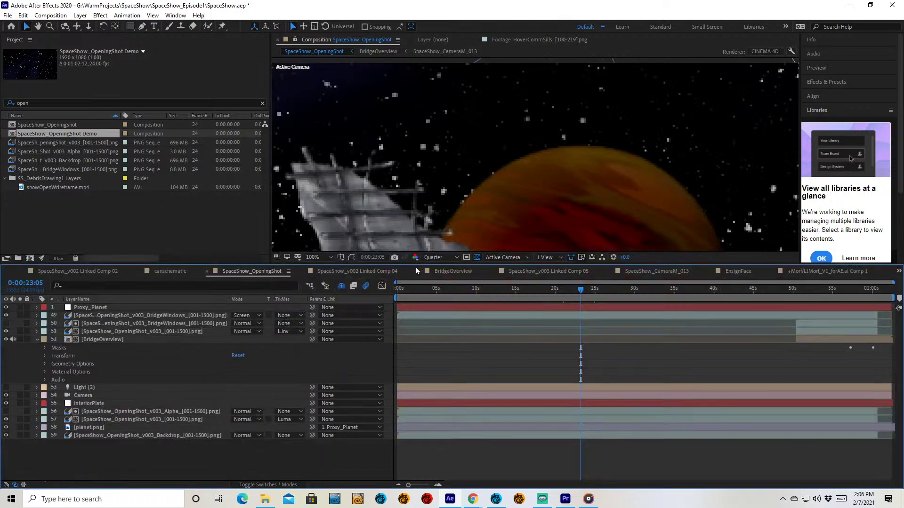
left_click(144, 418)
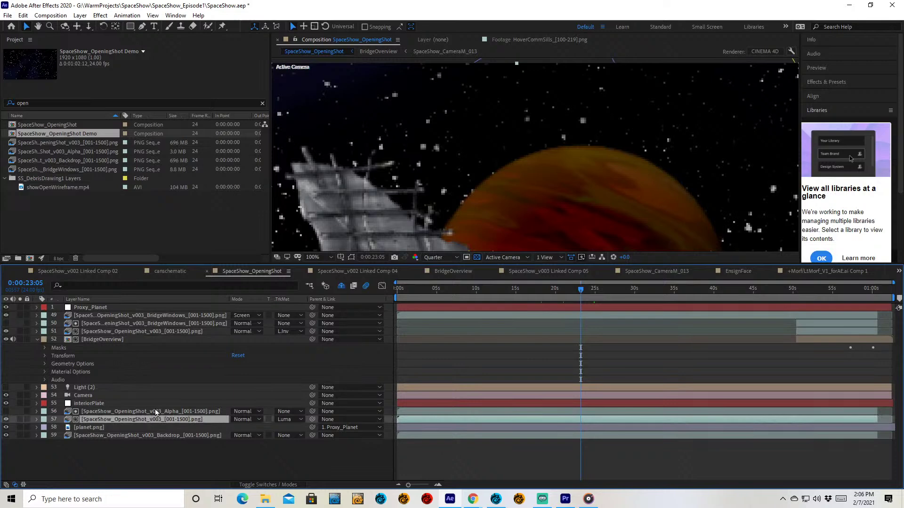
left_click(156, 412)
double_click(170, 414)
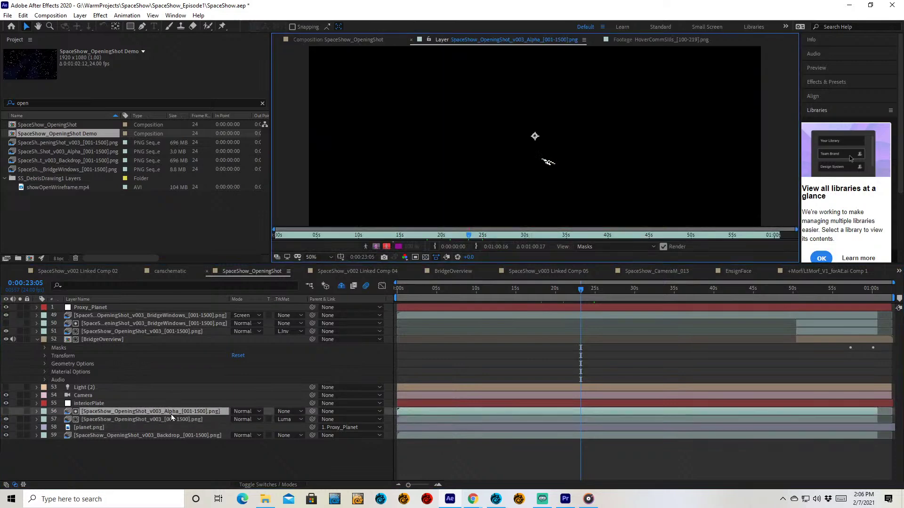
left_click(288, 235)
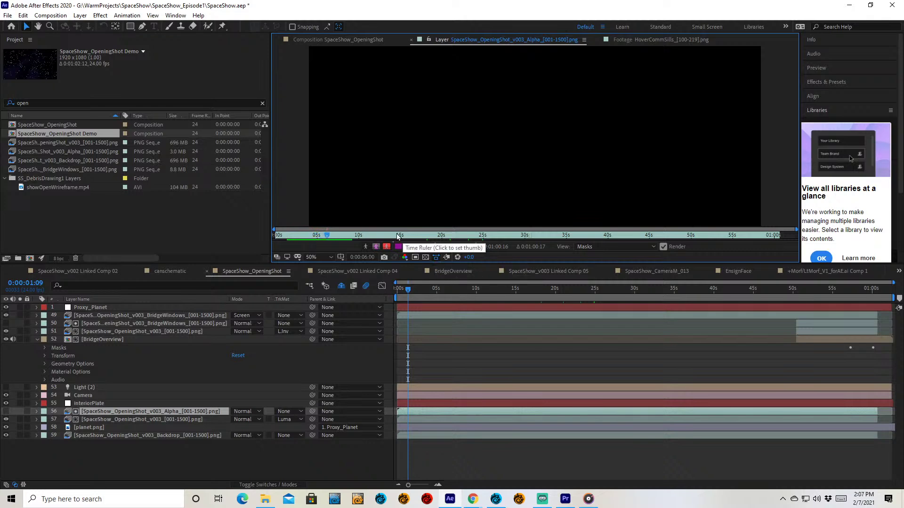
left_click_drag(335, 236, 579, 252)
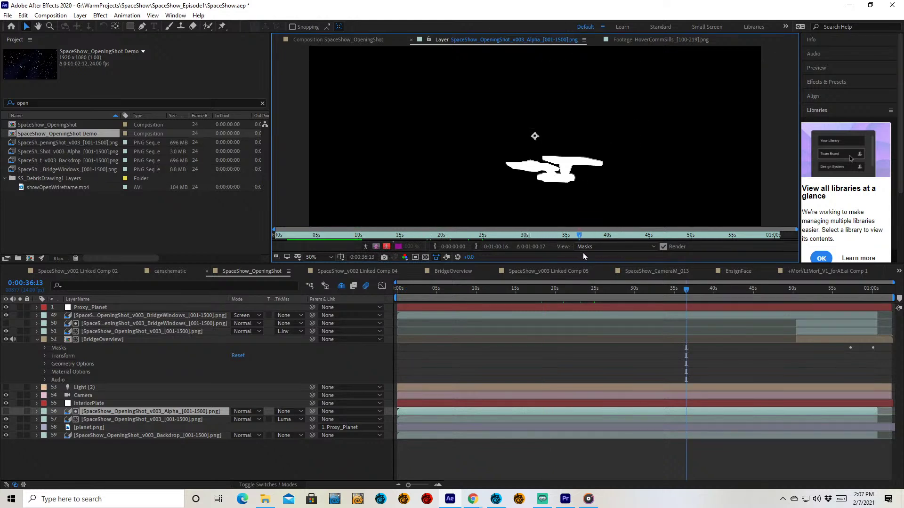
key("space")
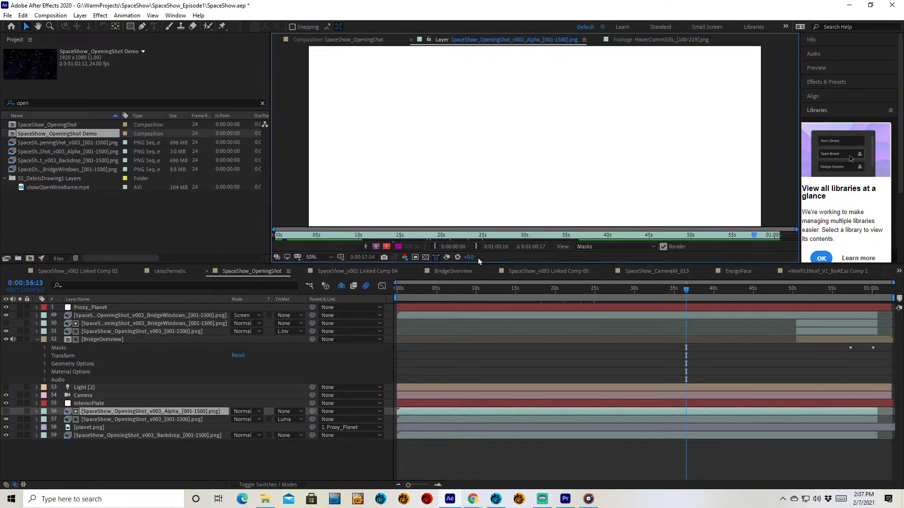
Step: Open the planet.png layer by itself and examine it at 22 seconds
left_click(528, 380)
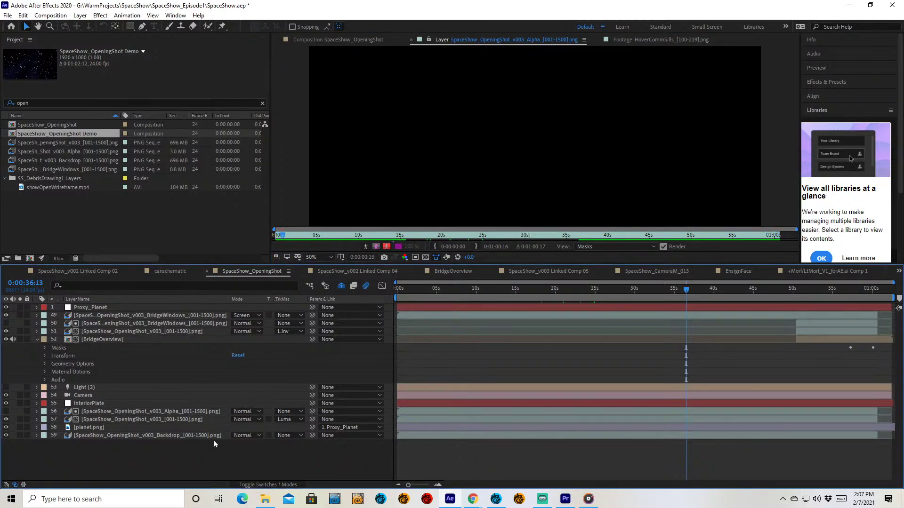
left_click(136, 434)
double_click(139, 428)
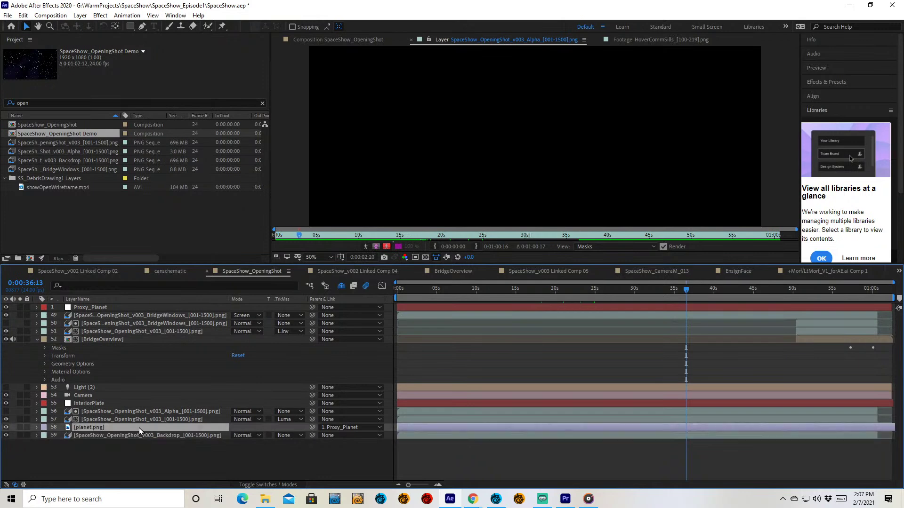
mouse_move(554, 291)
left_mouse_down()
mouse_move(408, 290)
mouse_move(571, 289)
left_mouse_up()
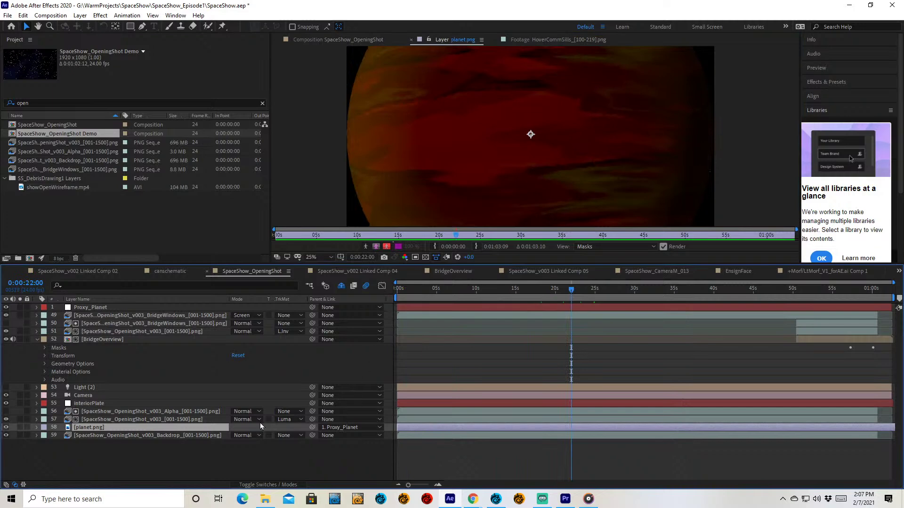
Step: Open the SpaceShow_OpeningShot_v003_Backdrop layer by itself and scrub through its sequence to about 52 seconds
double_click(195, 437)
left_click_drag(571, 289, 813, 309)
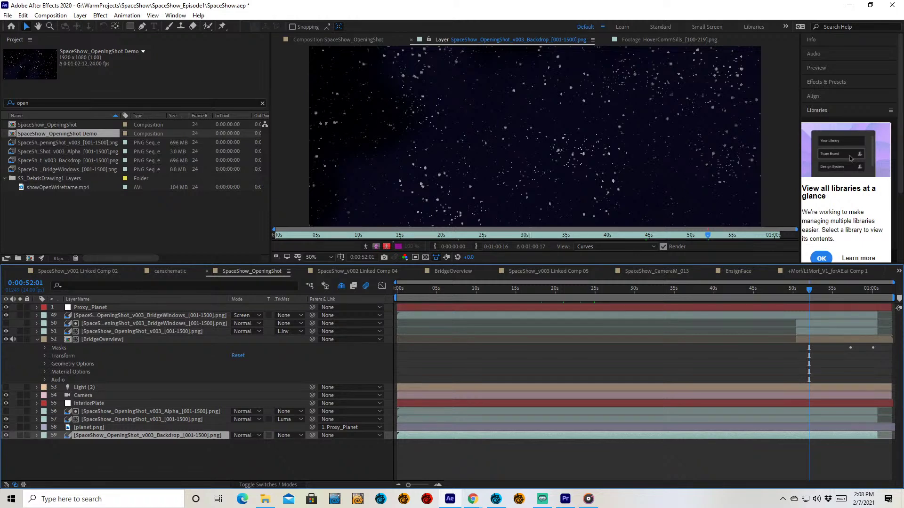
Step: Close After Effects without saving the changes to SpaceShow.aep
left_click(892, 5)
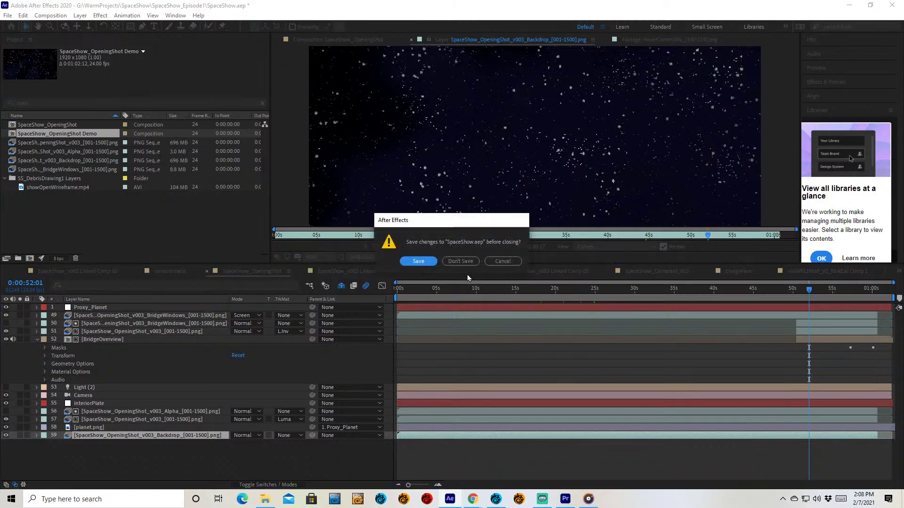
left_click(461, 258)
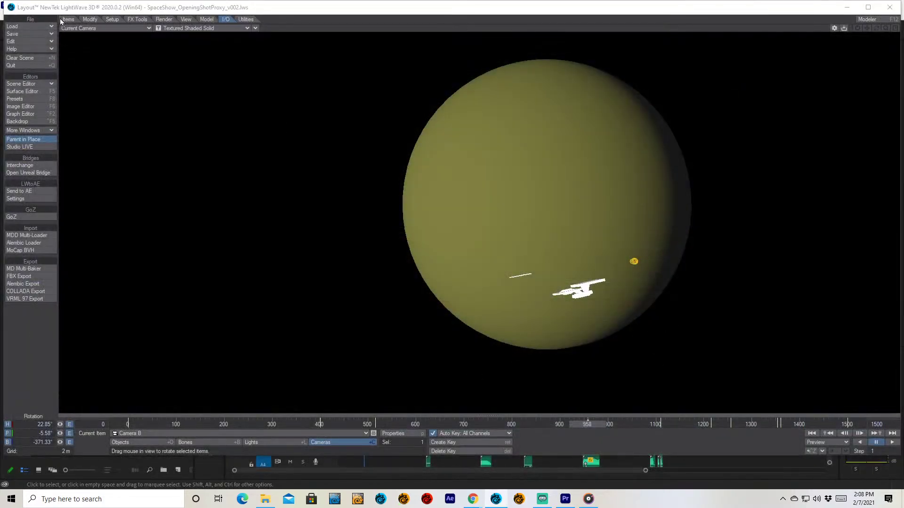
Step: Load the scene SpaceShow_Bridge_CameraAngles_v02.lws in LightWave Layout without saving the current scene, declining replacements for all missing files
left_click(30, 19)
left_click(47, 28)
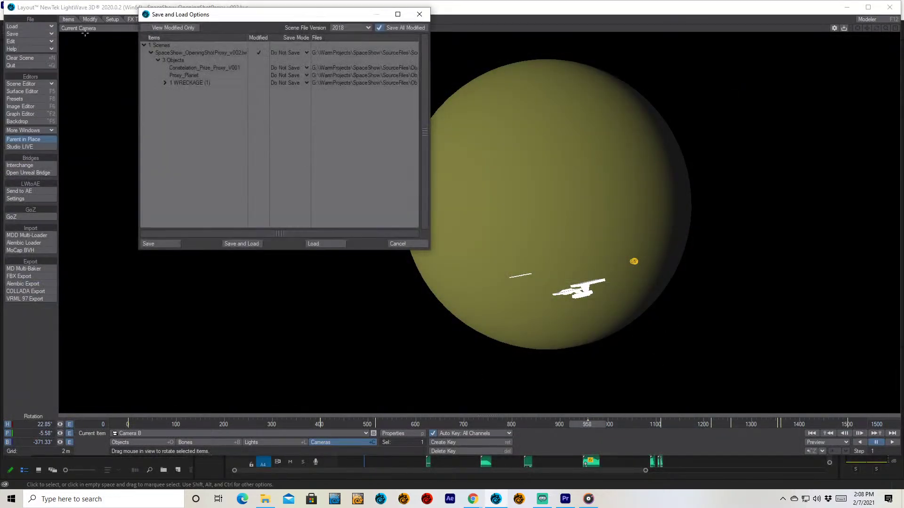
left_click(313, 245)
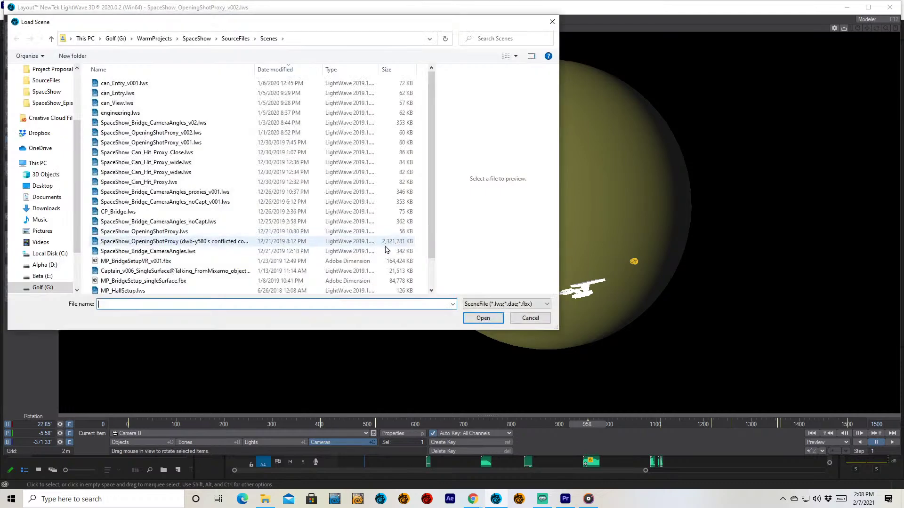
left_click(200, 124)
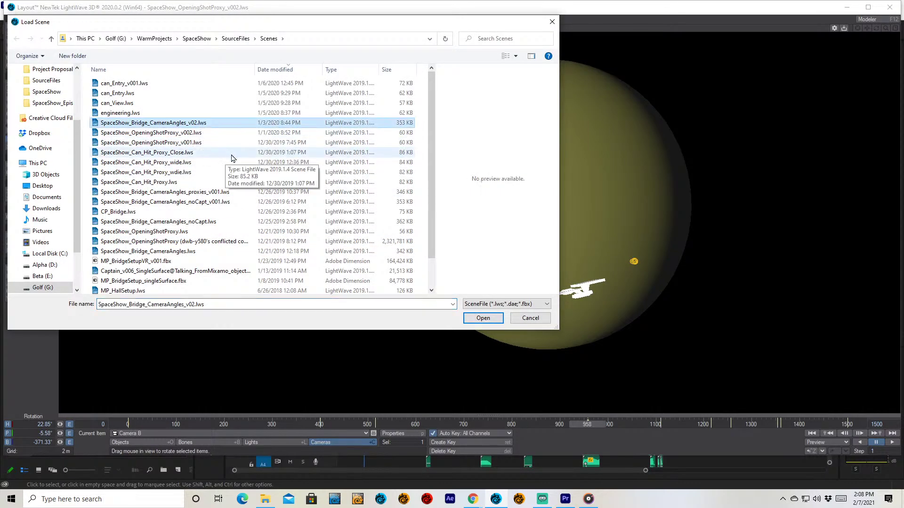
left_click(295, 74)
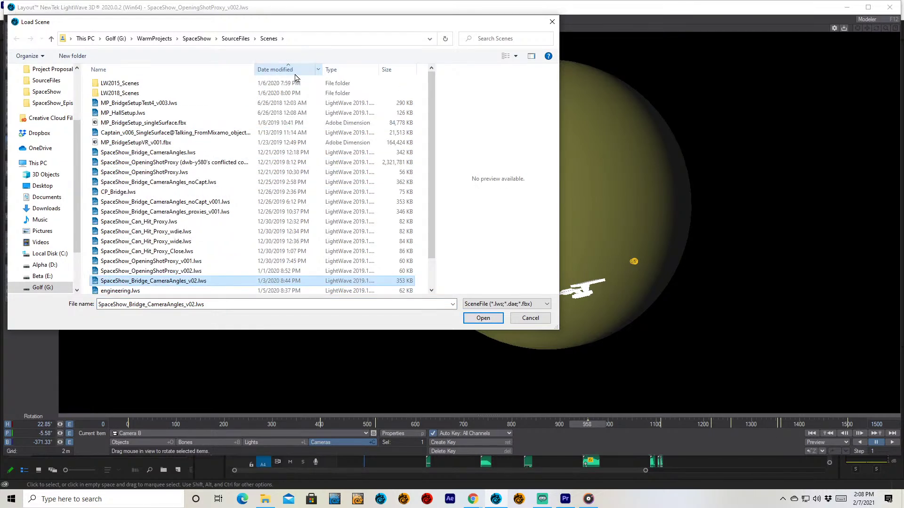
left_click(478, 320)
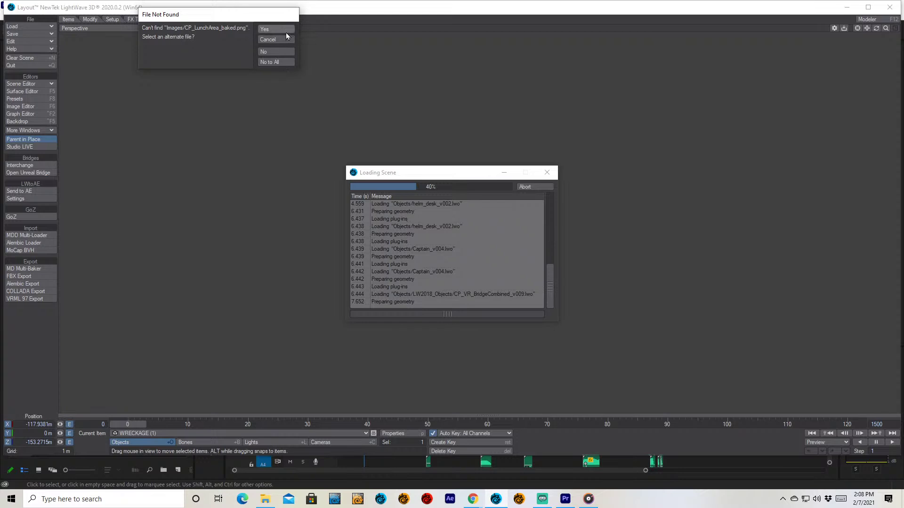
left_click(279, 61)
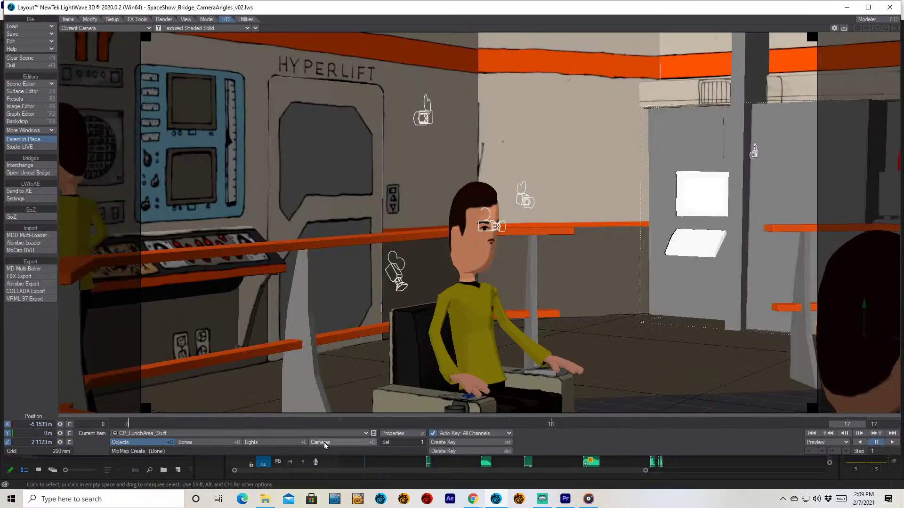
Step: Switch to camera selection, pick CameraQ and compare the bridge views of the last cameras in the list, ending on CameraP
left_click(324, 444)
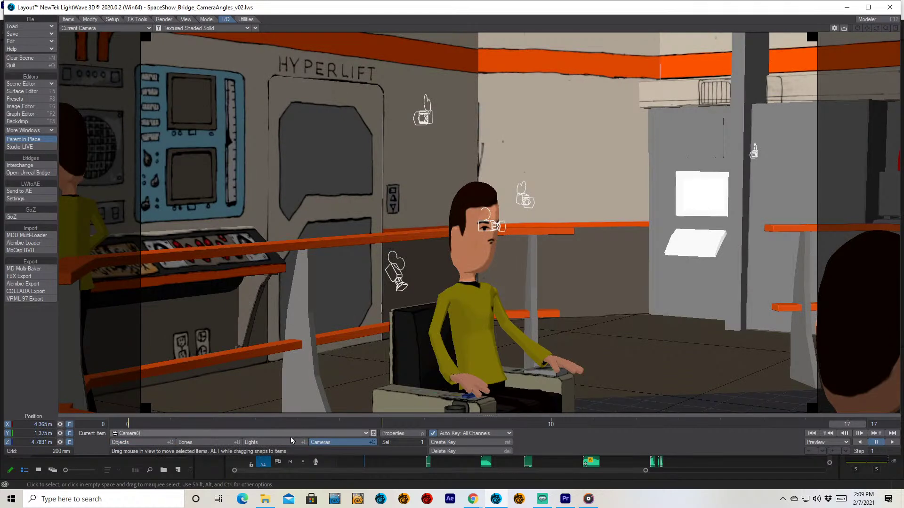
left_click(145, 434)
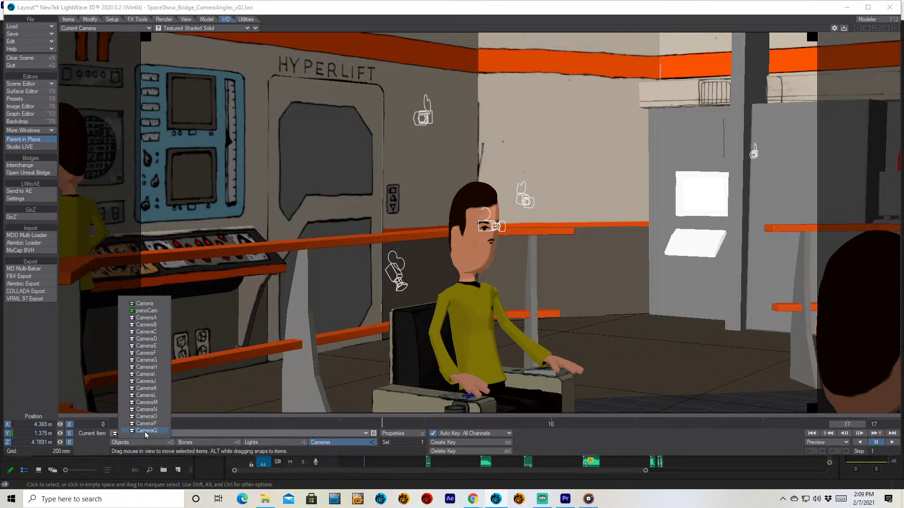
left_click(146, 431)
key("Up")
key("Up")
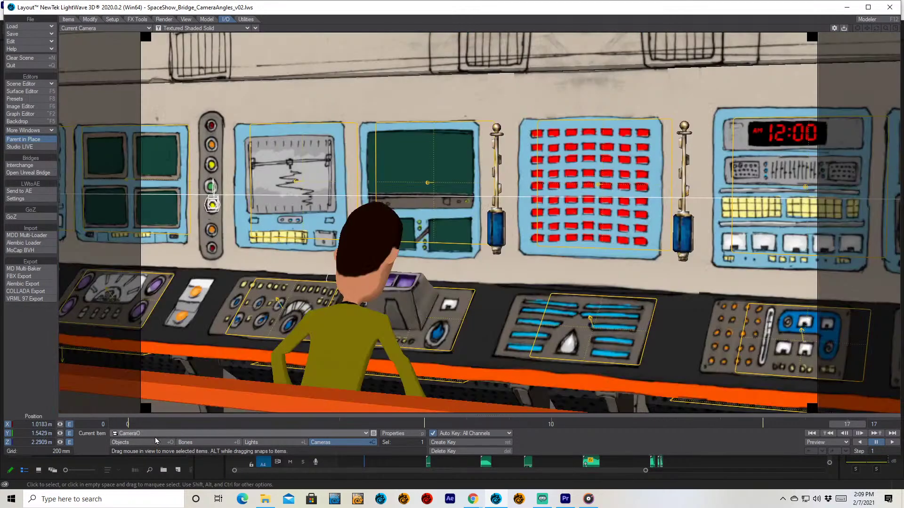
key("Up")
key("Up")
key("Down")
key("Down")
key("Down")
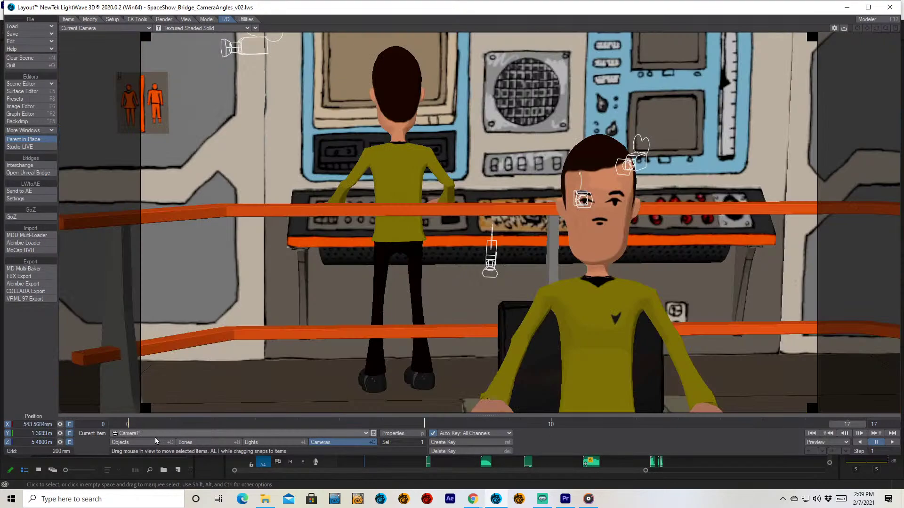
Step: Step backward through the bridge camera views from CameraP to CameraA
key("Up")
key("Up")
key("Up")
key("Up")
key("Up")
key("Up")
key("Up")
key("Up")
key("Up")
key("Up")
key("Up")
key("Up")
key("Up")
key("Up")
key("Up")
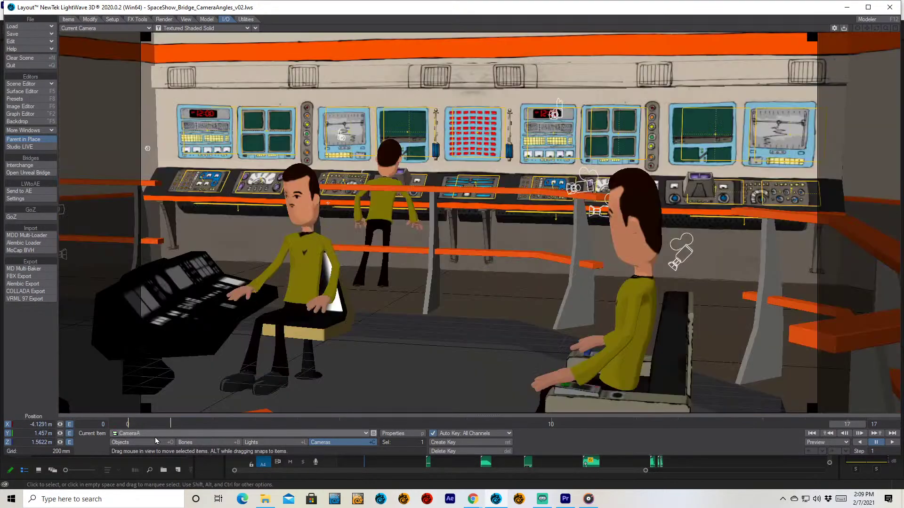
Step: Examine the bridge views from CameraA forward to CameraH, rechecking the angles around CameraG
key("Down")
key("Down")
key("Down")
key("Down")
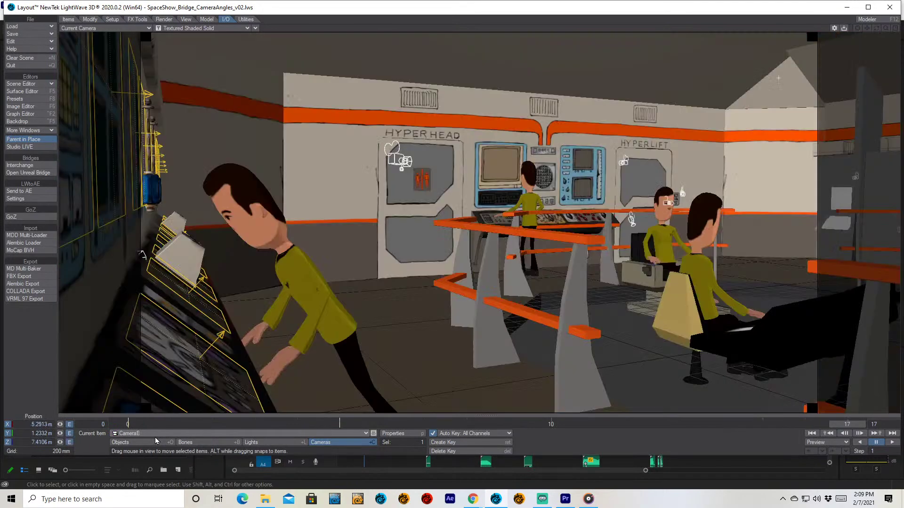
key("Down")
key("Down")
key("Down")
key("Up")
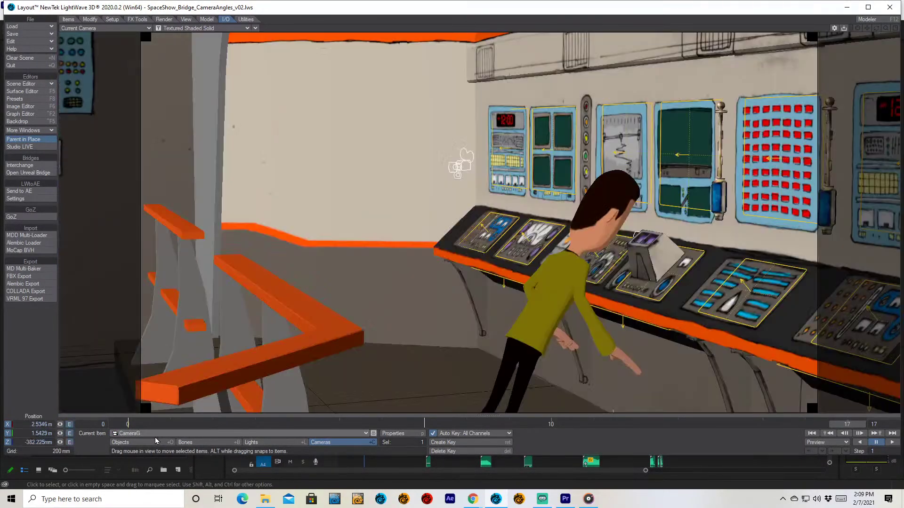
key("Up")
key("Down")
key("Down")
key("Down")
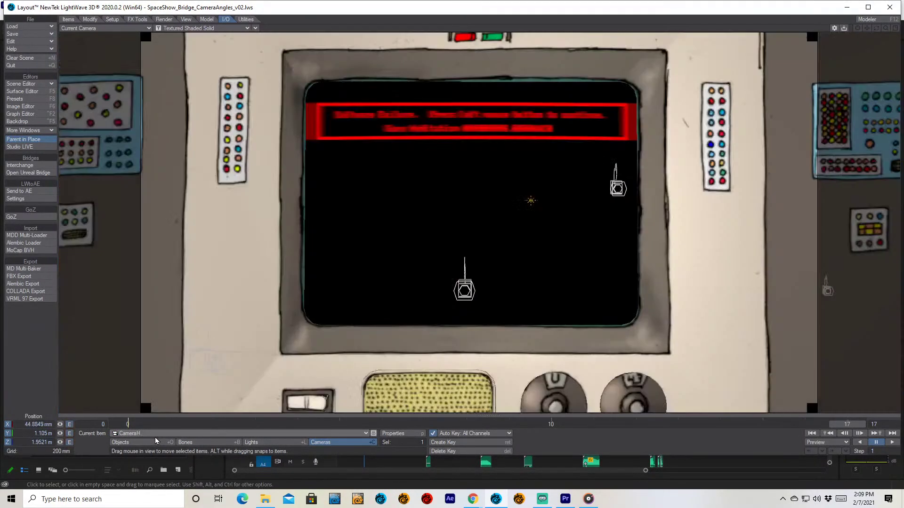
Step: Look through the remaining camera views from CameraH onward, wrapping past the end of the list and returning to CameraQ
key("Down")
key("Down")
key("Down")
key("Down")
key("Down")
key("Down")
key("Down")
key("Down")
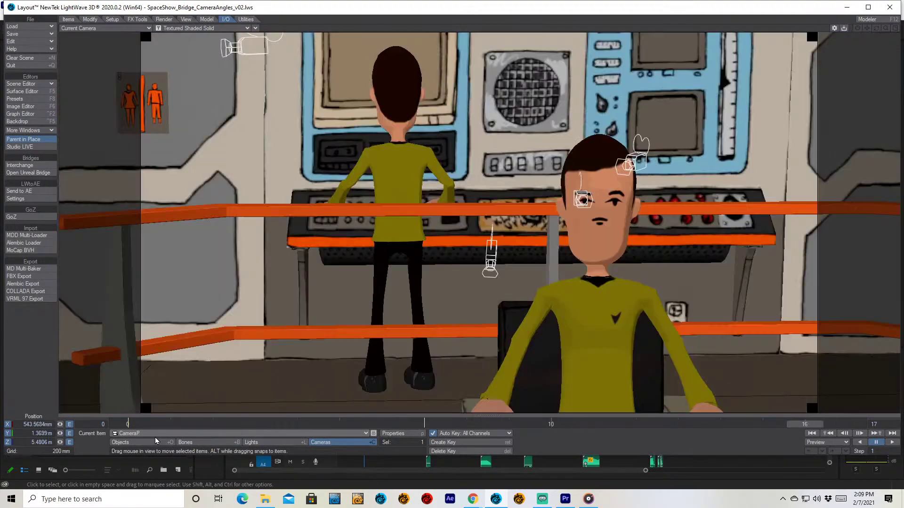
key("Down")
key("Down")
key("Down")
key("Down")
key("Up")
key("Up")
key("Up")
key("Up")
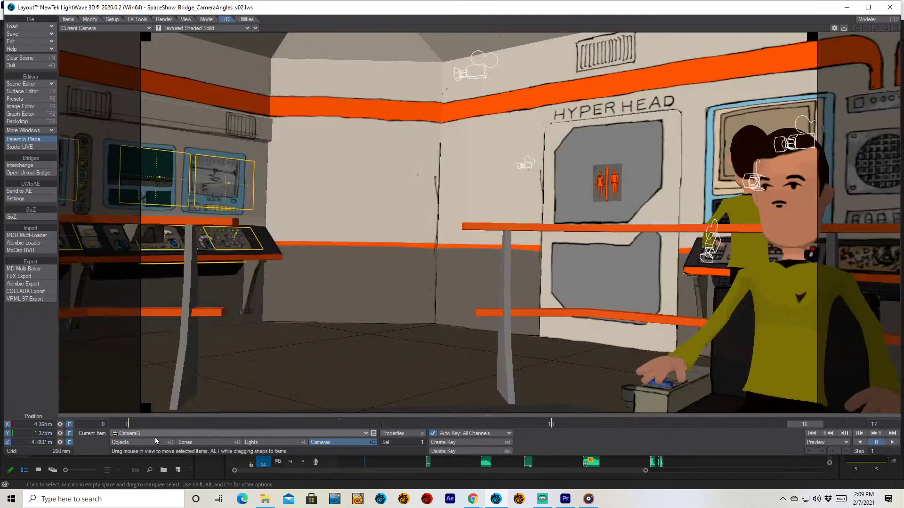
key("Down")
key("Up")
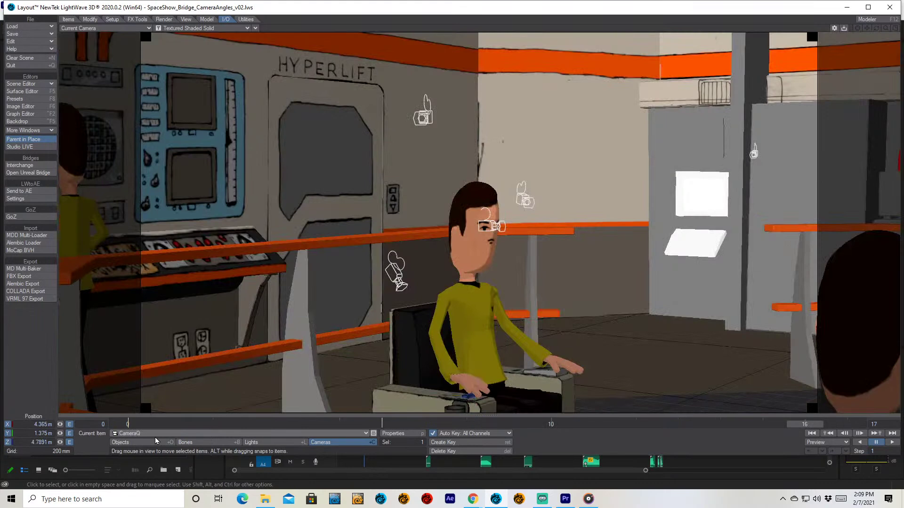
Step: Set the viewport to VPR and preview the rendered bridge from several cameras, ending on CameraD
left_click(213, 29)
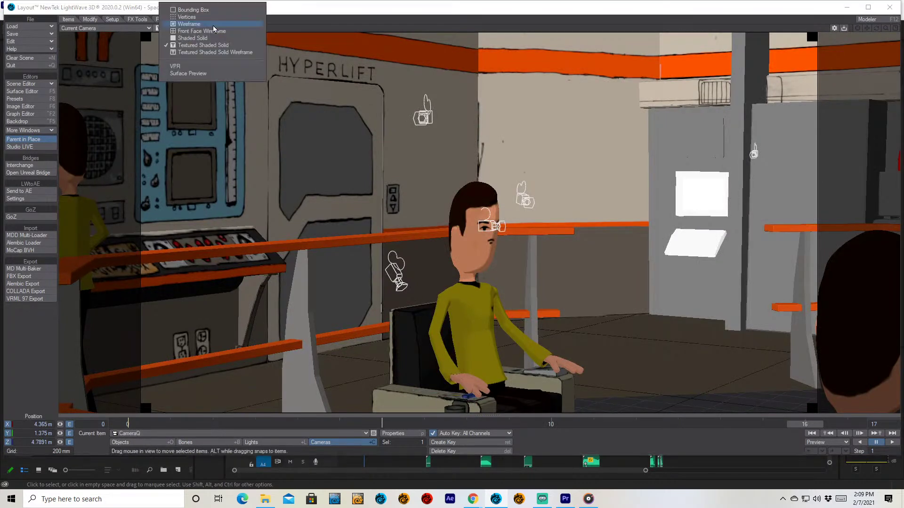
left_click(203, 67)
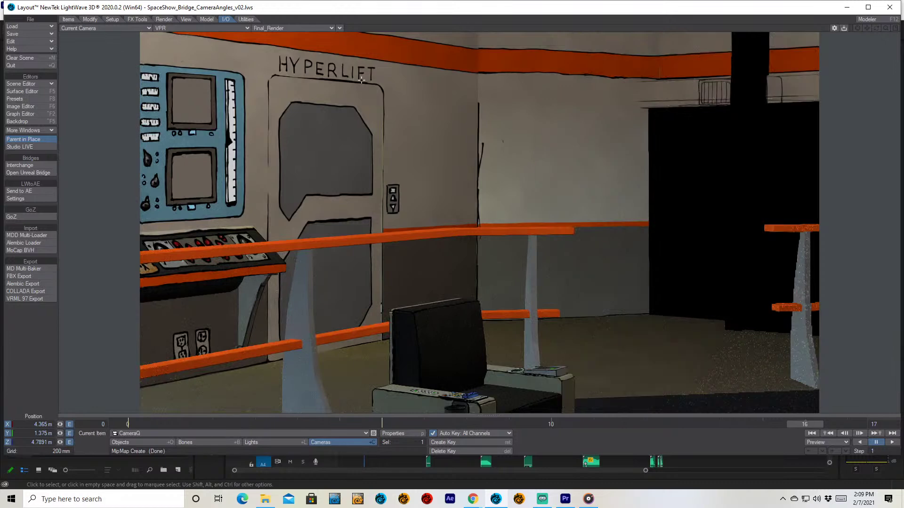
key("Up")
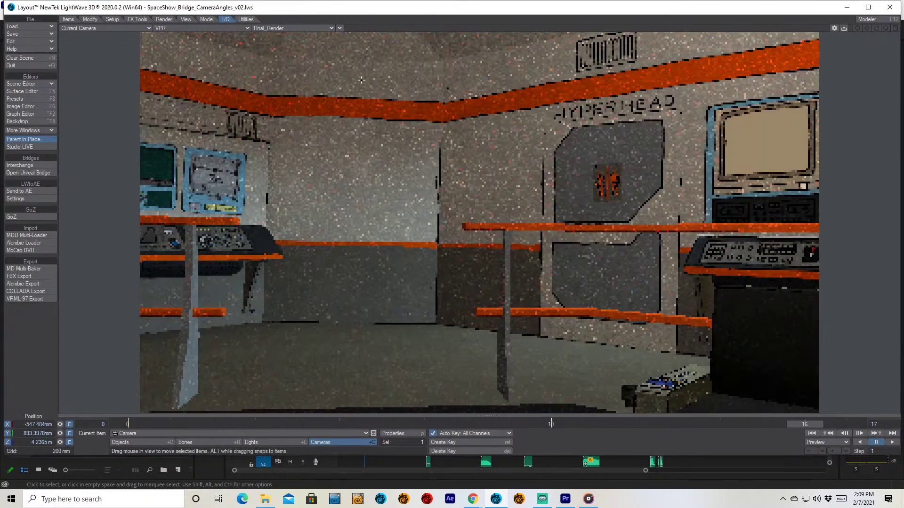
key("Up")
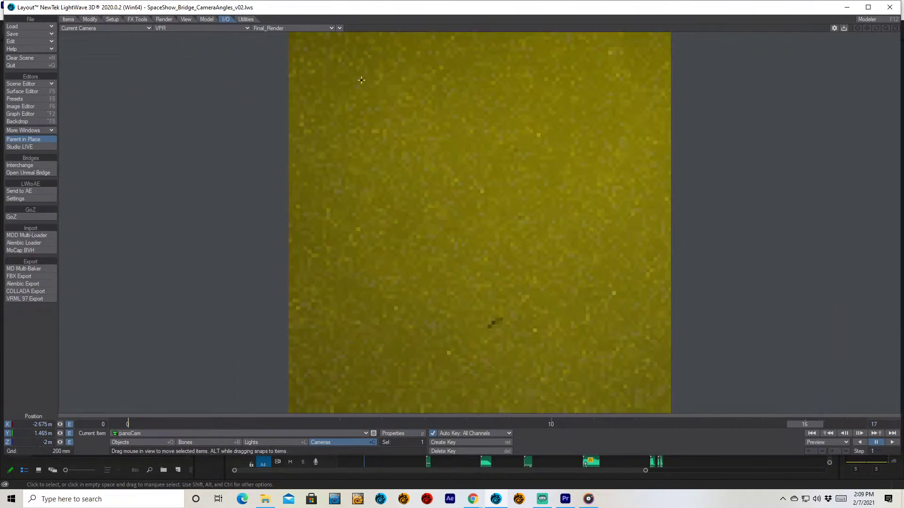
key("Up")
key("Up")
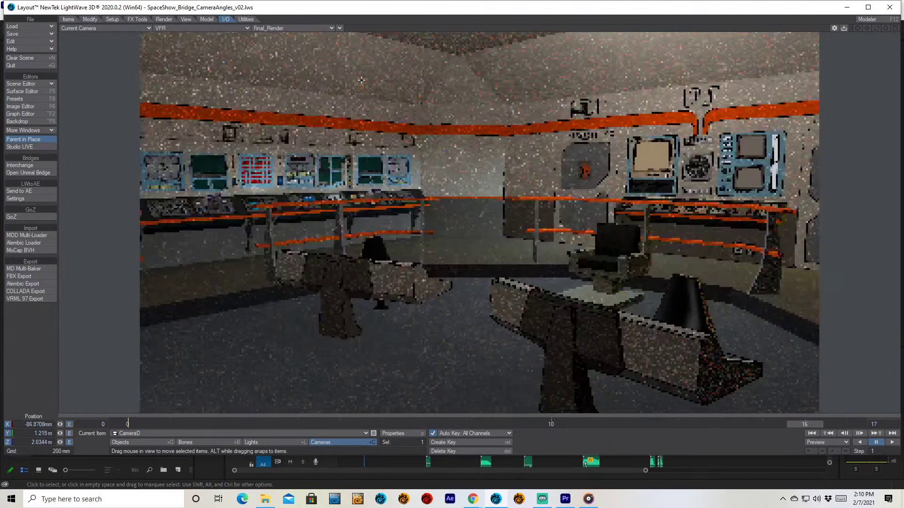
key("Up")
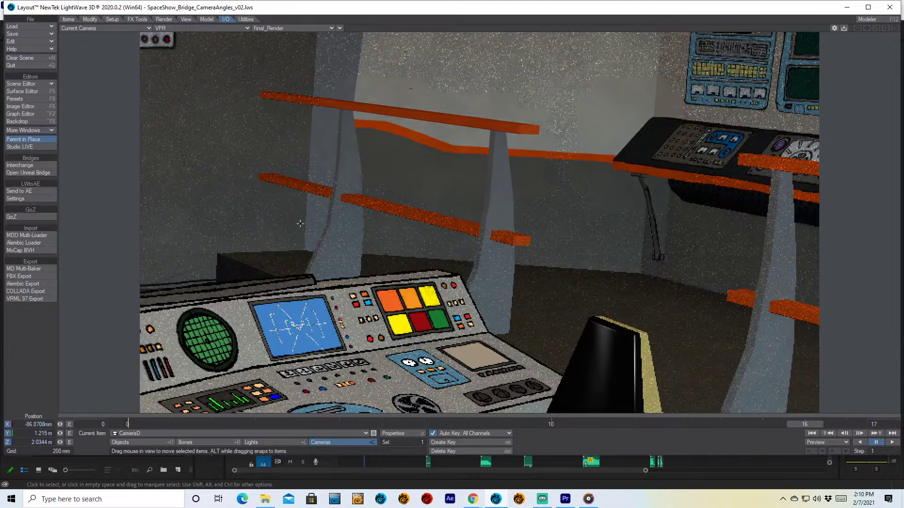
Step: Show the Luminosity buffer in the VPR view of CameraD
left_click(301, 28)
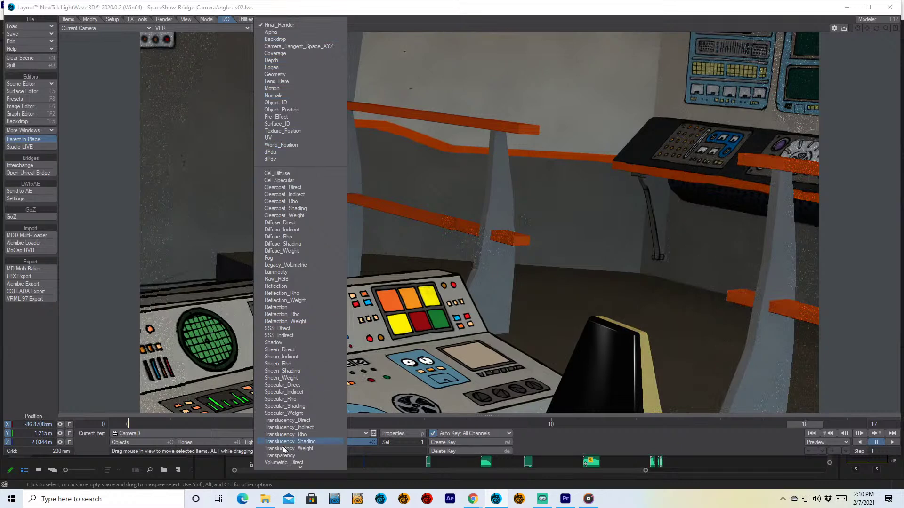
mouse_move(291, 467)
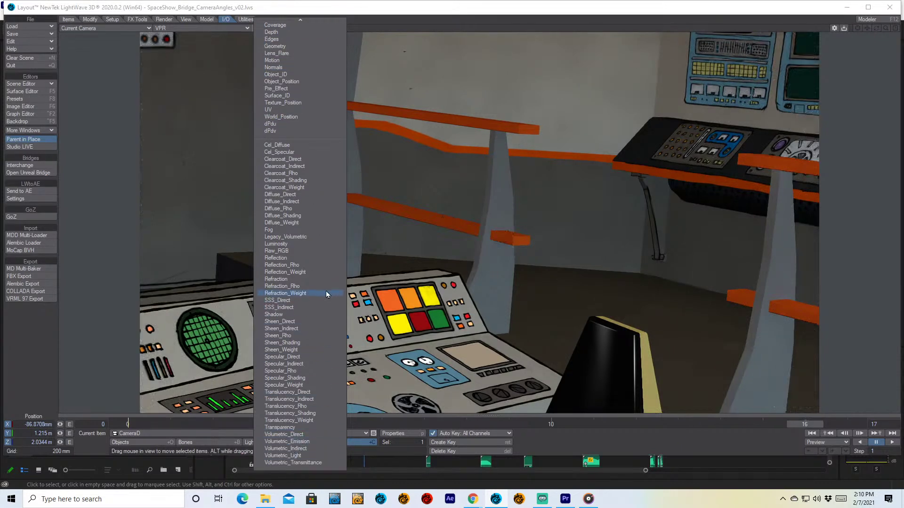
left_click(313, 244)
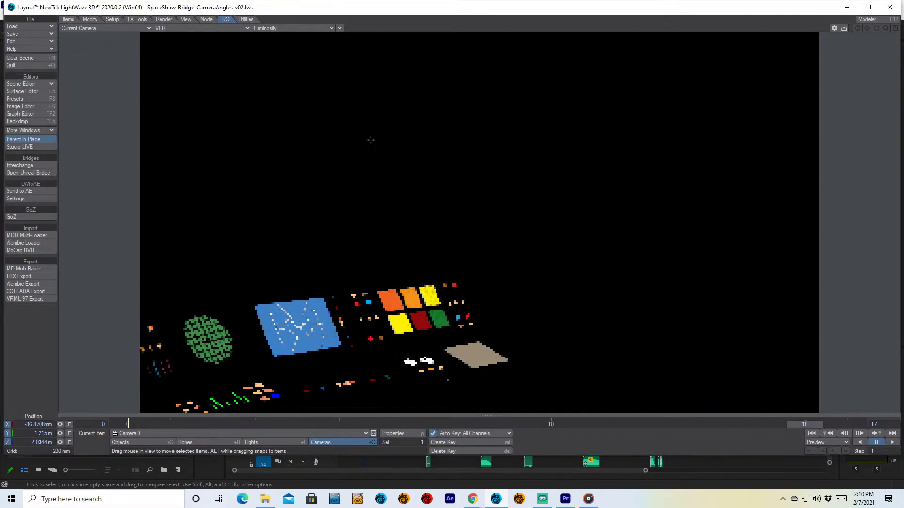
Step: Show the Backdrop buffer in the VPR view of CameraD
left_click(282, 28)
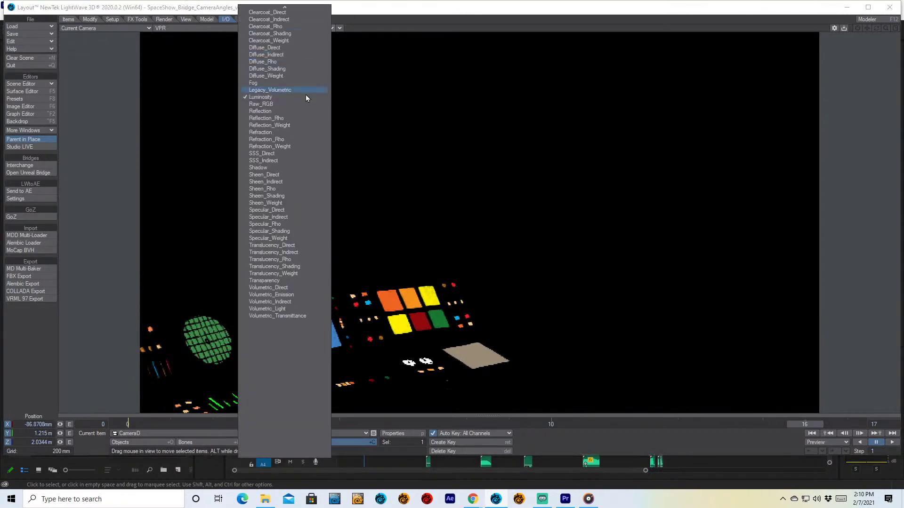
mouse_move(289, 7)
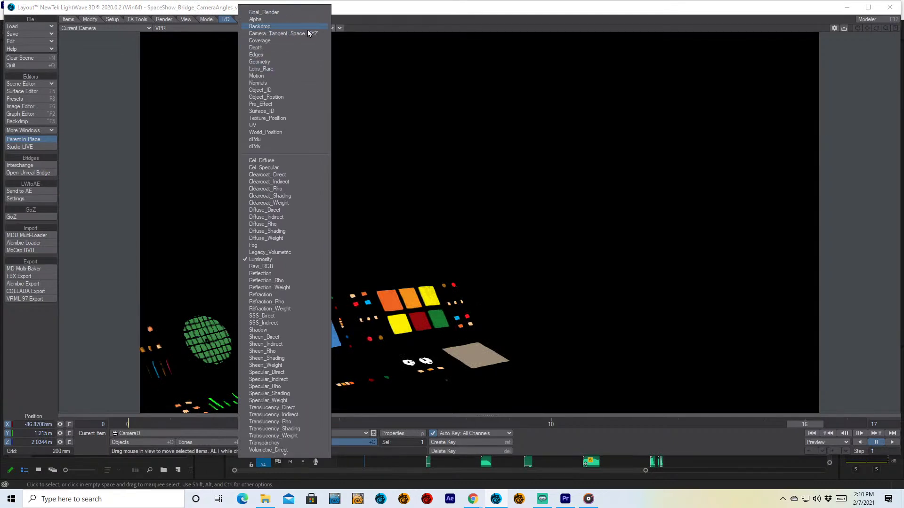
left_click(310, 33)
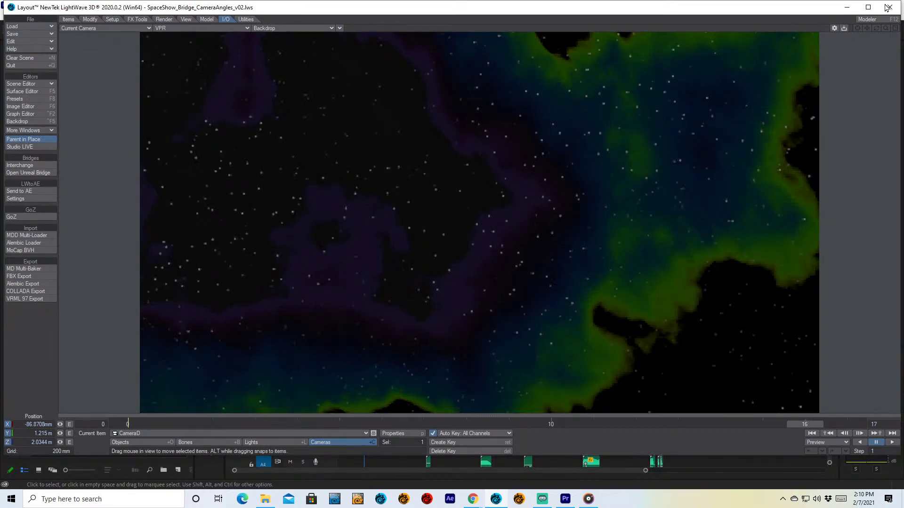
Step: Exit LightWave Layout without saving the bridge scene and cancel the Feedback Agent bug report
left_click(23, 27)
left_click(889, 8)
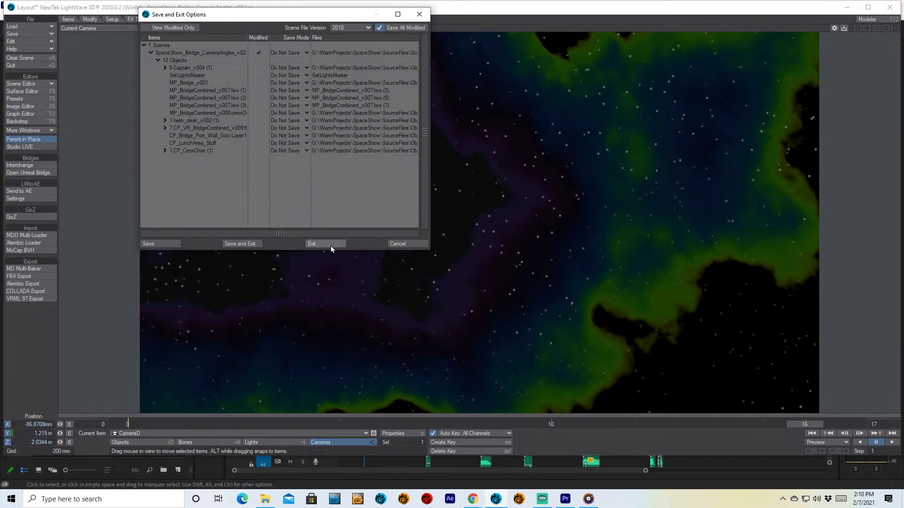
left_click(331, 245)
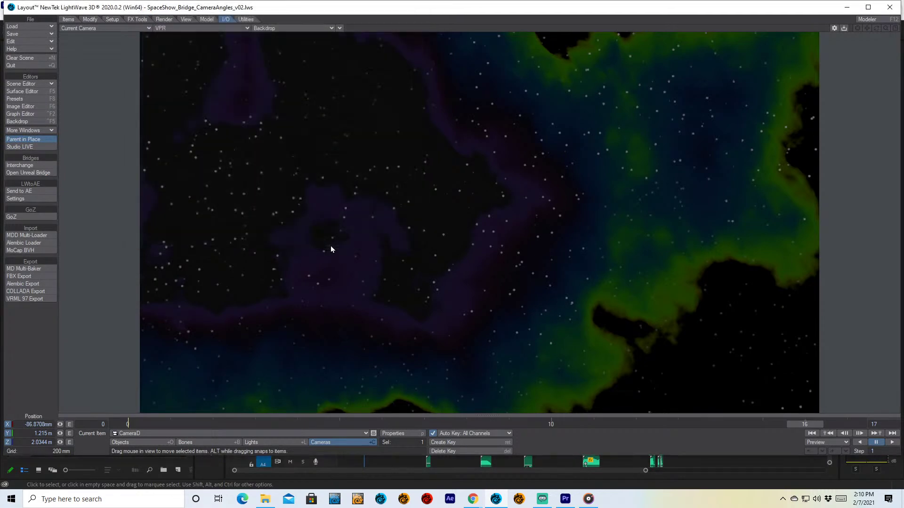
left_click(466, 281)
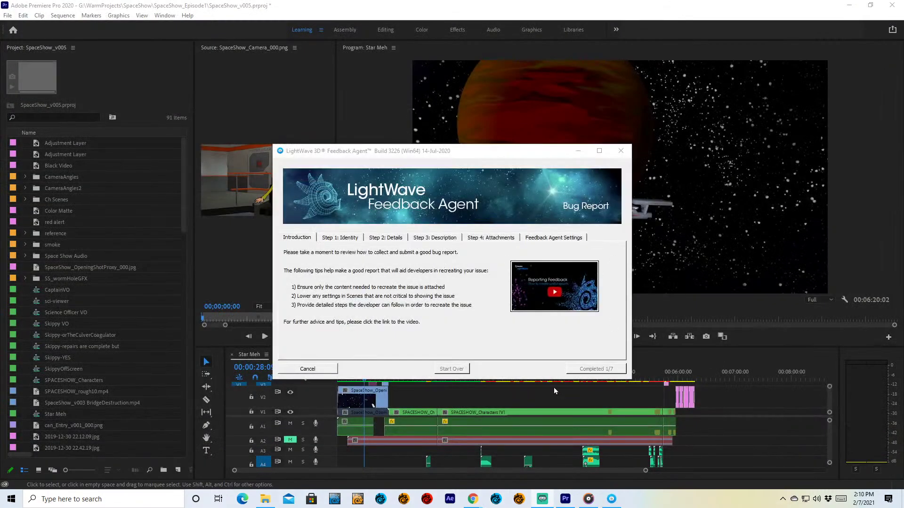
left_click(308, 369)
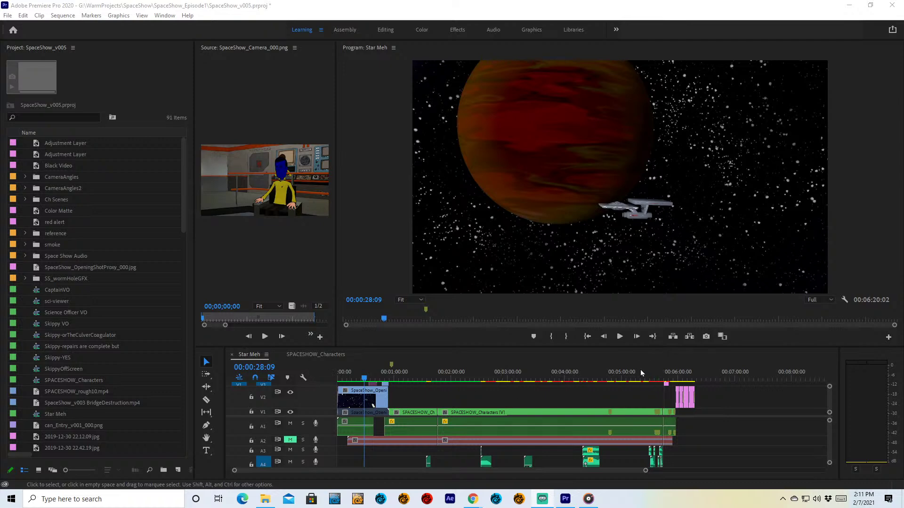
Step: View the science officer's bridge shots at 5:05:23 and 5:32:11 in the Star Meh sequence
left_click(627, 373)
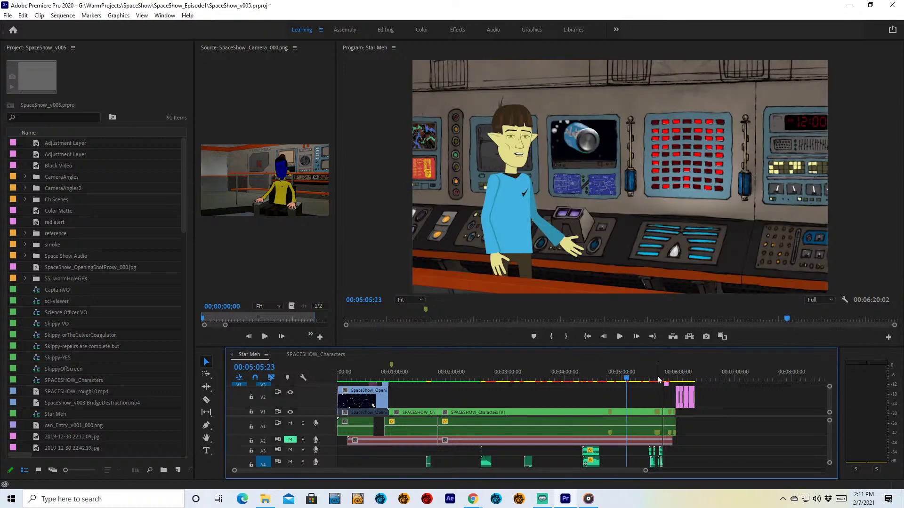
left_click(654, 378)
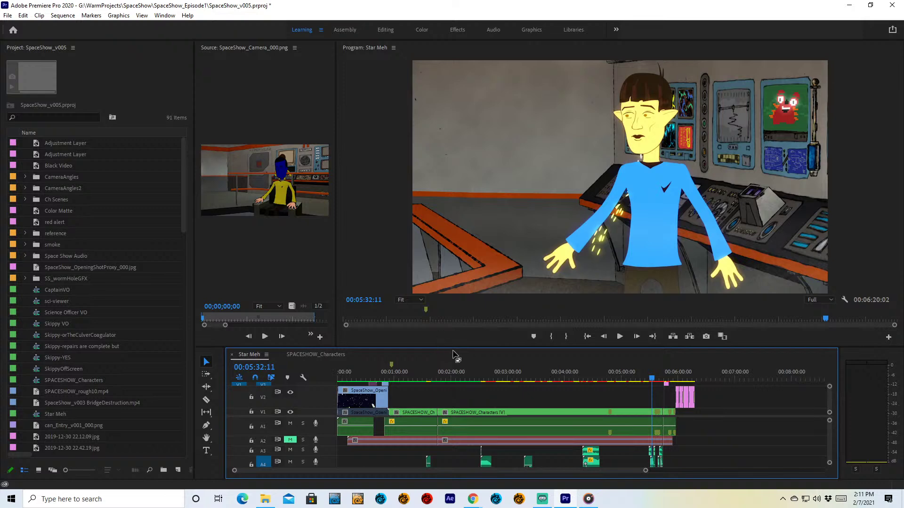
left_click(185, 214)
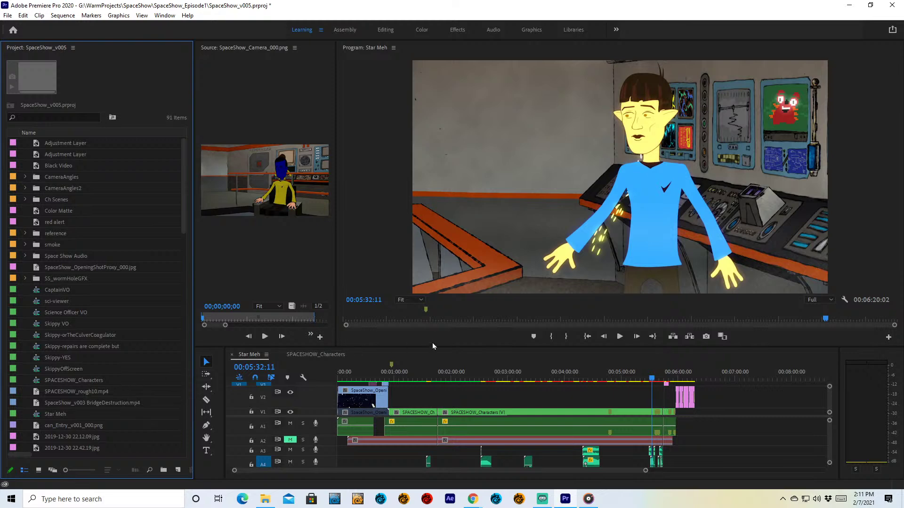
Step: Open the SPACESHOW_Characters sequence and view its character shots at 1:02:01, 0:44:16 and 1:18:09
left_click(303, 356)
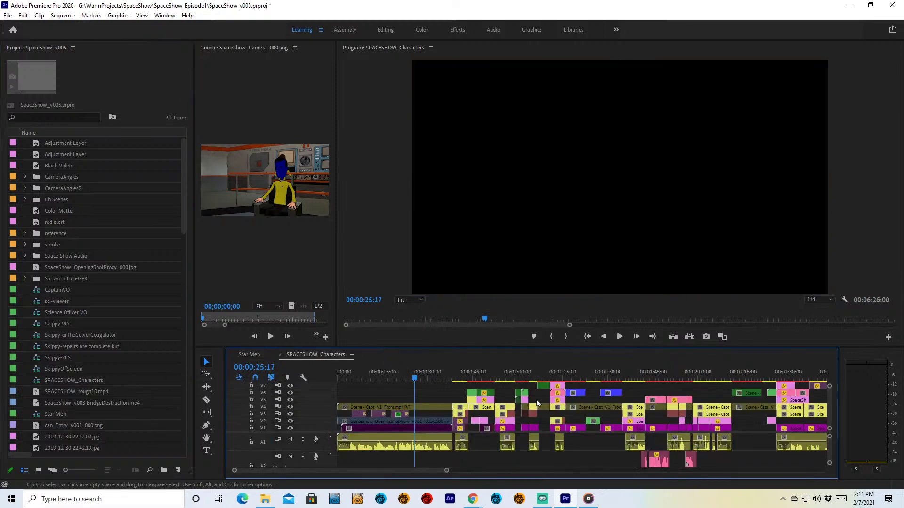
left_click(521, 371)
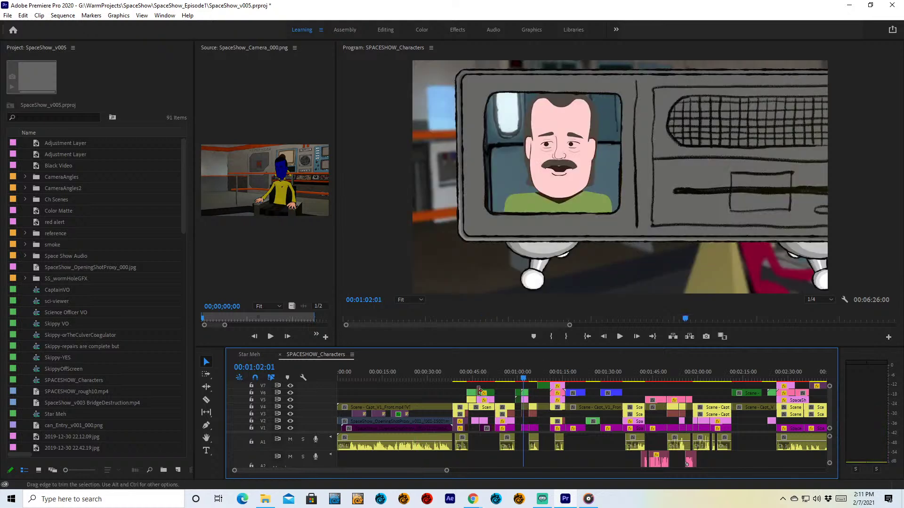
left_click(472, 372)
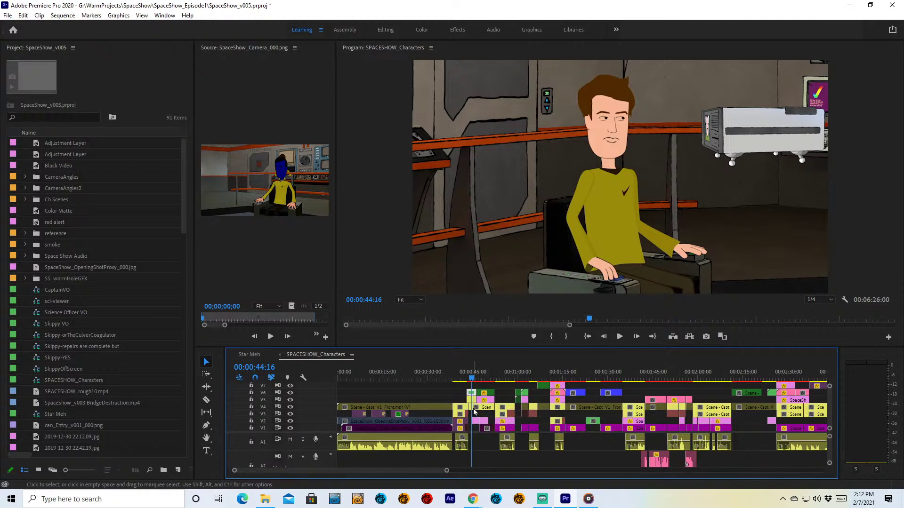
left_click(572, 377)
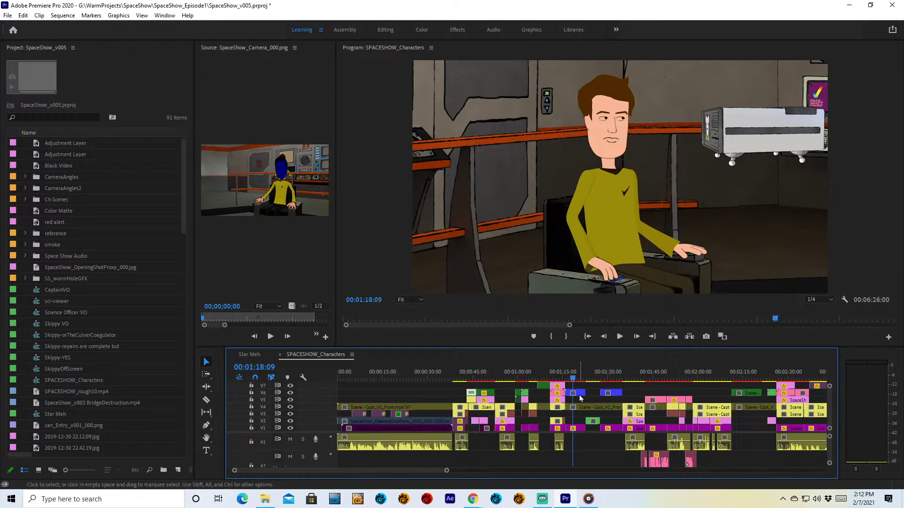
Step: Load the SciOff_V1 scene clip at 1:18:09 into the source monitor and reveal its project file in File Explorer
left_click(579, 394)
double_click(579, 398)
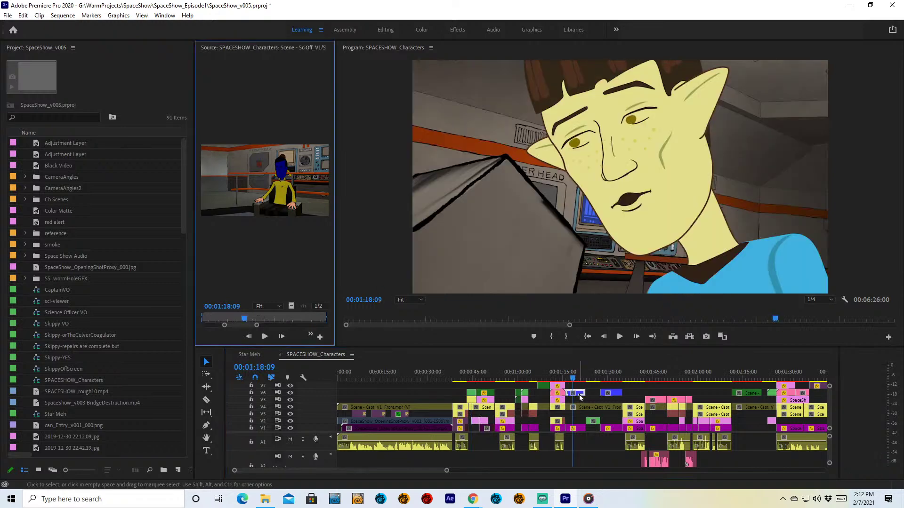
right_click(580, 398)
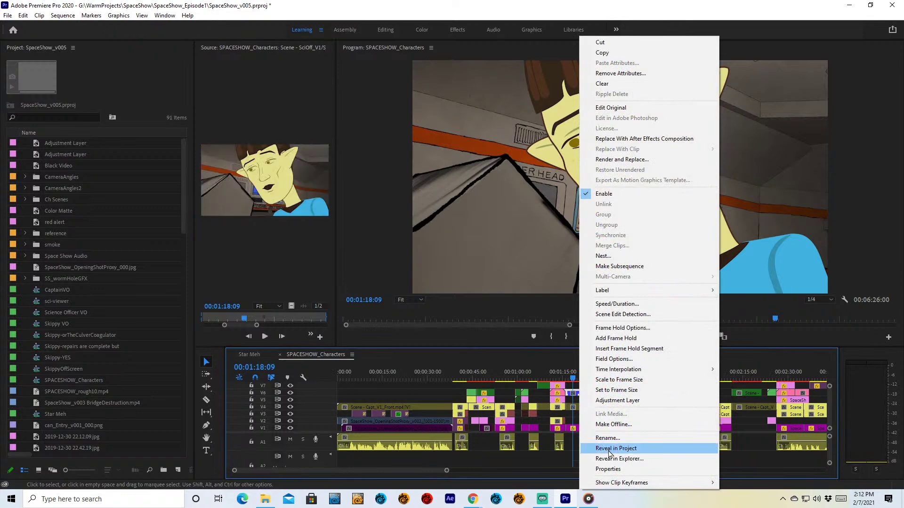
left_click(619, 459)
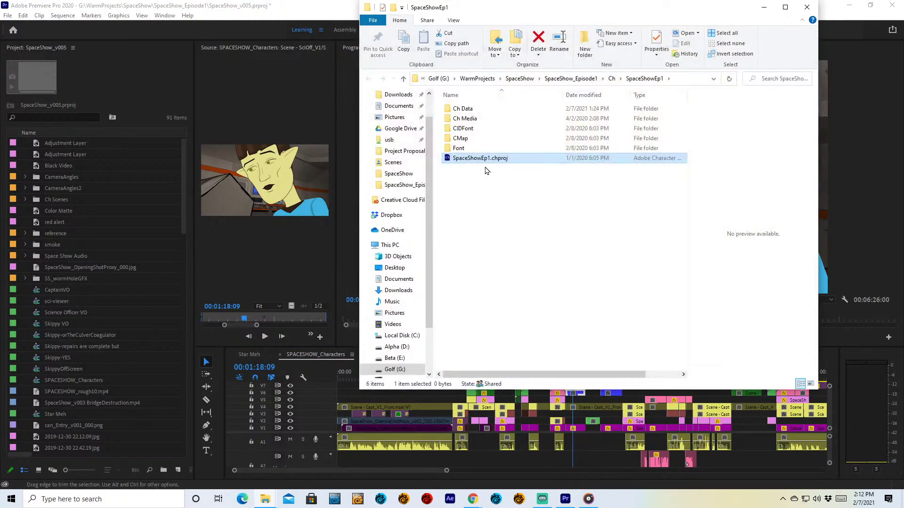
right_click(490, 163)
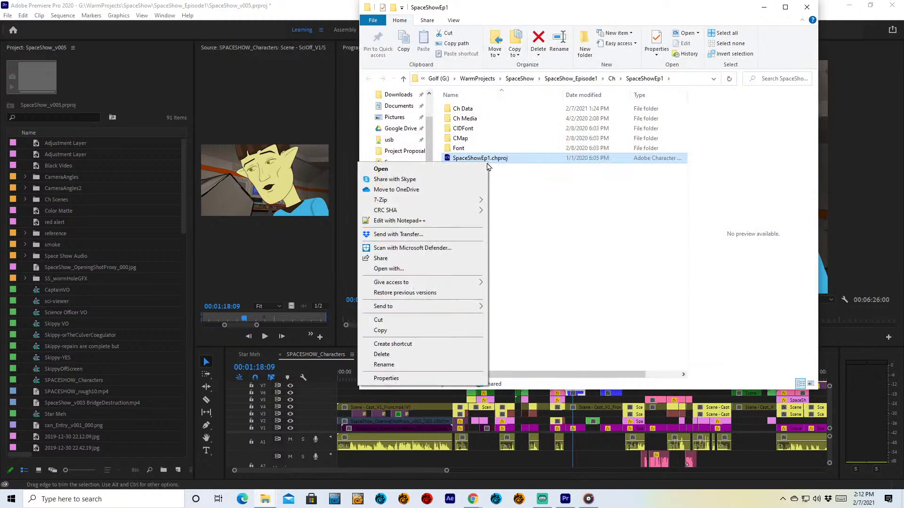
left_click(442, 269)
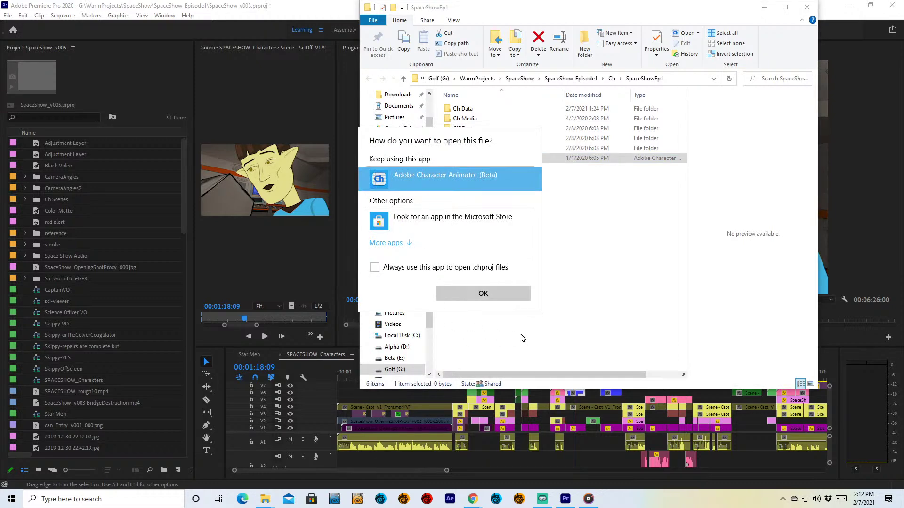
left_click(625, 292)
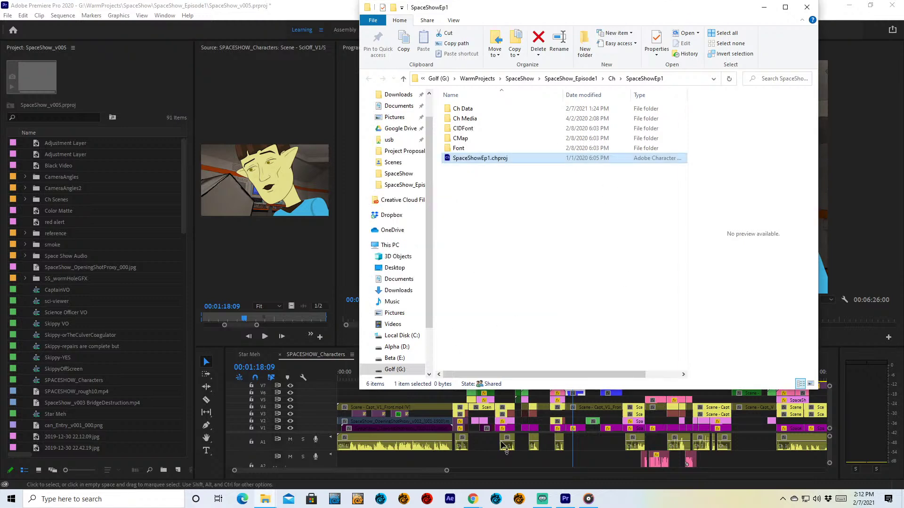
Step: Launch Adobe Character Animator 2020 in a maximized window and close the SpaceShowEp1 folder window
left_click(12, 501)
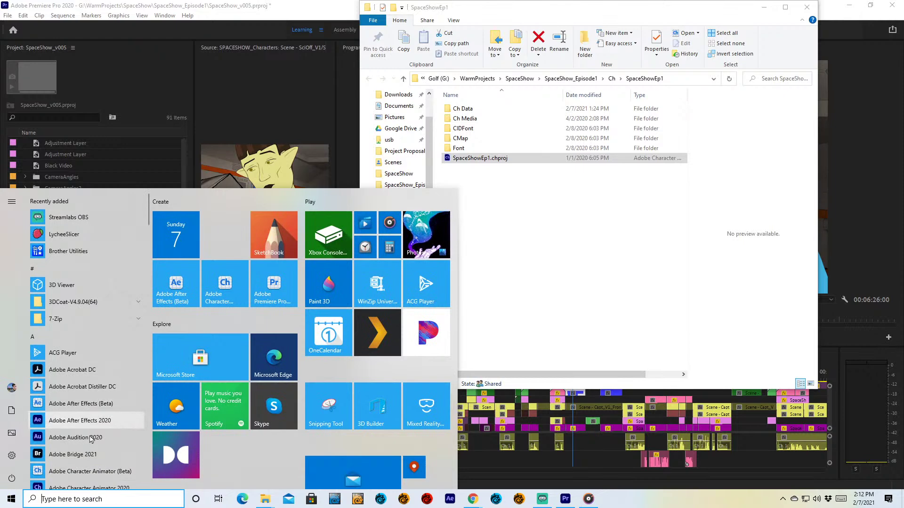
scroll(105, 479, "down", 1)
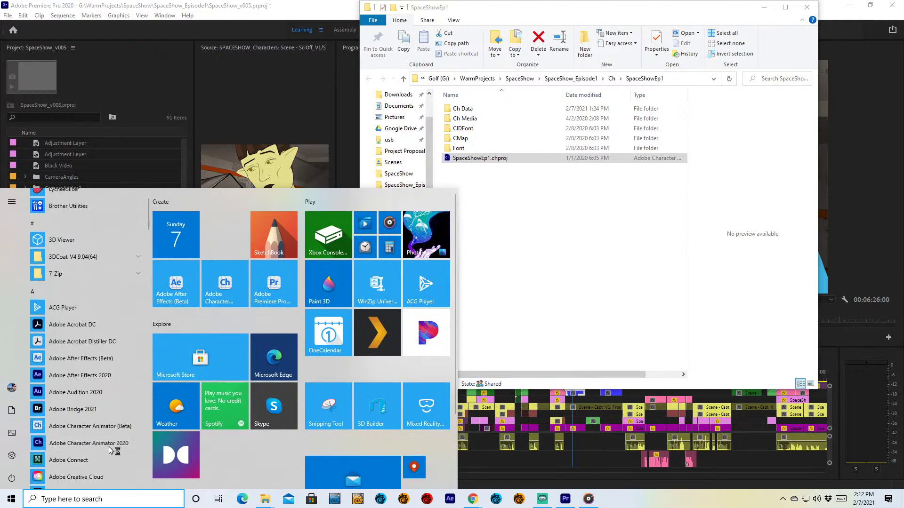
key("Escape")
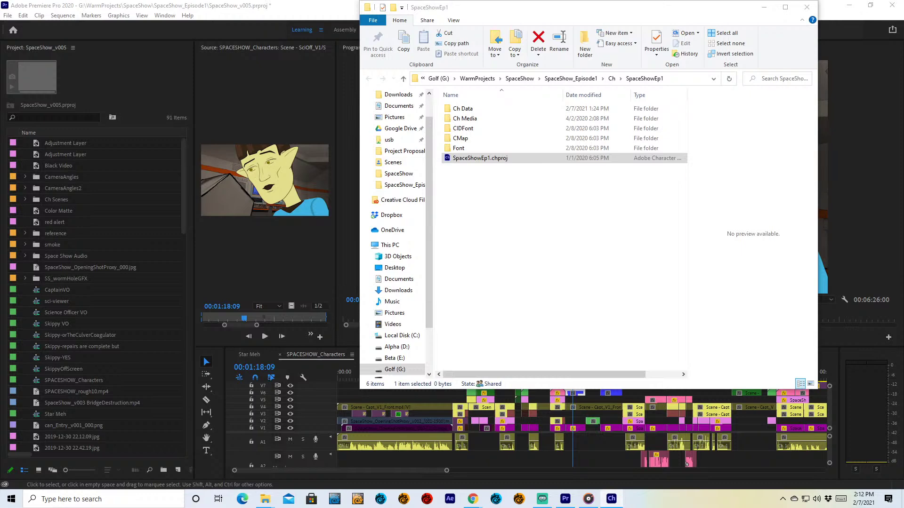
left_click(806, 11)
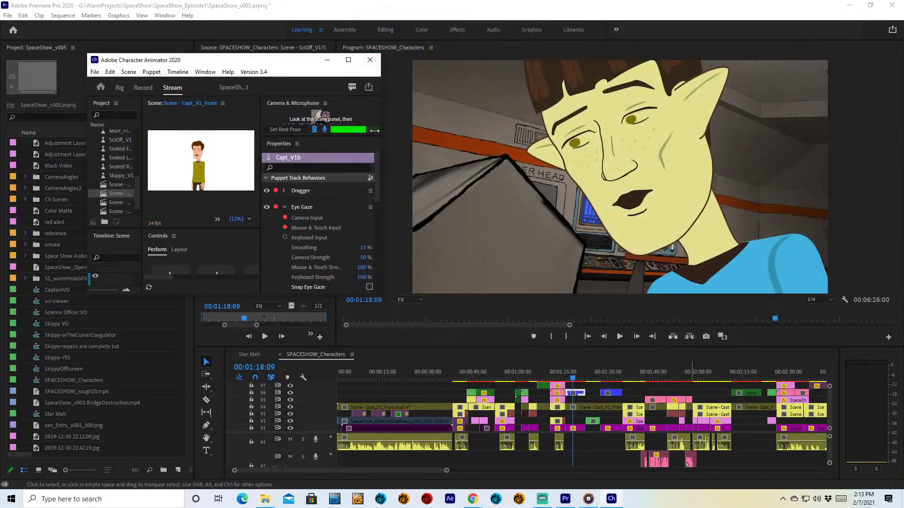
double_click(224, 63)
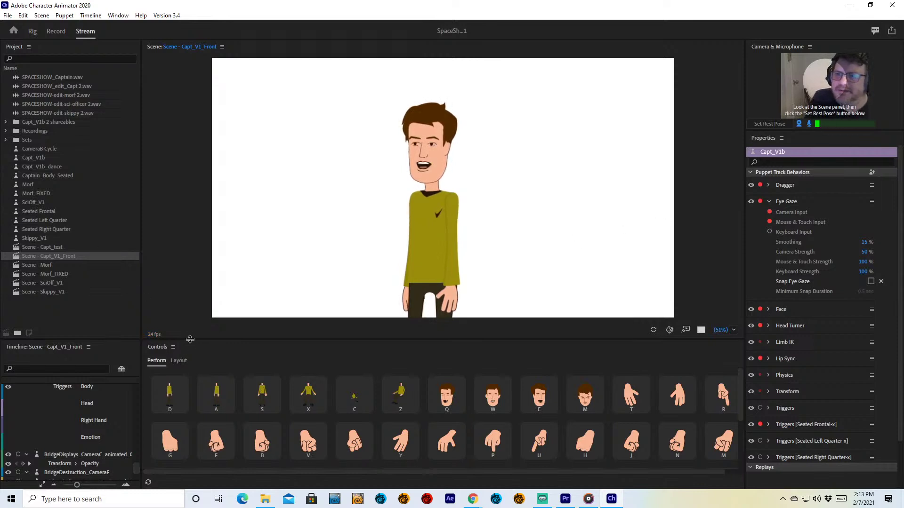
Step: Try out the Capt_V1b puppet's body and head turn triggers in the live scene, ending on the right-quarter body
key("d")
key("q")
key("e")
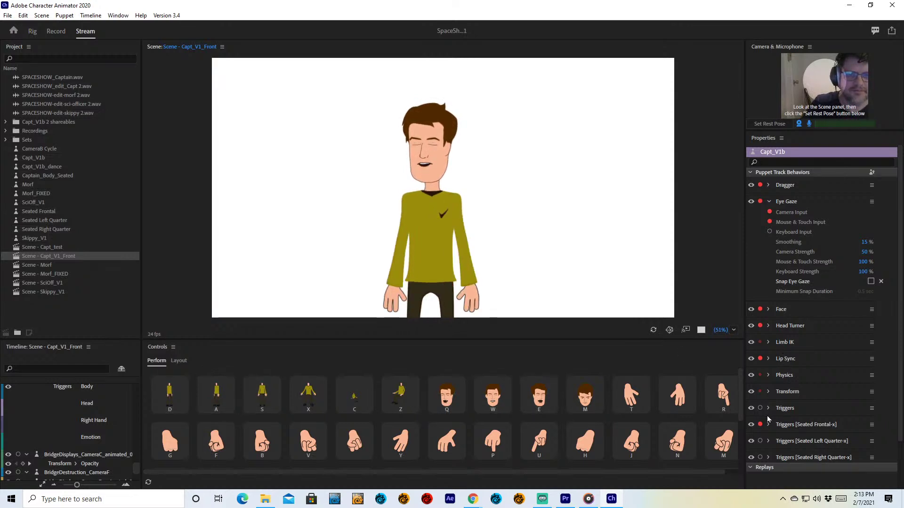
key("d")
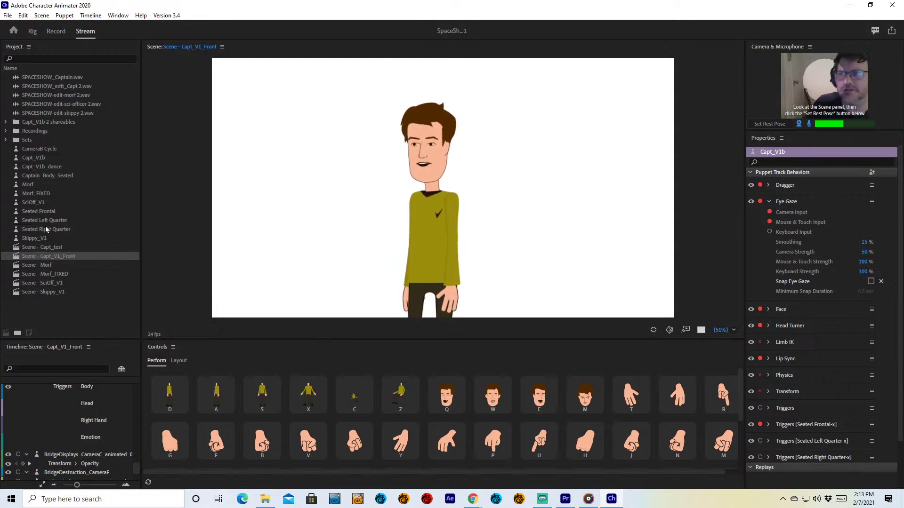
Step: Inspect the Capt_V1b puppet's layers and triggers in its rig and return to the Record workspace
left_click(15, 159)
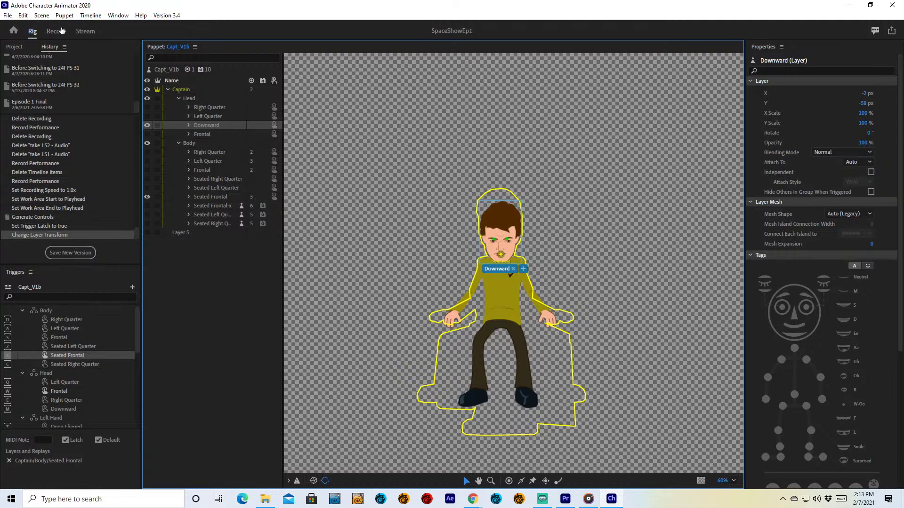
left_click(65, 36)
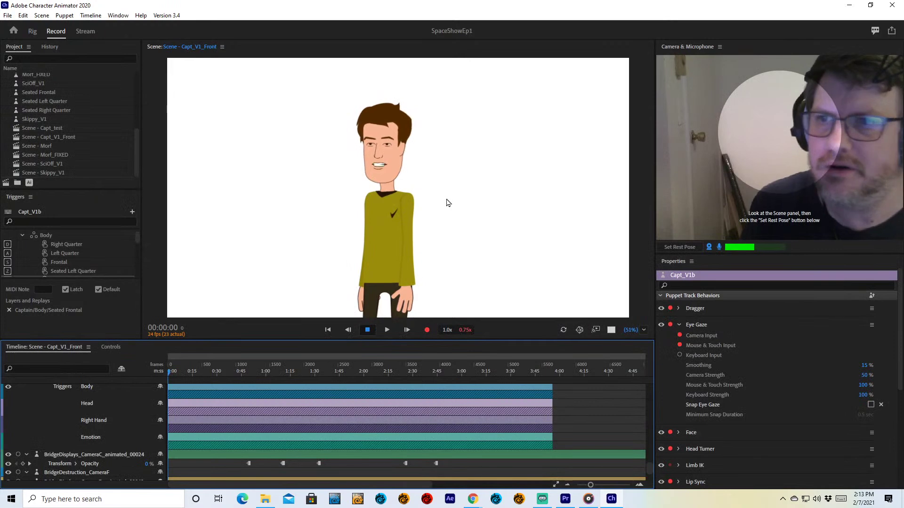
Step: Enlarge the timeline of Scene - Capt_V1_Front and play the captain's performance from about 0:40 to 1:55
left_click(264, 366)
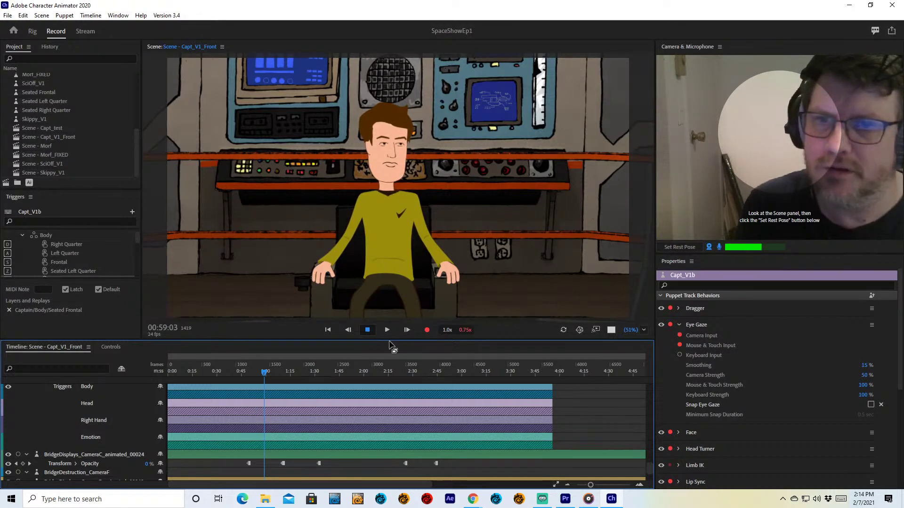
left_click_drag(389, 346, 399, 291)
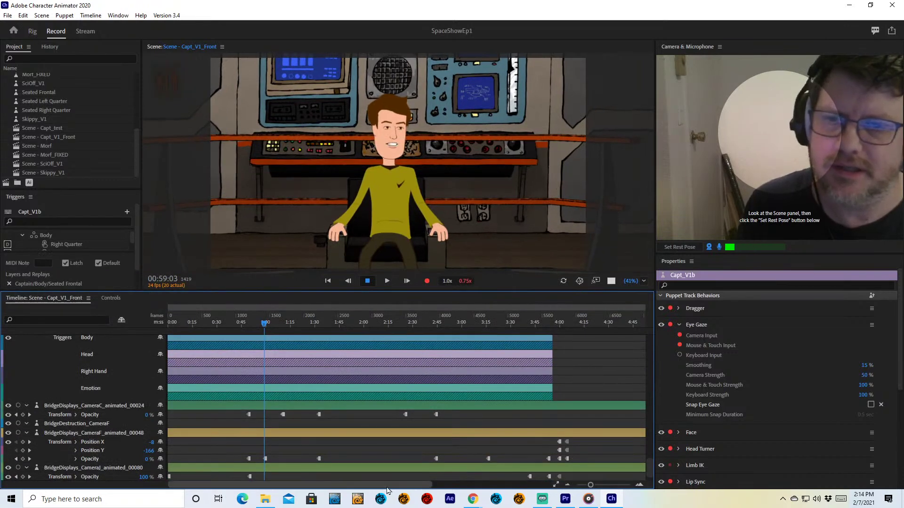
key("Home")
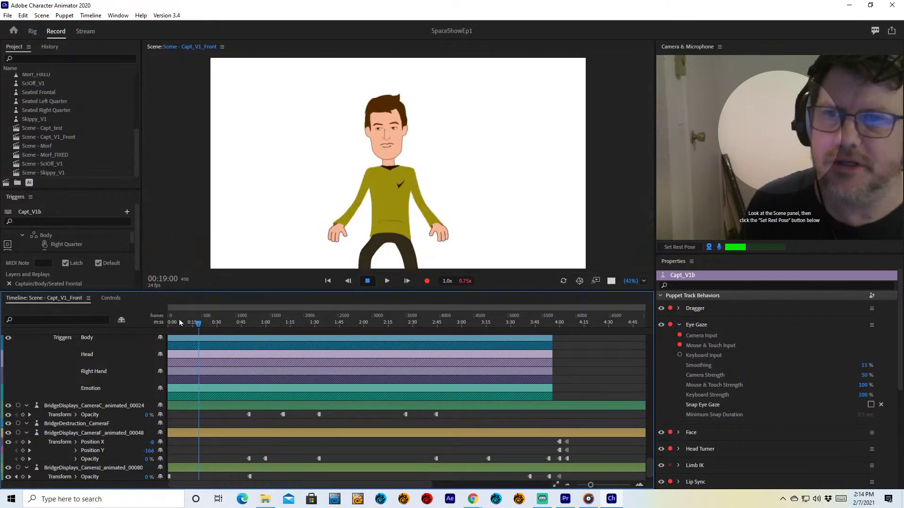
left_click_drag(185, 341, 234, 350)
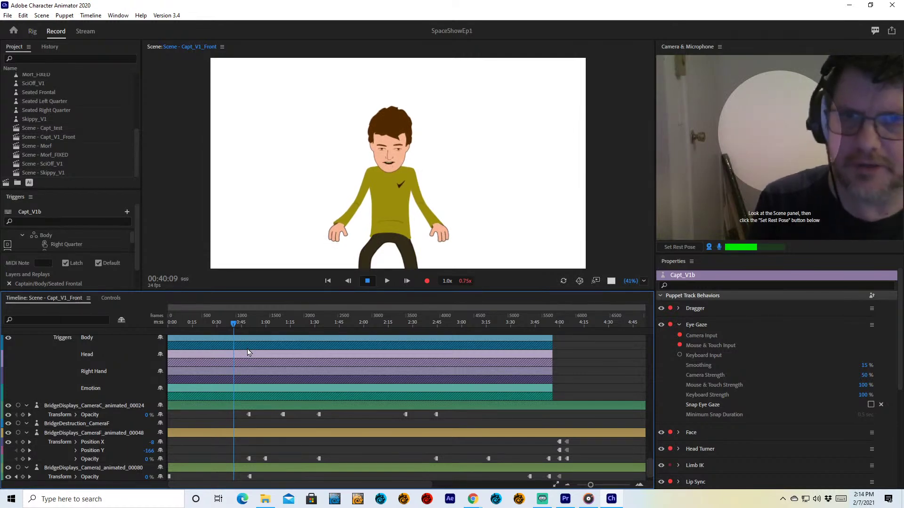
key("space")
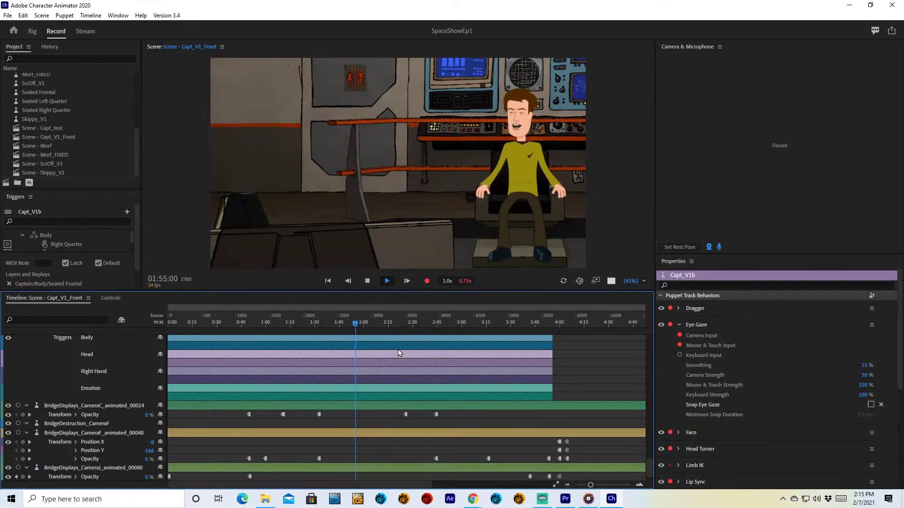
key("space")
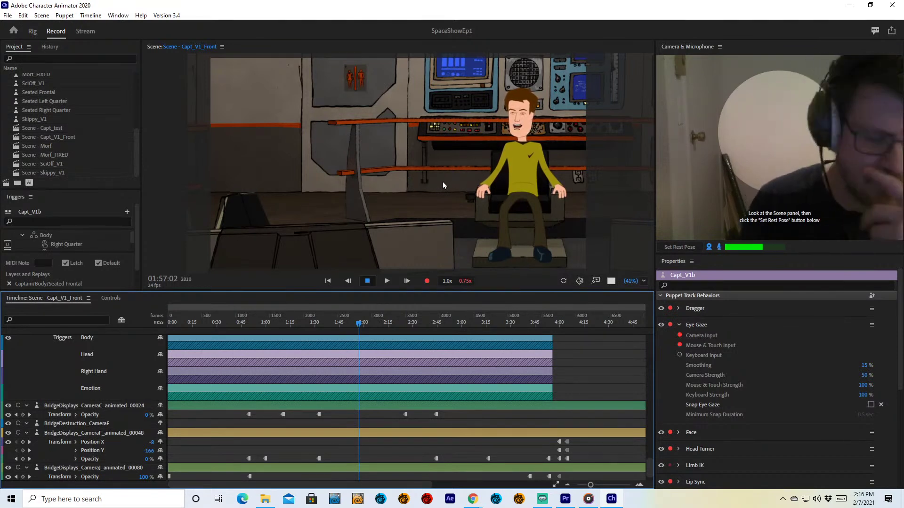
Step: Go to the camera cut at about 1:32 and select the BridgeDisplays_CameraF_animated_00048 background's opacity keyframe there
left_click(318, 323)
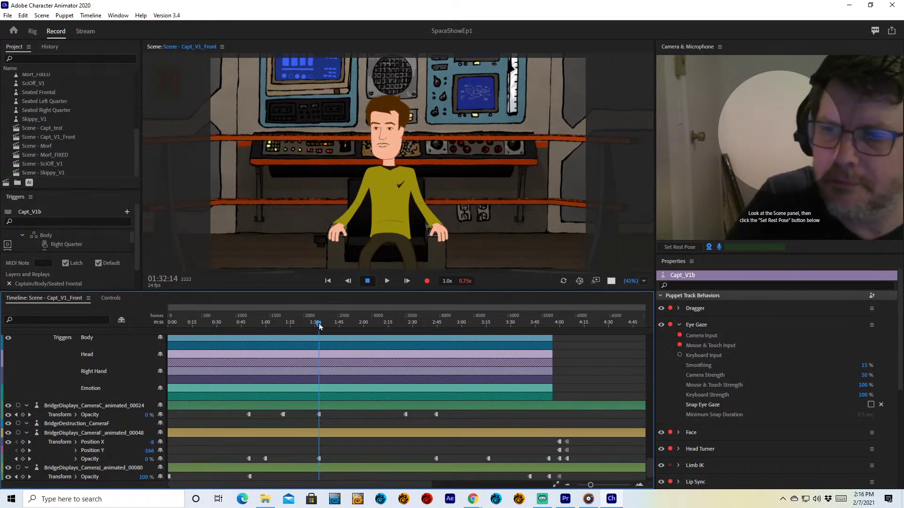
left_click(314, 408)
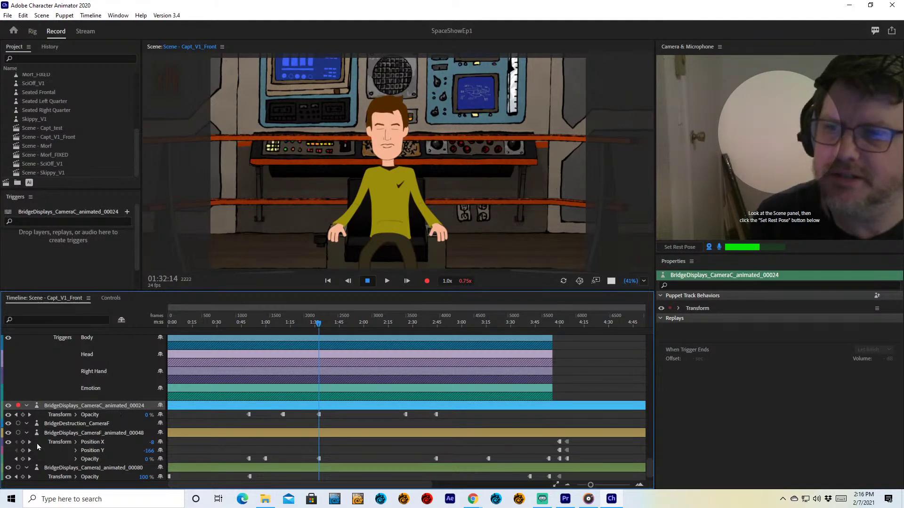
left_click(85, 434)
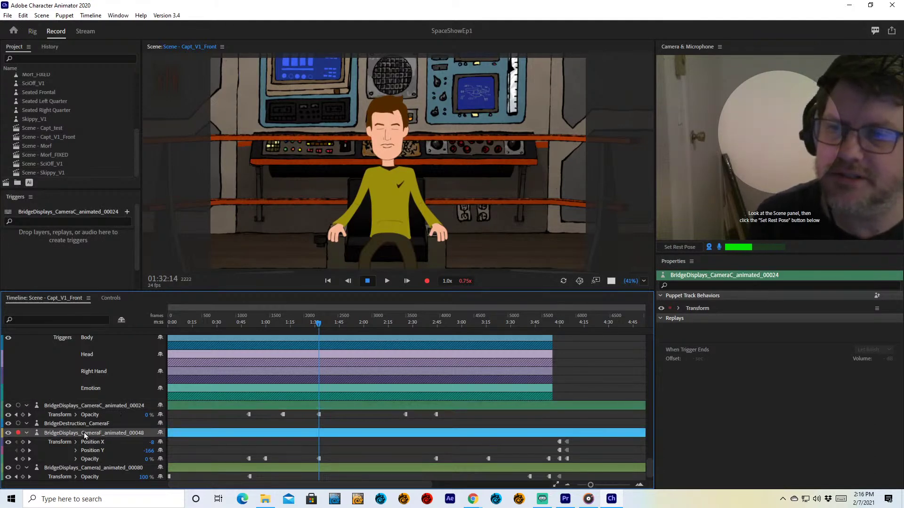
left_click(318, 459)
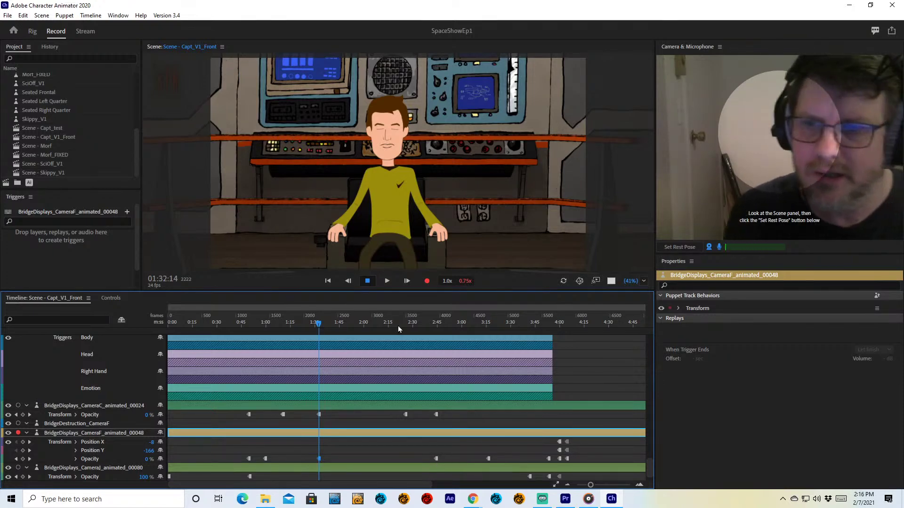
Step: Scrub between about 1:30 and 1:32 to compare the bridge backgrounds on either side of the camera cut
left_click_drag(319, 325, 315, 326)
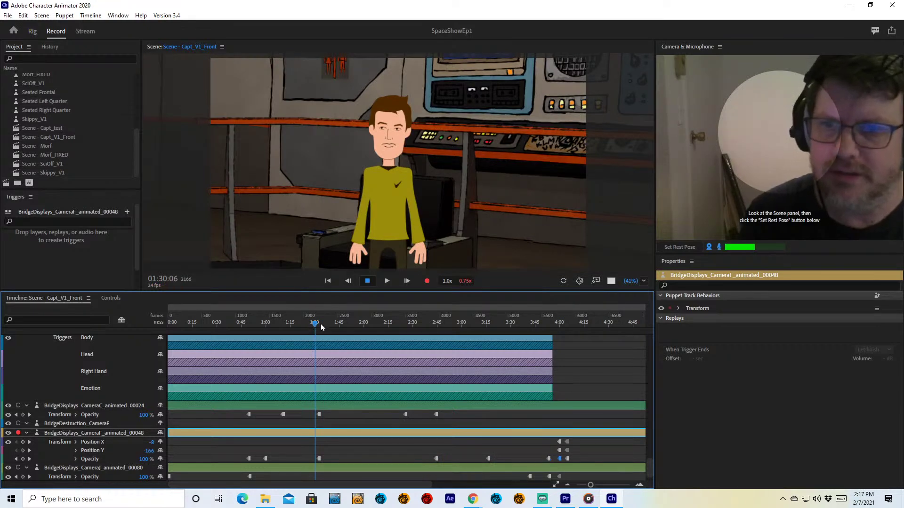
scroll(317, 325, "right", 3)
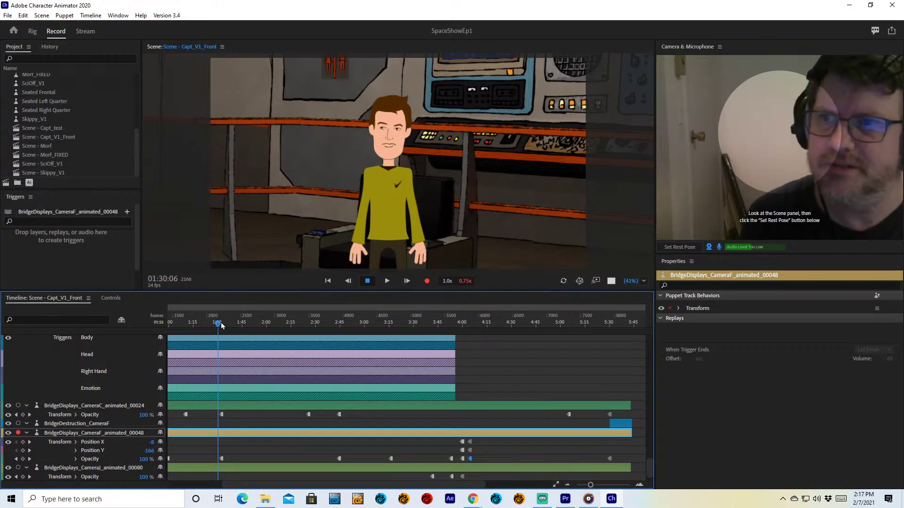
left_click_drag(220, 324, 222, 325)
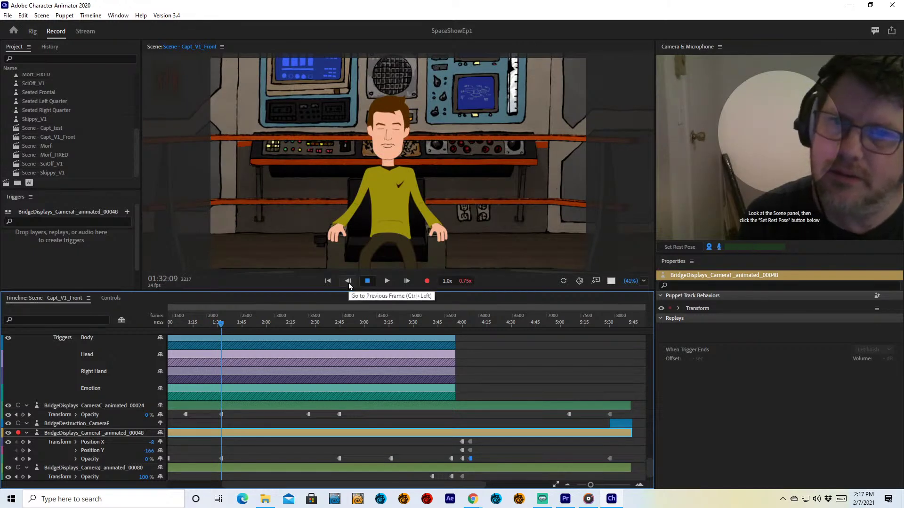
Step: Switch off the camera and microphone inputs and step frame by frame across the camera cut at about 1:32
left_click(348, 281)
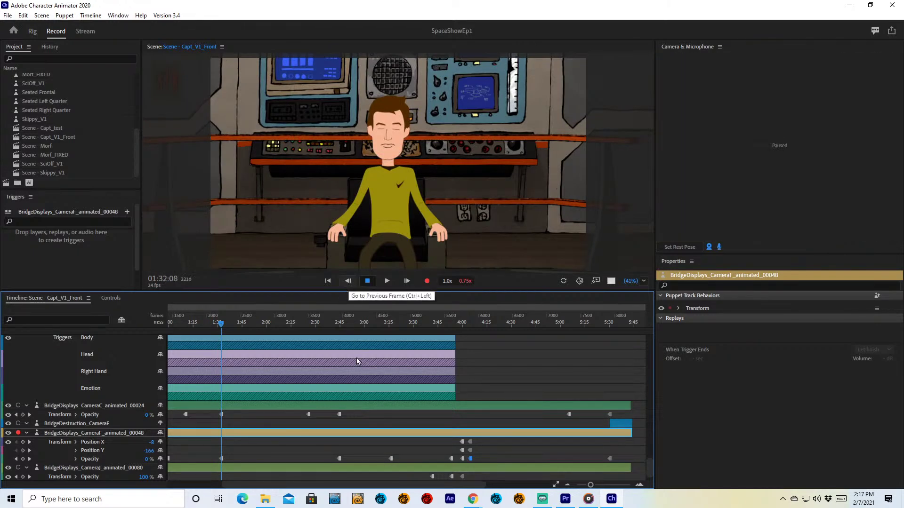
key("ctrl+Right")
left_click(710, 252)
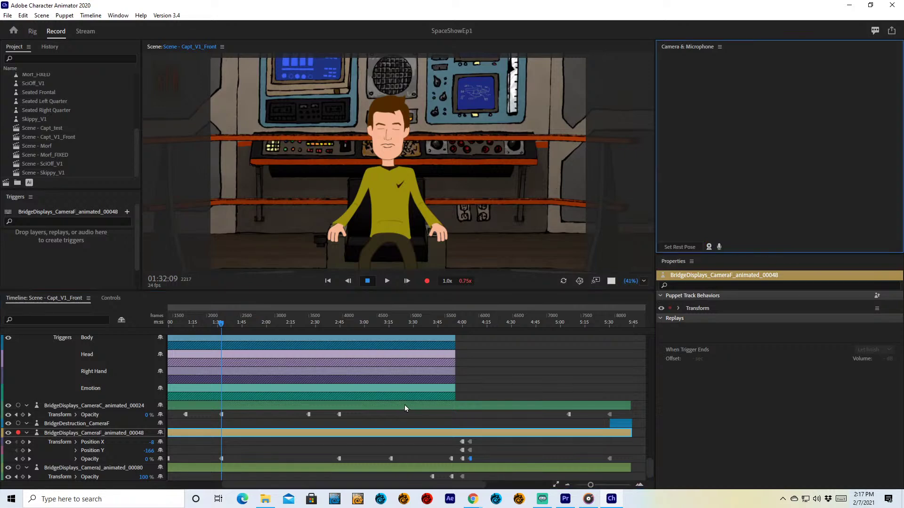
key("ctrl+Right")
key("ctrl+Right")
key("ctrl+Right")
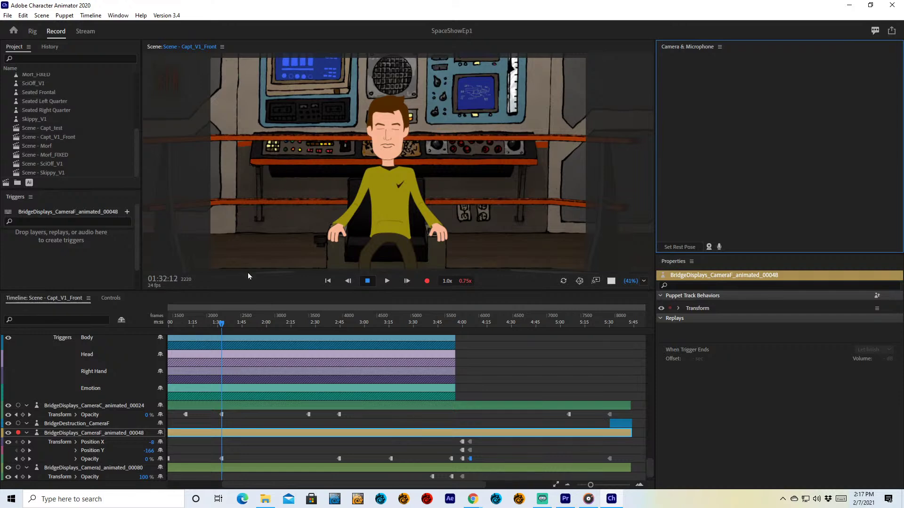
Step: Select all opacity keyframes of the BridgeDisplays_CameraF_animated_00048 background and compare the shots at about 1:30 and 1:33
left_click_drag(221, 324, 219, 328)
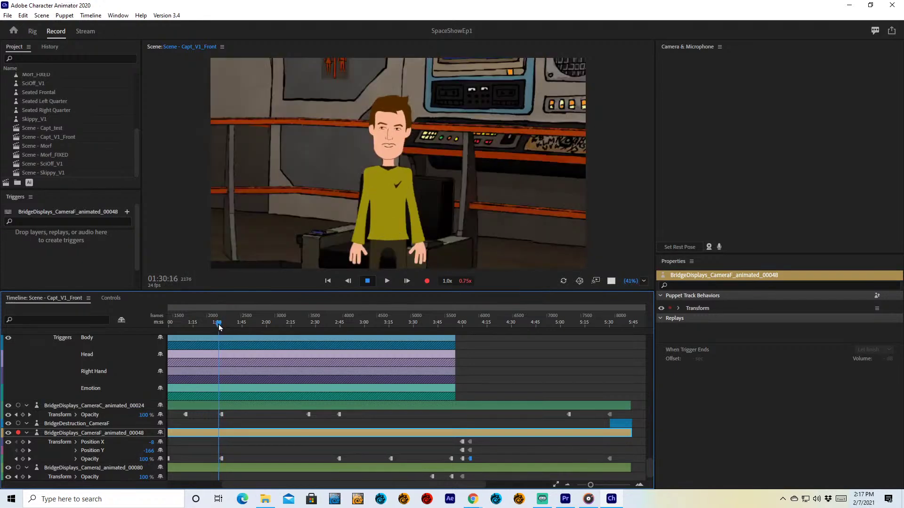
left_click(100, 461)
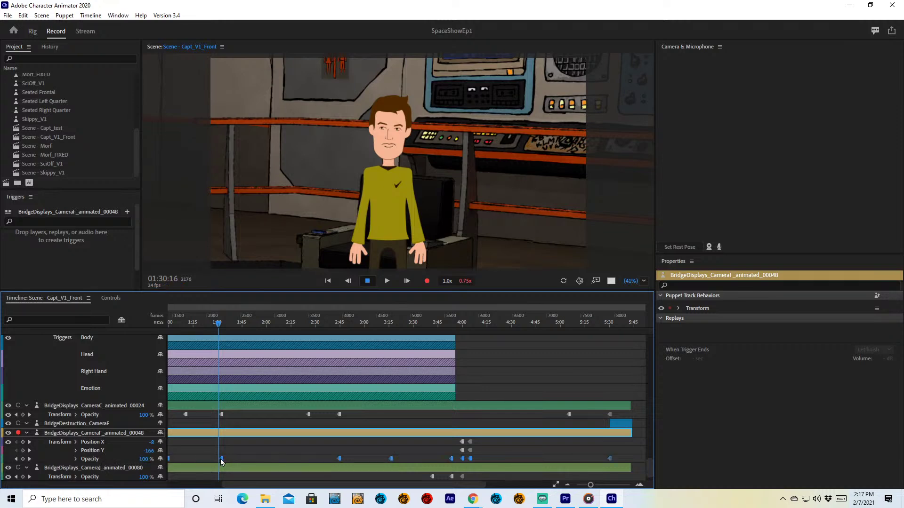
left_click(222, 328)
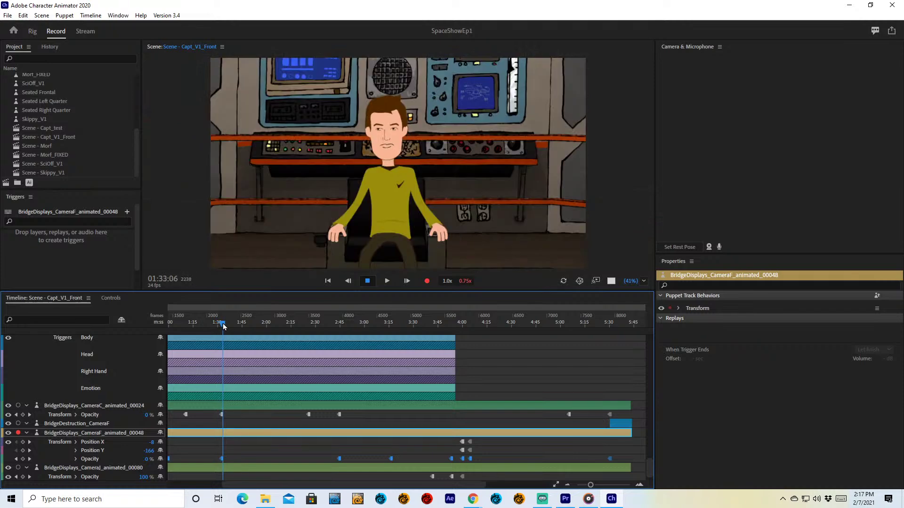
Step: Select the BridgeDisplays_CameraJ_animated_00080 background and scrub around 1:33 to check how it appears at the cut
left_click(239, 467)
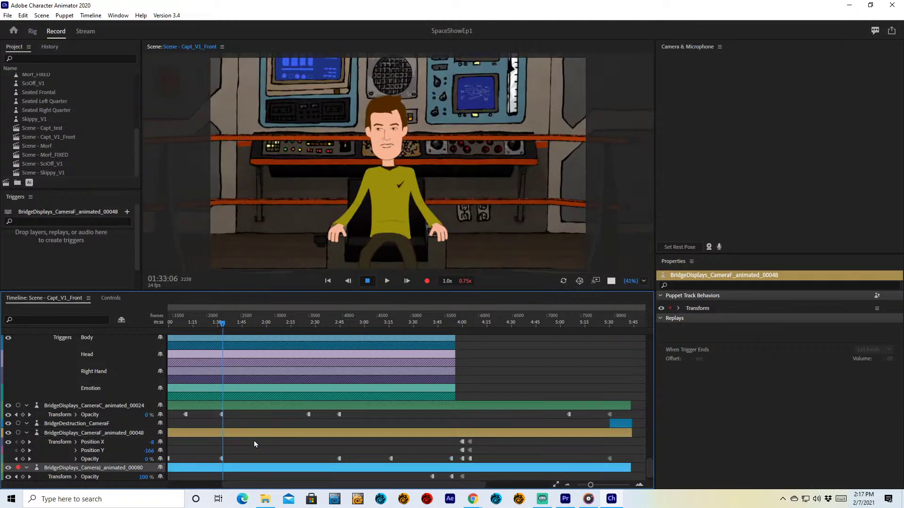
scroll(254, 440, "down", 2)
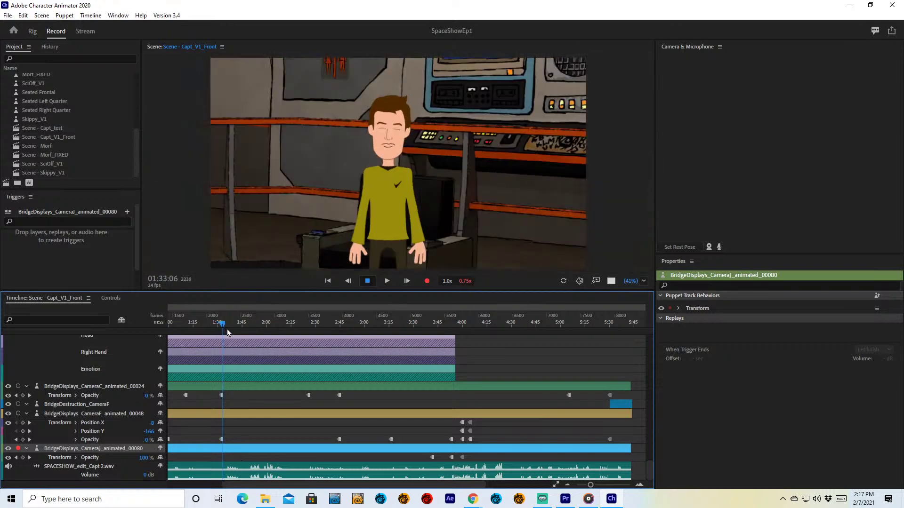
left_click_drag(227, 332, 223, 352)
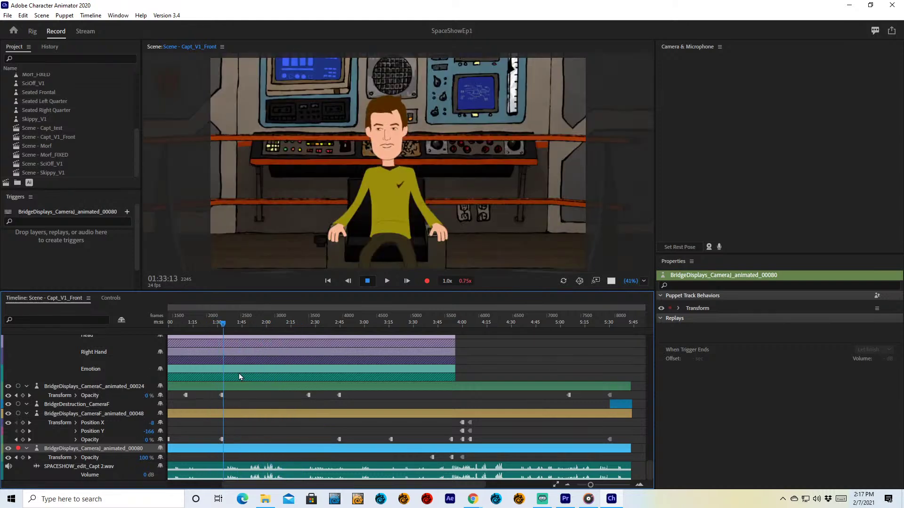
Step: Play the captain's performance from about 4:00 to 4:08 and check the shots at about 5:34, 5:09 and 4:48
left_click_drag(226, 327, 459, 342)
key("space")
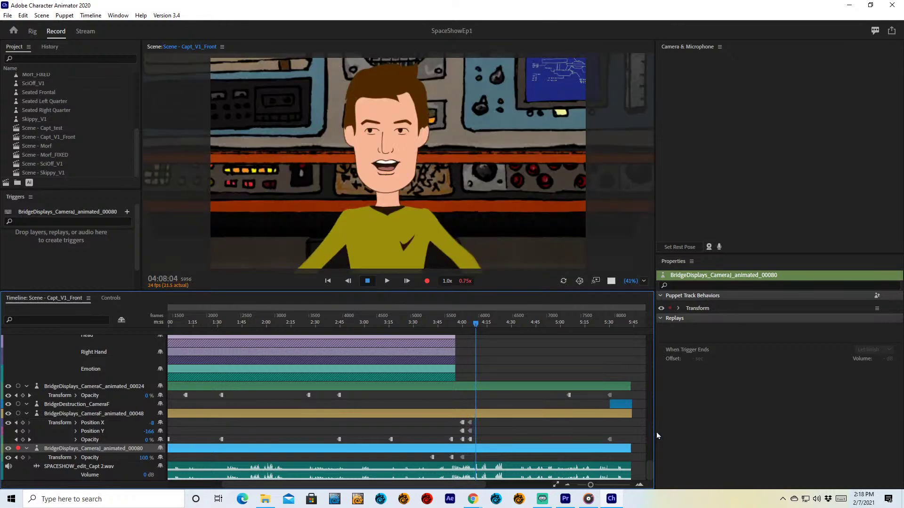
left_click(617, 321)
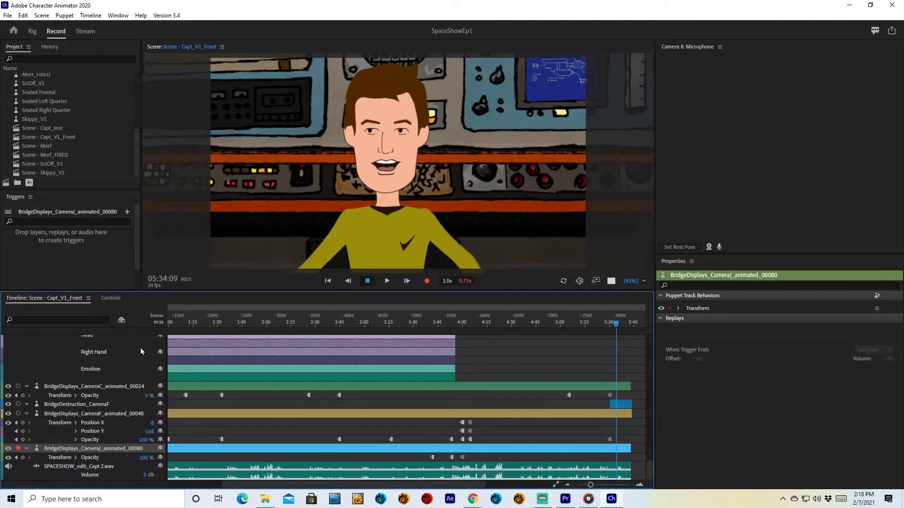
left_click(575, 321)
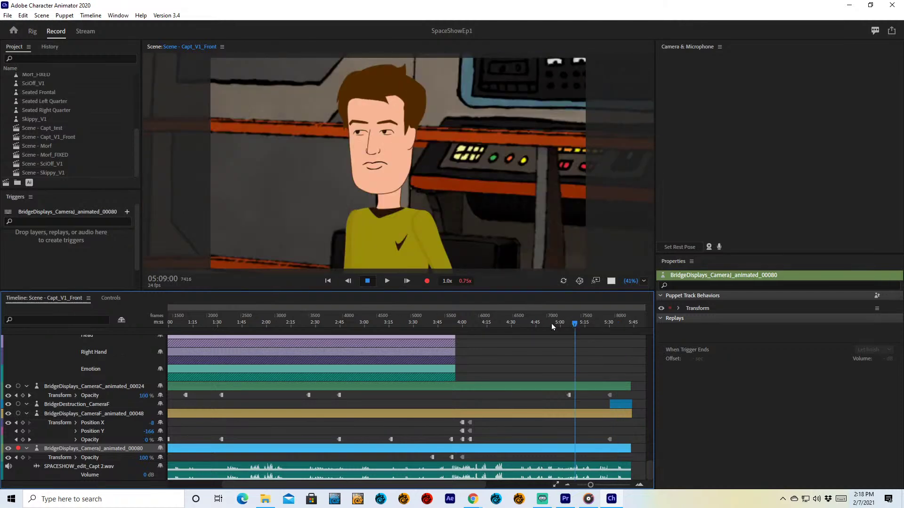
left_click(544, 323)
left_click_drag(544, 323, 542, 324)
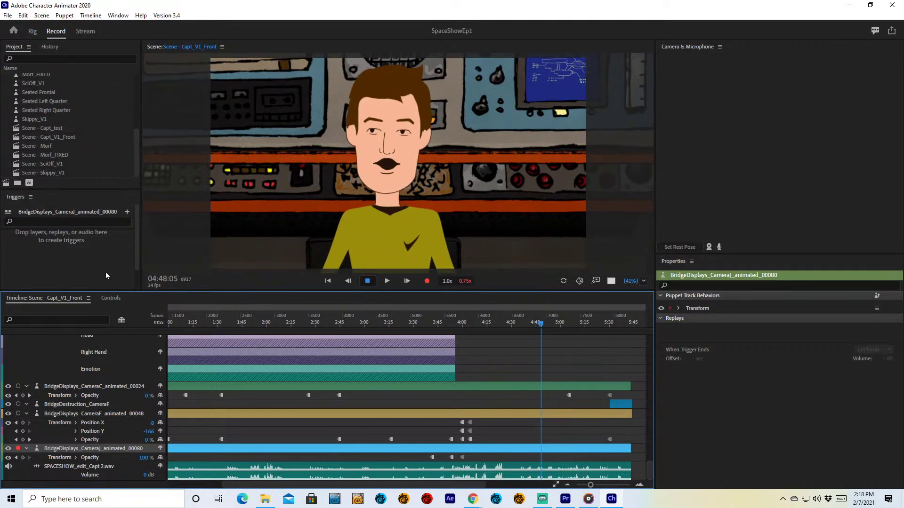
Step: Preview Scene - Morf_FIXED at about 0:10, and open Scene - Morf with the Morf puppet's track collapsed
left_click(39, 155)
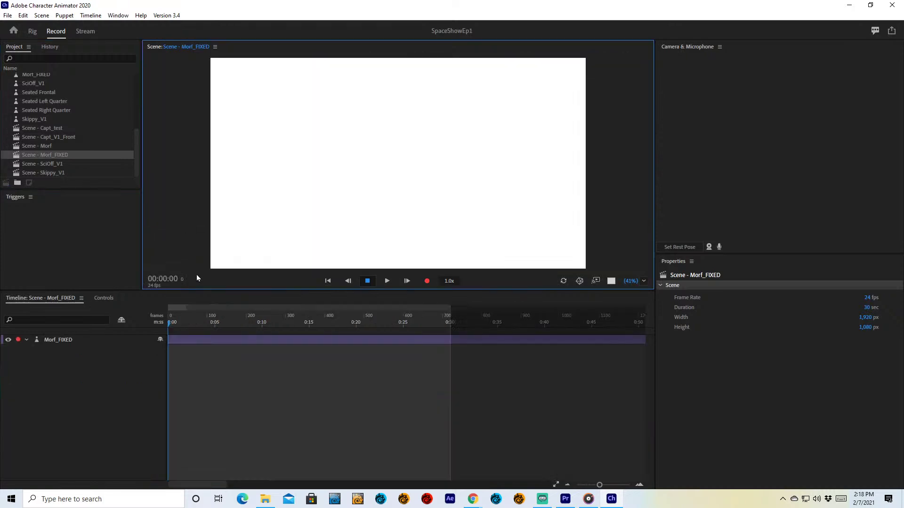
left_click_drag(230, 325, 266, 321)
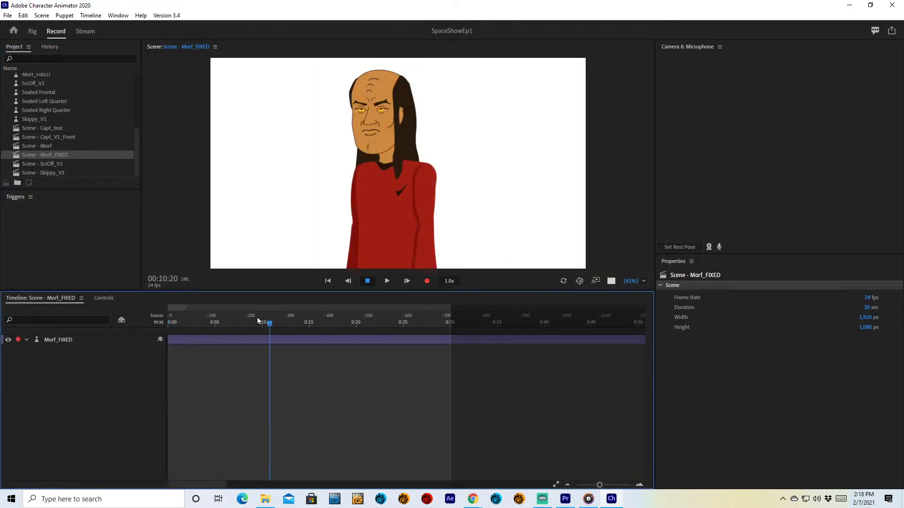
left_click(41, 146)
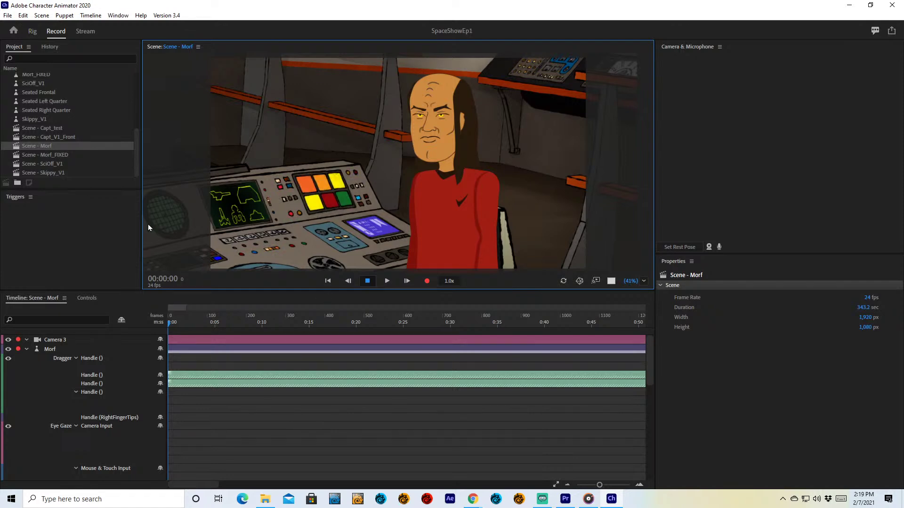
left_click(26, 349)
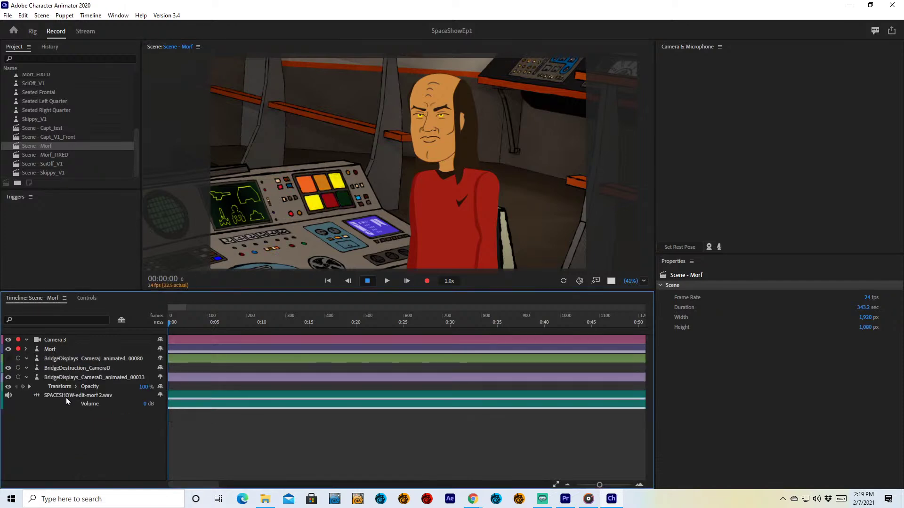
Step: Go through the background tracks of Scene - Morf and open the BridgeDisplays_CameraD_animated_00033 puppet in its rig
left_click(82, 377)
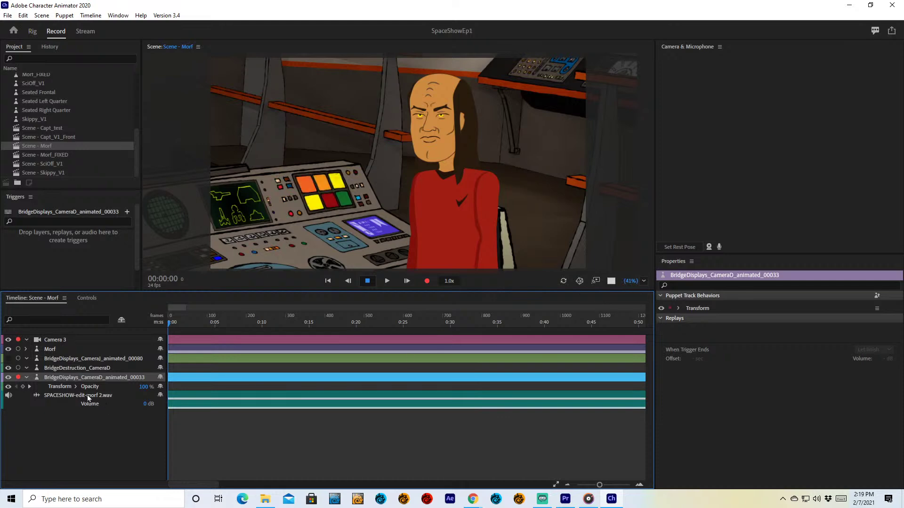
left_click(85, 369)
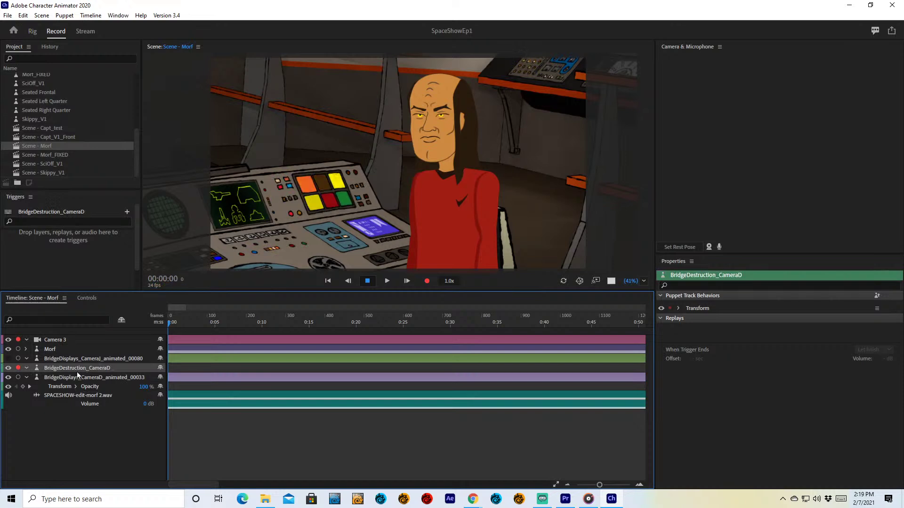
left_click(75, 358)
left_click(75, 367)
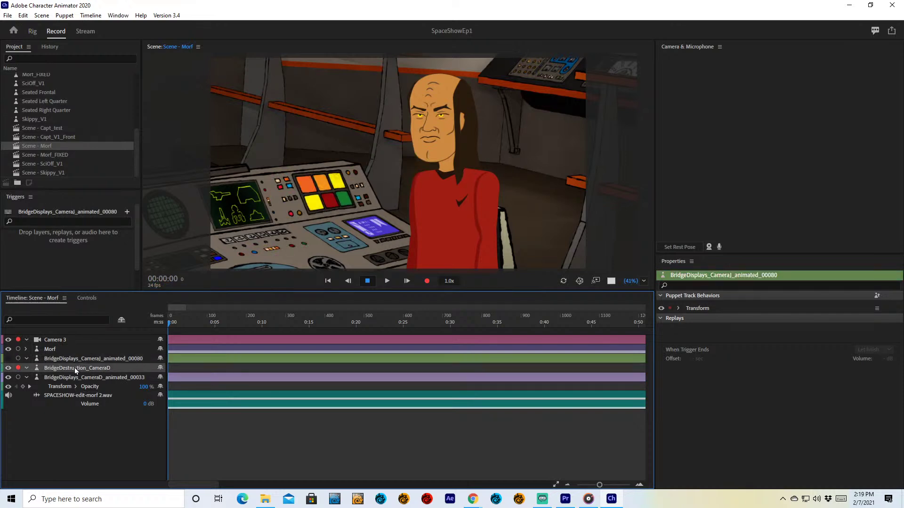
left_click(75, 378)
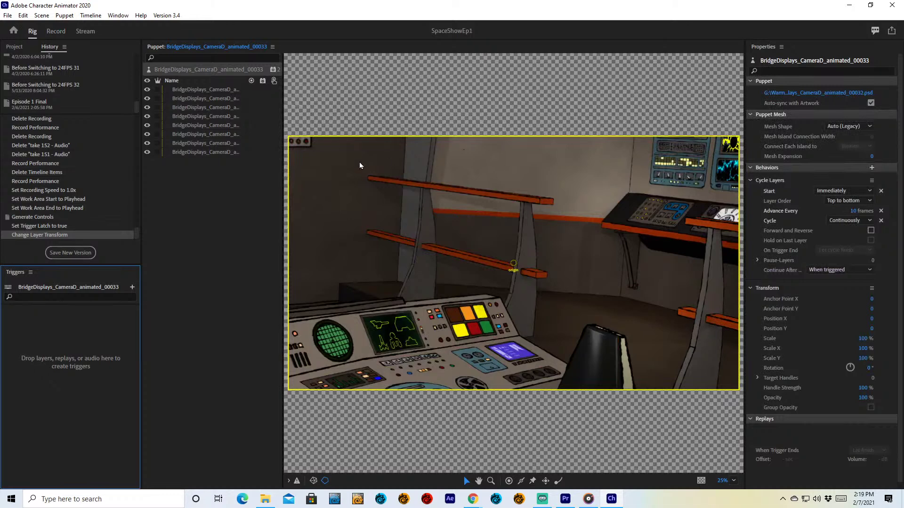
Step: Examine the first layer's tags and behaviors, and the Cycle Layers settings of the whole BridgeDisplays_CameraD_animated_00033 puppet
left_click(228, 89)
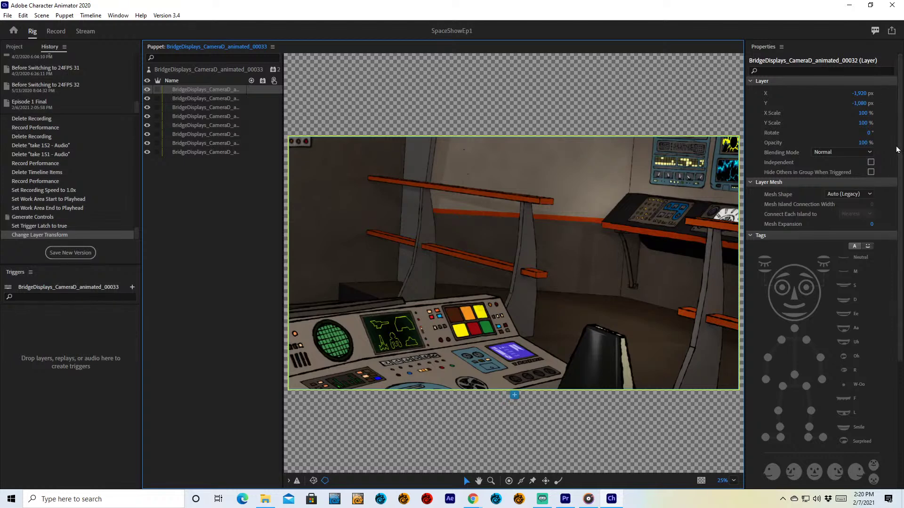
left_click_drag(898, 207, 894, 366)
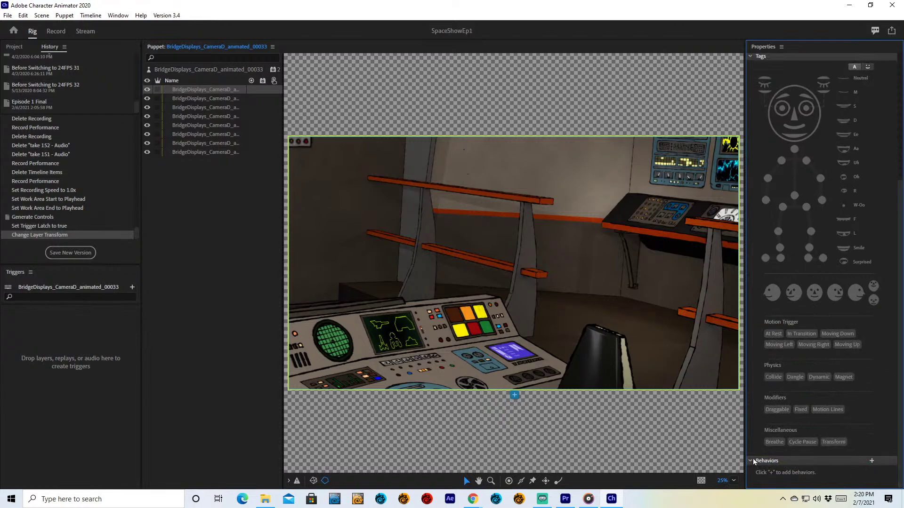
left_click(182, 69)
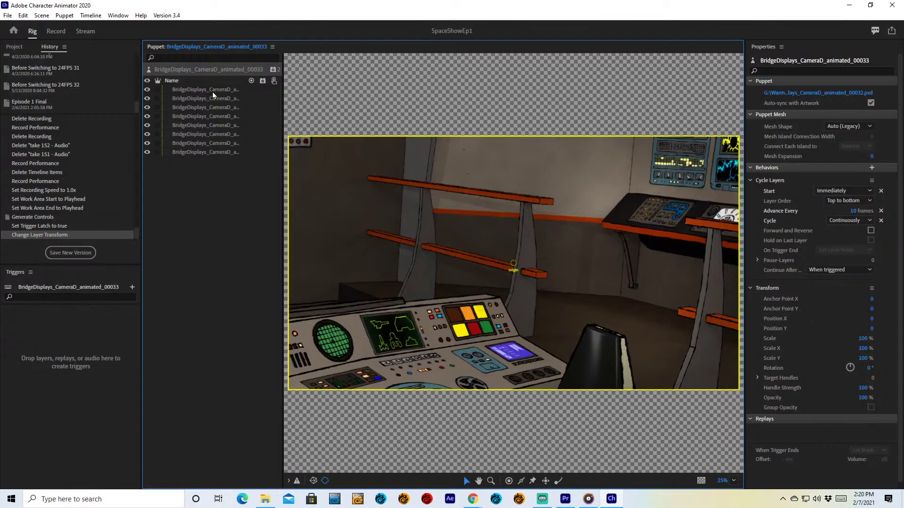
Step: Go through the individual frame layers of the BridgeDisplays_CameraD_animated_00033 puppet to inspect the animated display images
left_click(229, 99)
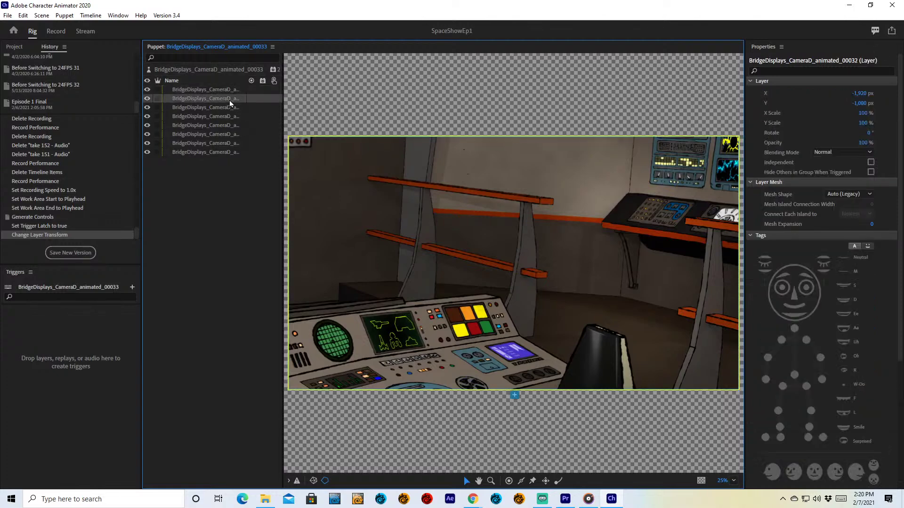
left_click(226, 125)
left_click(225, 135)
left_click(225, 143)
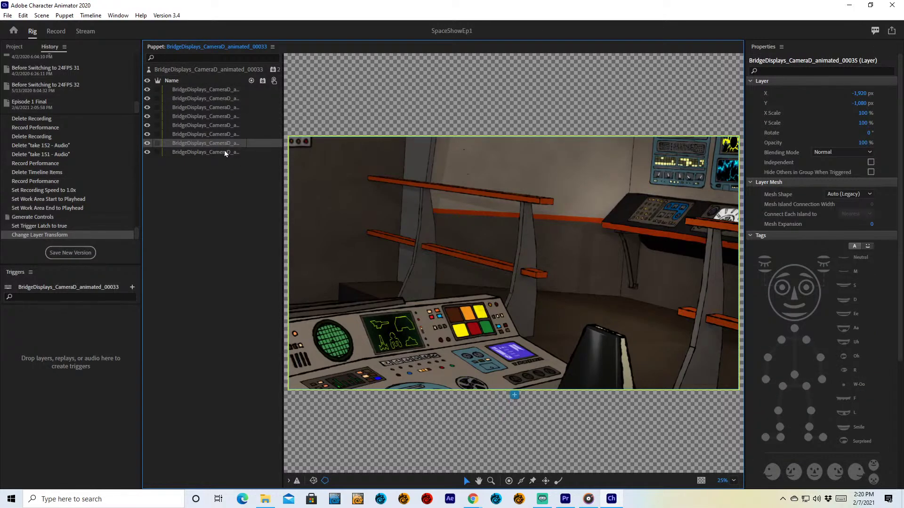
left_click(224, 152)
left_click(225, 89)
left_click(228, 100)
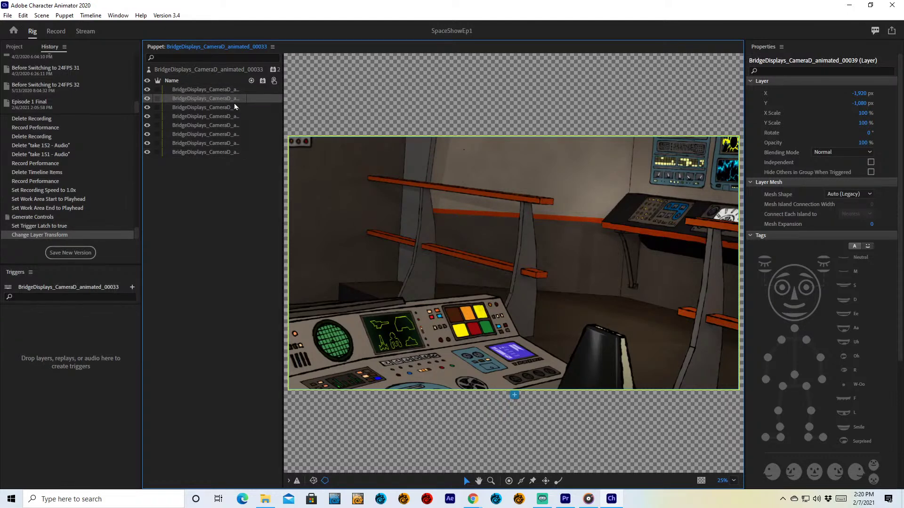
left_click(225, 107)
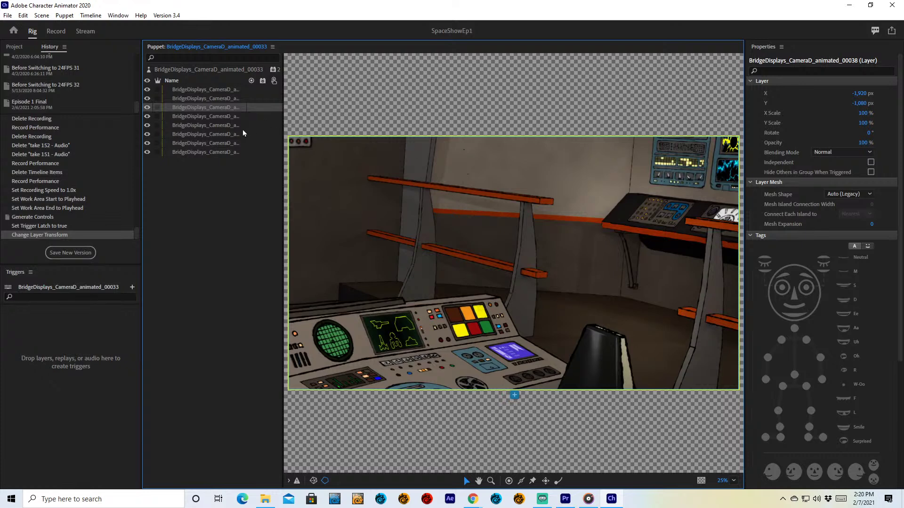
left_click(214, 145)
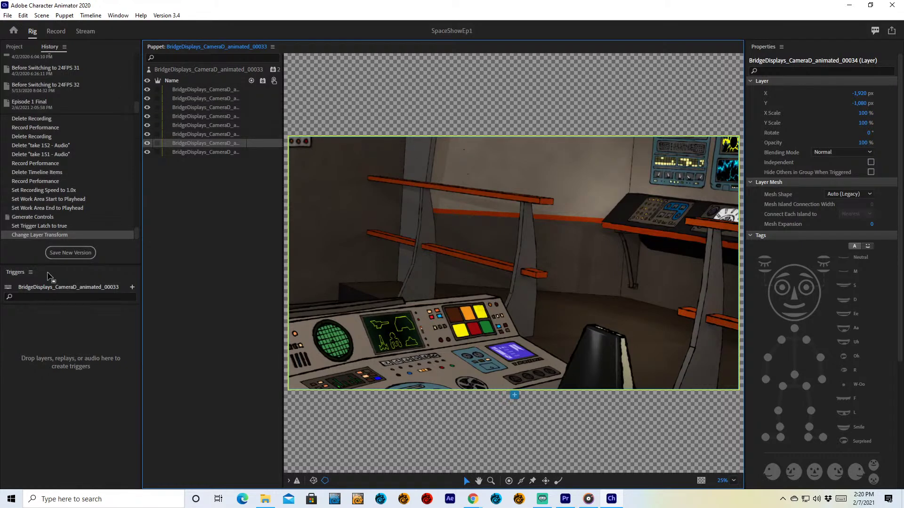
Step: Look back through the project's edit history and return to the Record workspace
left_click_drag(137, 109, 137, 101)
scroll(54, 205, "up", 6)
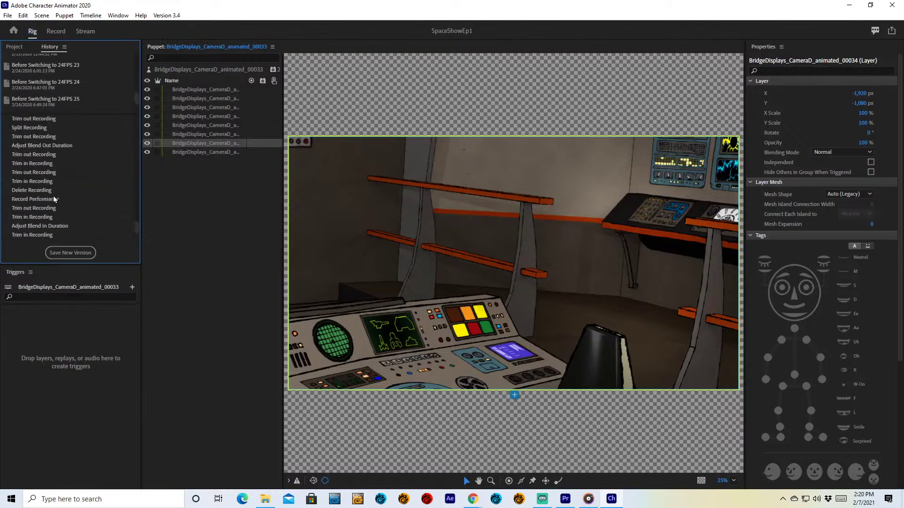
scroll(48, 133, "up", 5)
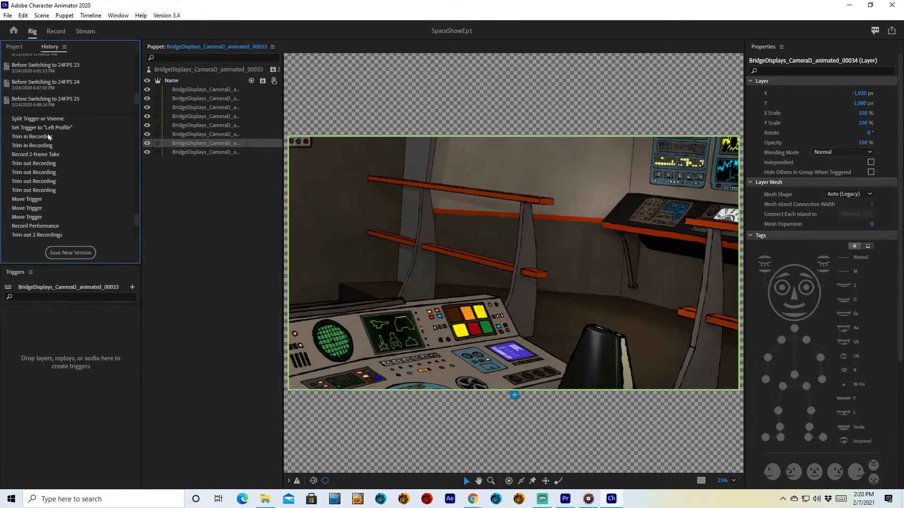
left_click(50, 34)
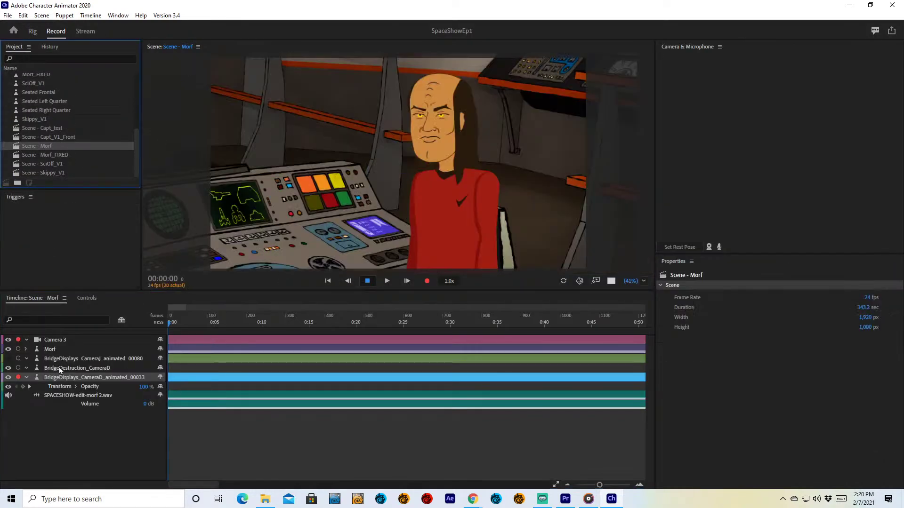
Step: Check the Camera 3 track of Scene - Morf at about 0:27 and select Scene - Morf_FIXED in the project
left_click(67, 339)
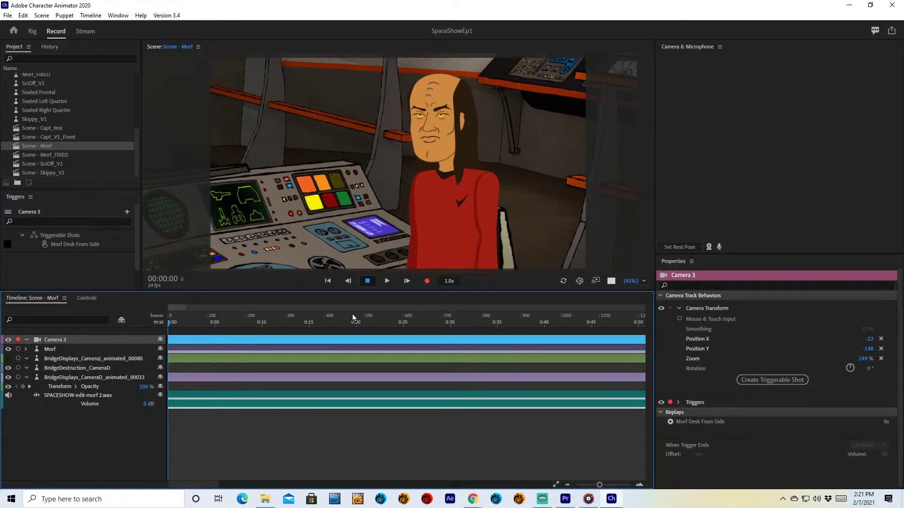
left_click(423, 322)
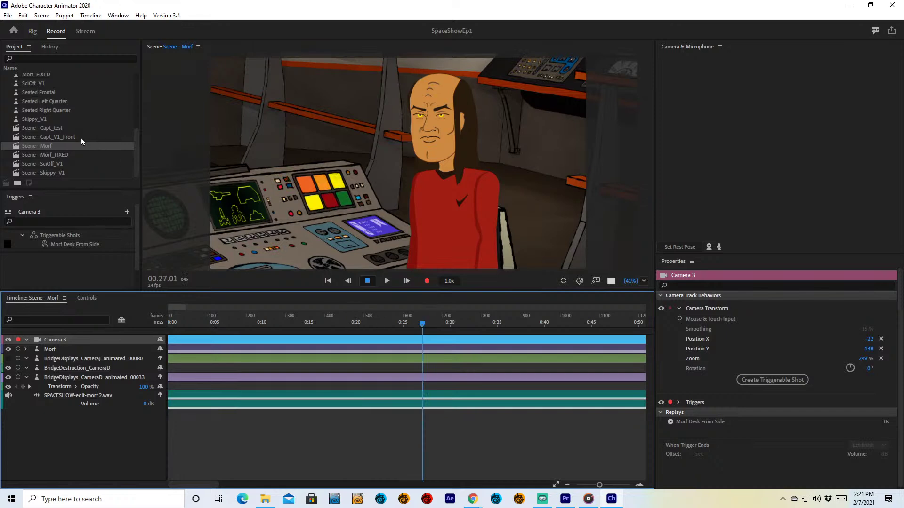
double_click(19, 155)
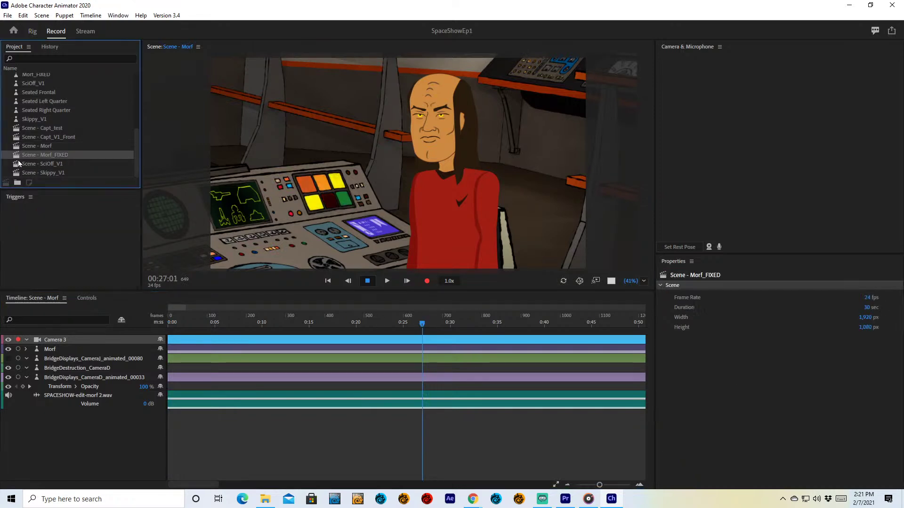
Step: Open Scene - SciOff_V1 and look through the tracks and transform keyframes of the SciOff_V1 puppet
left_click(17, 165)
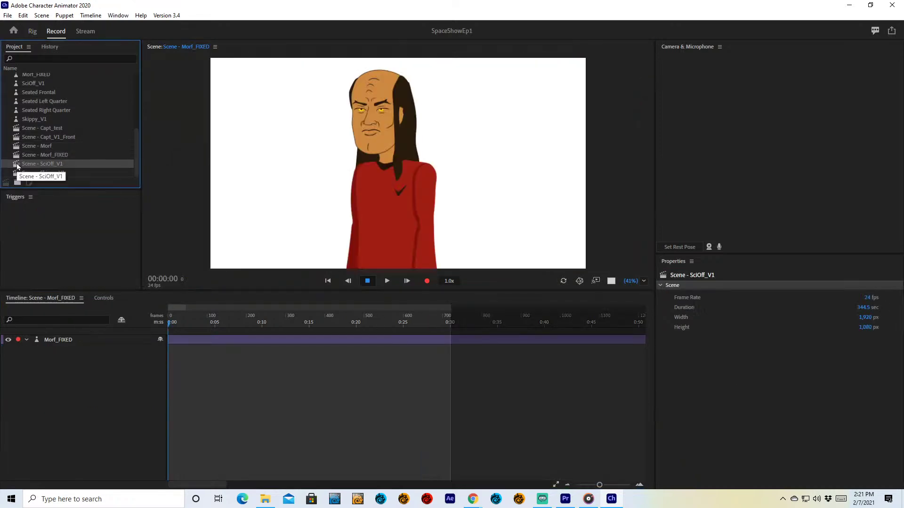
double_click(18, 165)
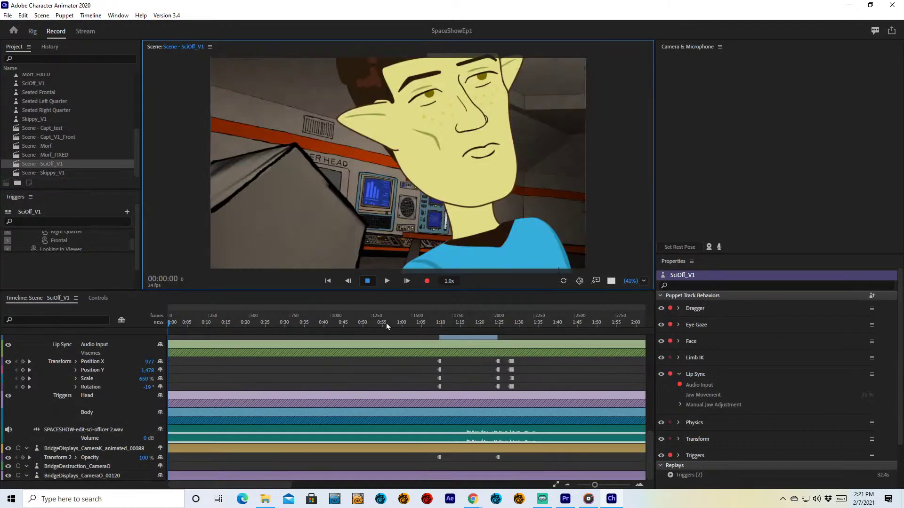
left_click(182, 360)
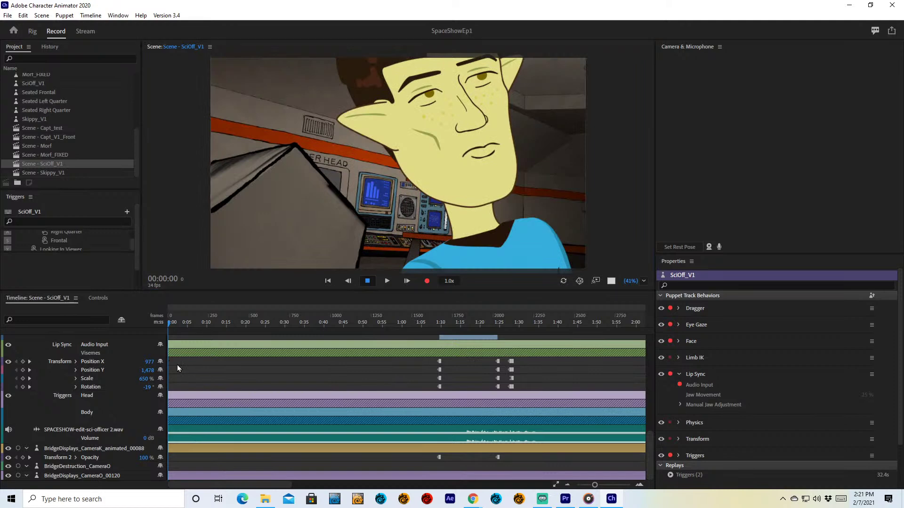
left_click(53, 365)
left_click(55, 361)
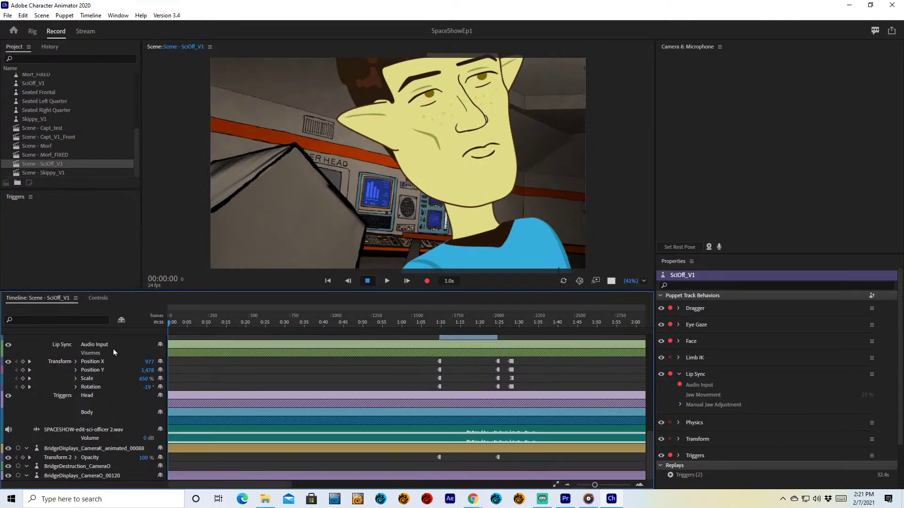
scroll(250, 350, "up", 2)
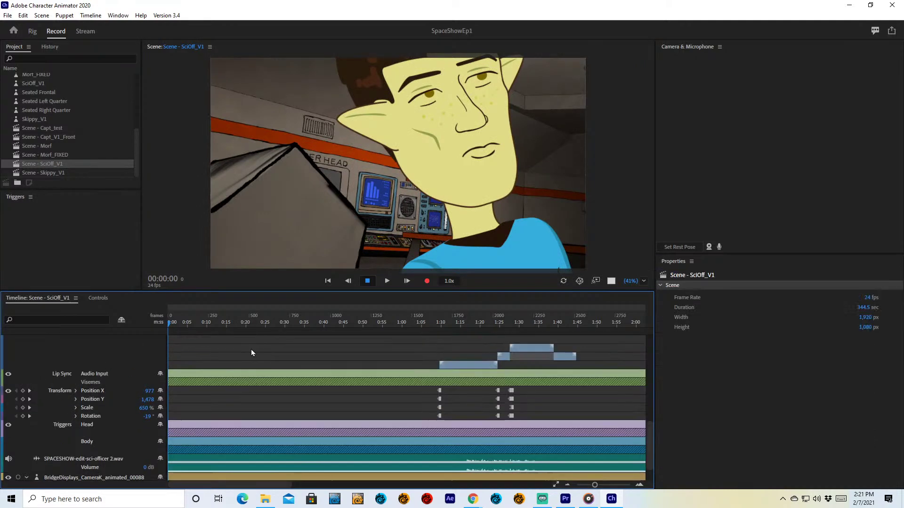
scroll(439, 329, "up", 6)
Step: Scrub Scene - SciOff_V1 to about 1:26 and check the puppet's transform keyframes and the background's opacity there
left_click(438, 325)
left_click(475, 324)
left_click_drag(476, 324, 504, 330)
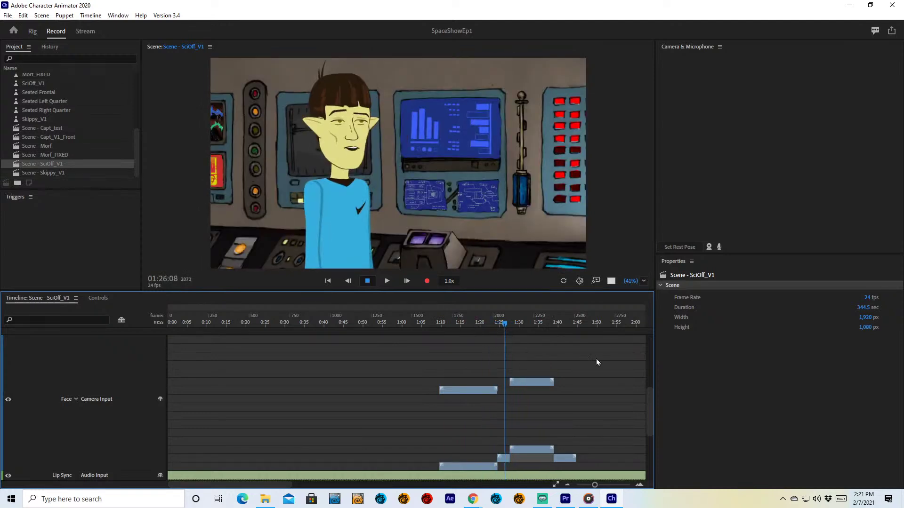
left_click_drag(648, 405, 653, 466)
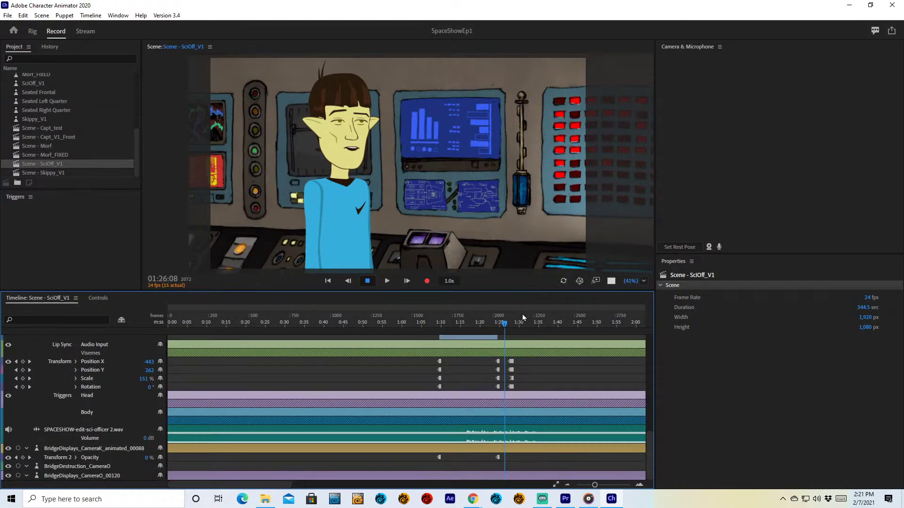
mouse_move(504, 323)
left_mouse_down()
mouse_move(493, 324)
mouse_move(505, 324)
left_mouse_up()
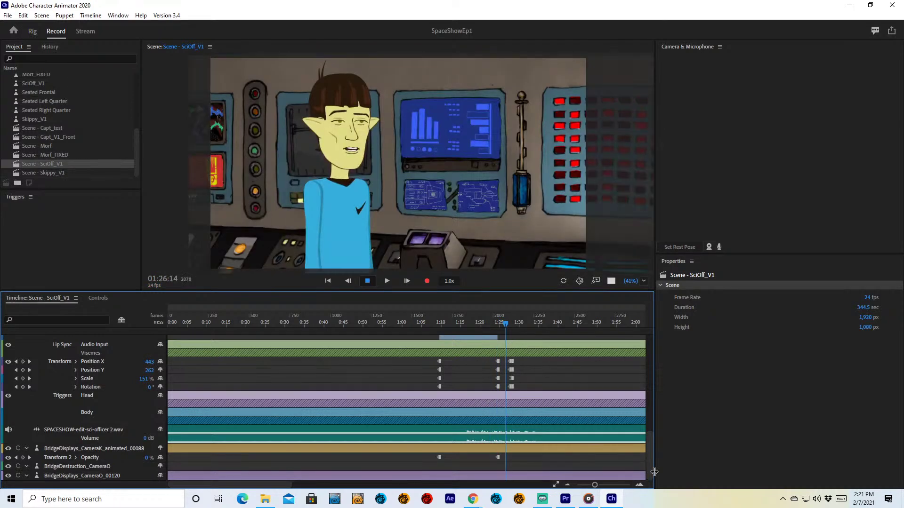
Step: Select the Camera 2 track and scrub through its recorded camera transform section from about 1:24 to 1:45
left_click_drag(650, 451, 651, 341)
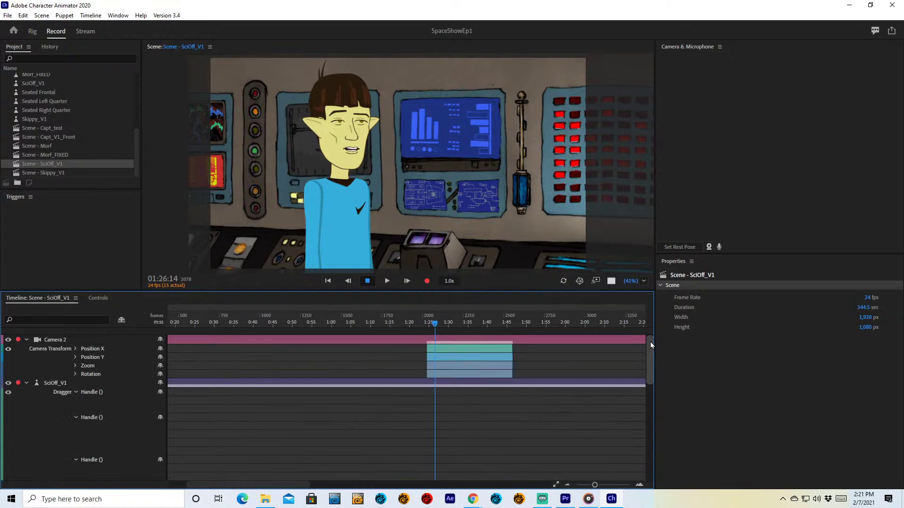
left_click(258, 341)
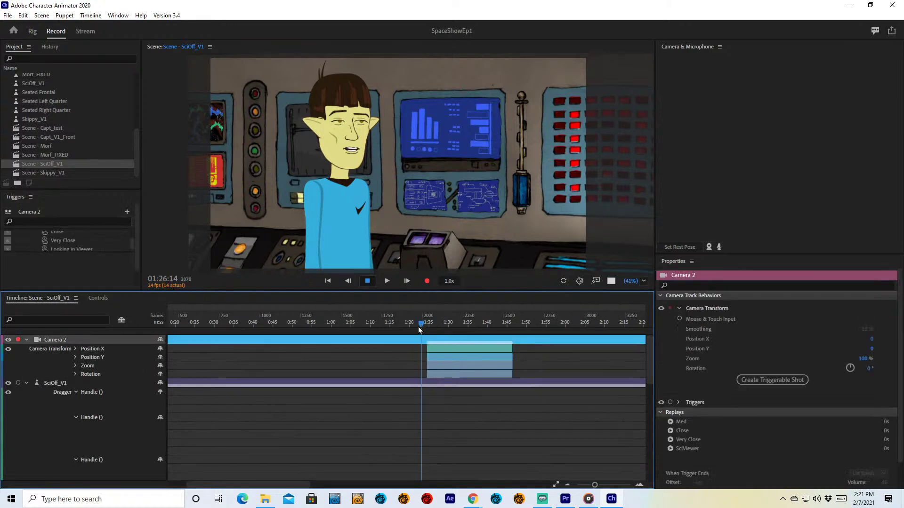
left_click(419, 325)
left_click_drag(441, 325, 425, 347)
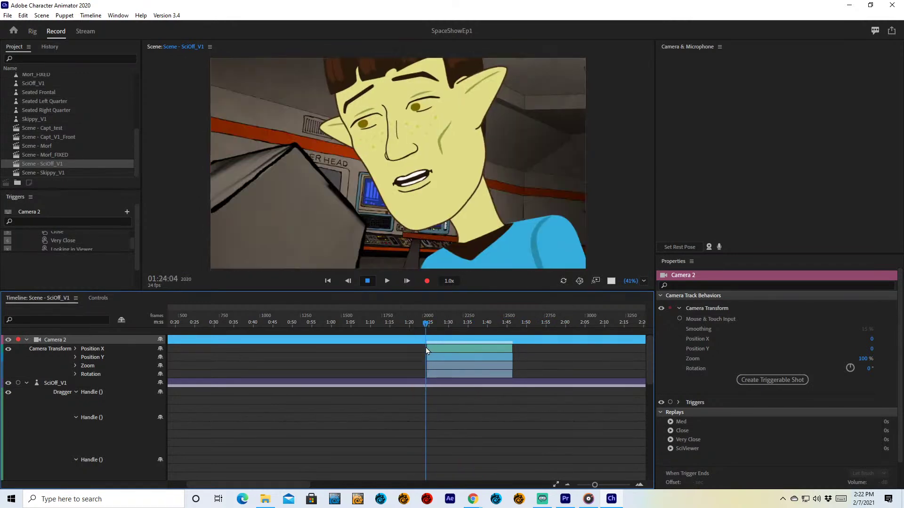
left_click(510, 324)
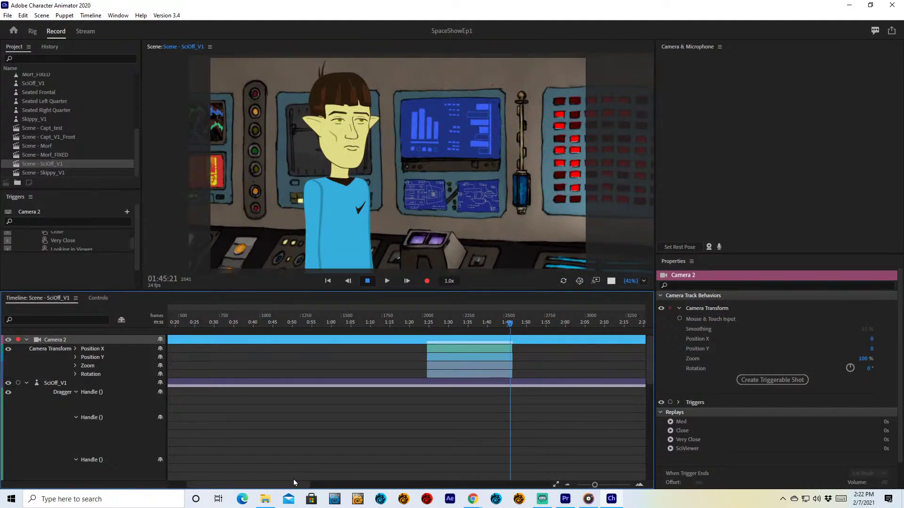
Step: Return the playhead to about 0:09 and select the SciOff_V1 puppet track to check its behaviors
left_click(315, 486)
left_click(250, 485)
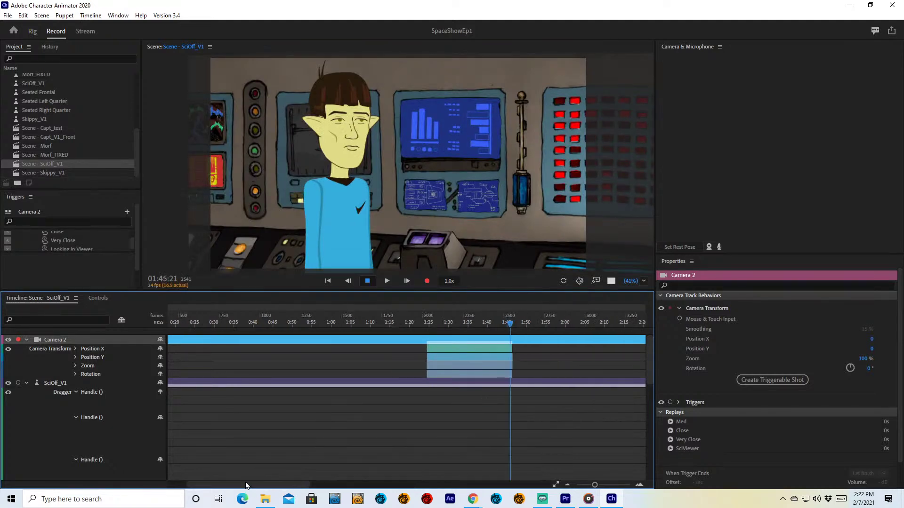
left_click(203, 324)
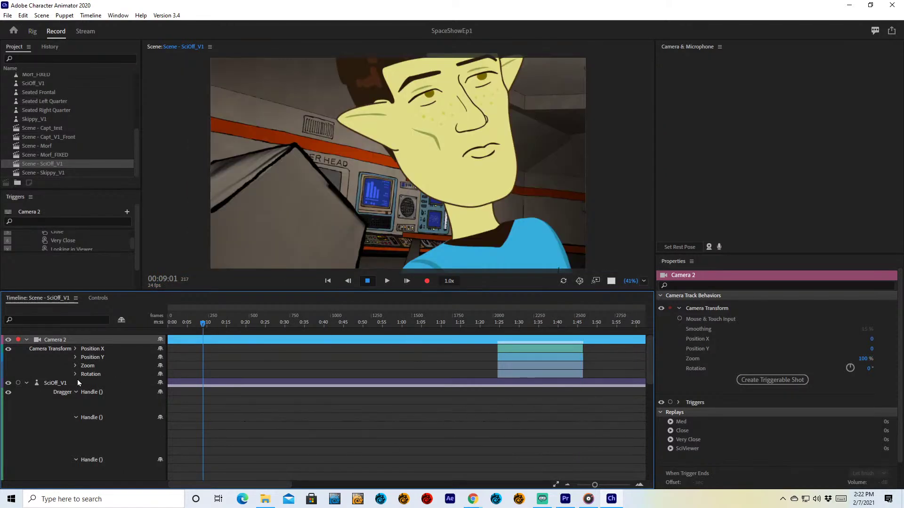
left_click(66, 385)
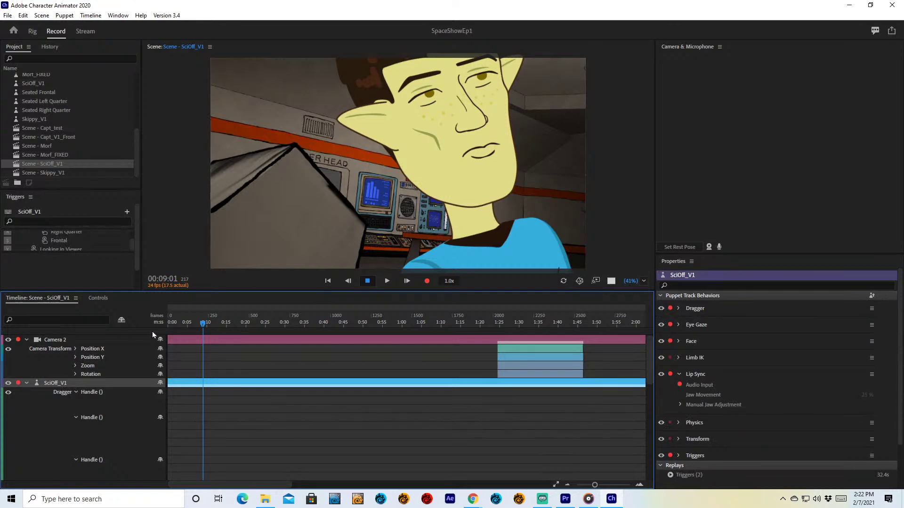
Step: Bring up the Capt_V1b puppet in the Rig workspace and examine its Captain, Head and Body layer groups
left_click_drag(137, 155, 145, 120)
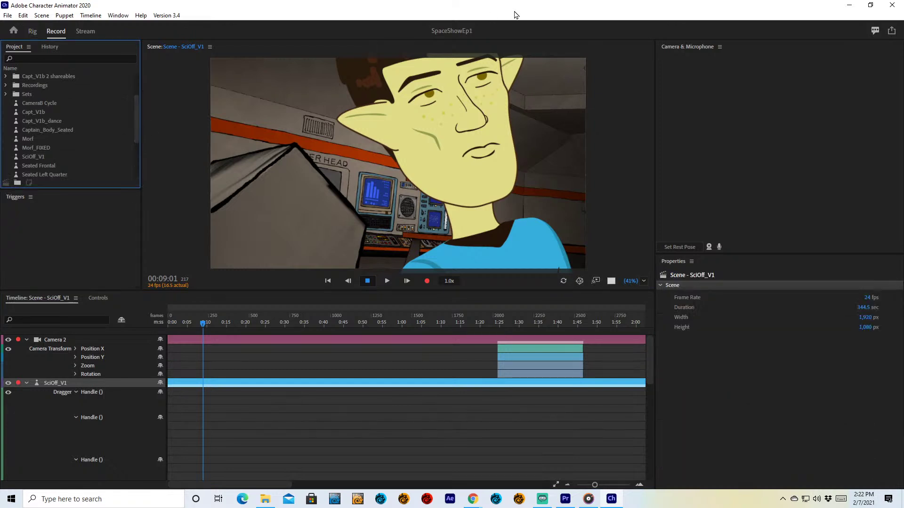
left_click_drag(138, 131, 140, 110)
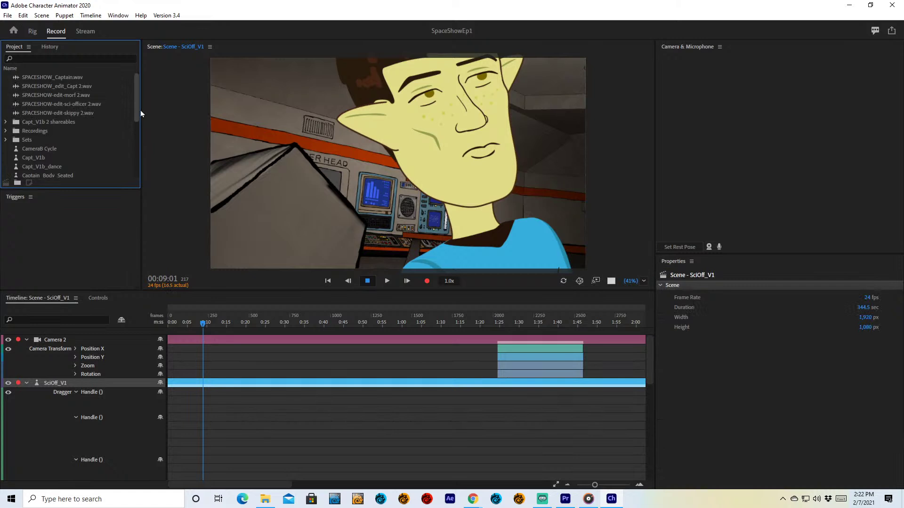
left_click(49, 176)
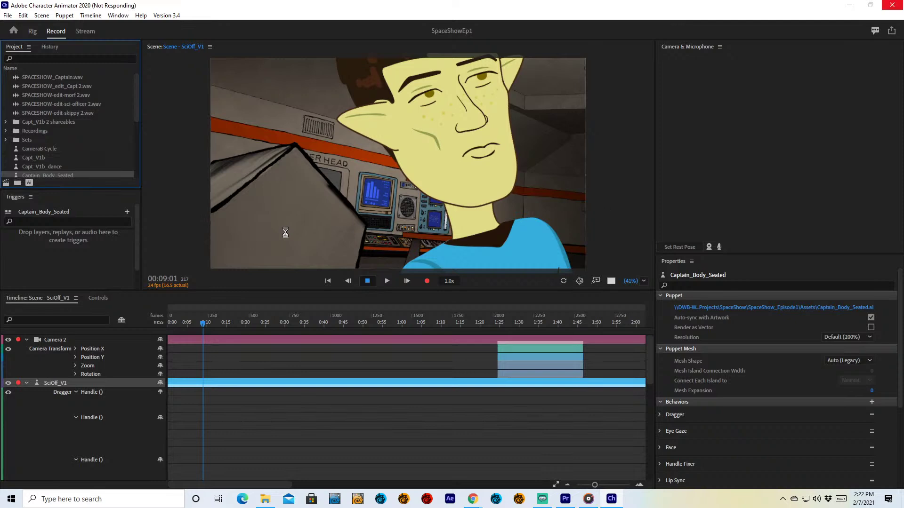
key("ctrl+z")
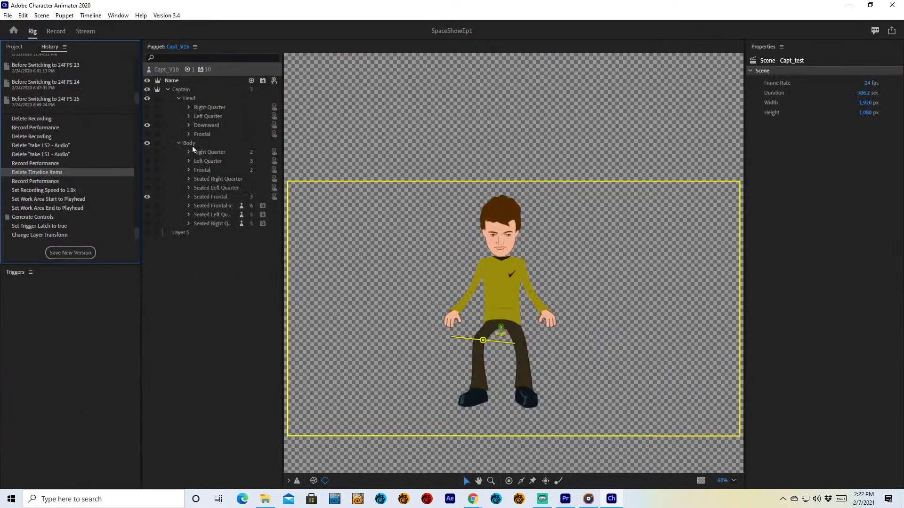
left_click(191, 92)
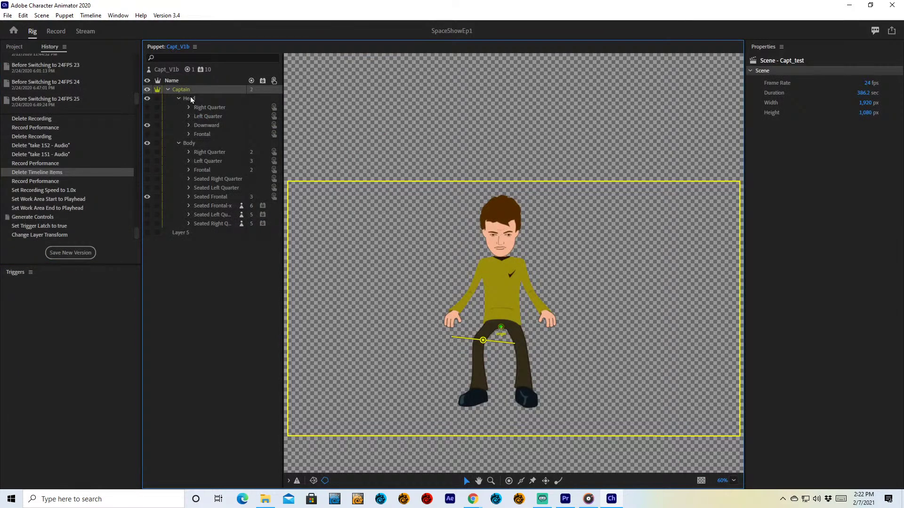
left_click(198, 100)
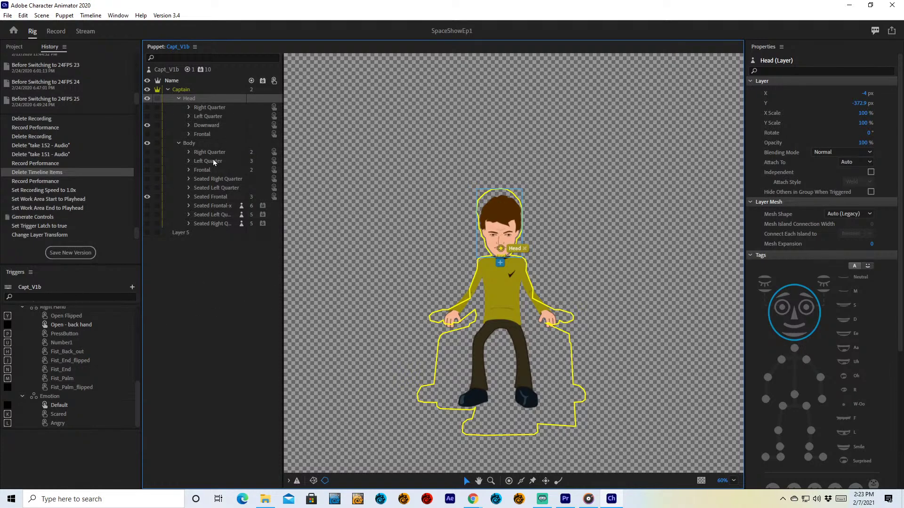
left_click(200, 143)
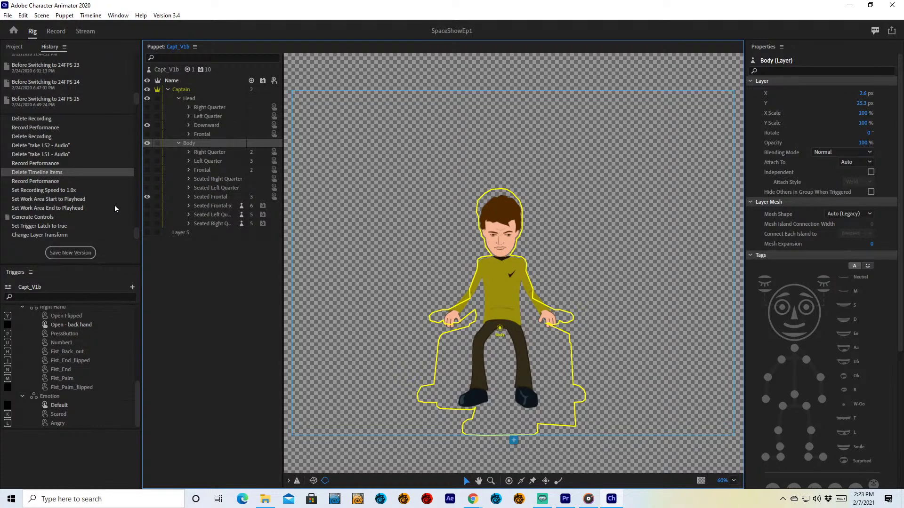
Step: Look back to the start of the edit history and review the Body and Head triggers of Capt_V1b
scroll(110, 195, "up", 5)
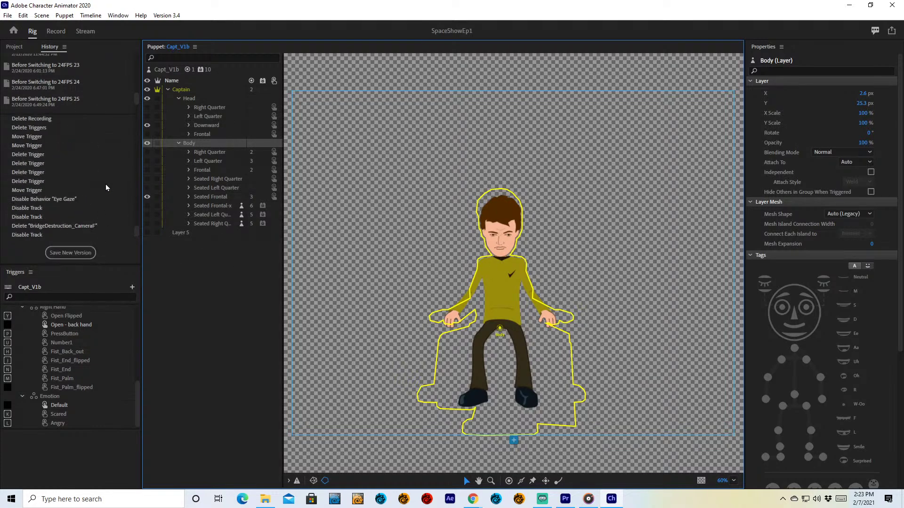
left_click(136, 233)
left_click_drag(138, 226, 137, 123)
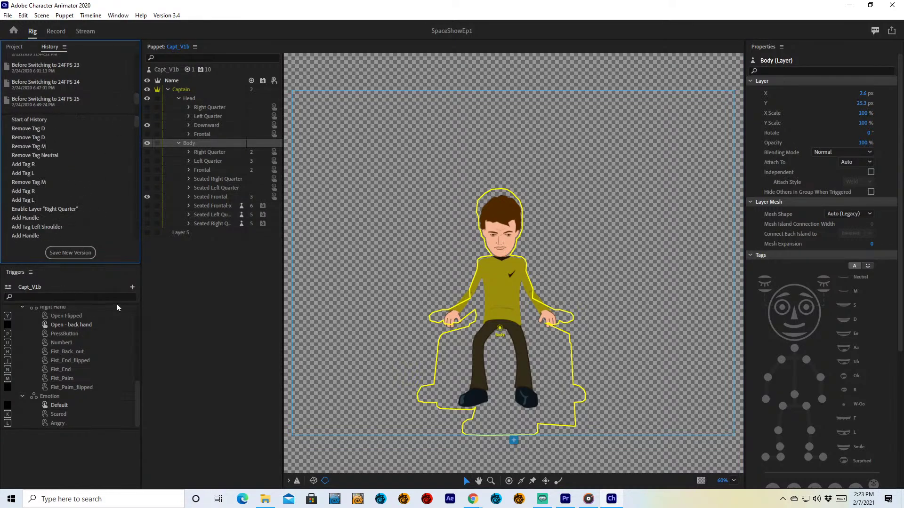
left_click(137, 312)
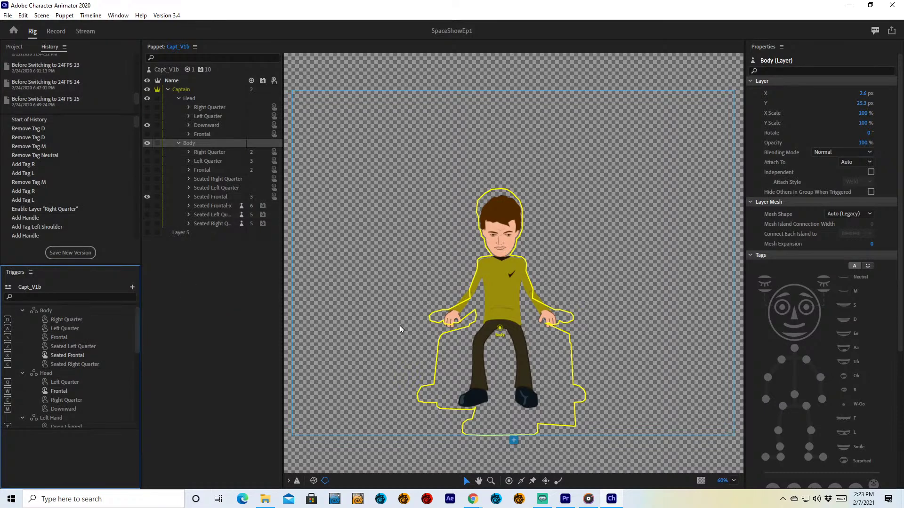
Step: Open Scene - Capt_V1_Front and scrub to about 3:14, at the seated captain's frontal view
left_click(15, 46)
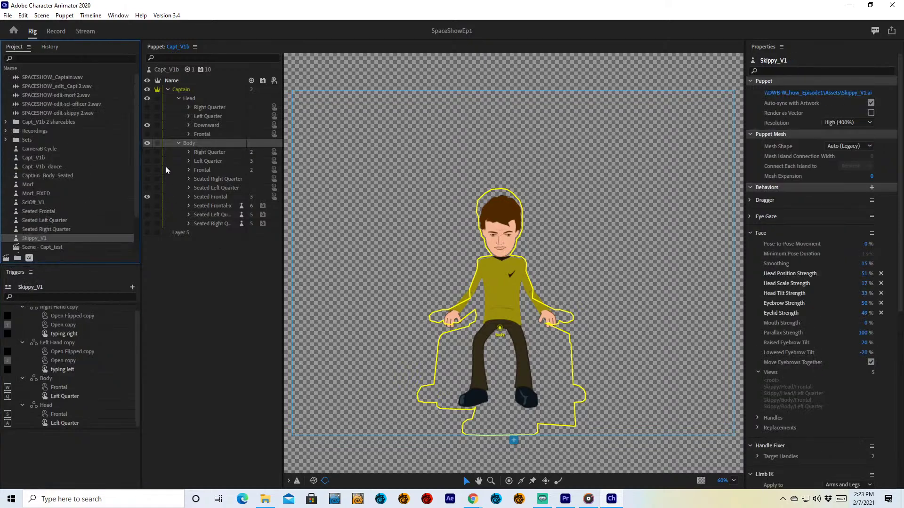
scroll(62, 236, "down", 2)
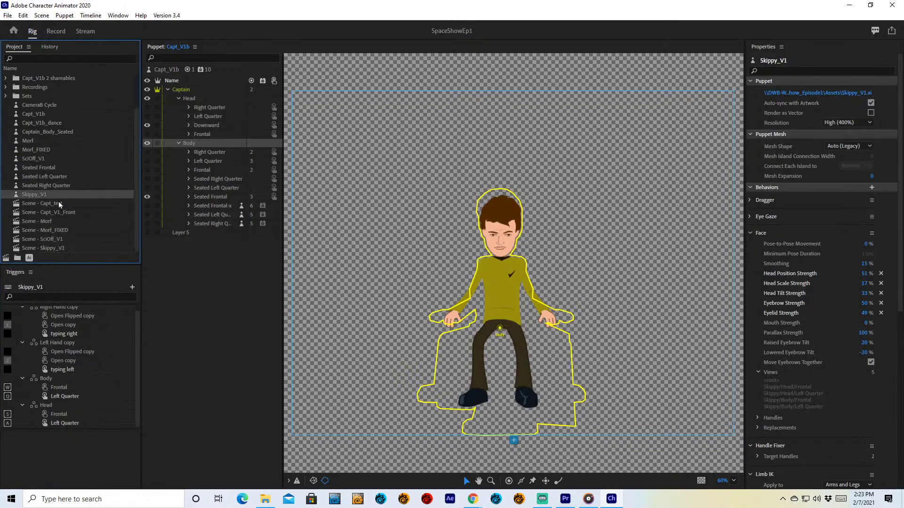
left_click(62, 211)
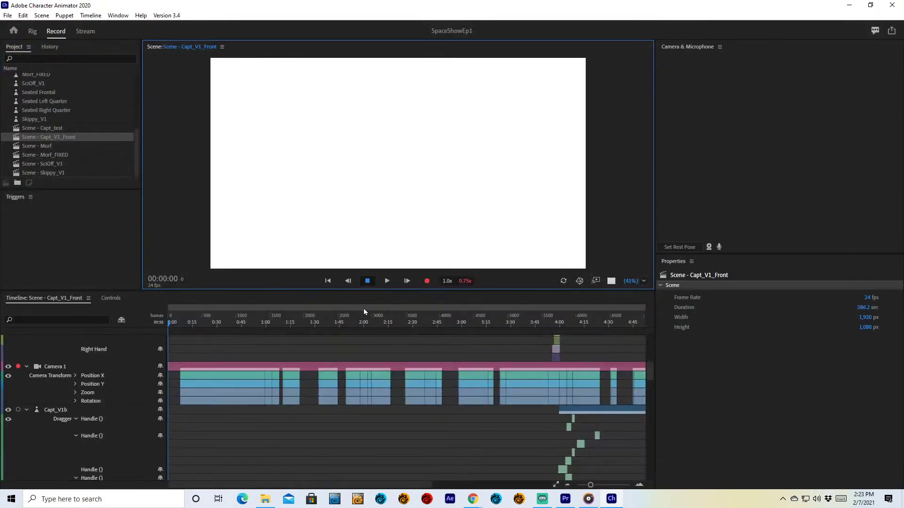
left_click(421, 322)
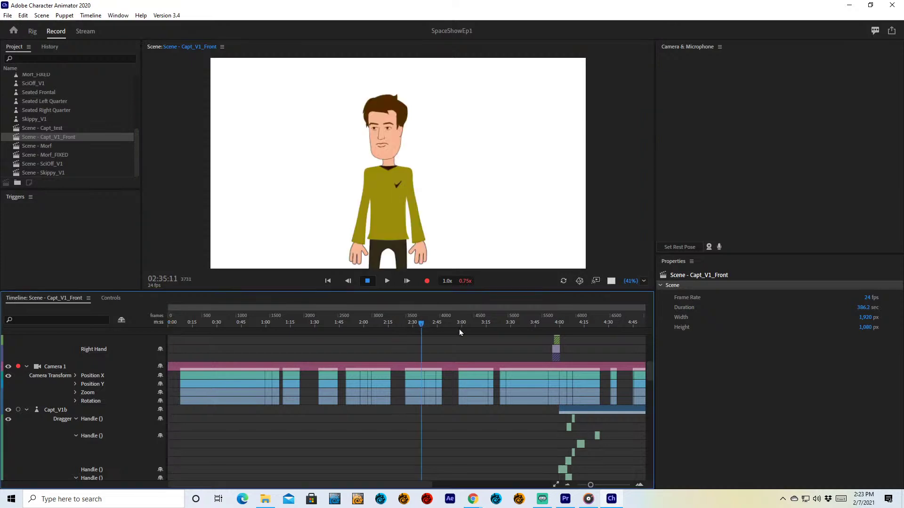
left_click(459, 325)
left_click(493, 324)
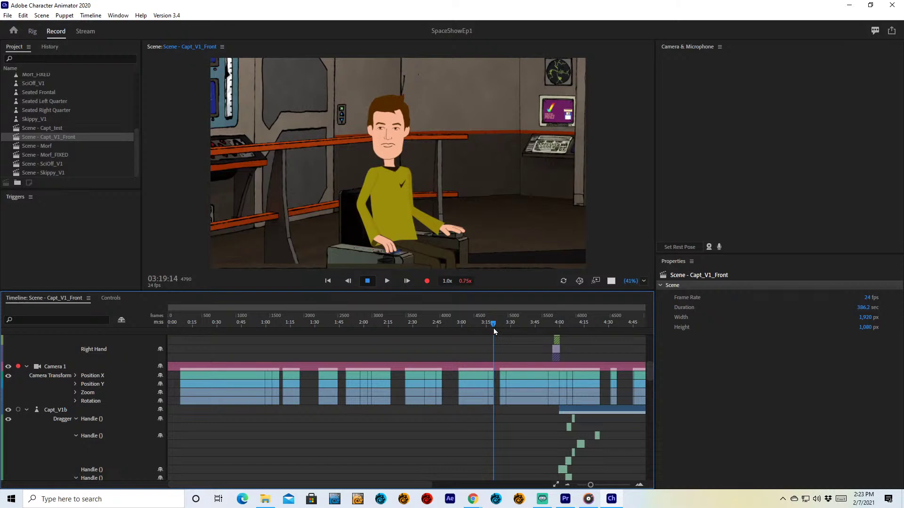
left_click_drag(492, 329, 486, 325)
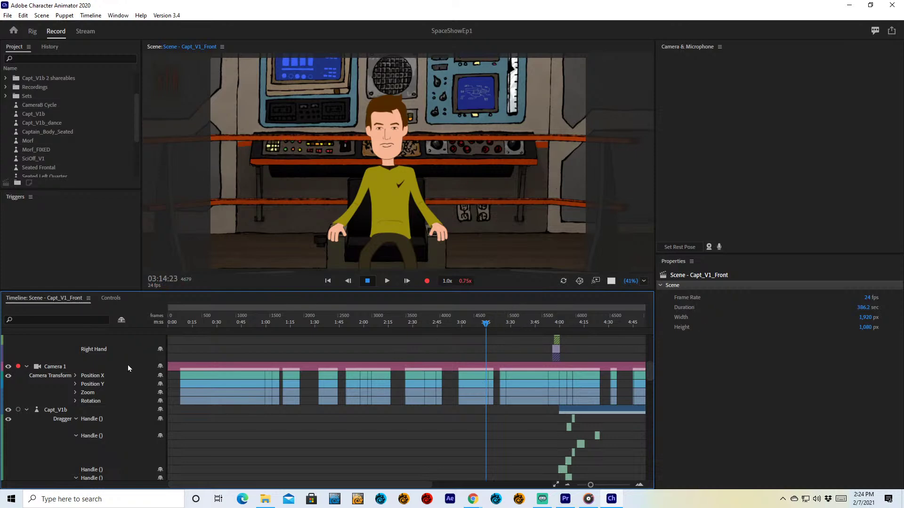
Step: Select the Camera 1 track and preview several of its triggerable camera shots on the seated captain
left_click(23, 216)
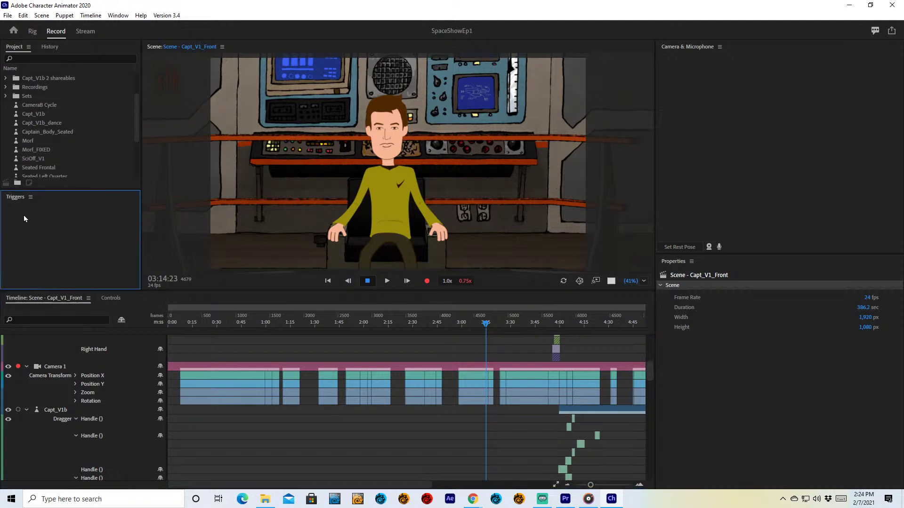
left_click(58, 368)
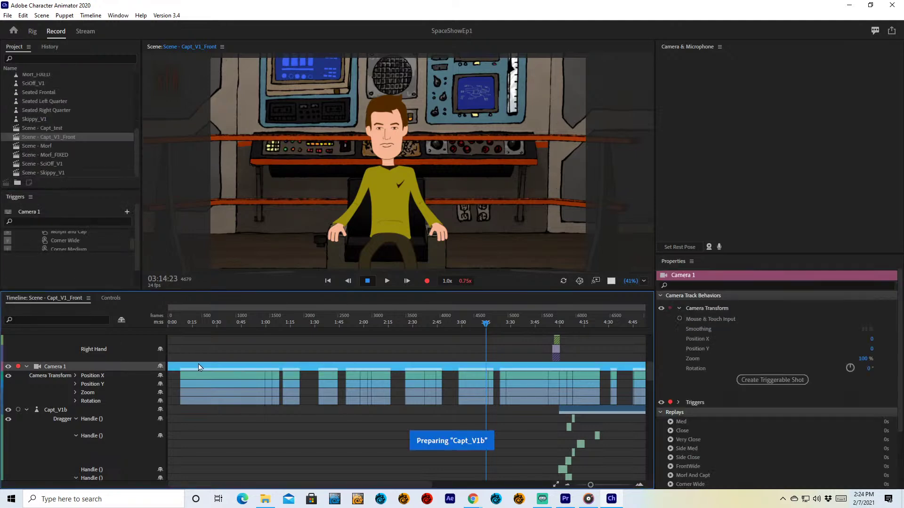
left_click(95, 252)
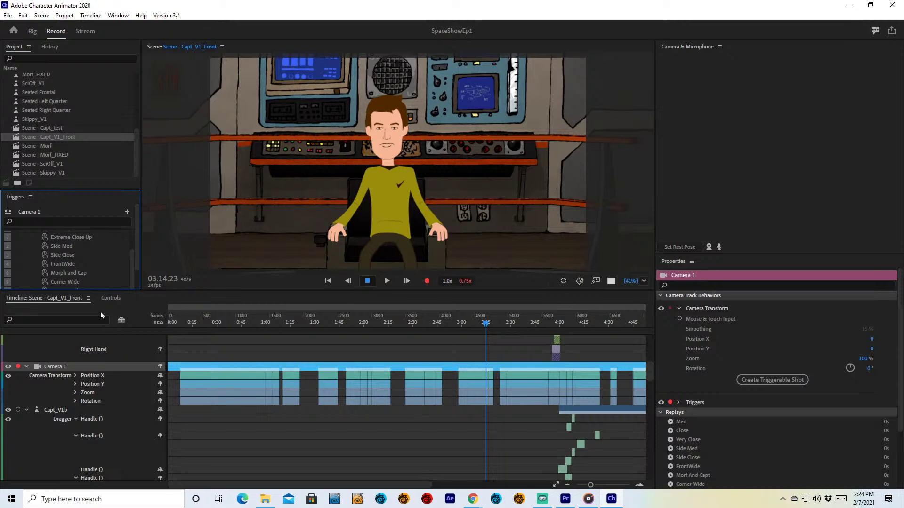
key("2")
key("3")
key("4")
key("1")
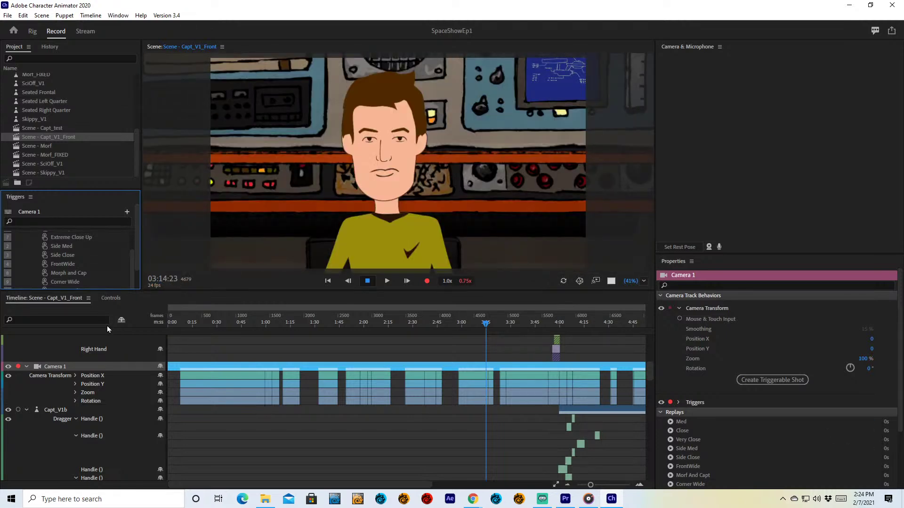
Step: Preview another of Camera 1's triggerable shots, then look through the project's edit history from its start to its latest entries
key("6")
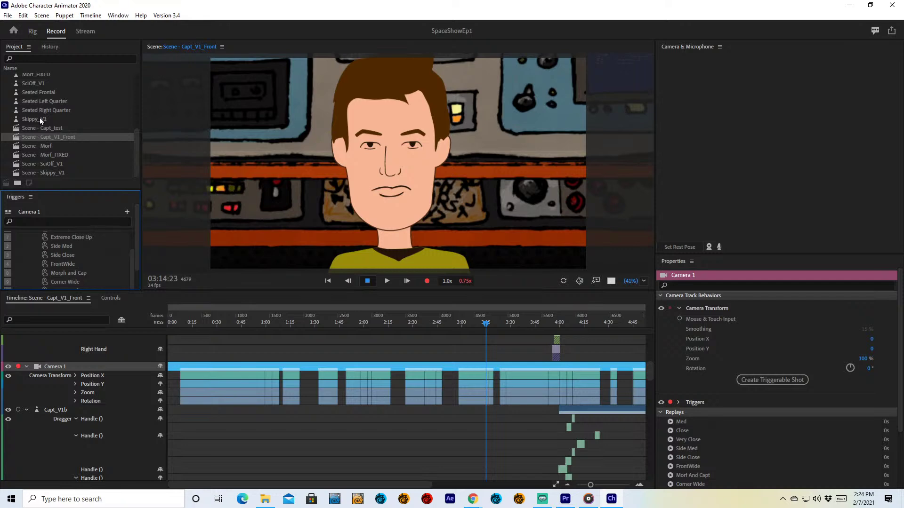
scroll(40, 117, "up", 1)
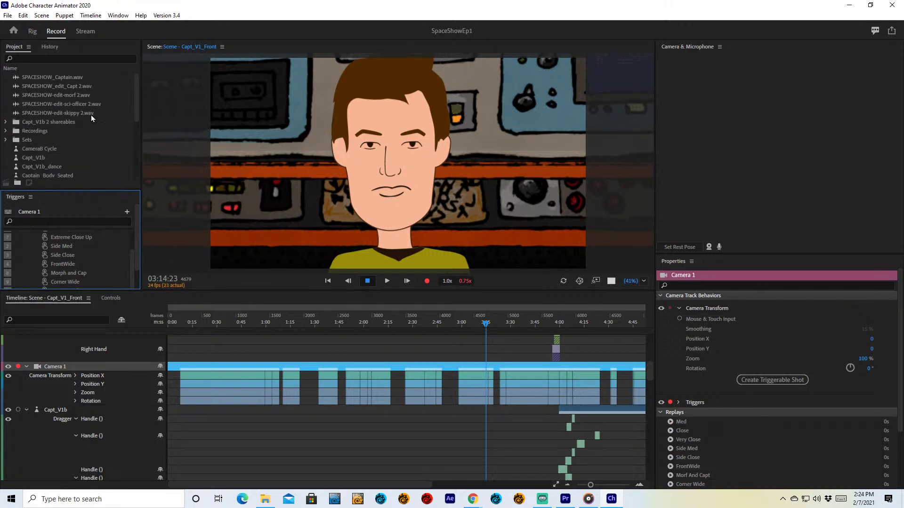
left_click(47, 49)
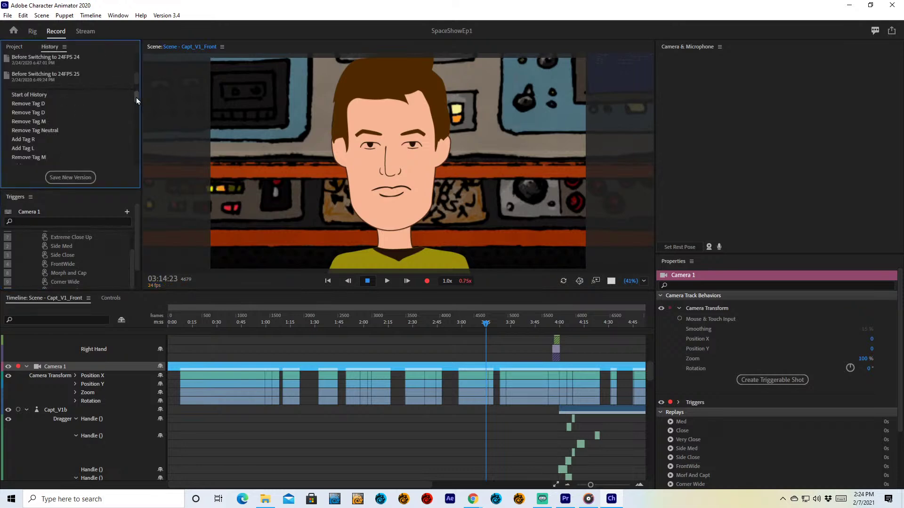
left_click_drag(137, 97, 121, 190)
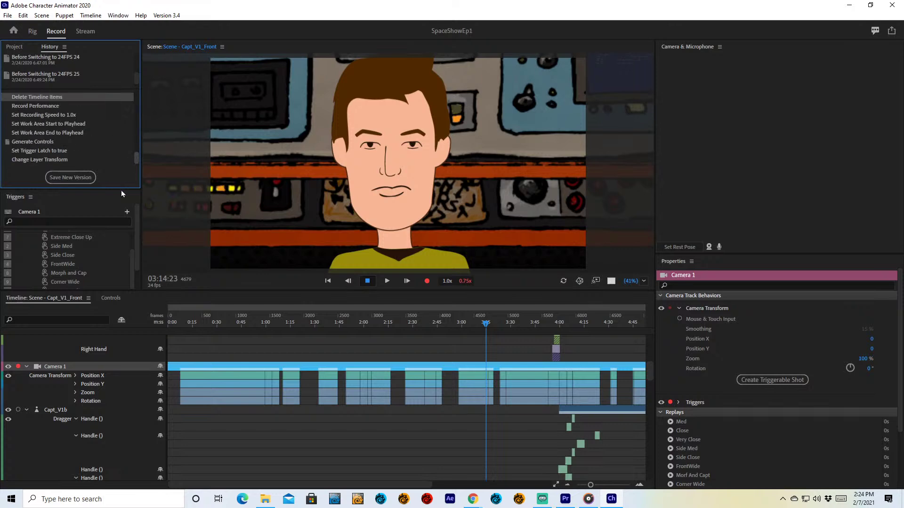
scroll(87, 134, "down", 10)
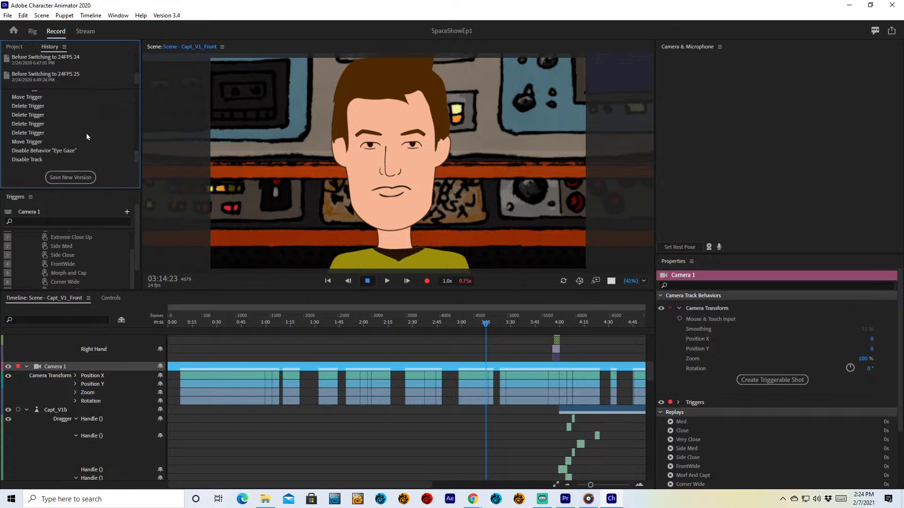
scroll(78, 144, "up", 2)
scroll(78, 143, "up", 4)
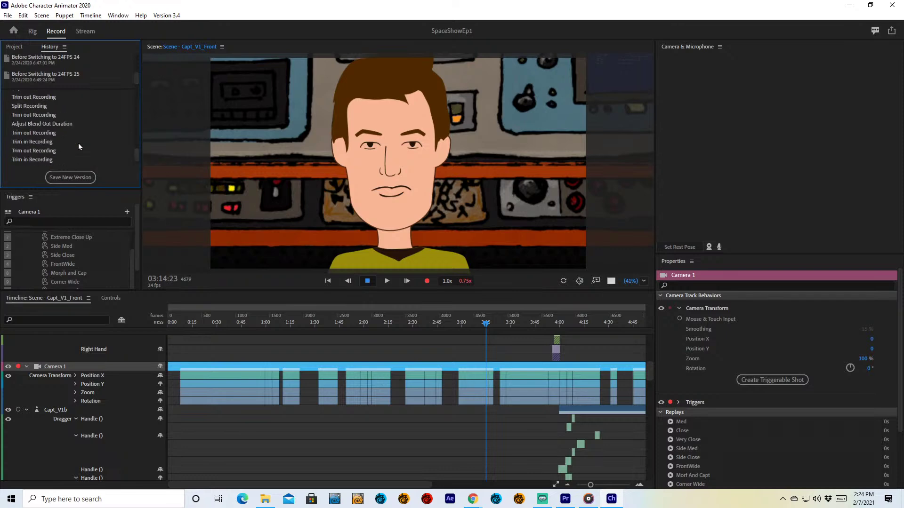
scroll(78, 143, "up", 6)
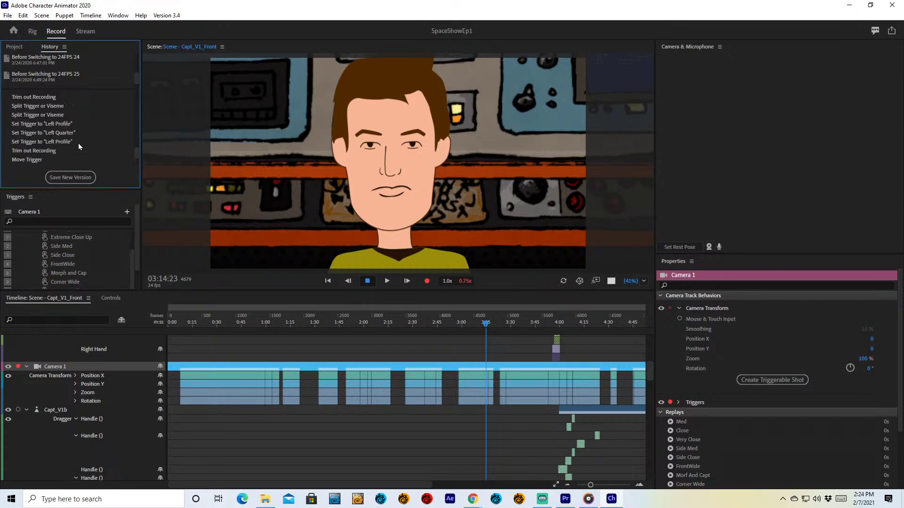
Step: Go to the Episode 1 Final version in the project history, then close Character Animator and return to Premiere Pro
left_click_drag(138, 76, 141, 92)
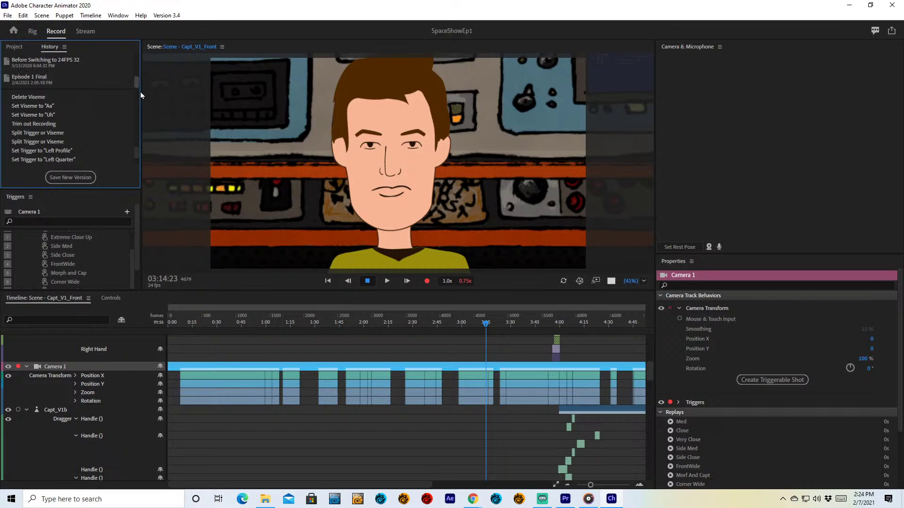
left_click(38, 80)
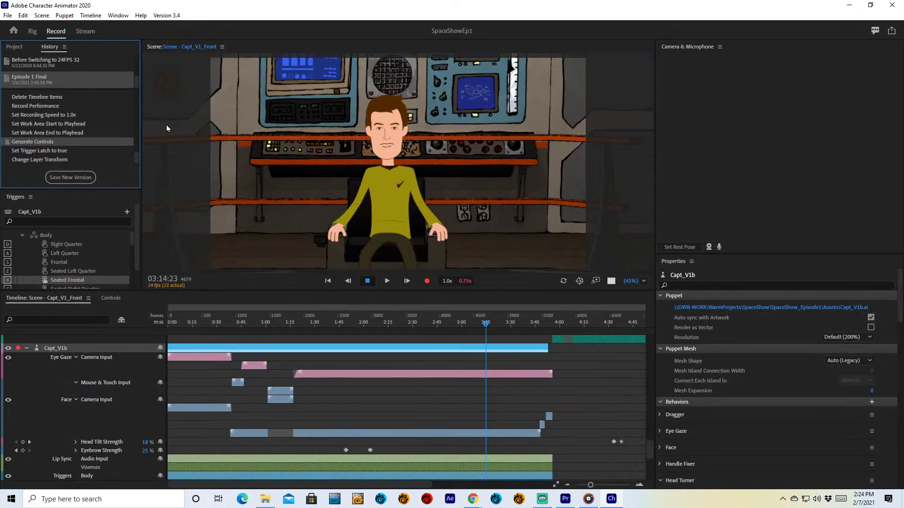
left_click(893, 7)
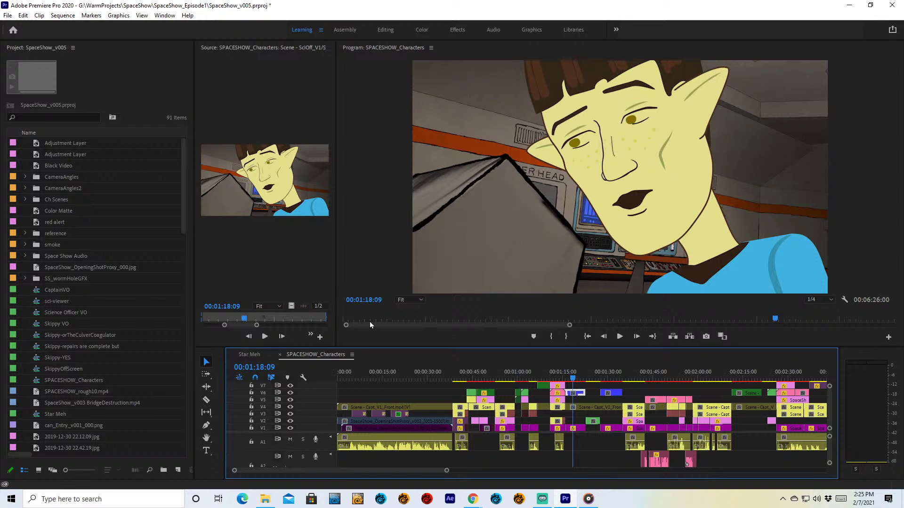
Step: Enlarge the SPACESHOW_Characters timeline around the wide bridge shot and place the playhead at 00:01:11:01
left_click(562, 375)
left_click_drag(562, 374, 563, 374)
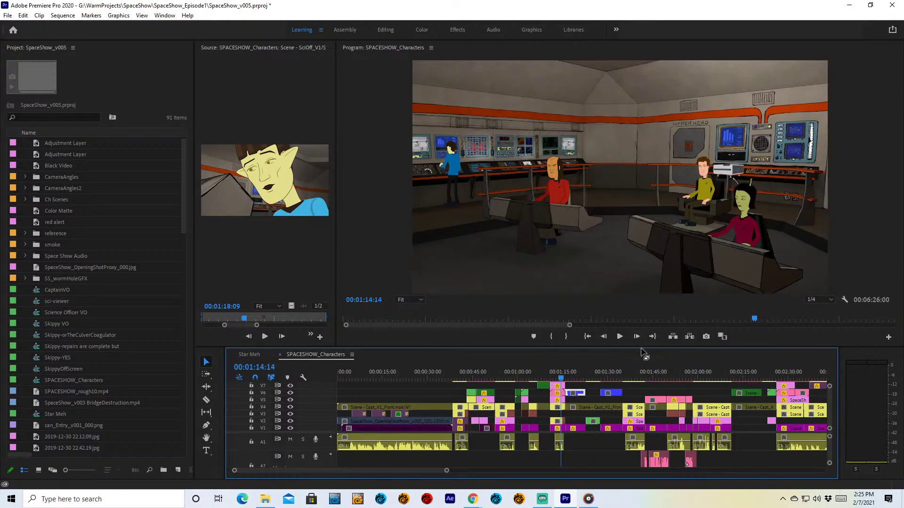
left_click_drag(643, 347, 655, 269)
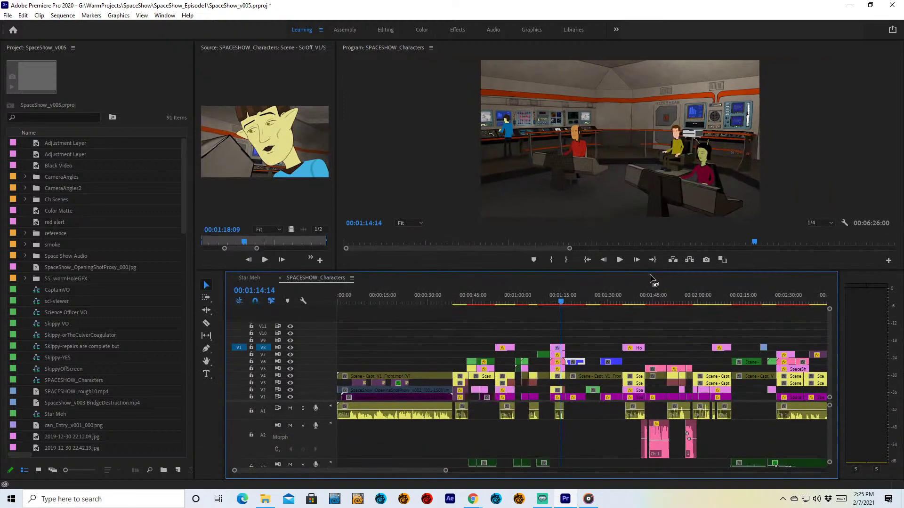
key("=")
key("=")
key("=")
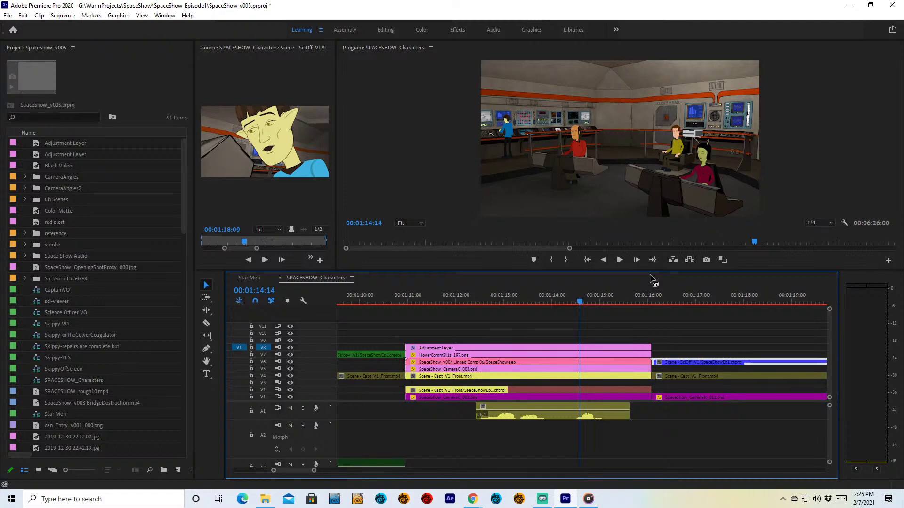
left_click(410, 300)
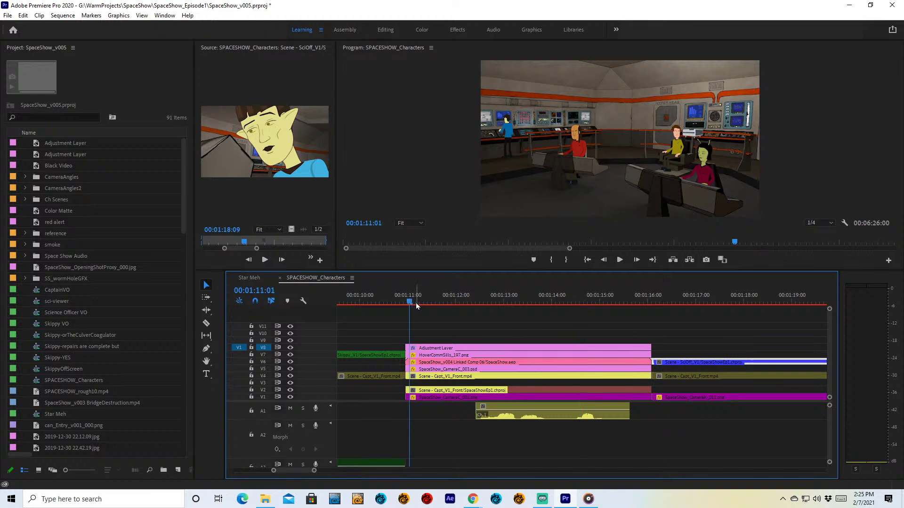
Step: Select the shot's Adjustment Layer and bring up its effect controls in the Effects workspace
left_click(427, 349)
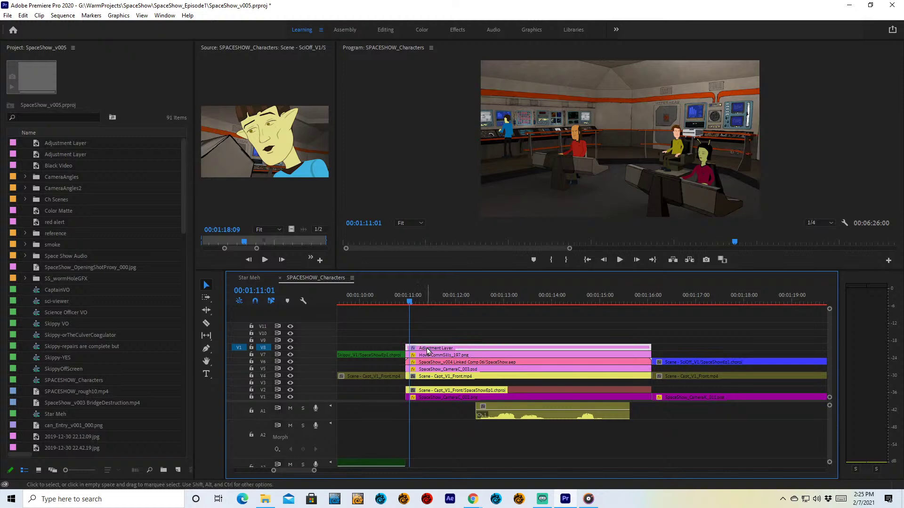
double_click(428, 349)
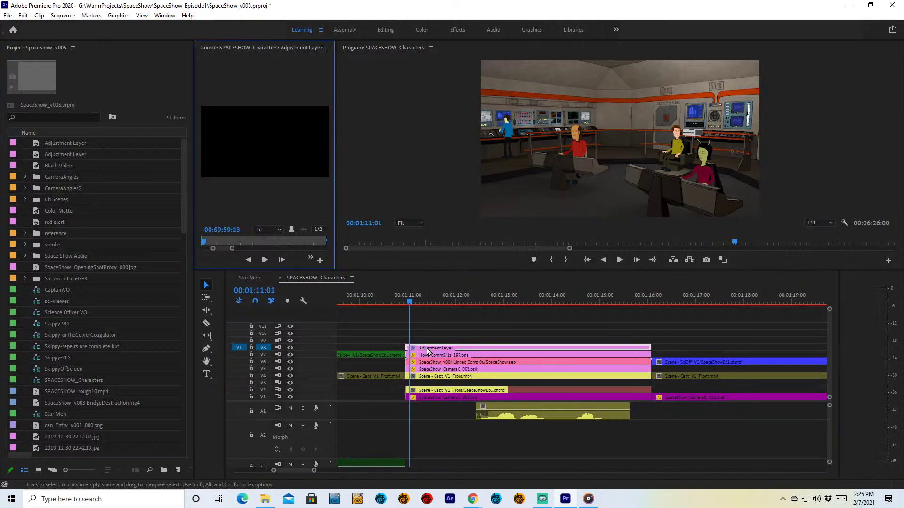
left_click_drag(334, 75, 431, 82)
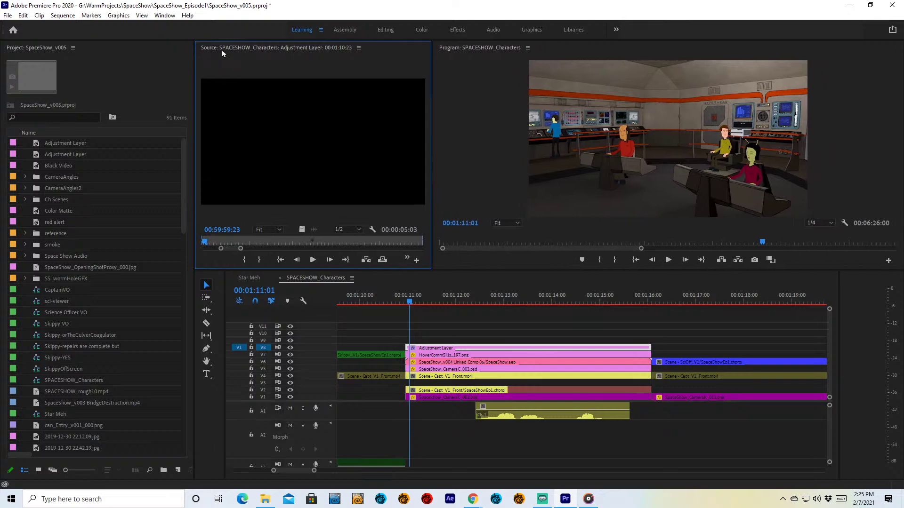
left_click(164, 17)
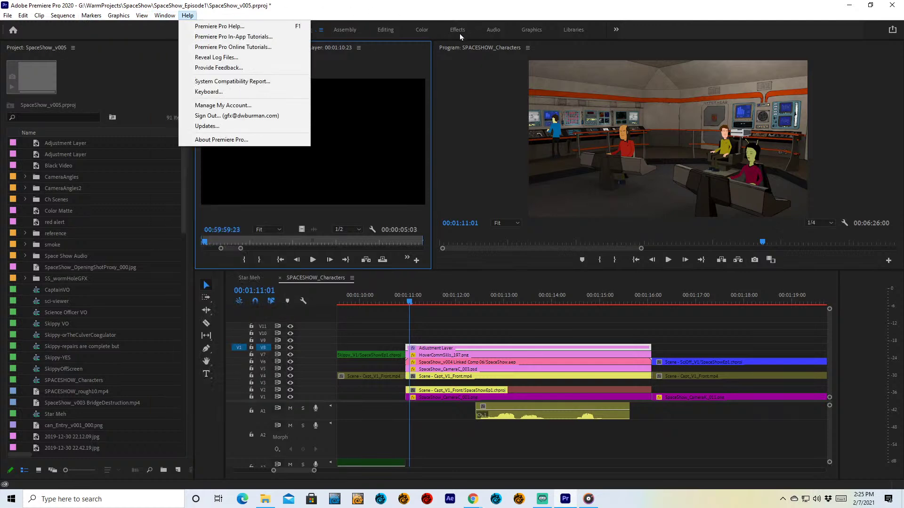
left_click(460, 32)
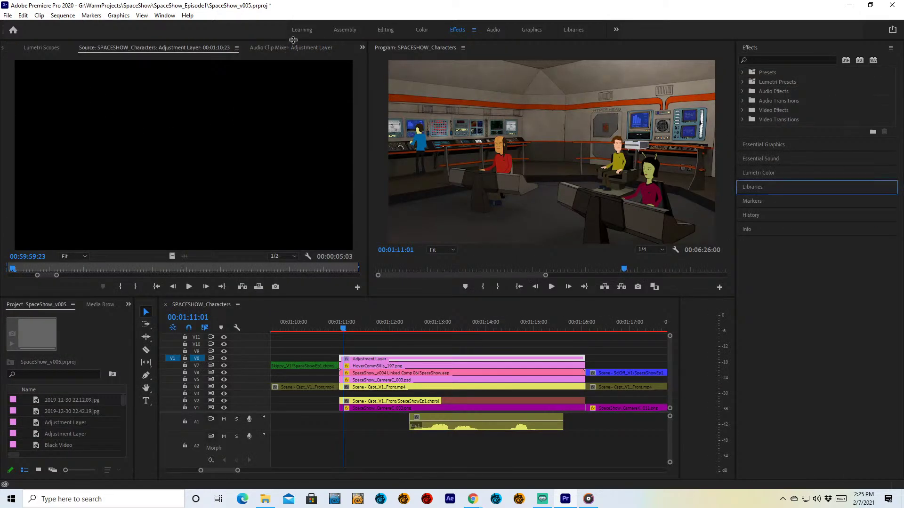
left_click(362, 47)
left_click(376, 59)
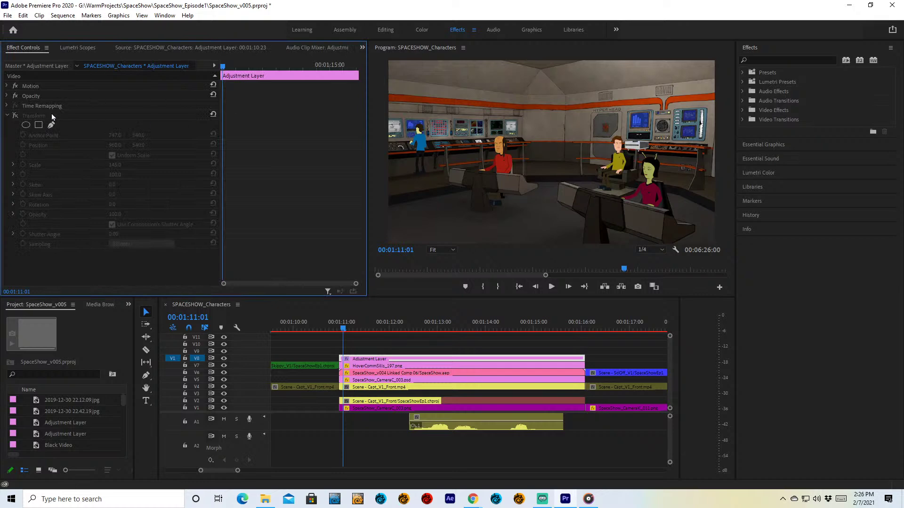
Step: Examine the Adjustment Layer's Motion settings and compare the shot with the Transform effect switched on and off
left_click(7, 86)
left_click(7, 86)
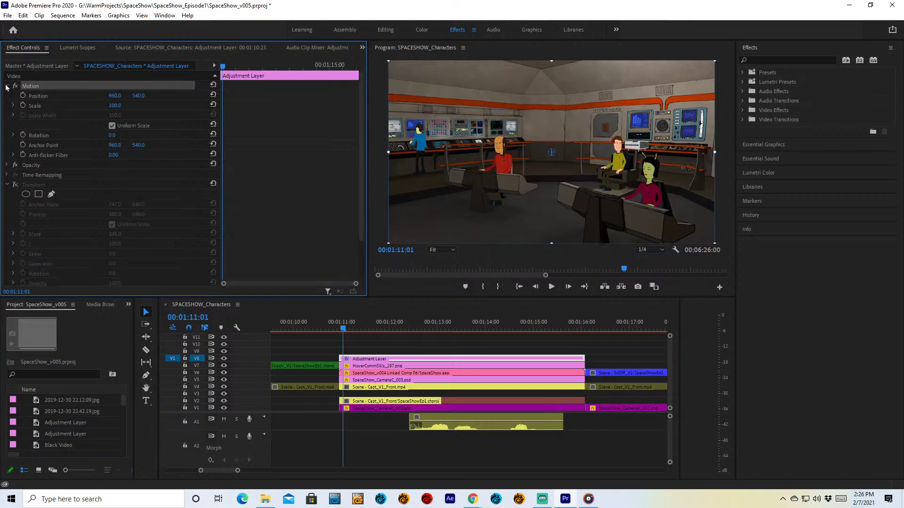
left_click(7, 86)
left_click(15, 116)
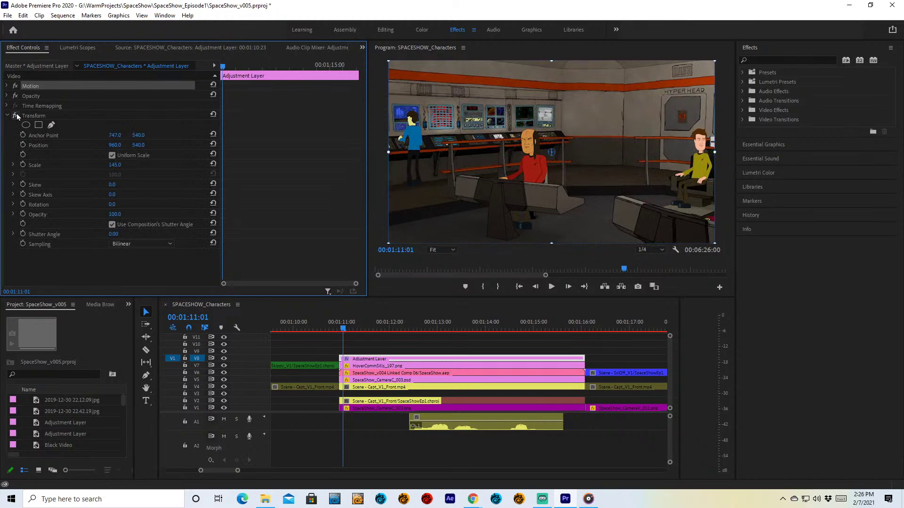
left_click(16, 116)
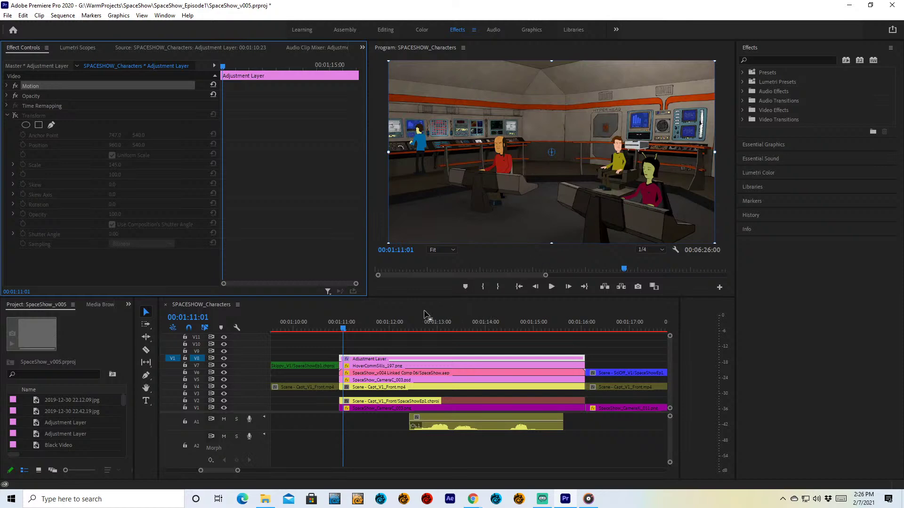
Step: View the shot's Scene - Capt_V1_Front.mp4 and SpaceShow_CameraC_003.psd clips separately in the Source monitor
double_click(371, 387)
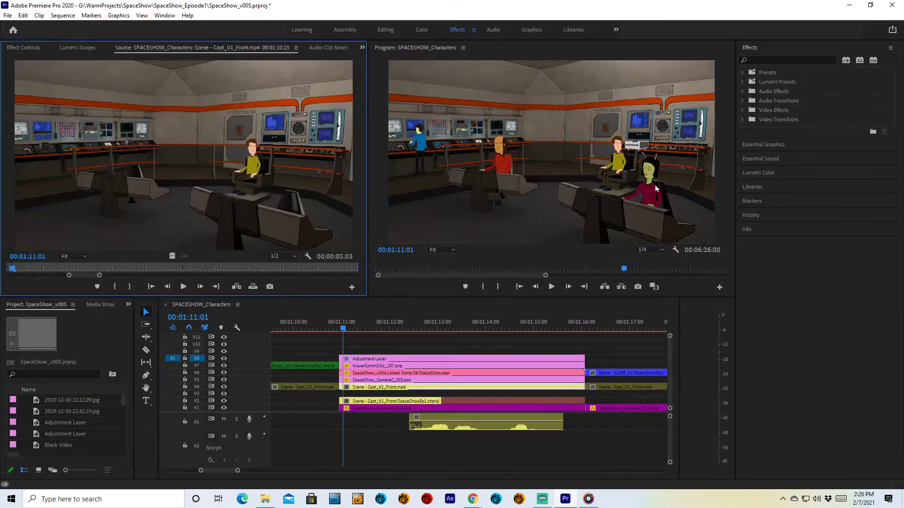
left_click(390, 382)
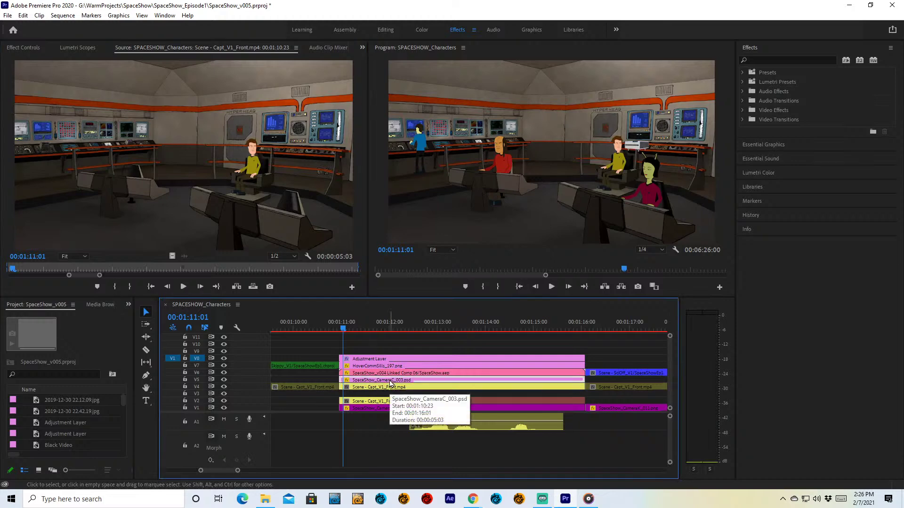
double_click(390, 382)
key("Left")
left_click_drag(48, 275, 81, 275)
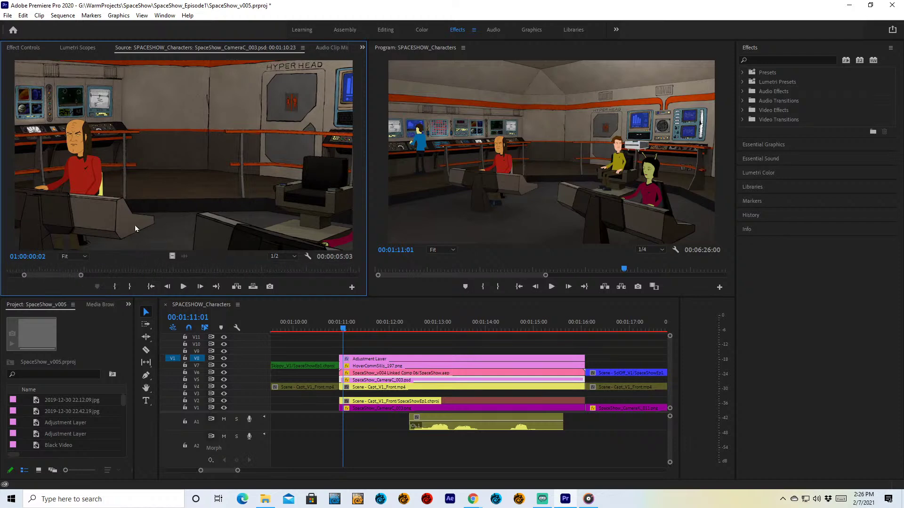
left_click(85, 256)
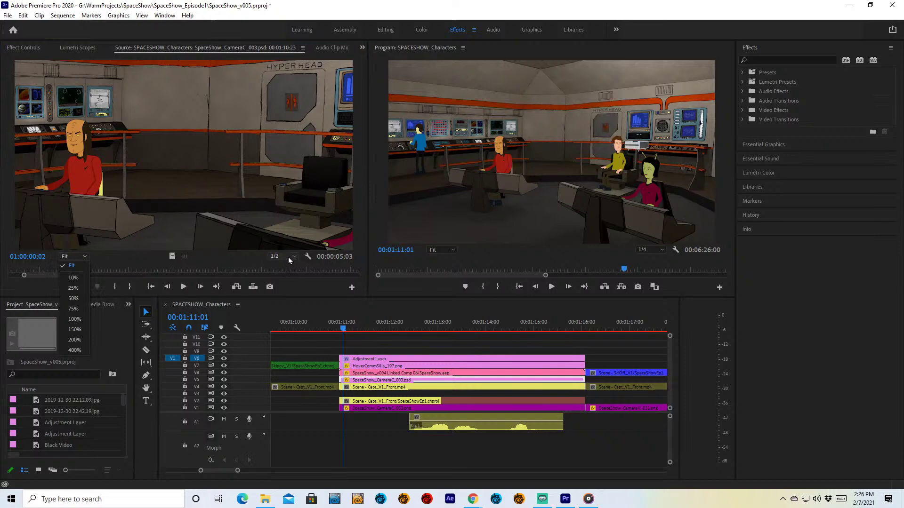
Step: View the SpaceShow_v004 Linked Comp 06 clip and the HoverCommSills_197.png clip on their own, showing the latter at 10% zoom
left_click(372, 375)
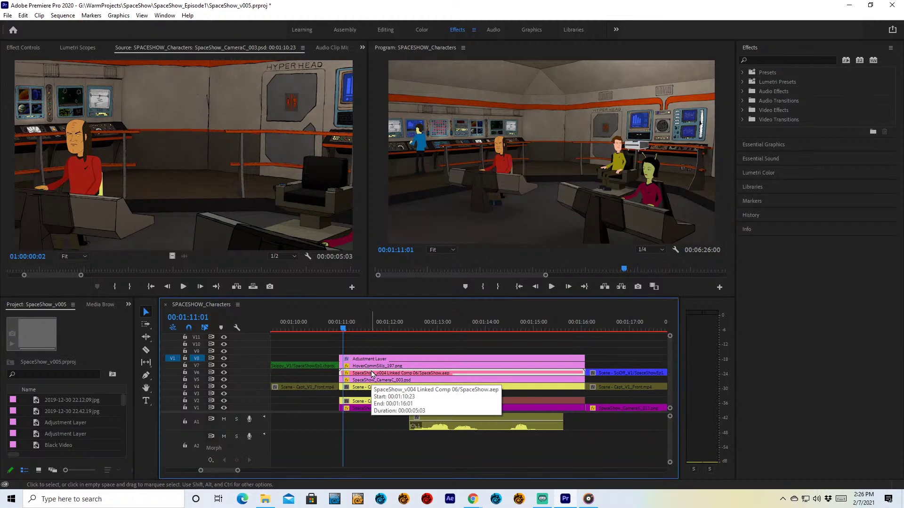
double_click(372, 374)
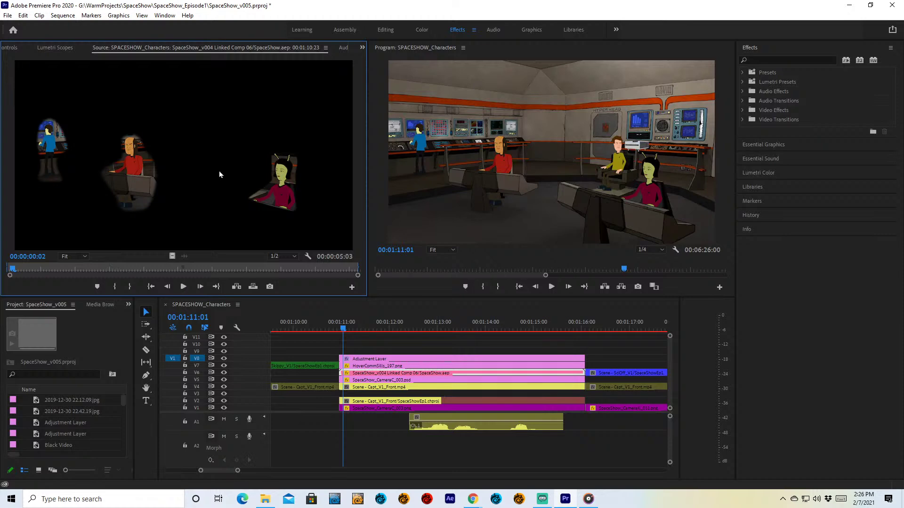
double_click(432, 367)
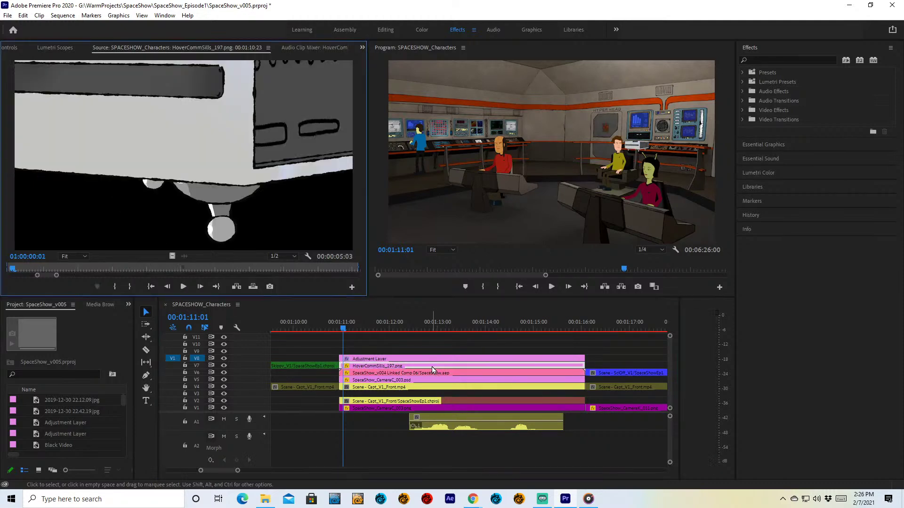
left_click(77, 256)
left_click(79, 259)
left_click(79, 259)
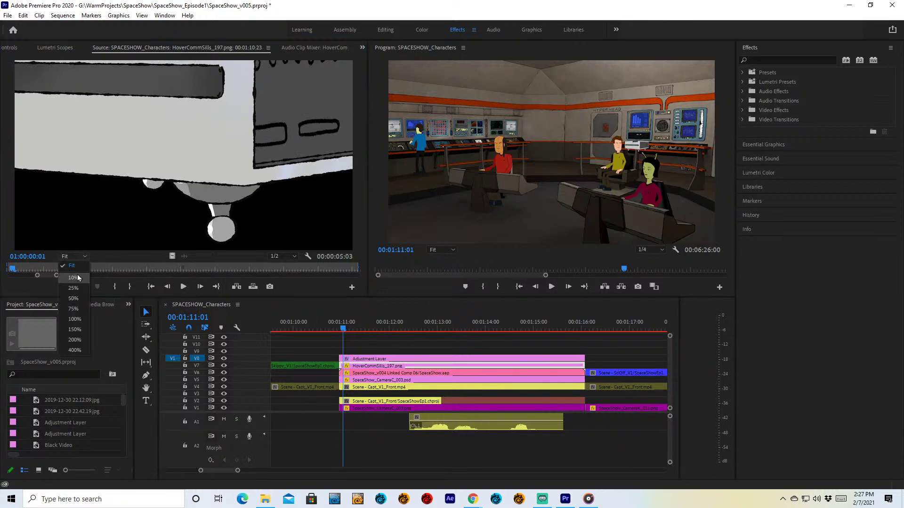
left_click(84, 281)
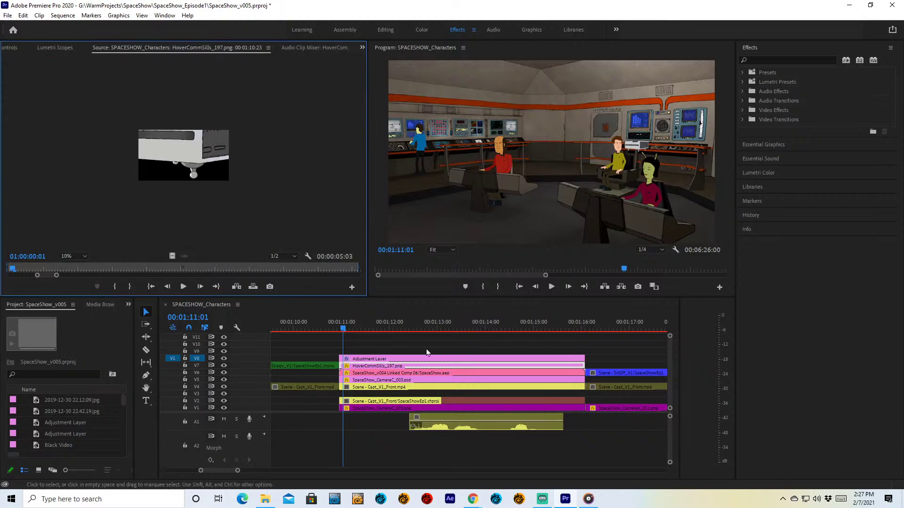
Step: Move the playhead to 00:01:12:06 and look at the effect controls of HoverCommSills_197.png and the Adjustment Layer
left_click(402, 331)
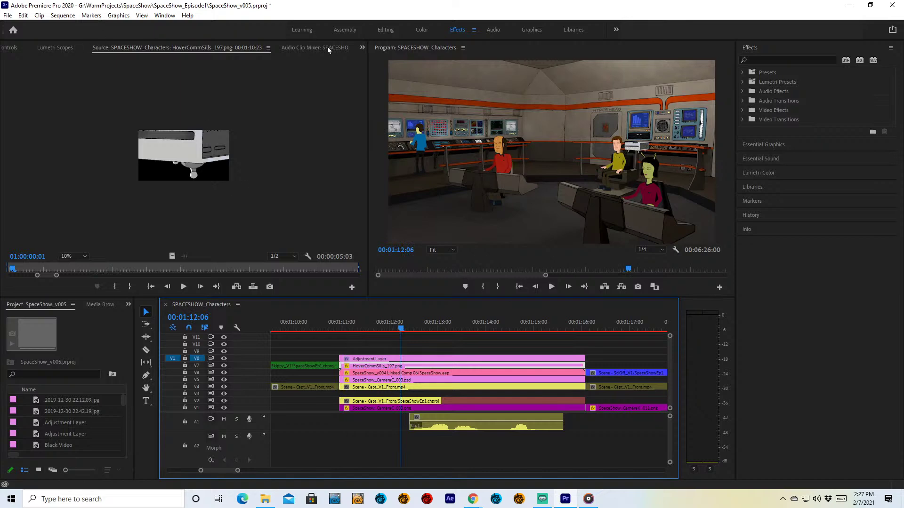
left_click(362, 48)
left_click(380, 62)
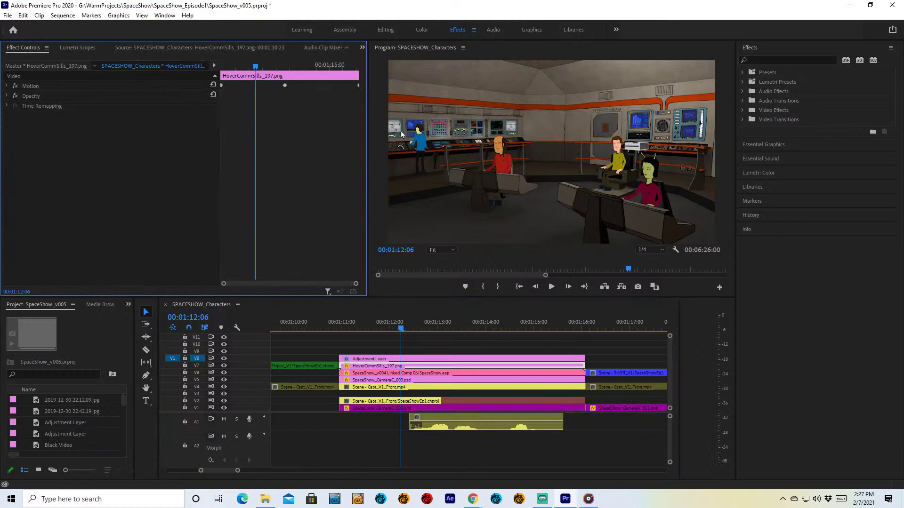
left_click(409, 360)
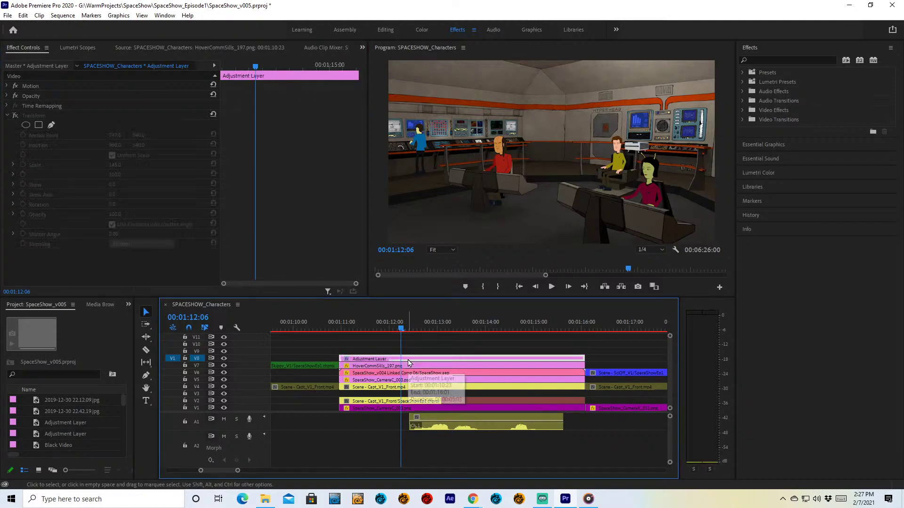
Step: View the neighbouring shots in the sequence at 00:01:15:14, 00:01:19:23, 00:01:31:03, 00:01:36:01 and 00:01:07:08
left_click(417, 337)
left_click_drag(514, 320, 562, 321)
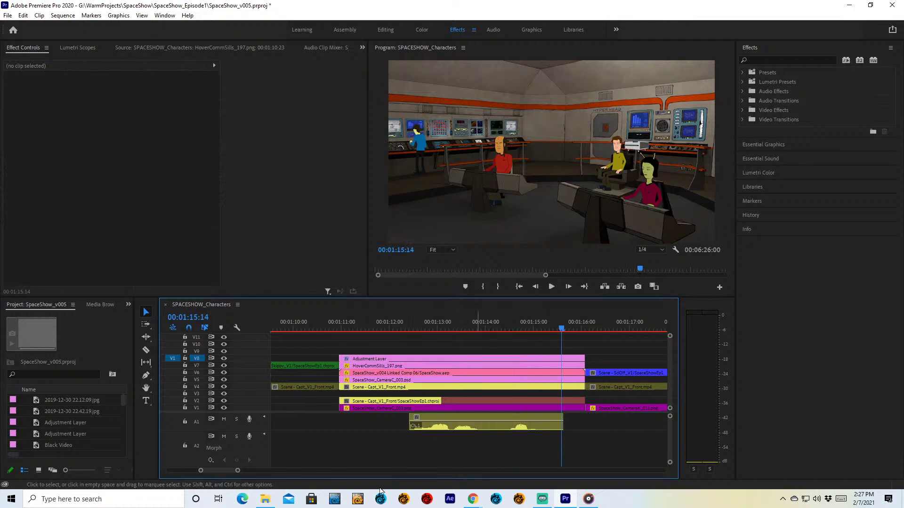
left_click_drag(238, 472, 269, 480)
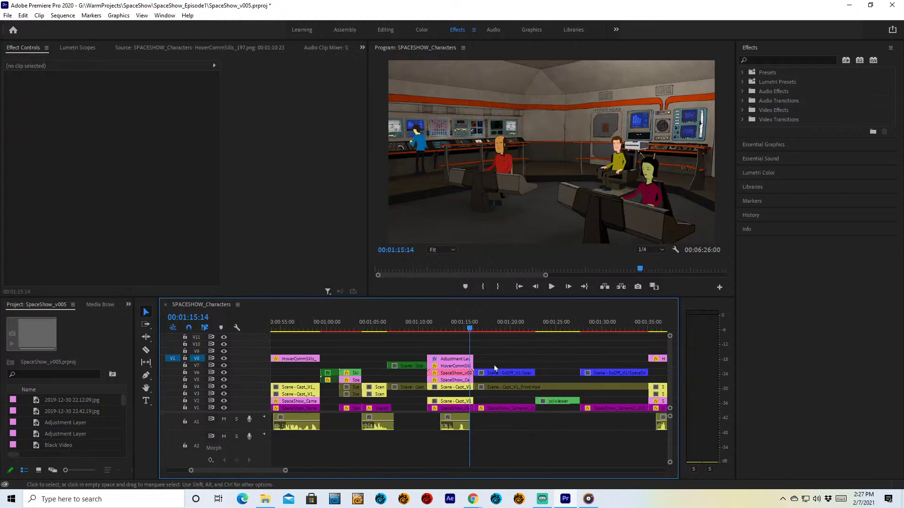
left_click(511, 321)
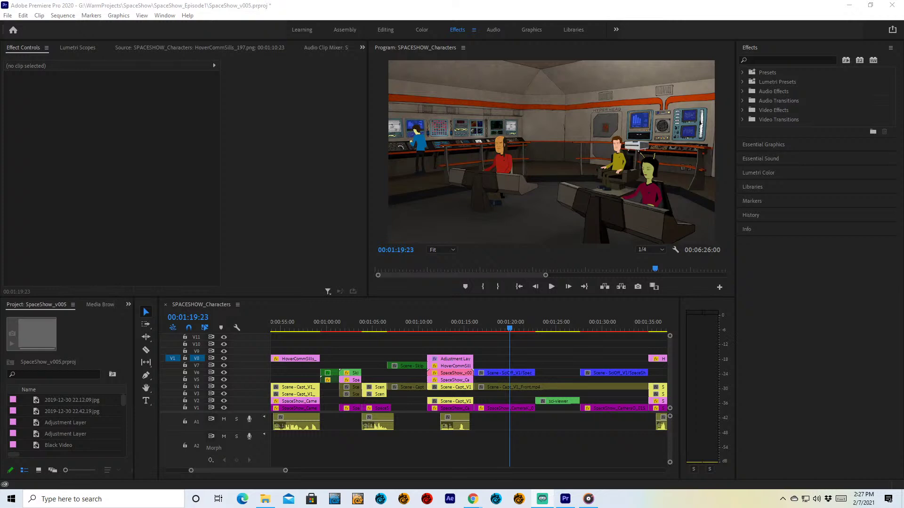
left_click_drag(545, 275, 715, 290)
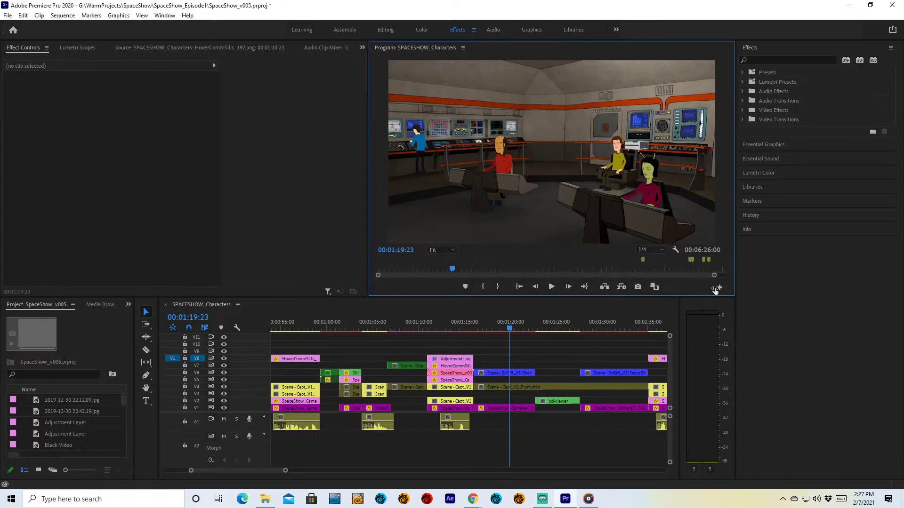
left_click(612, 325)
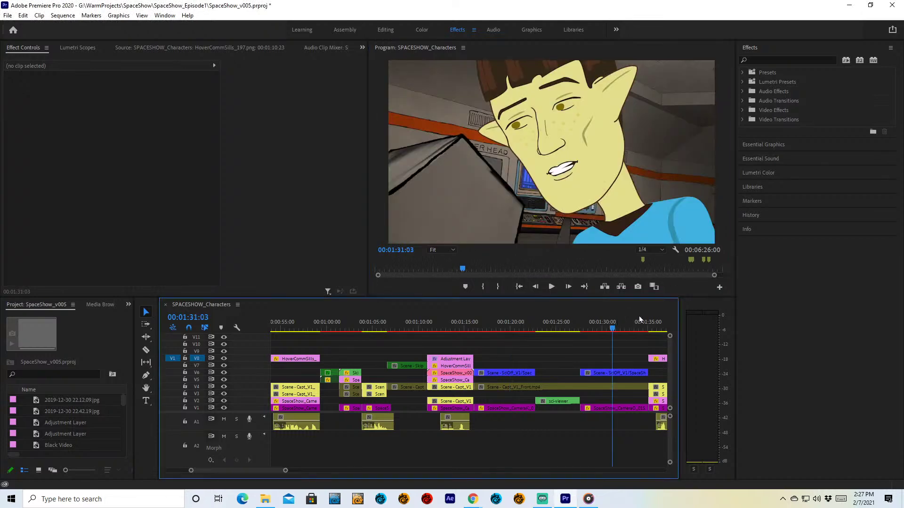
left_click(658, 325)
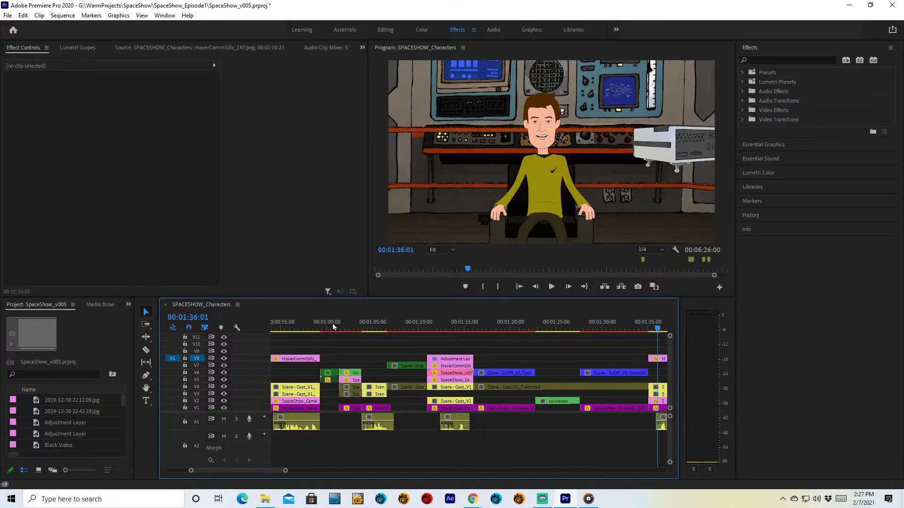
left_click(394, 324)
Step: Widen and heighten the Project panel to give the SpaceShow_v005 media list more room
left_click(237, 305)
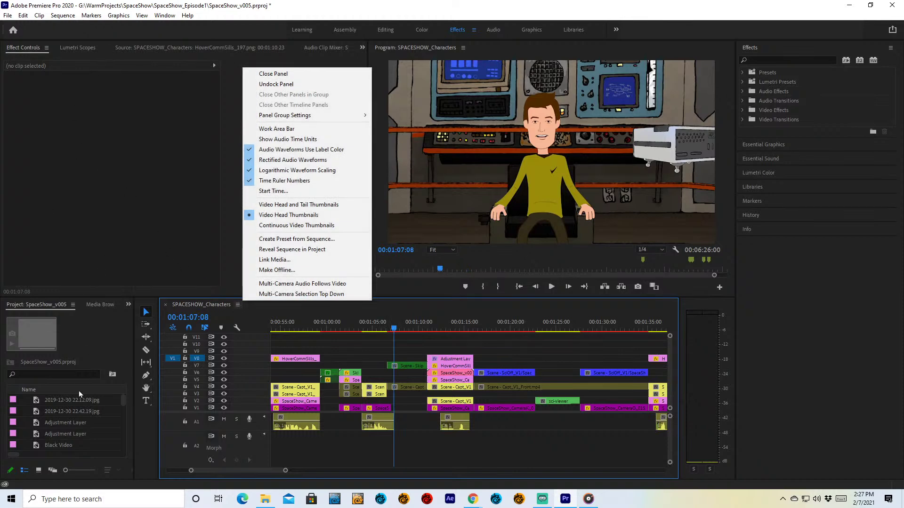
left_click(97, 422)
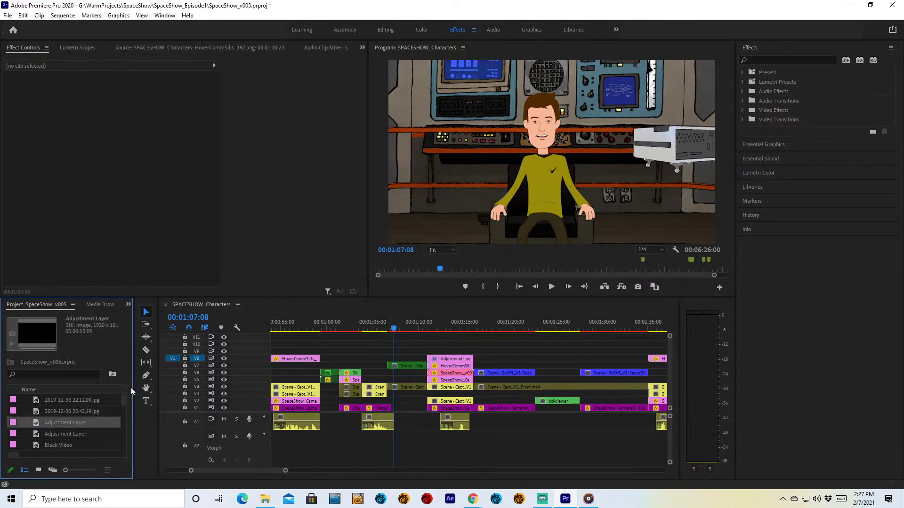
left_click_drag(134, 390, 251, 381)
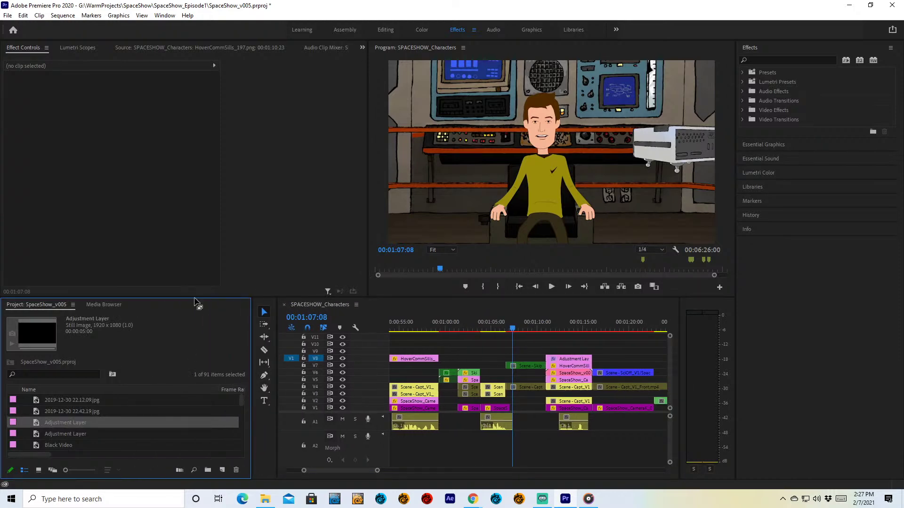
left_click_drag(198, 296, 198, 210)
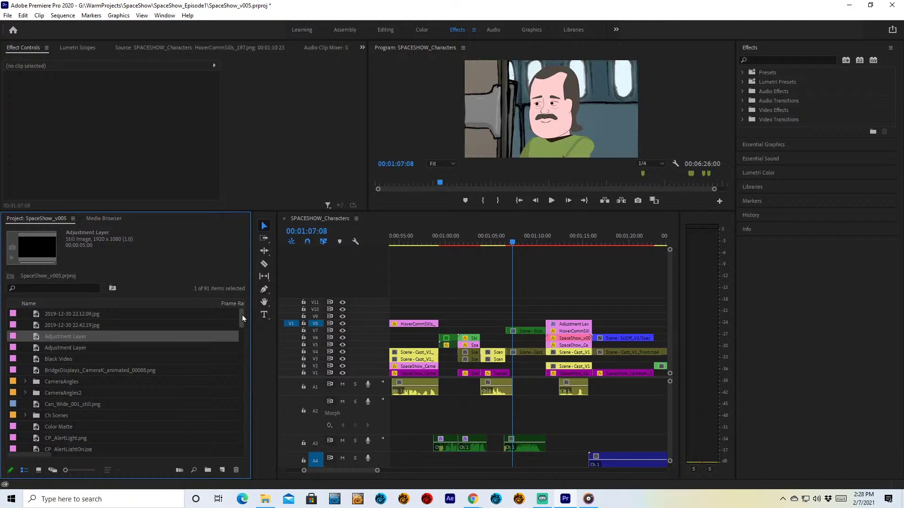
Step: Find SpaceShow_OpeningShot_EndofShot.mp4 in the project media, play it in the Source monitor and give the monitors more height
left_click_drag(242, 315, 246, 364)
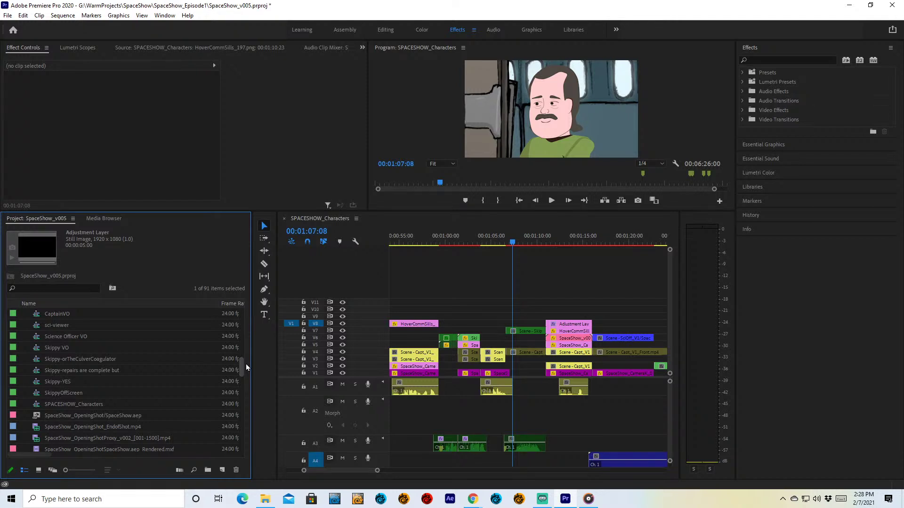
left_click_drag(246, 363, 250, 374)
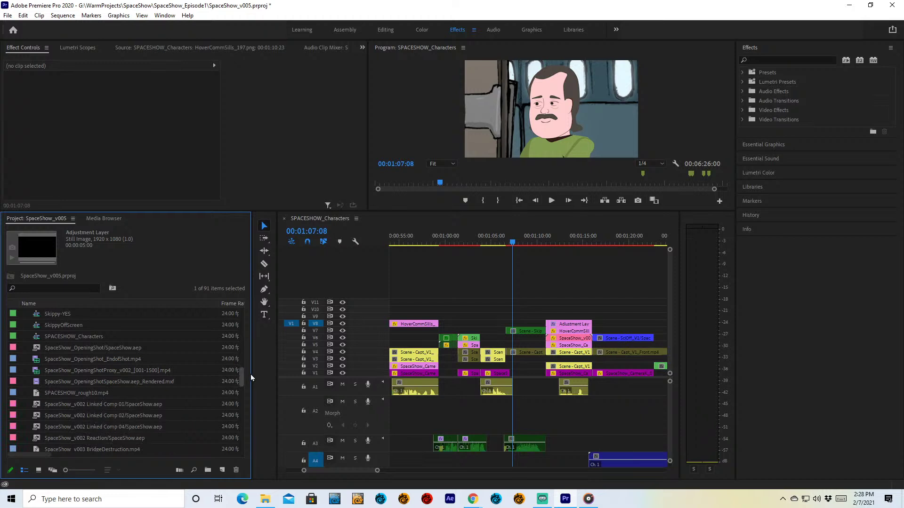
double_click(120, 357)
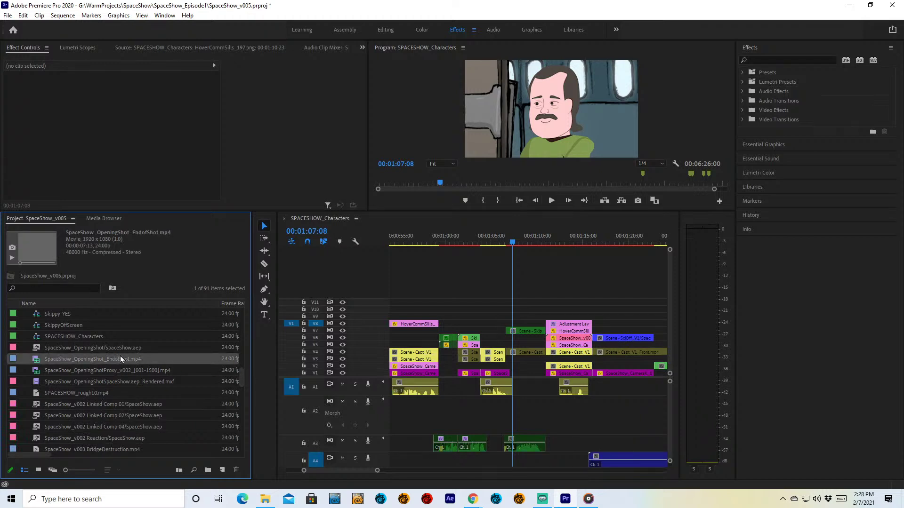
left_click(184, 201)
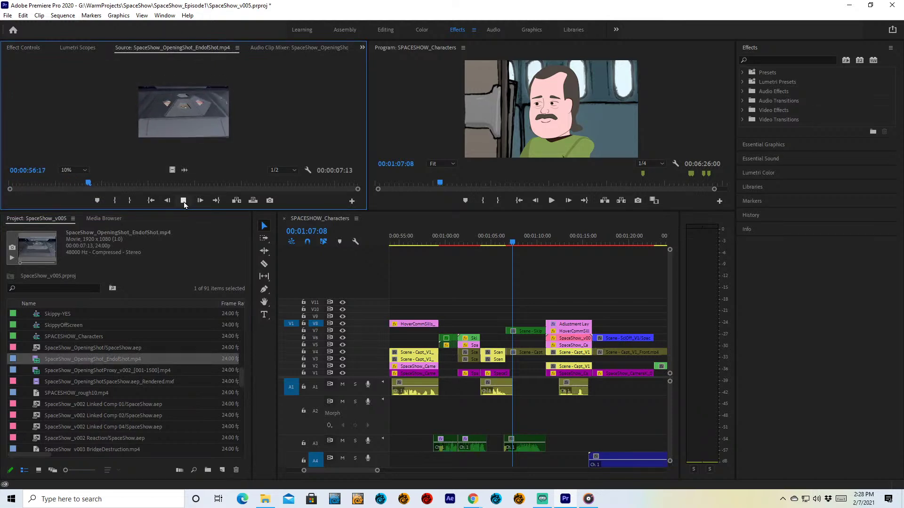
left_click_drag(186, 210, 195, 247)
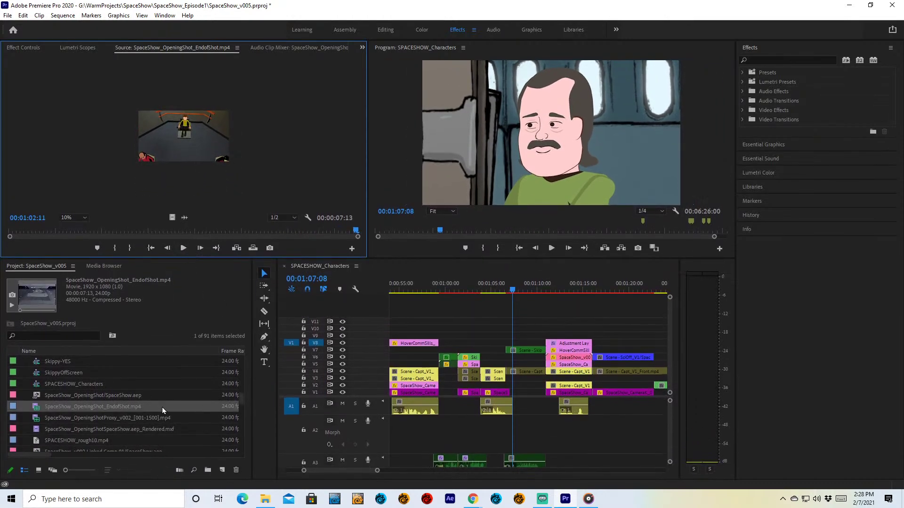
Step: Find Can_Wide.mp4 in the project media and play it in the Source monitor
scroll(162, 407, "down", 1)
scroll(162, 406, "down", 4)
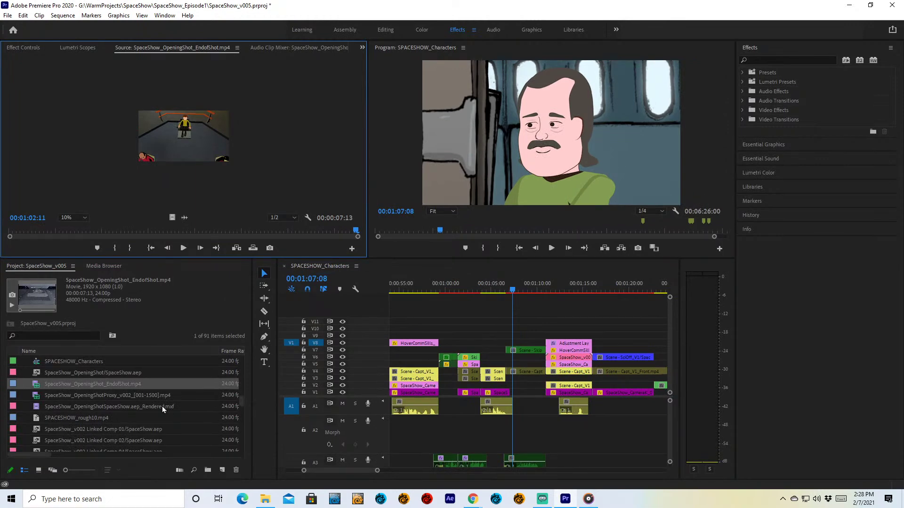
scroll(161, 406, "up", 10)
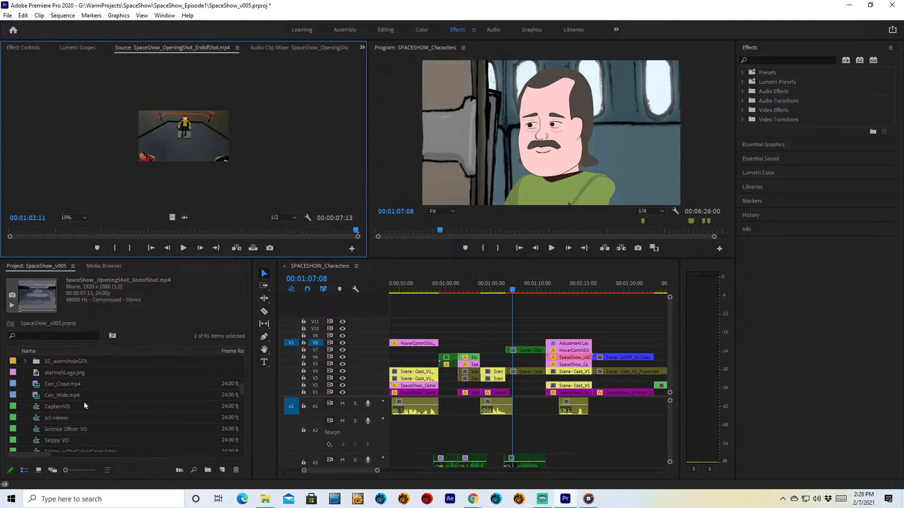
double_click(74, 397)
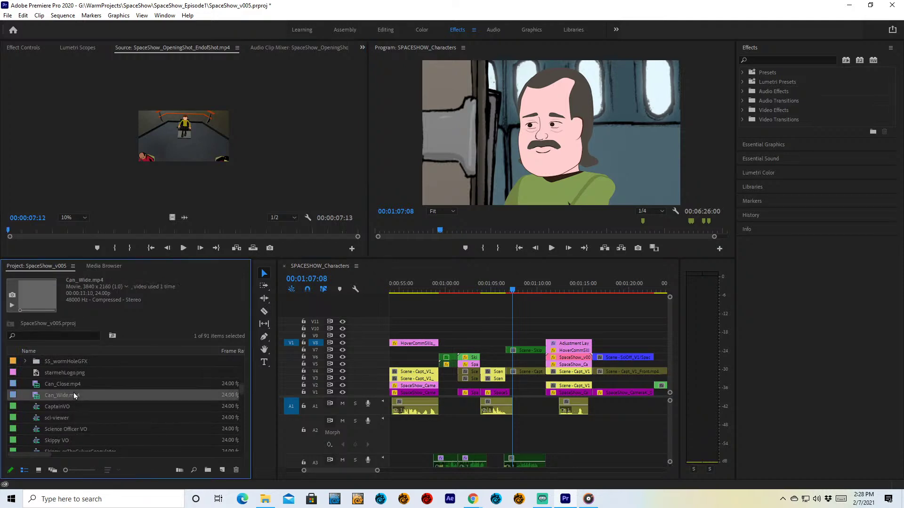
left_click(184, 248)
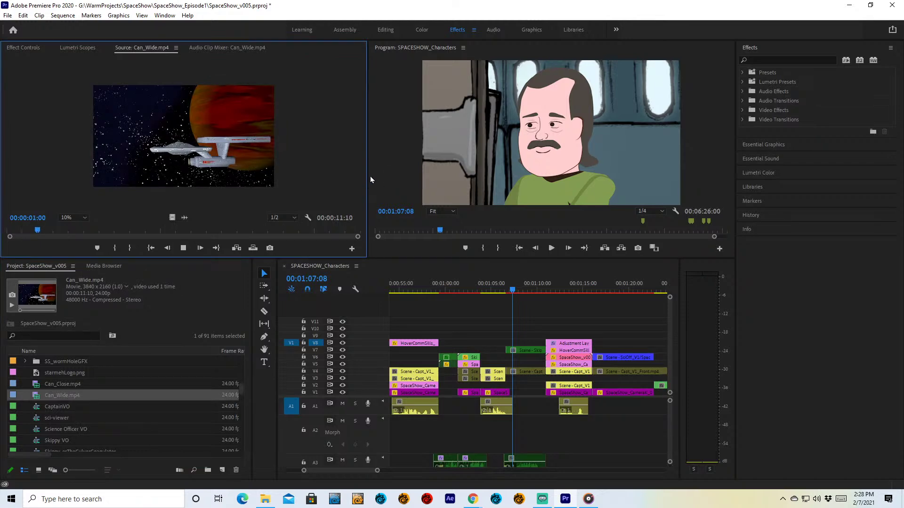
Step: Enlarge the Source monitor to watch Can_Wide.mp4, then reduce its height to give the project list and timeline more room
left_click_drag(372, 170, 596, 184)
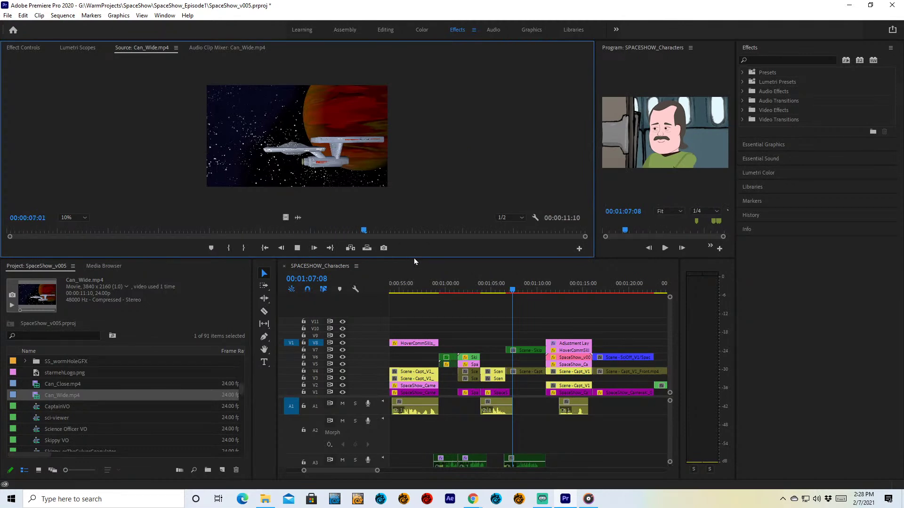
left_click_drag(415, 259, 410, 362)
left_click_drag(226, 334, 172, 333)
left_click(297, 353)
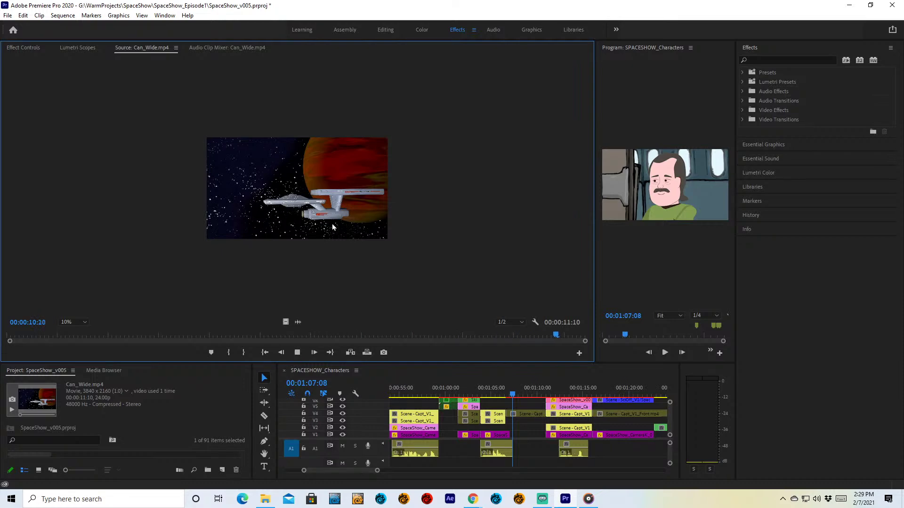
left_click_drag(289, 363, 289, 217)
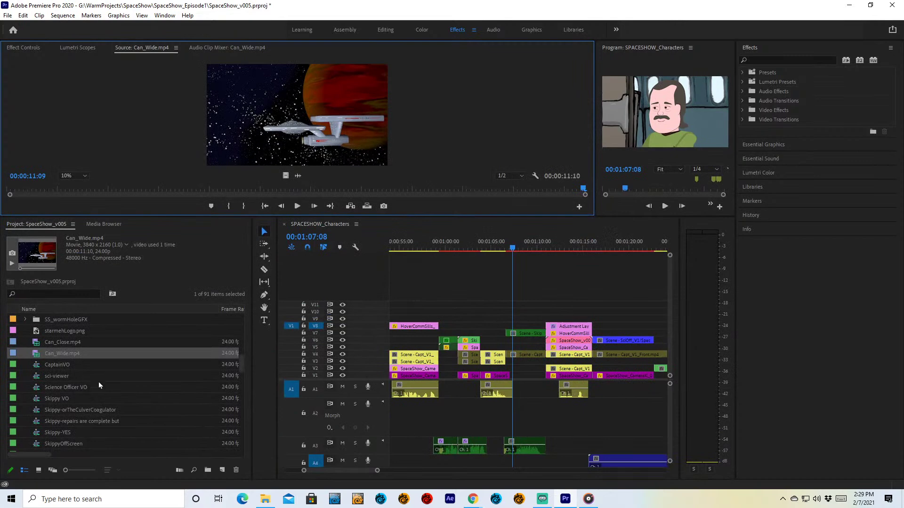
Step: Look through the project's media and sequences, then open the Star Meh sequence in the timeline
scroll(101, 380, "up", 3)
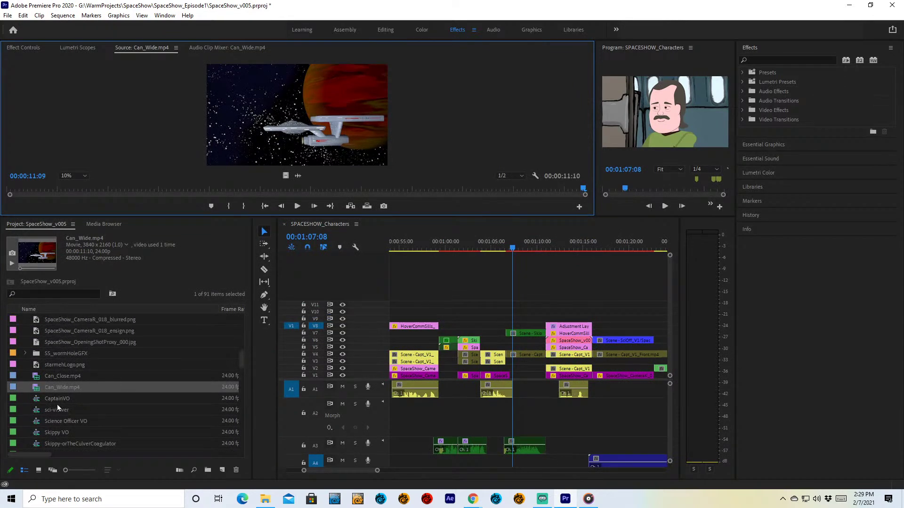
scroll(88, 376, "up", 5)
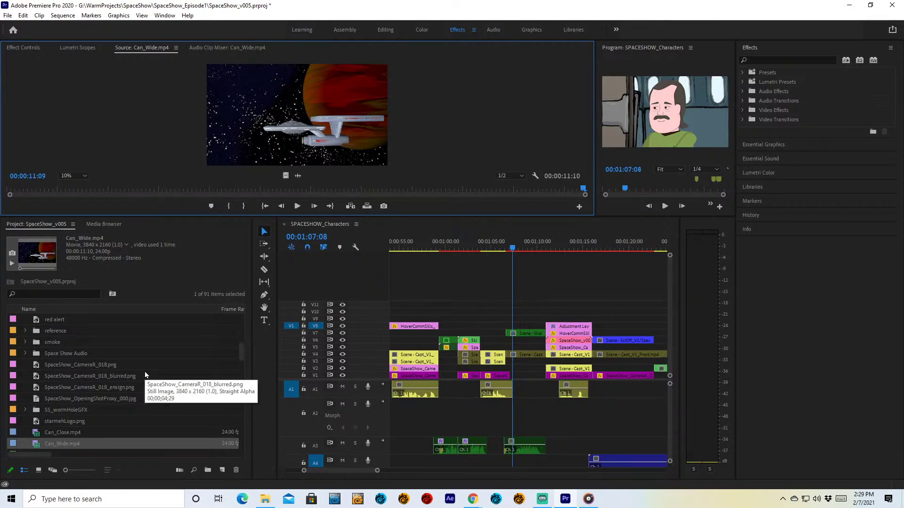
scroll(145, 374, "up", 10)
scroll(144, 371, "down", 10)
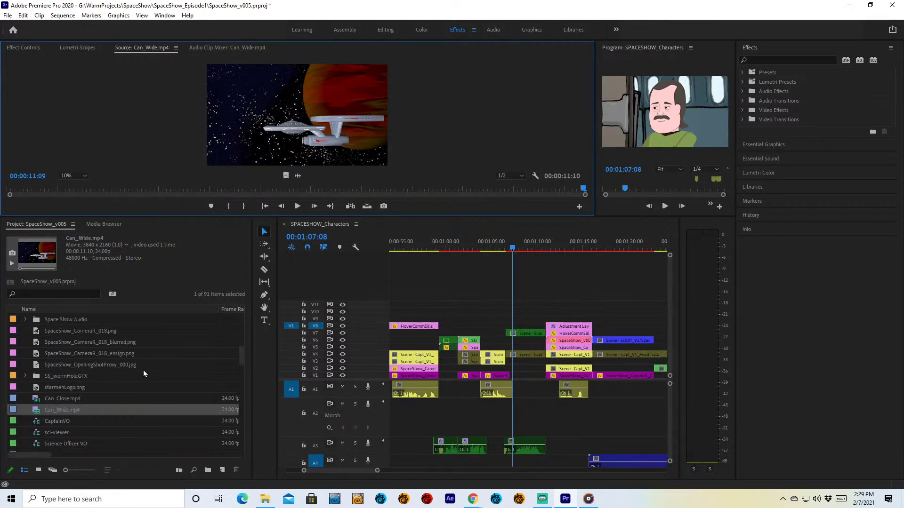
scroll(143, 372, "down", 4)
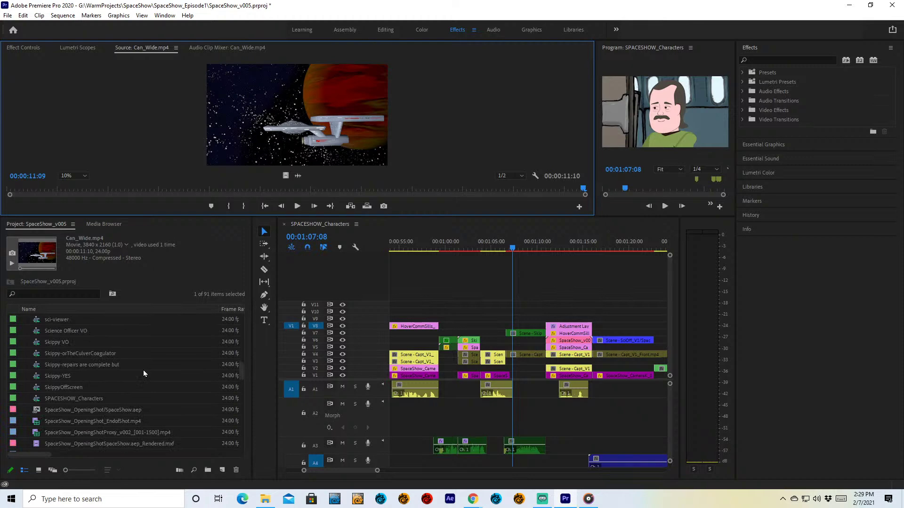
left_click(72, 353)
left_click(136, 399)
scroll(137, 399, "down", 6)
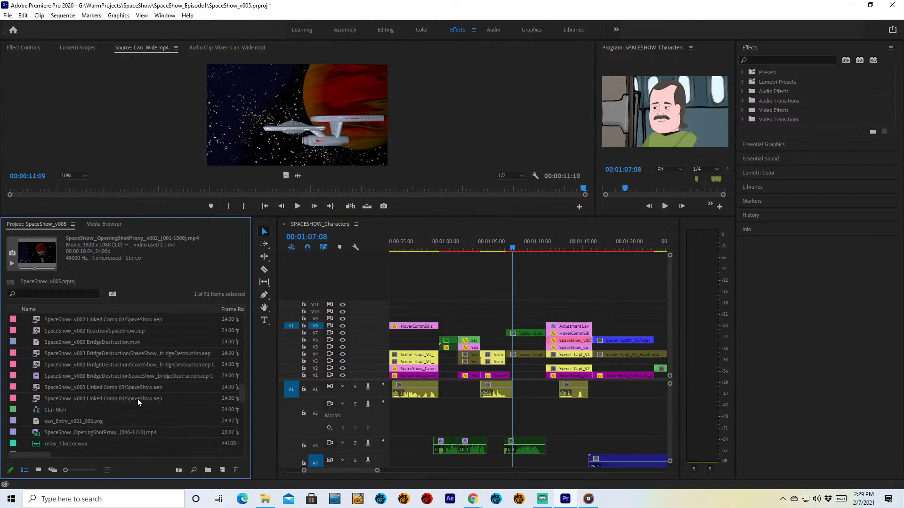
double_click(64, 405)
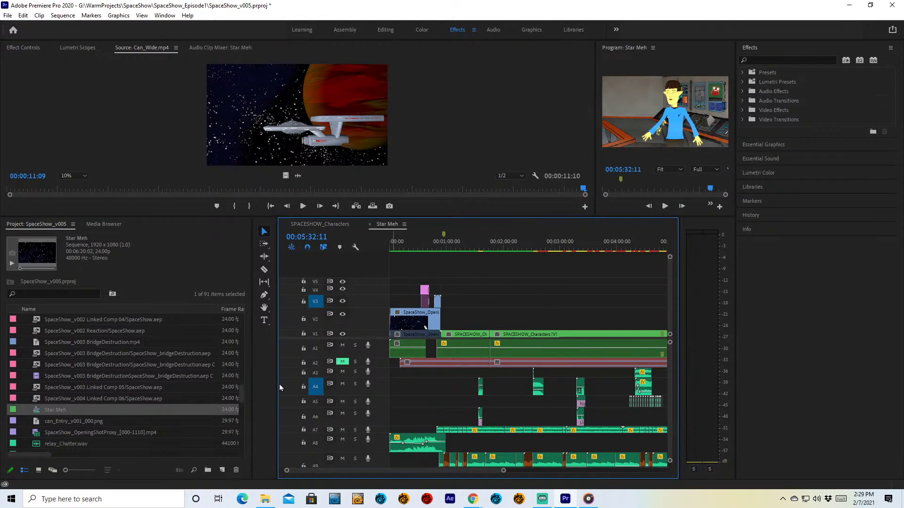
Step: Maximize the Star Meh timeline, move the playhead to 00:05:29:23 and inspect the audio clips on tracks A6, A7 and A9
key("grave")
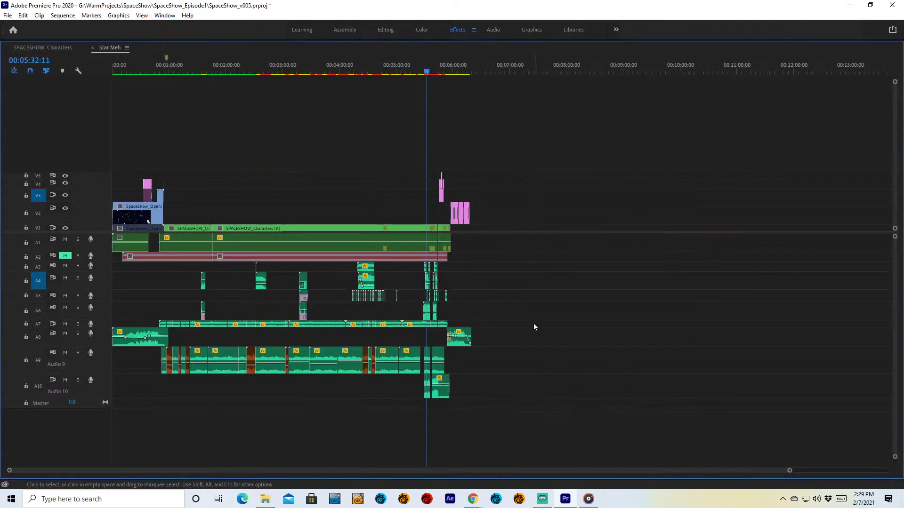
scroll(432, 389, "up", 10)
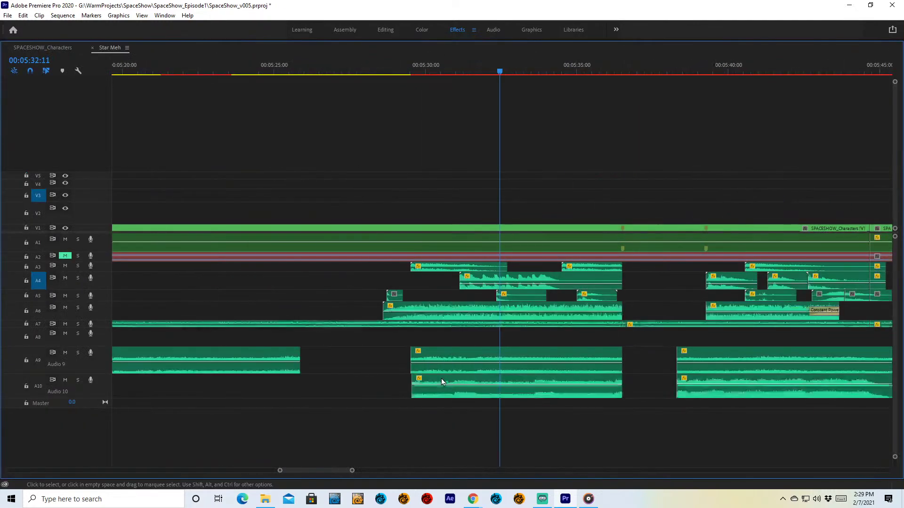
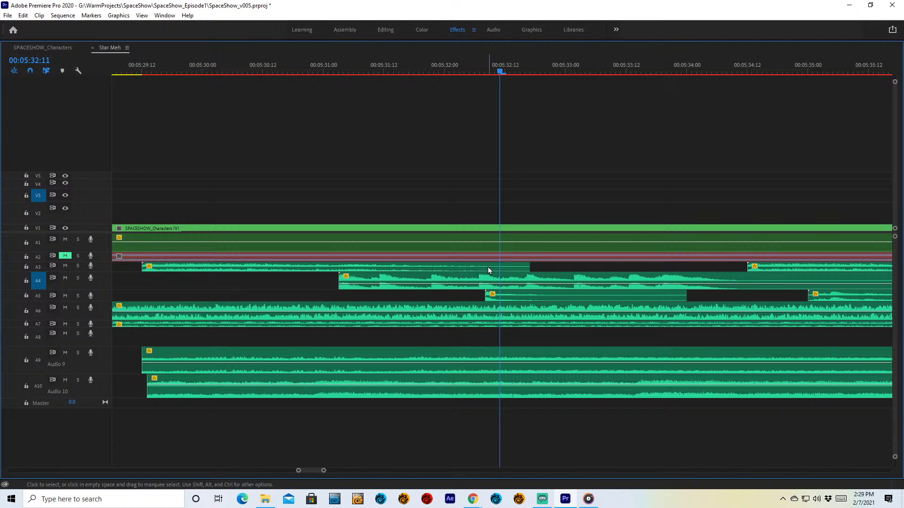
left_click(198, 69)
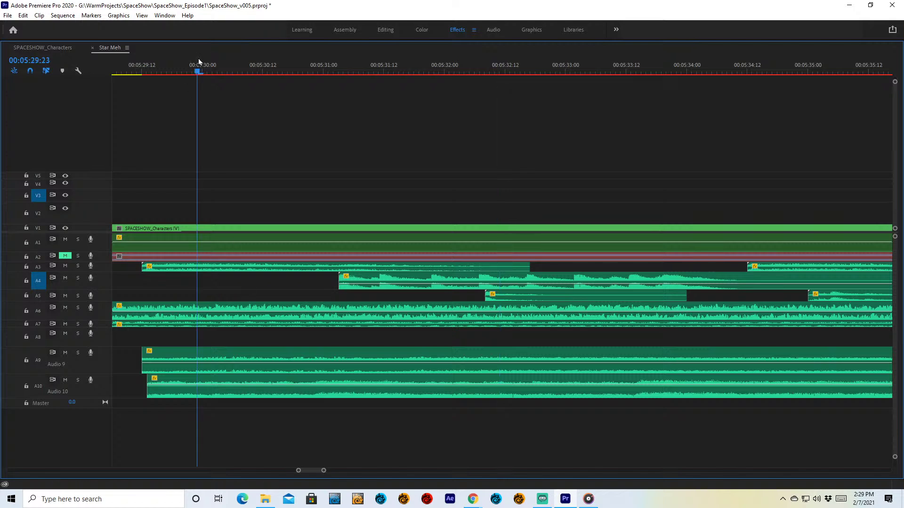
left_click(224, 306)
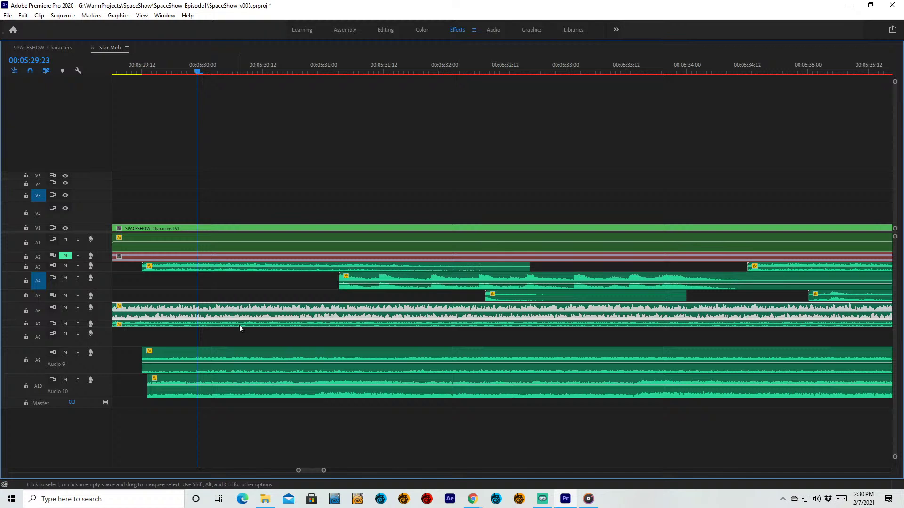
left_click(239, 325)
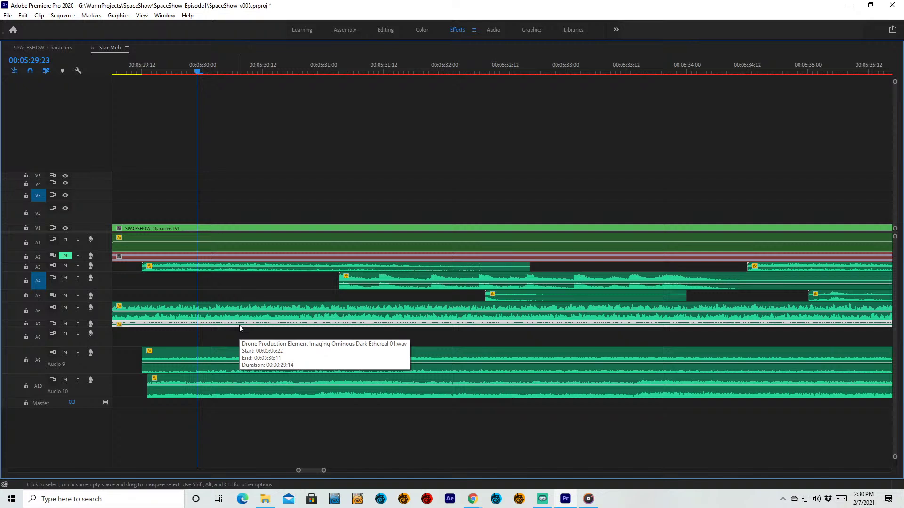
left_click(237, 350)
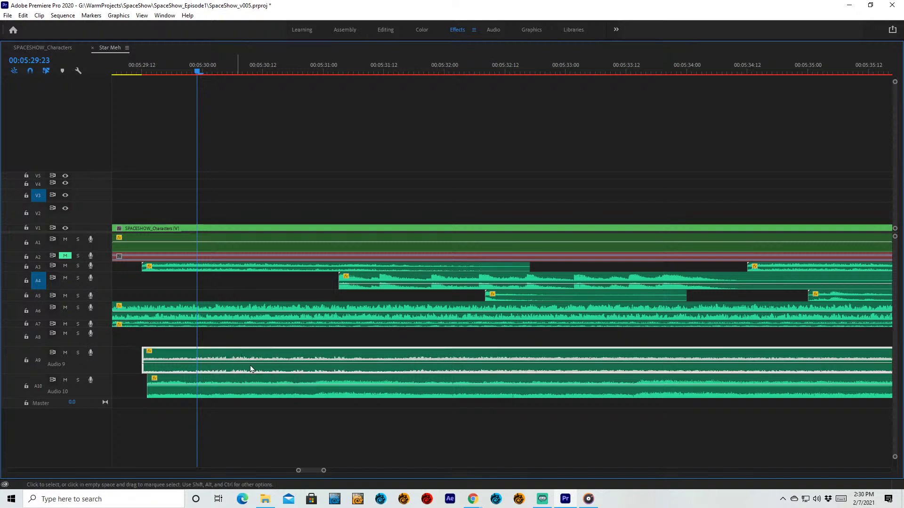
Step: Inspect the music clip on track A10, then move the playhead to 00:05:30:04 and show the last minutes of the Star Meh timeline
left_click(263, 392)
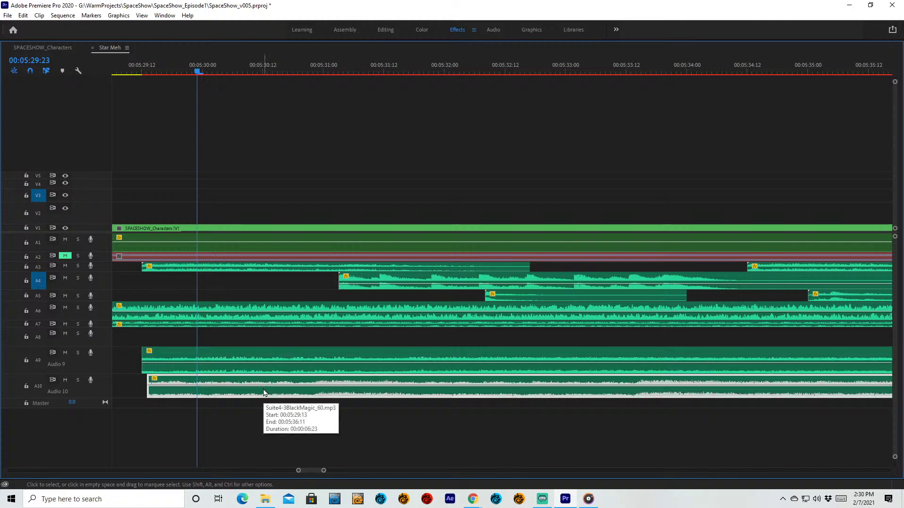
left_click(225, 63)
key("minus")
key("minus")
key("minus")
key("minus")
key("minus")
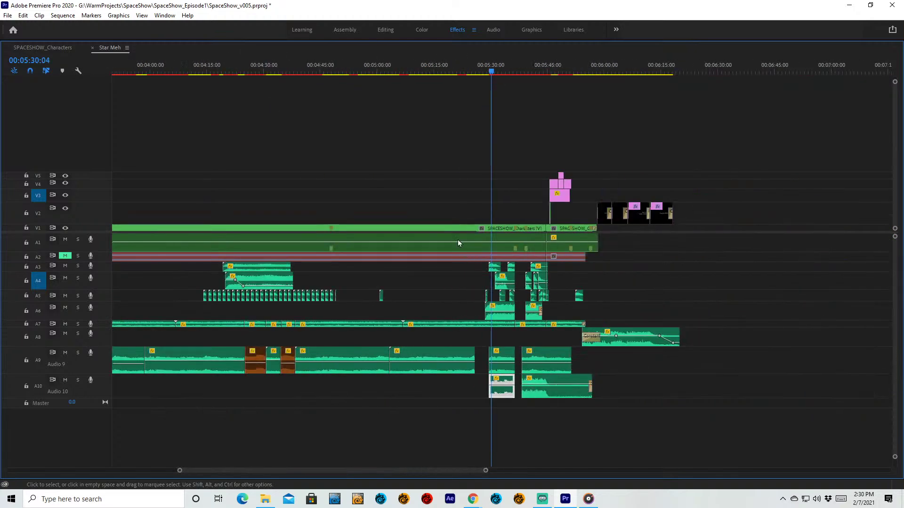
Step: Play the Star Meh sequence from the repeated short clips on track A5, then jump ahead to about 00:05:01
left_click(355, 61)
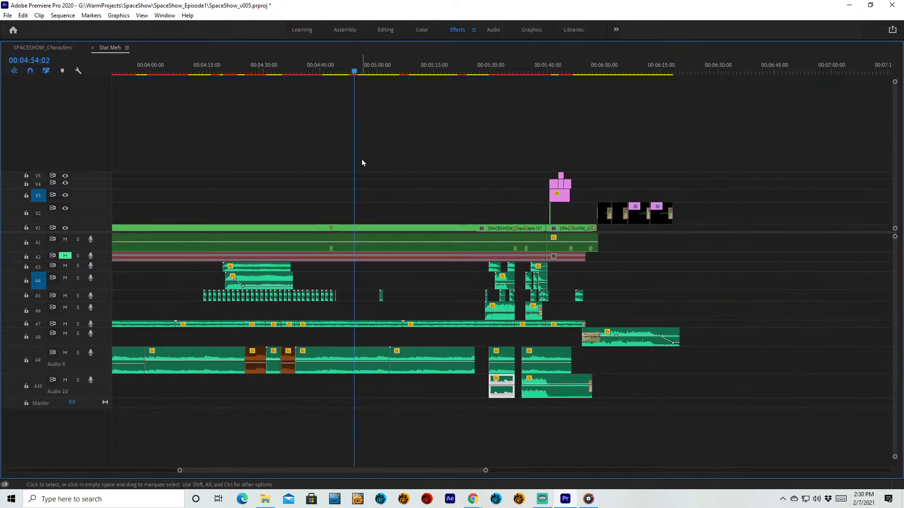
left_click(275, 65)
key("space")
left_click(374, 70)
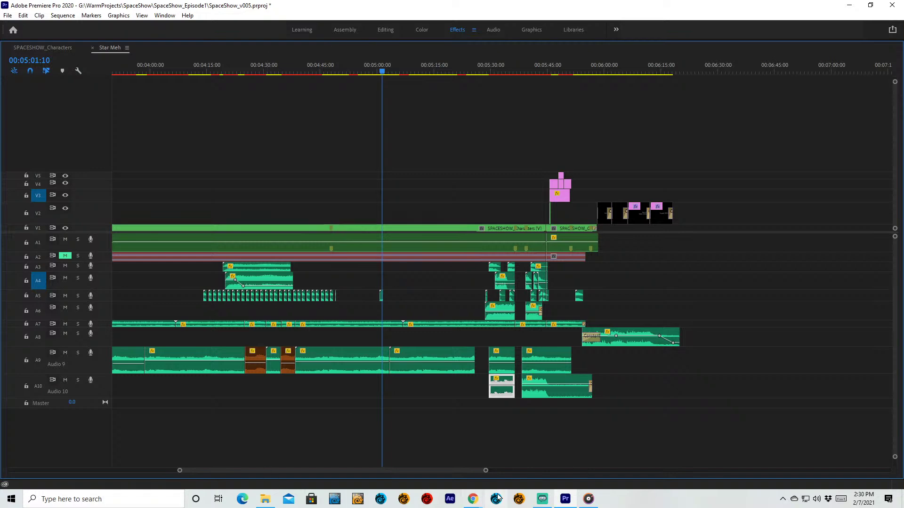
Step: Switch to the Chrome window with the midi.city online synthesizer and move it over the timeline
left_click(472, 498)
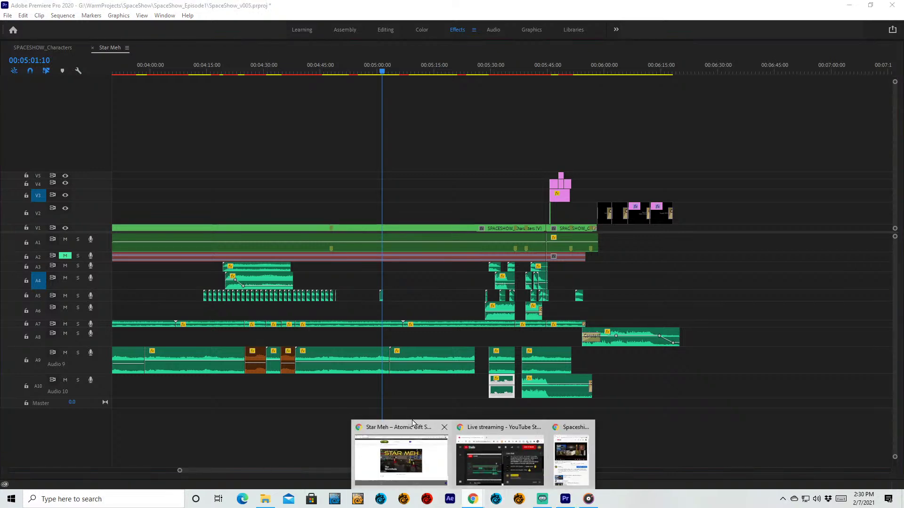
left_click(414, 435)
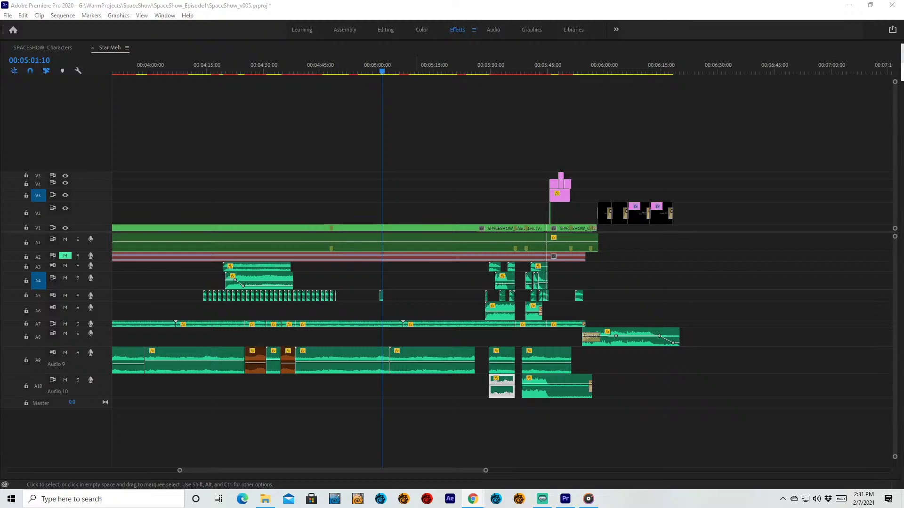
left_click_drag(903, 97, 461, 32)
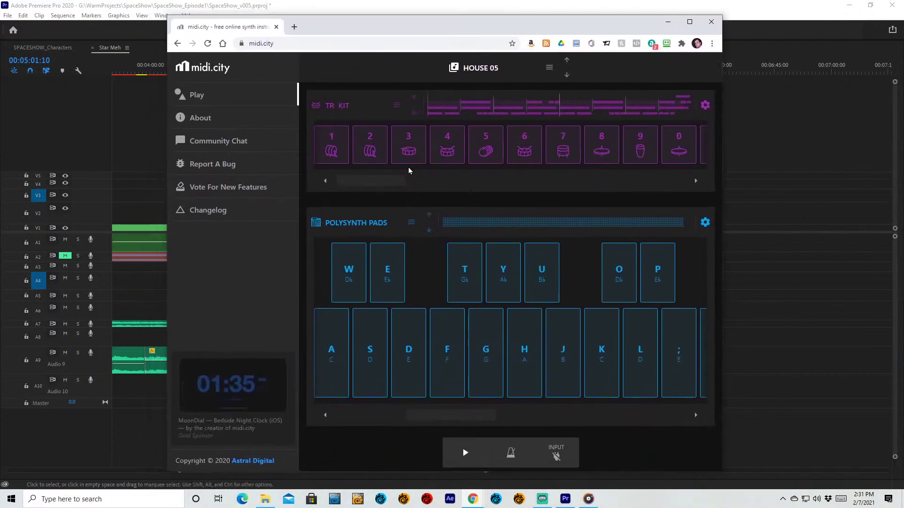
Step: Play several notes on the Polysynth Pads in midi.city
left_click(361, 271)
left_click(393, 339)
left_click(527, 334)
left_click(494, 297)
left_click(469, 300)
Step: Return to the "online synthesizer" search results and open the Online Synths page at synth.playtronica.com
right_click(179, 47)
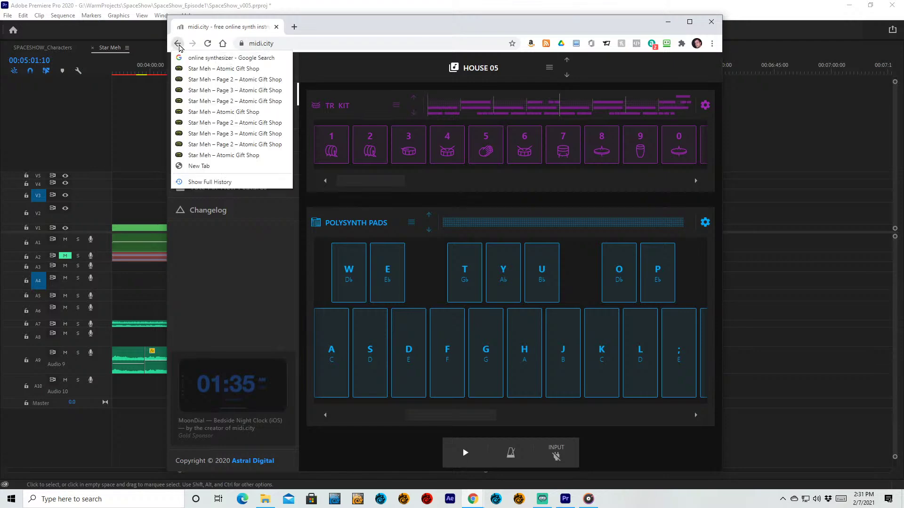
left_click(180, 47)
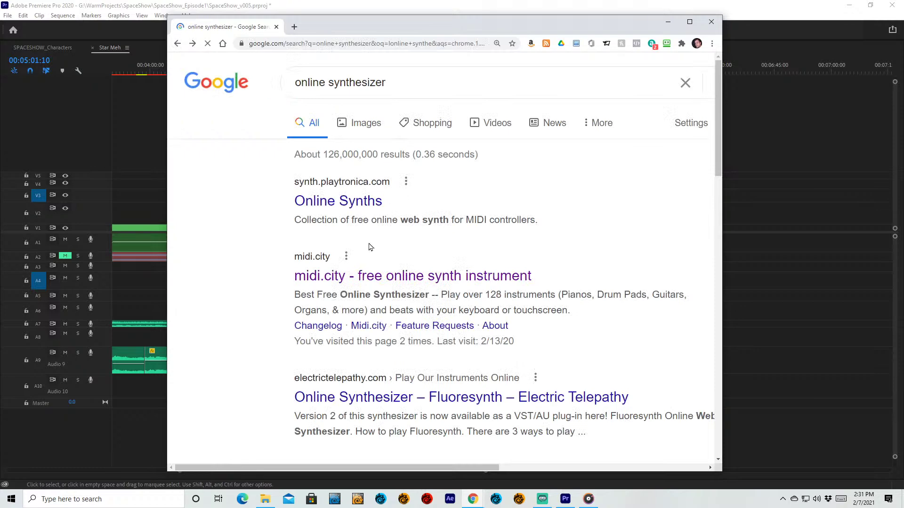
left_click(354, 201)
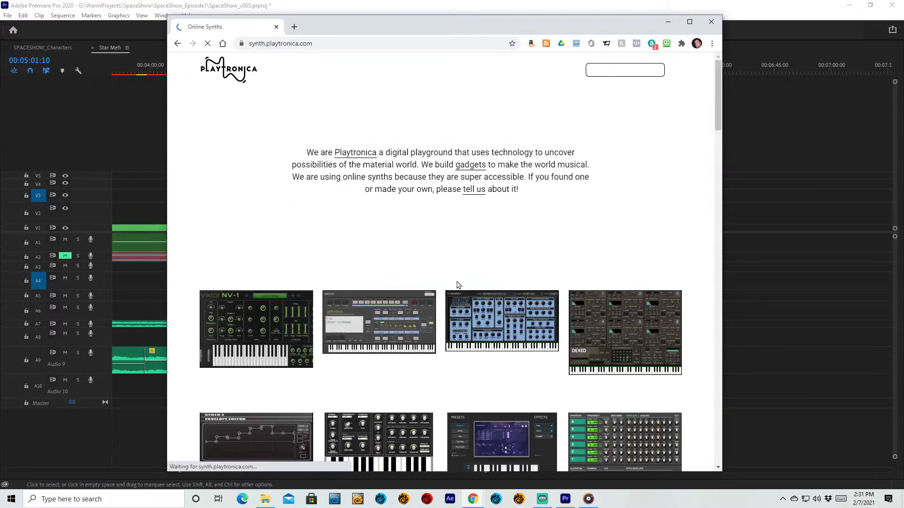
Step: Browse the Online Synths catalogue of MIDI-controller and keyboard-and-mouse synths, then return to the first group
scroll(451, 311, "down", 1)
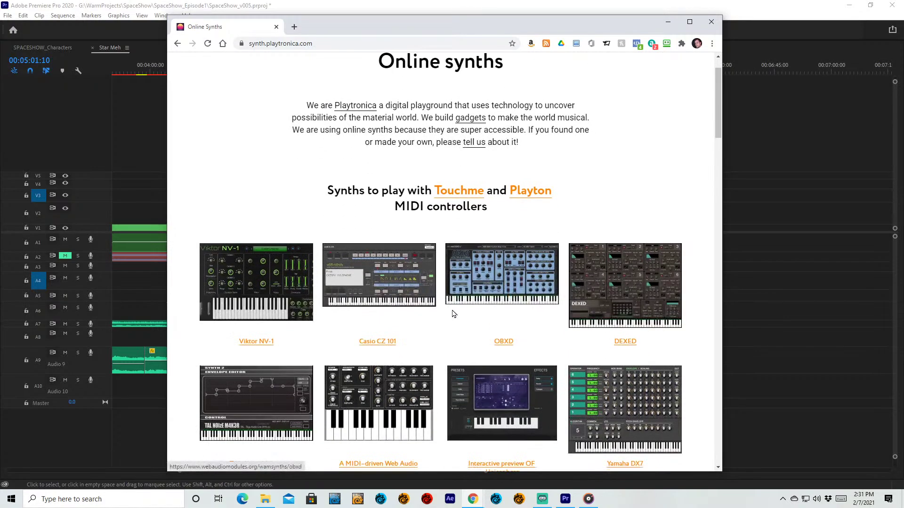
scroll(623, 292, "down", 3)
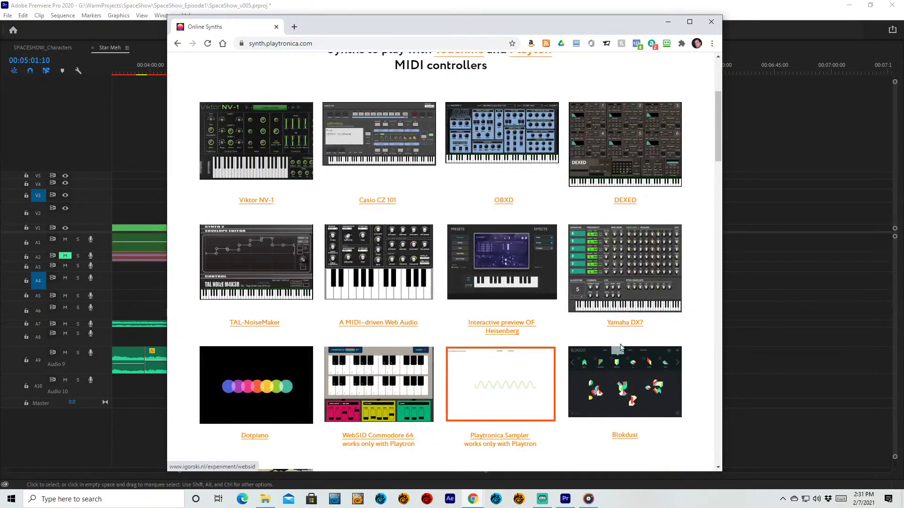
scroll(432, 377, "down", 2)
scroll(545, 390, "down", 2)
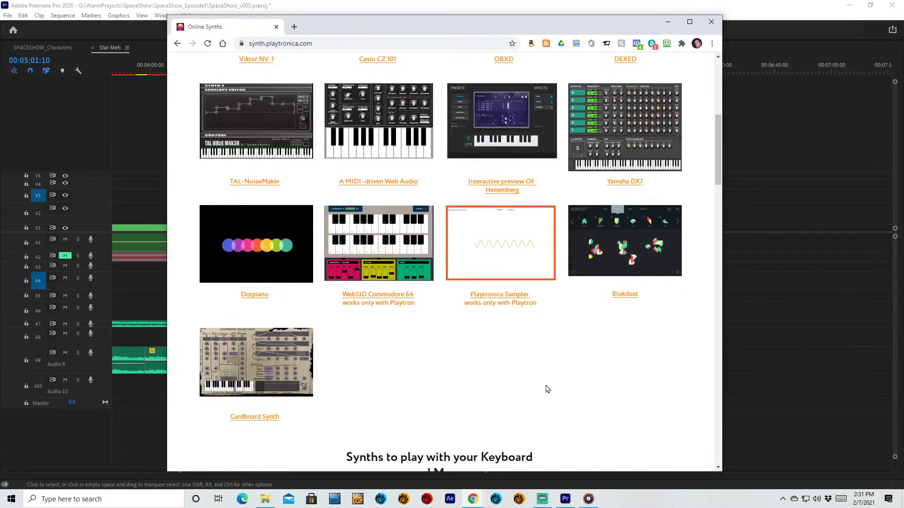
scroll(547, 389, "down", 7)
scroll(480, 371, "up", 2)
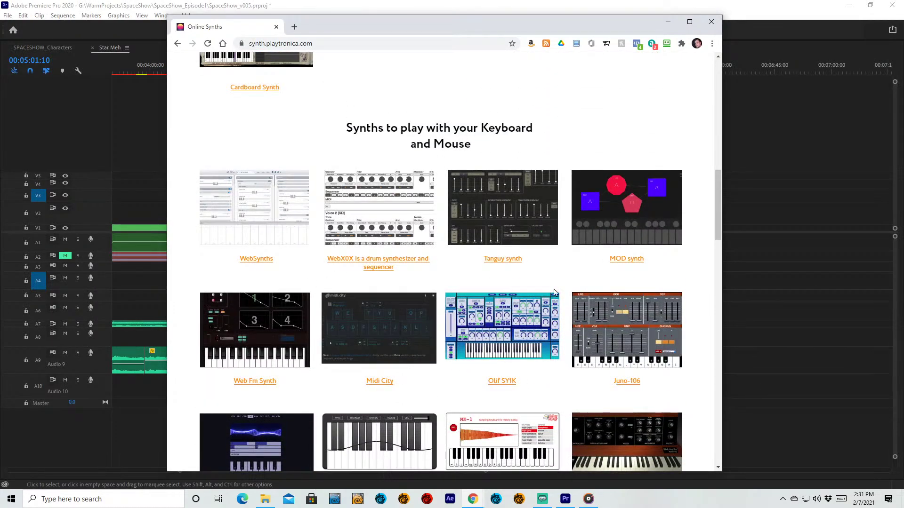
scroll(462, 433, "down", 3)
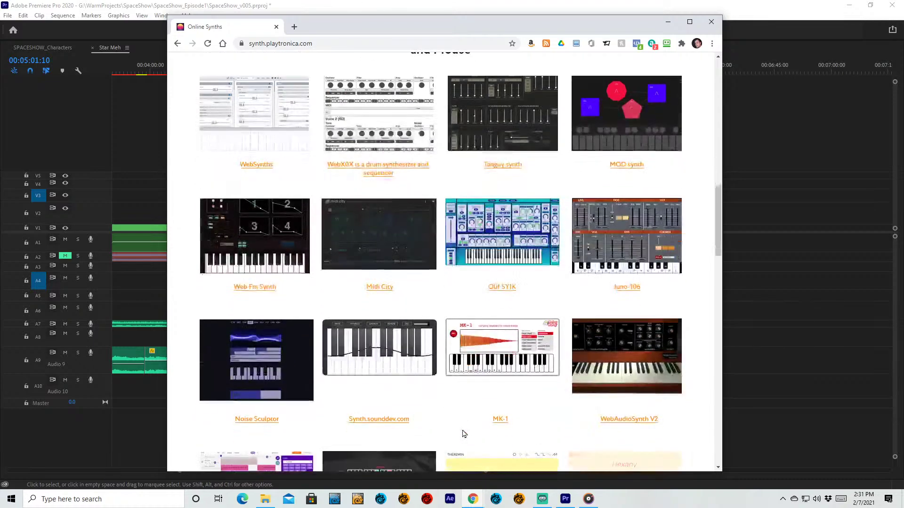
scroll(462, 433, "down", 5)
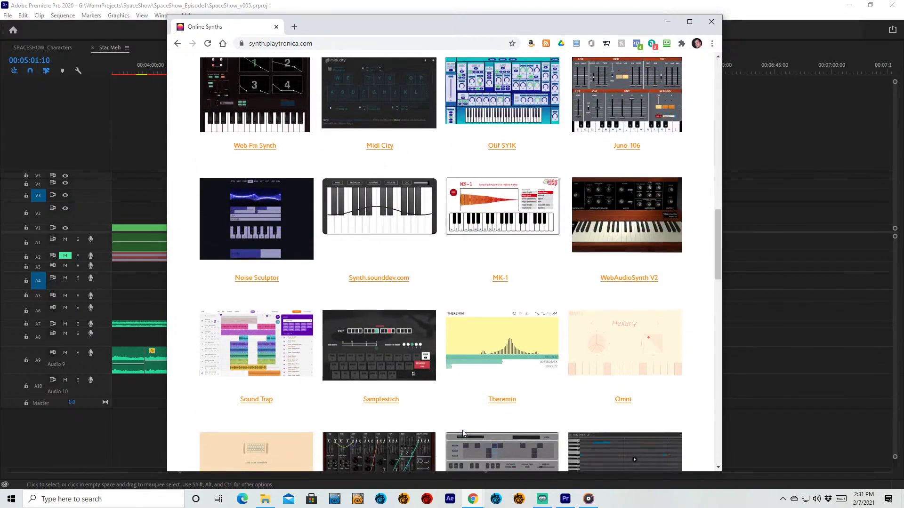
scroll(463, 434, "down", 1)
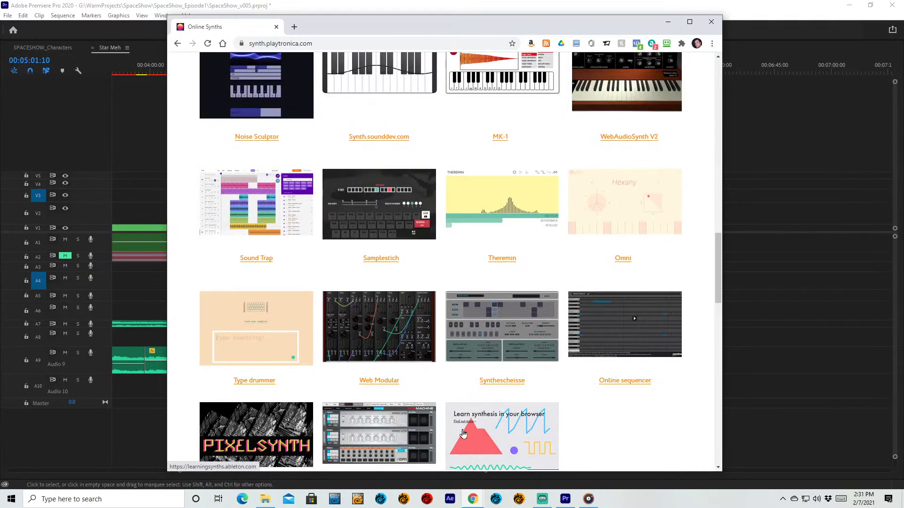
scroll(463, 433, "down", 5)
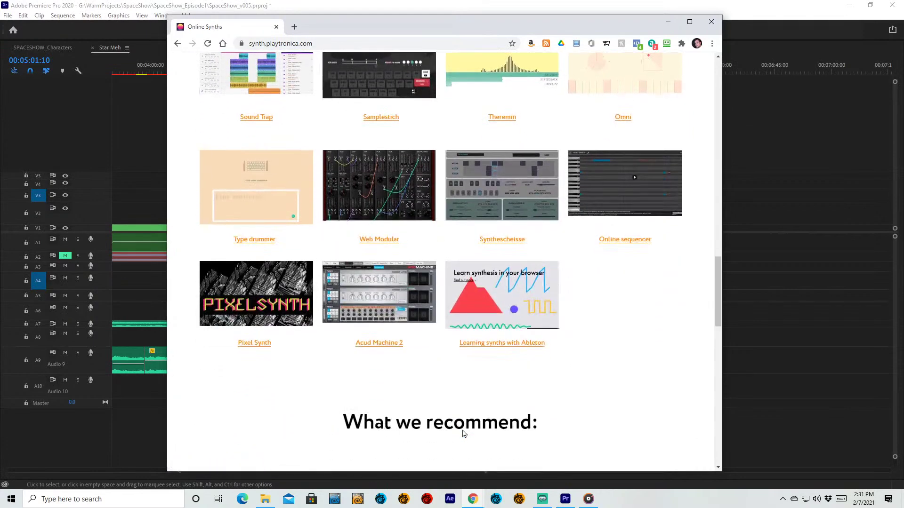
scroll(463, 430, "up", 15)
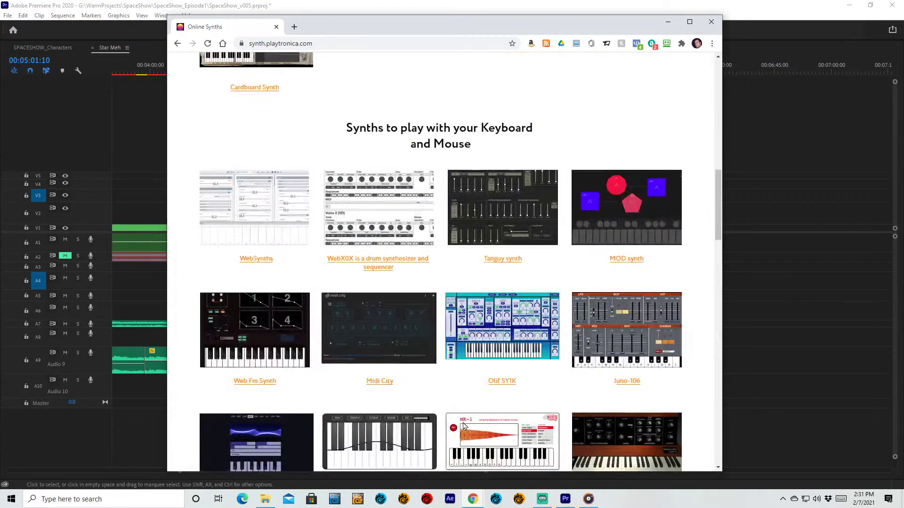
scroll(462, 423, "down", 1)
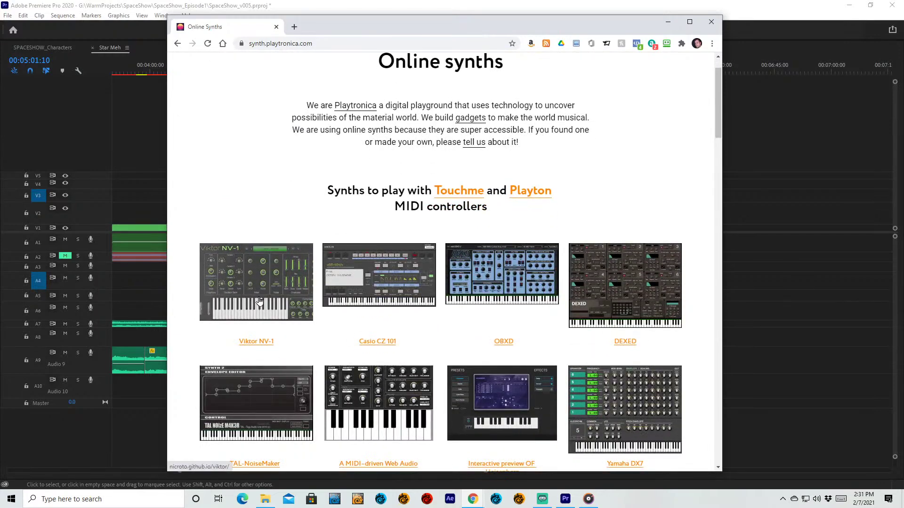
Step: Open the Viktor NV-1 synthesizer, load the synth, and play a few notes on its keyboard
left_click(287, 306)
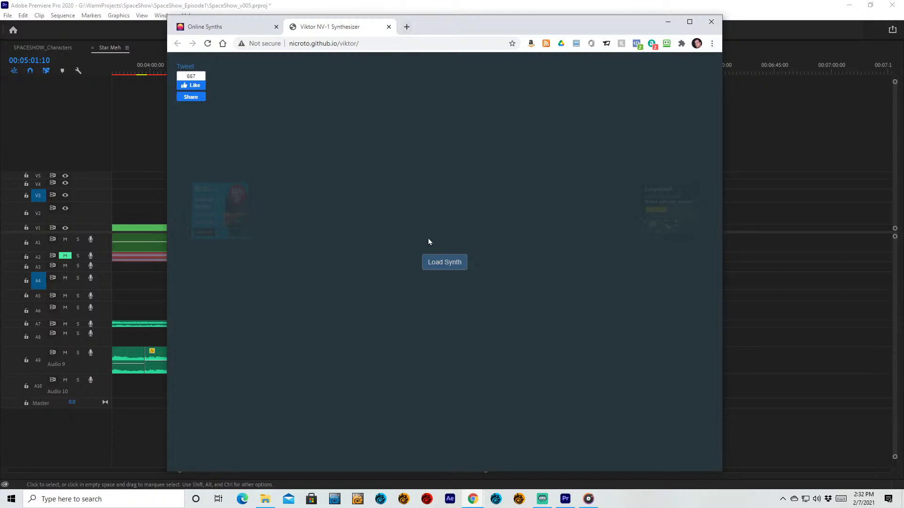
left_click(438, 261)
left_click(336, 313)
left_click(402, 301)
left_click(445, 294)
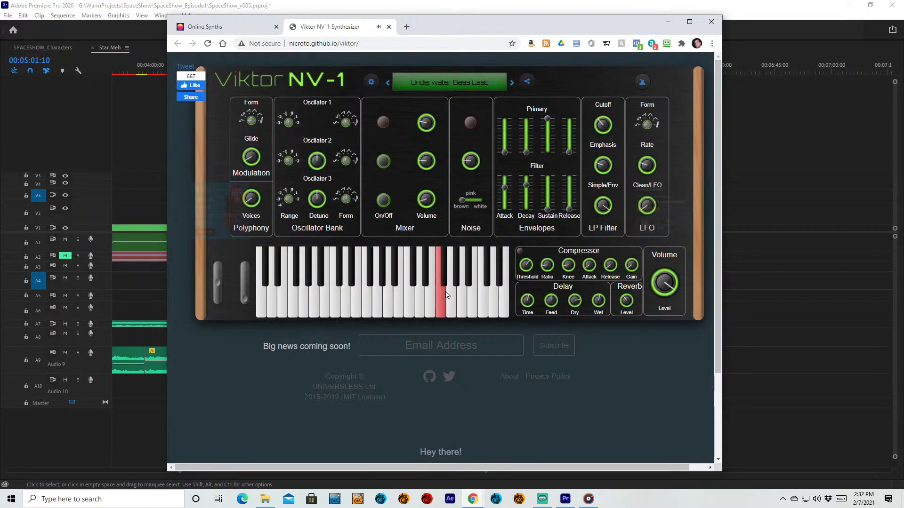
Step: Step forward through the Viktor NV-1 sound presets and play a key to hear the selected sound
left_click(512, 87)
left_click(511, 87)
left_click(511, 87)
left_click(511, 87)
left_click(512, 87)
left_click(512, 86)
left_click(512, 86)
left_click(512, 87)
left_click(512, 87)
left_click(512, 87)
left_click(512, 87)
left_click(511, 86)
left_click(453, 311)
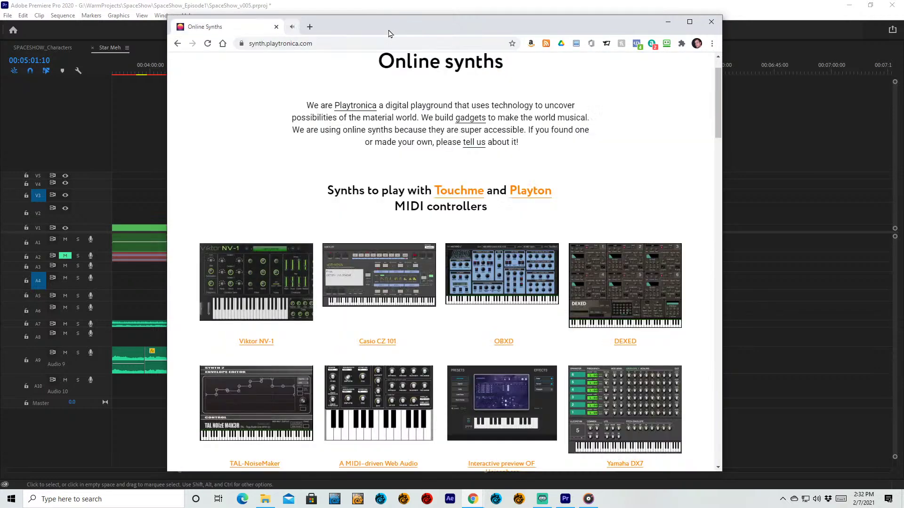
Step: Close the Online Synths page and return to the Star Meh timeline in Premiere Pro
left_click(389, 27)
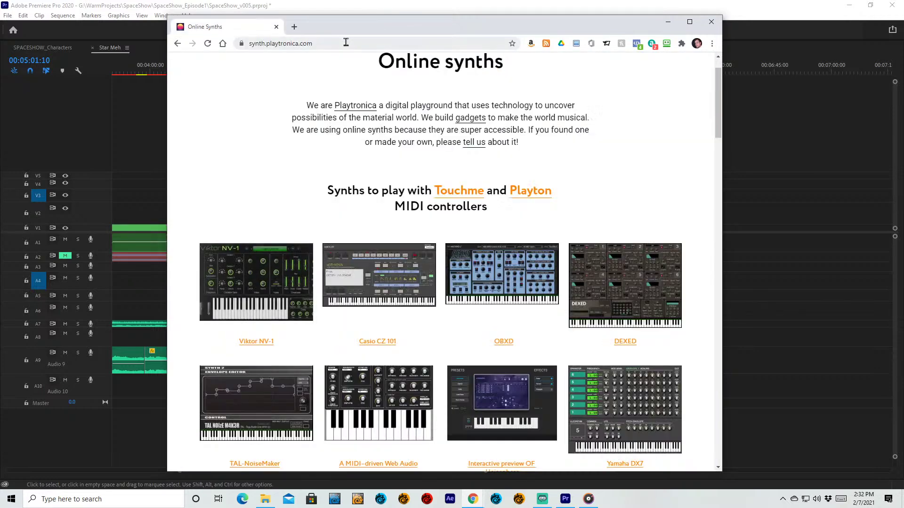
left_click(276, 27)
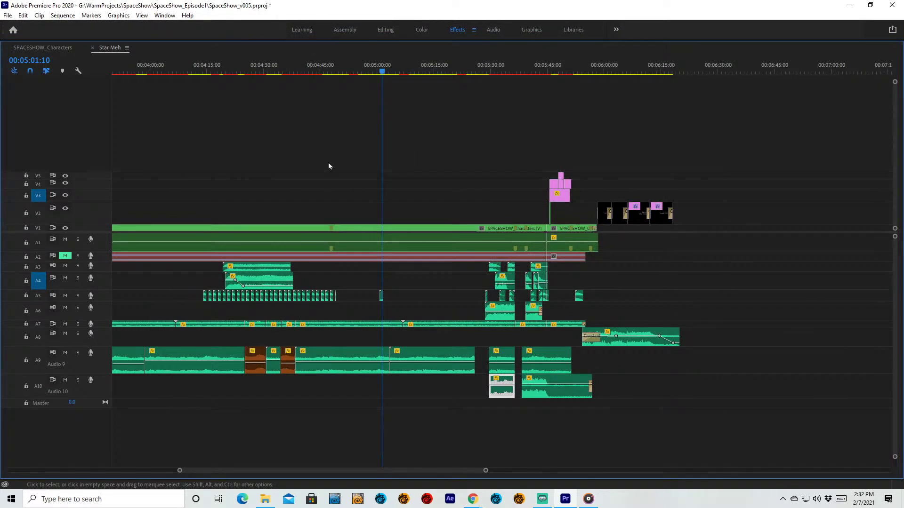
Step: Clear the selection in the Star Meh timeline and restore the maximized timeline to its normal size in the workspace
left_click(406, 186)
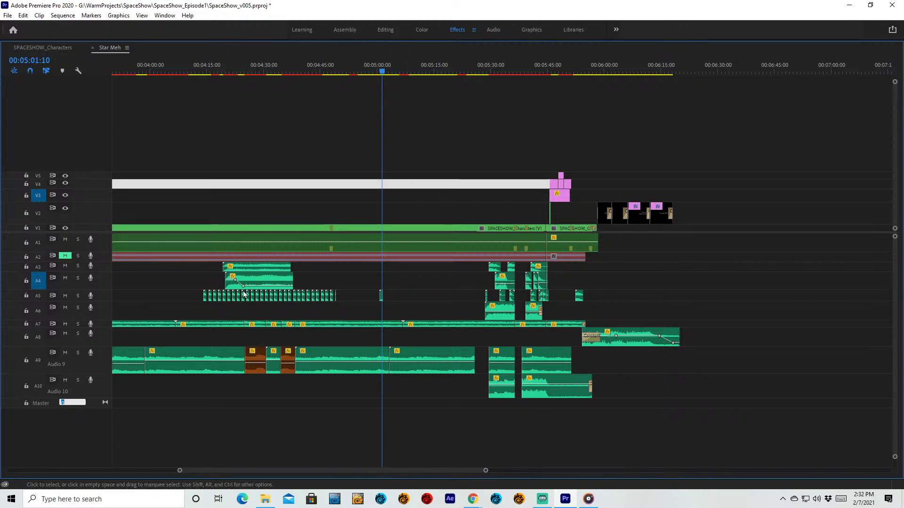
left_click(170, 442)
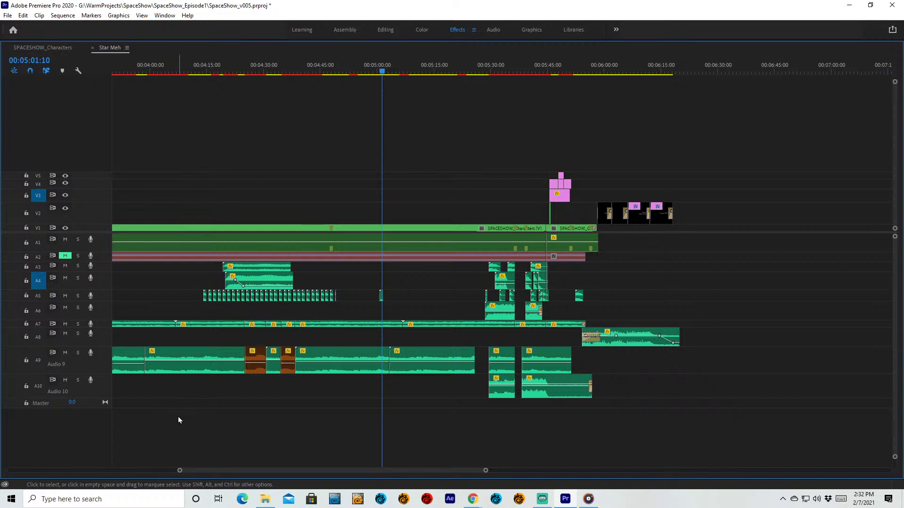
key("grave")
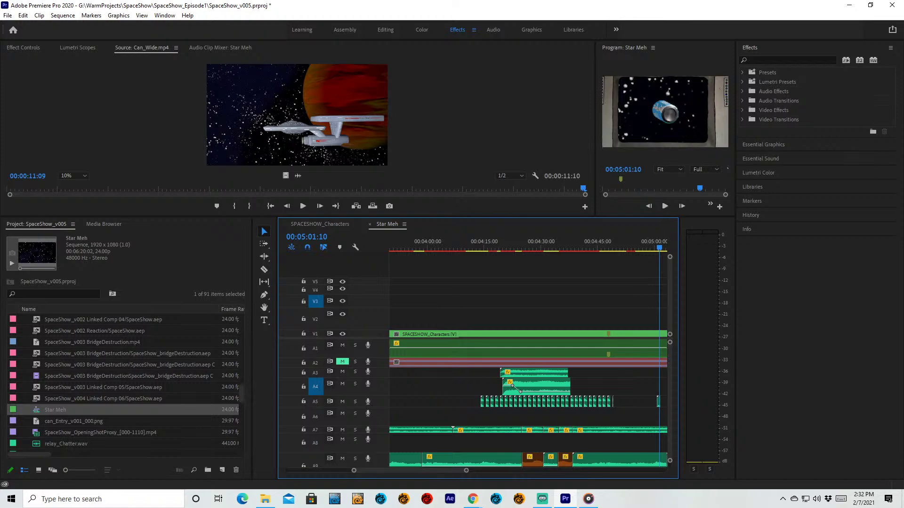
Step: Switch to the Chrome window showing the Spaceship Bridge Test 360 video, move it over the workspace, and widen it
key("alt+Tab")
left_click_drag(607, 139, 411, 28)
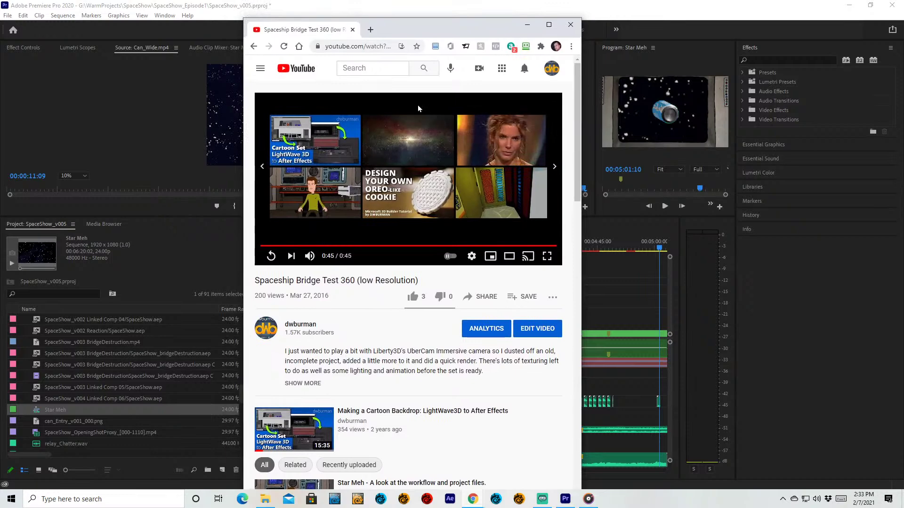
left_click_drag(580, 124, 777, 124)
Step: Open the website danavoice.com in place of the YouTube video
left_click(450, 45)
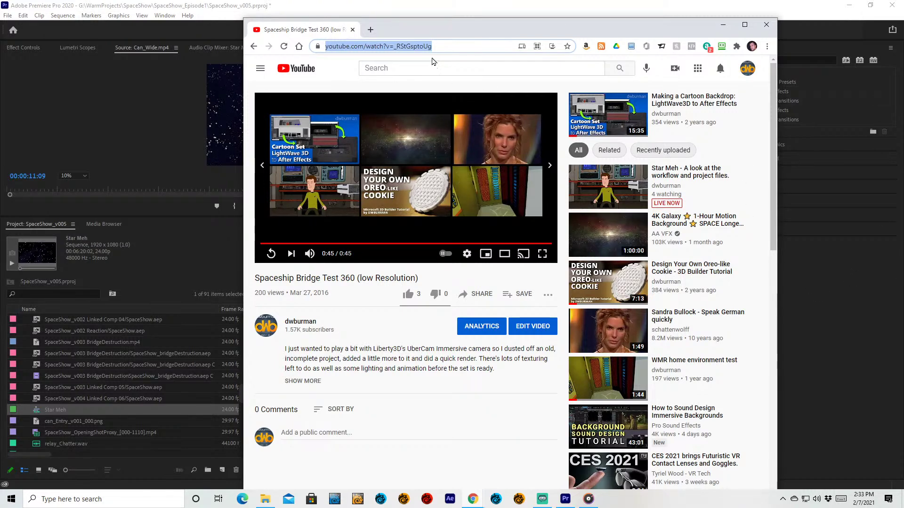
type("danavoice.com")
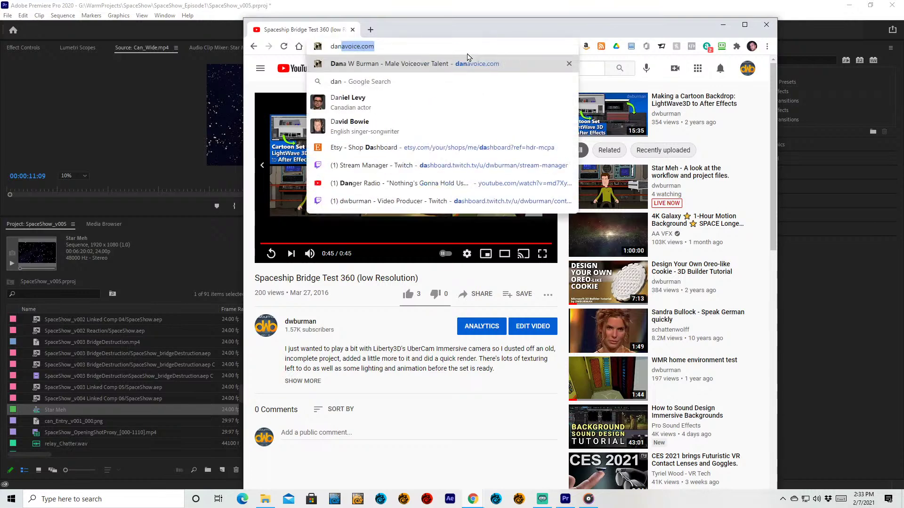
key("Return")
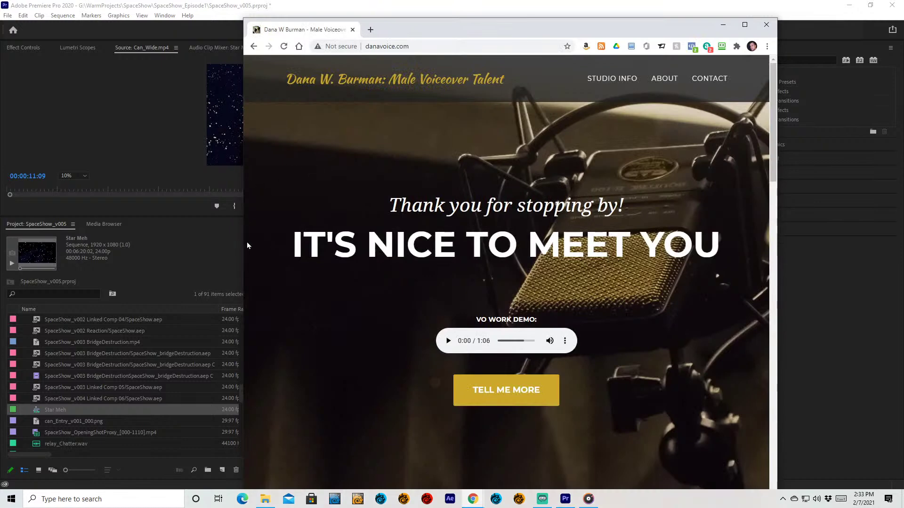
Step: Widen the browser window over the workspace, reposition it, and look over the voiceover site's home page
left_click_drag(244, 242, 134, 272)
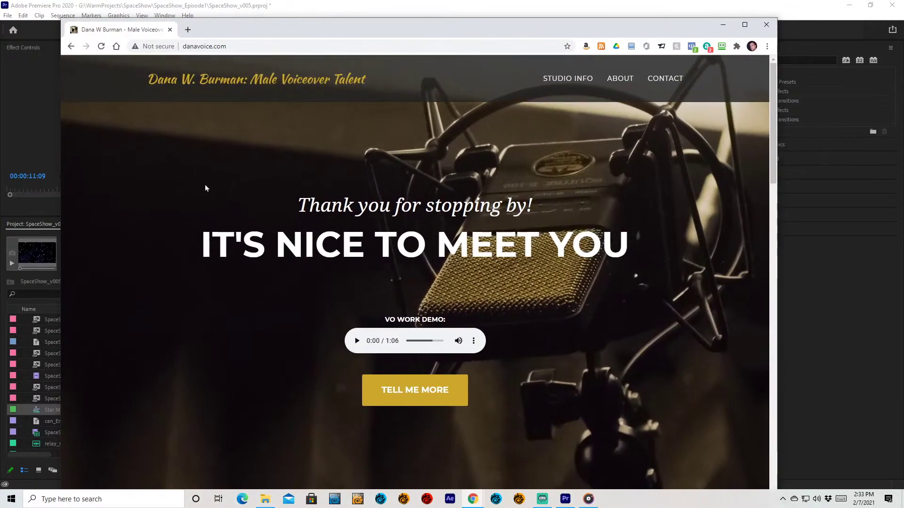
left_click_drag(451, 18, 470, 27)
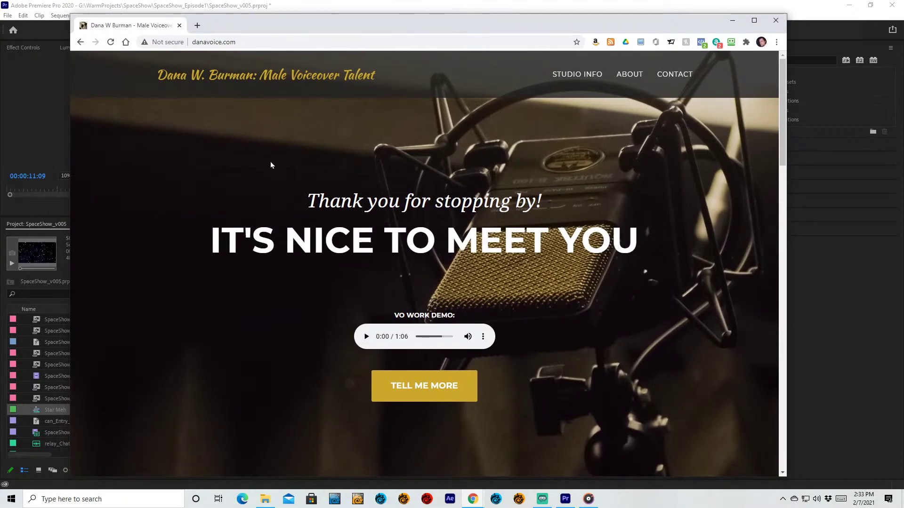
scroll(292, 158, "down", 3)
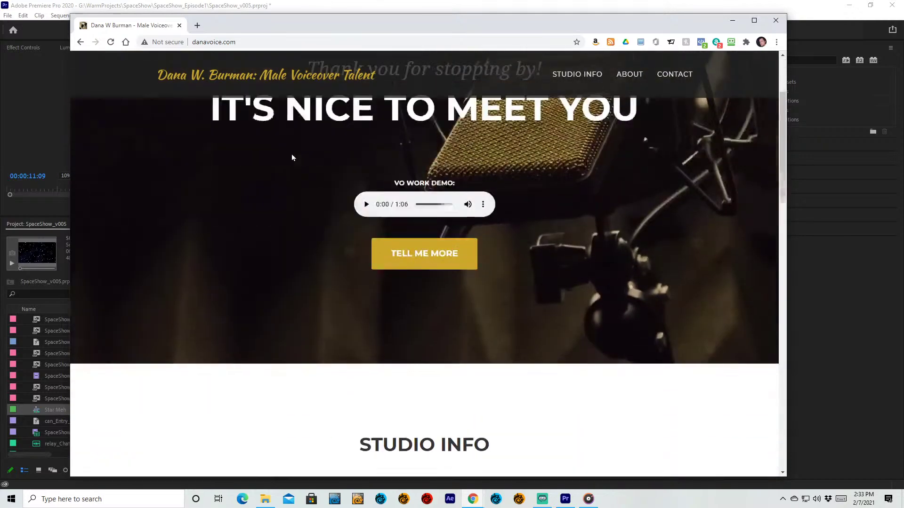
scroll(293, 155, "up", 4)
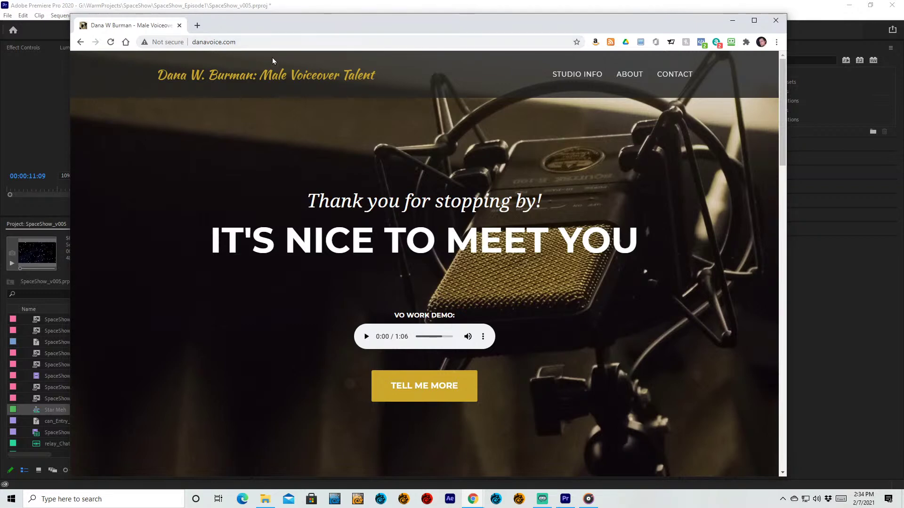
Step: Open the website atomicgiftshop.com in place of the voiceover site
left_click_drag(249, 43, 190, 42)
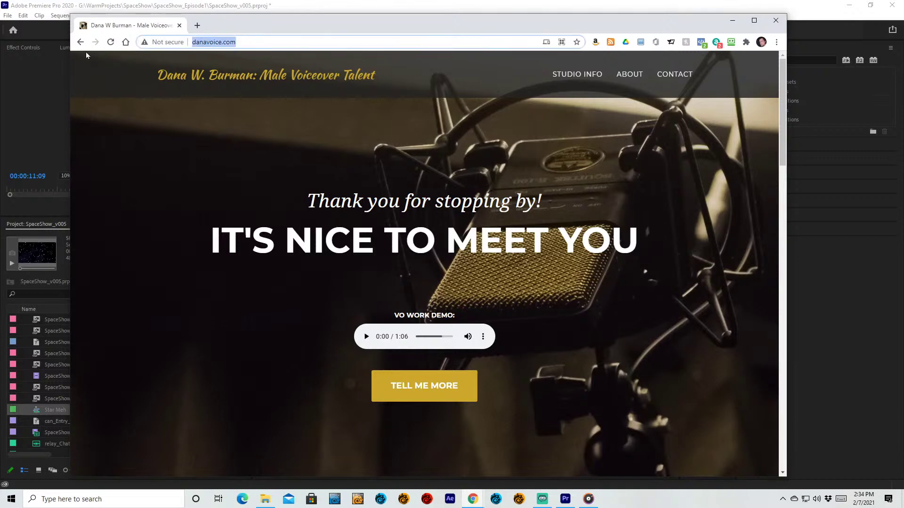
type("atomicgiftshop")
key("Return")
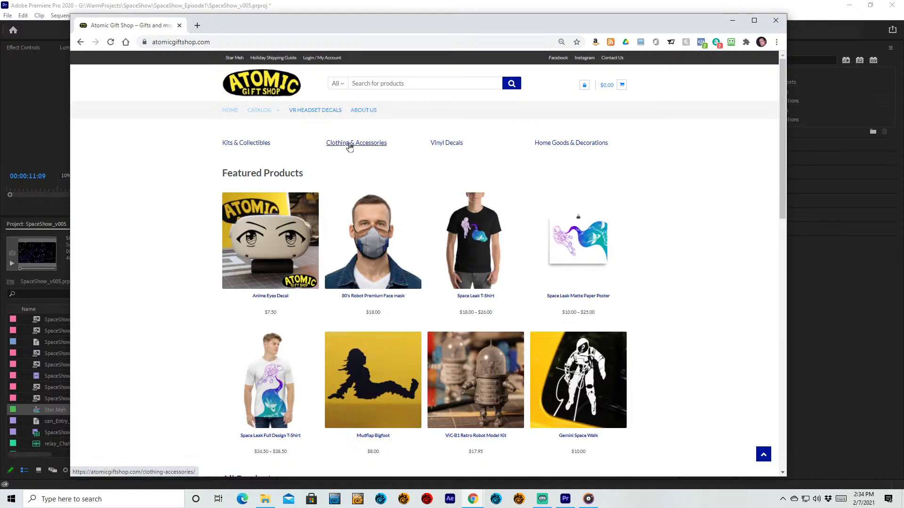
Step: Open the gift shop's Vinyl Decals category and look through its products
left_click(440, 146)
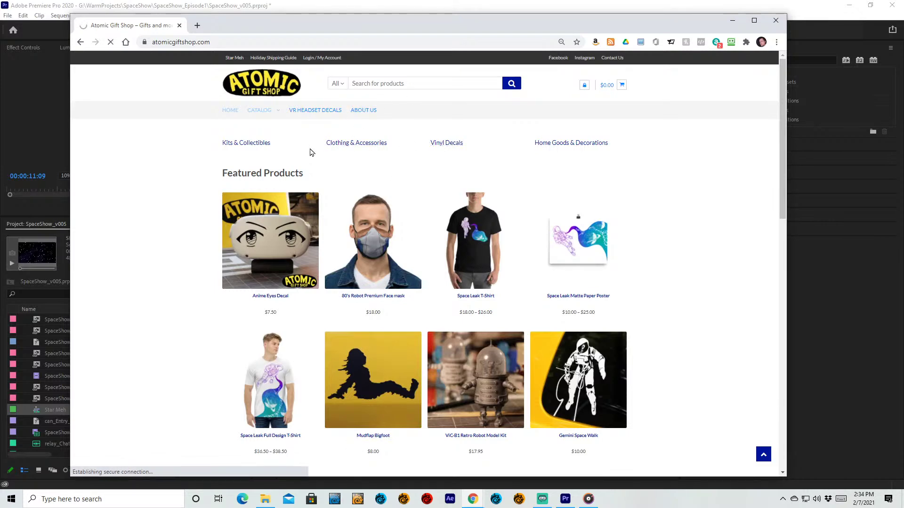
scroll(561, 265, "down", 5)
scroll(561, 264, "down", 4)
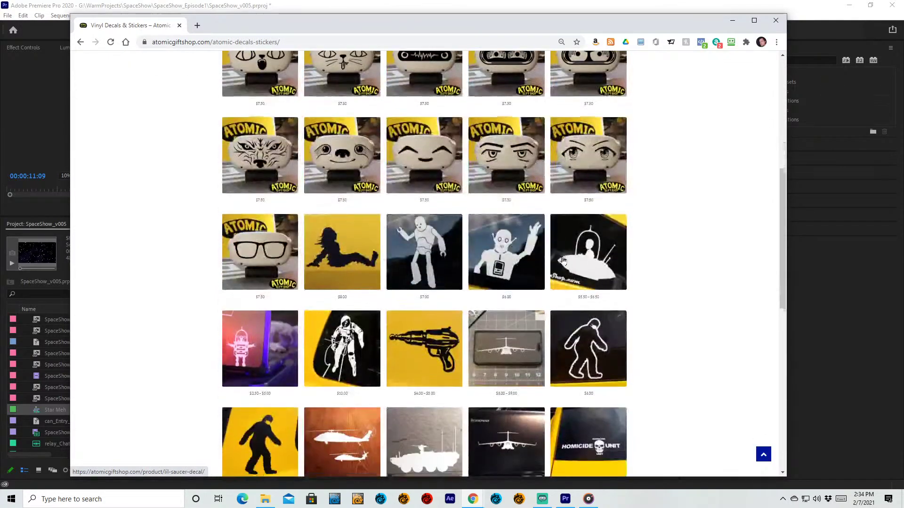
scroll(562, 262, "up", 10)
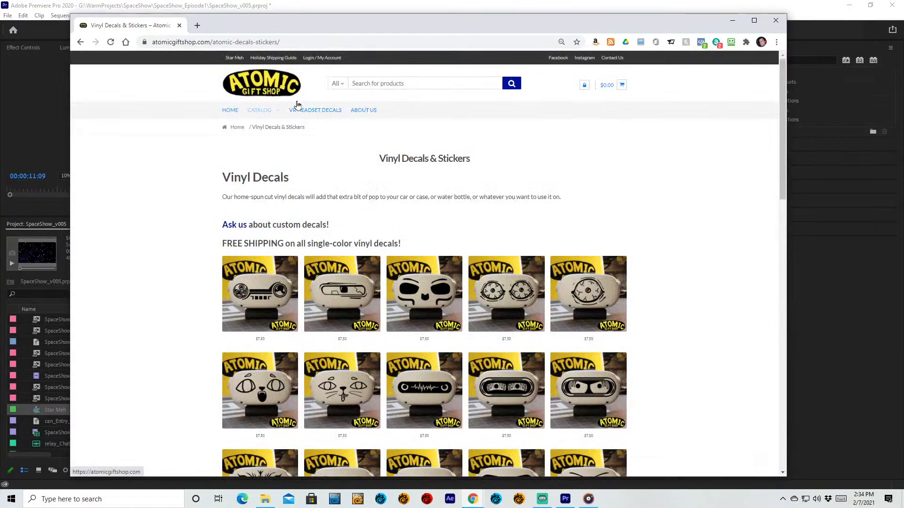
Step: Return to the shop's home page, then open the Clothing & Accessories category and look through its products
left_click(229, 111)
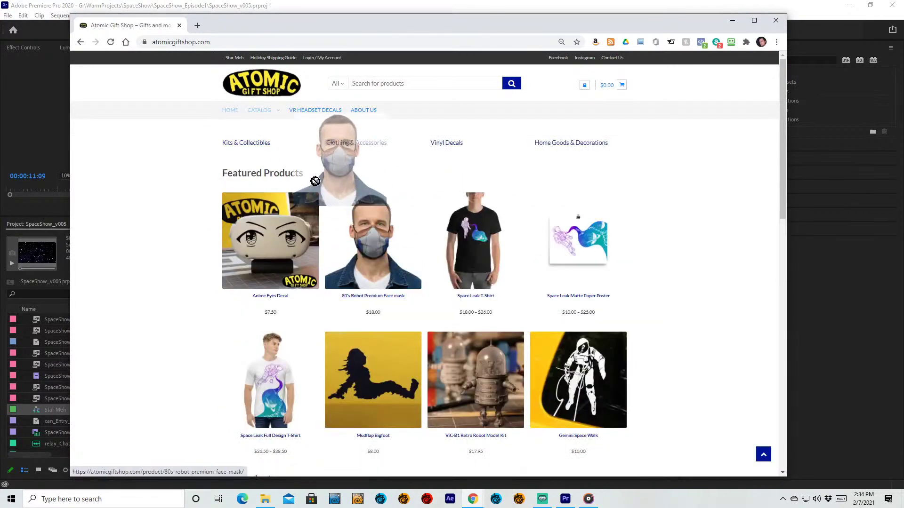
left_click(364, 144)
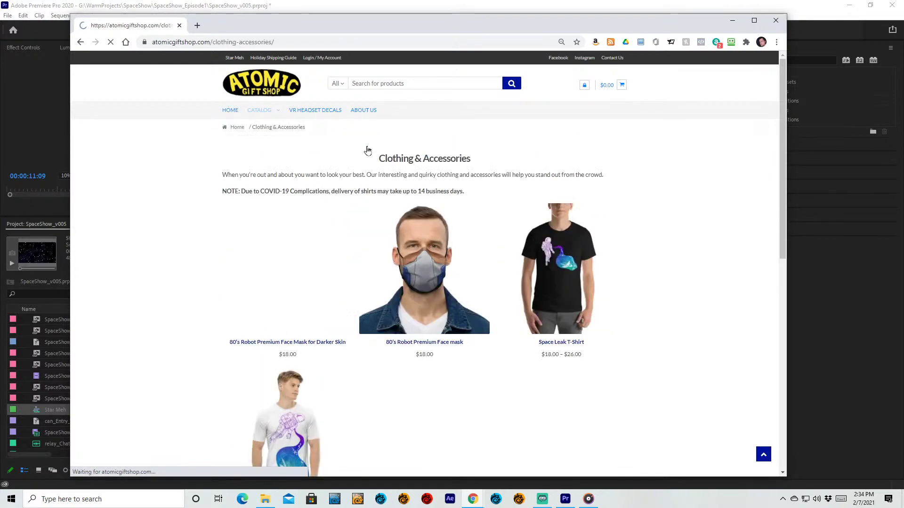
scroll(485, 292, "down", 7)
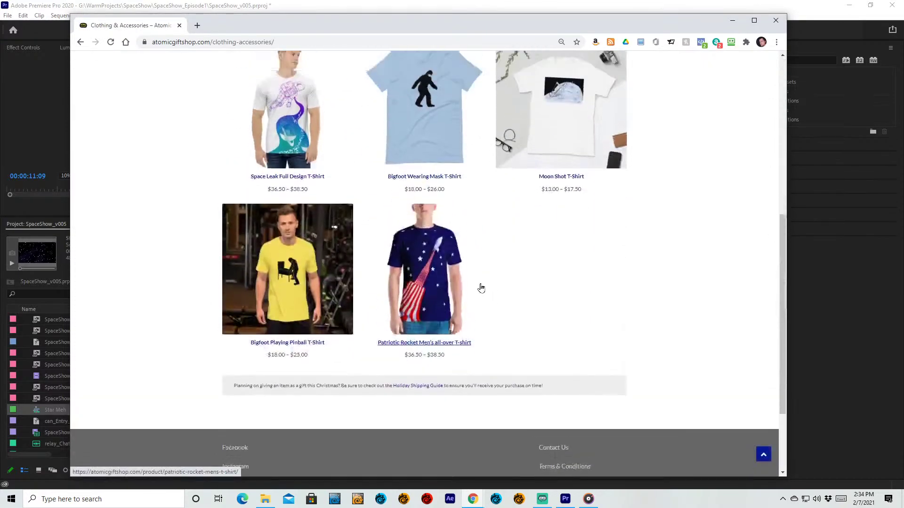
scroll(300, 269, "up", 3)
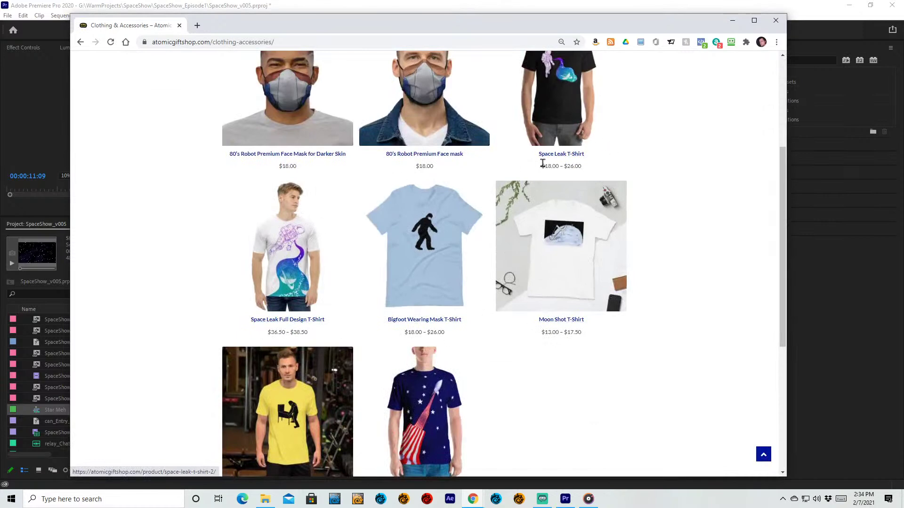
scroll(543, 163, "up", 1)
scroll(541, 163, "up", 3)
Step: Go back to the shop's home page and open the Kits & Collectibles category to view the model kits
mouse_move(261, 105)
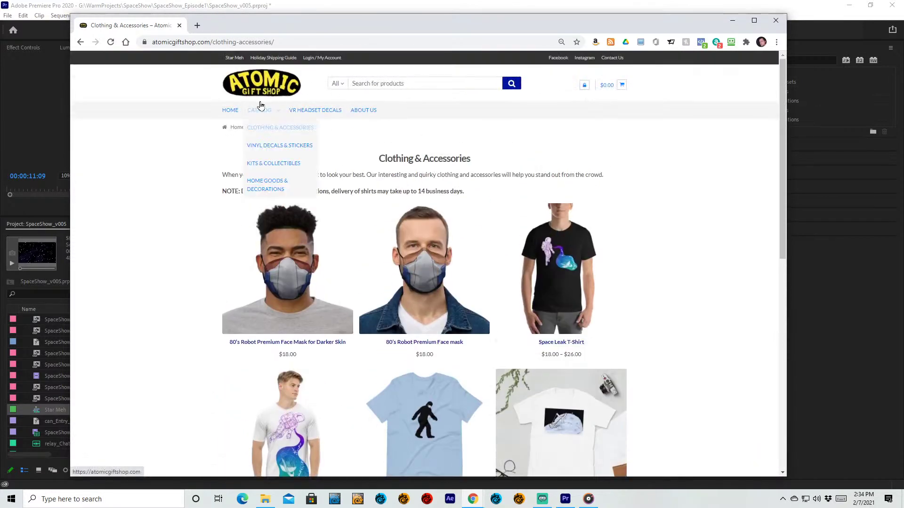
left_click(232, 112)
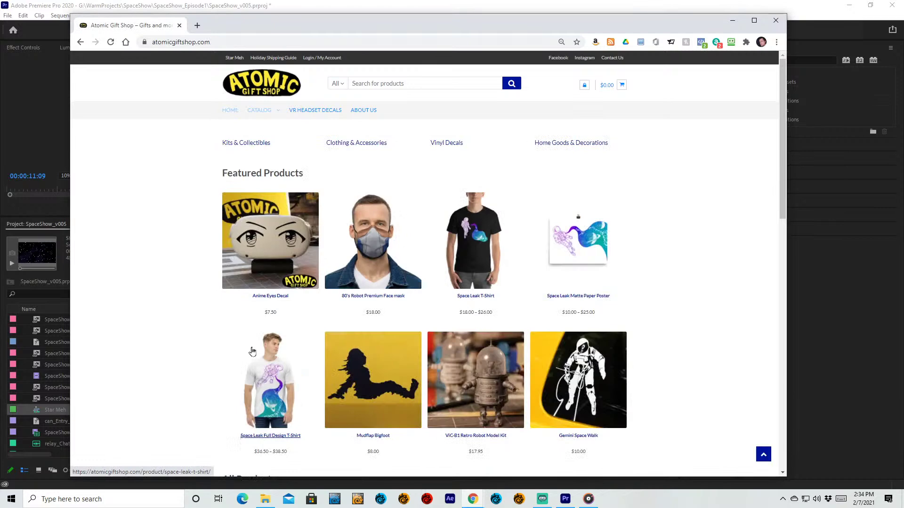
left_click(263, 143)
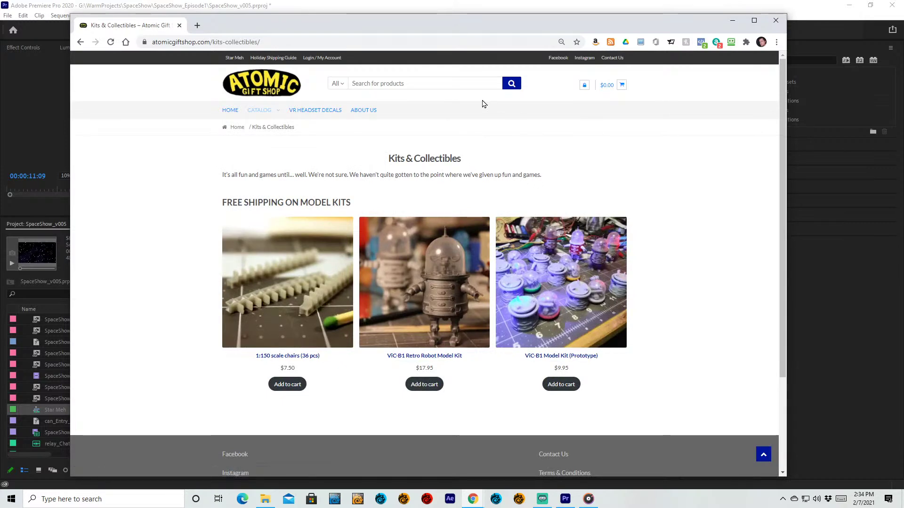
Step: Open the website dwburman.com in place of the gift shop and look through the videos and tutorials on its home page
left_click(362, 45)
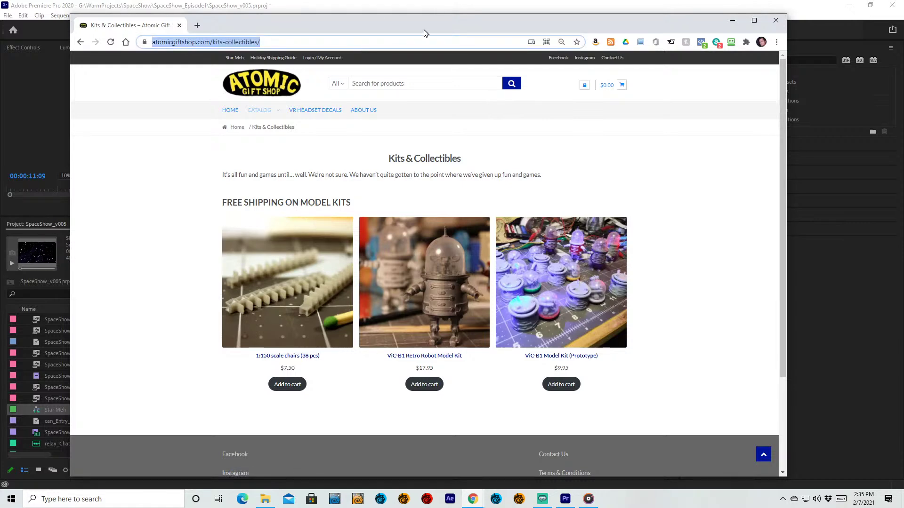
type("dwburman.com")
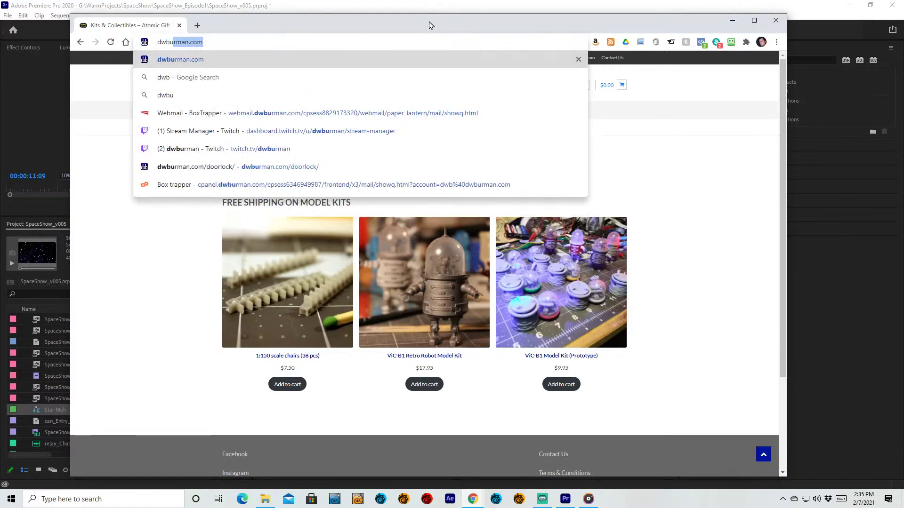
key("Return")
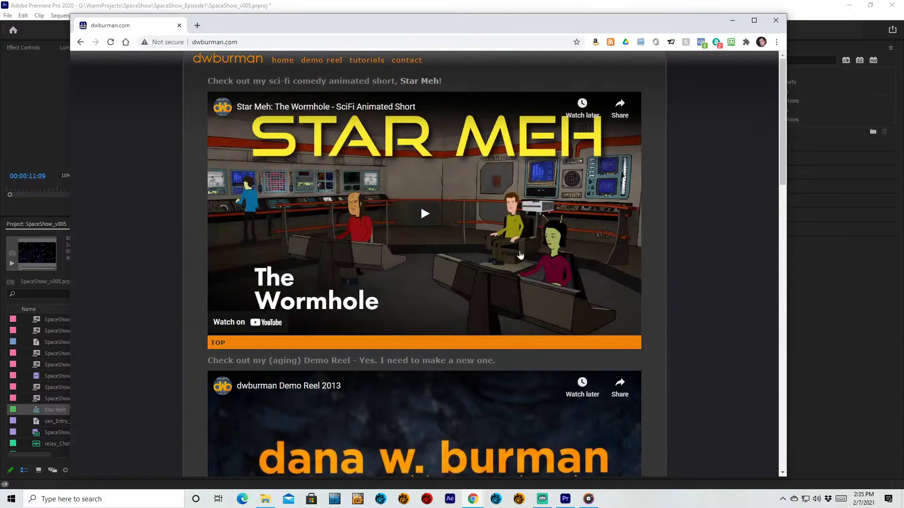
scroll(680, 270, "down", 20)
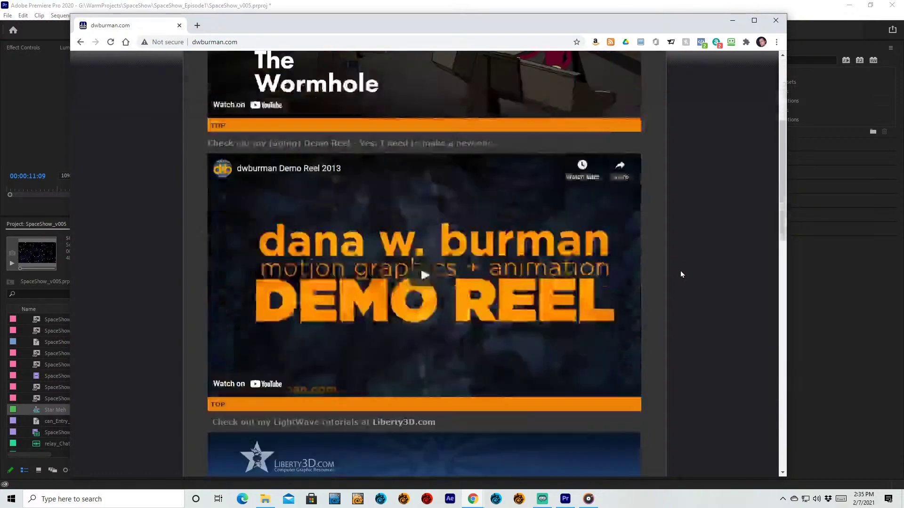
scroll(689, 261, "up", 5)
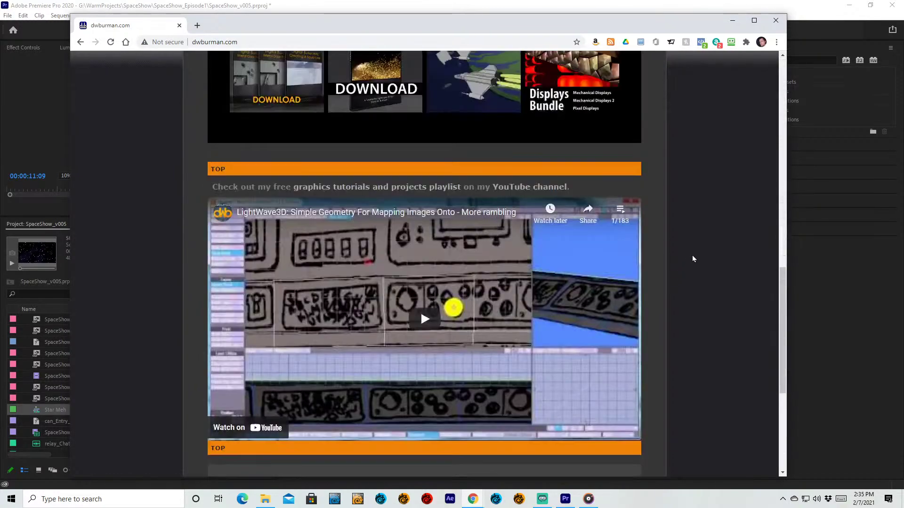
scroll(692, 259, "up", 10)
scroll(692, 259, "up", 5)
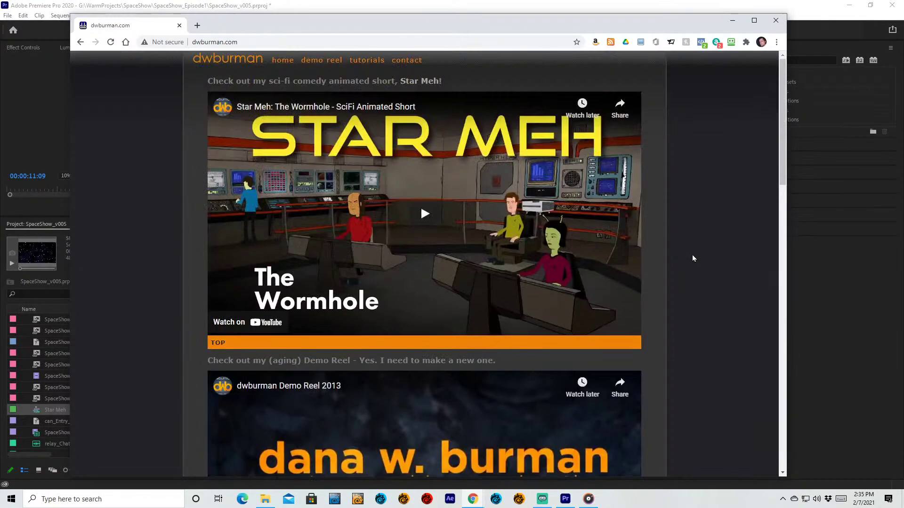